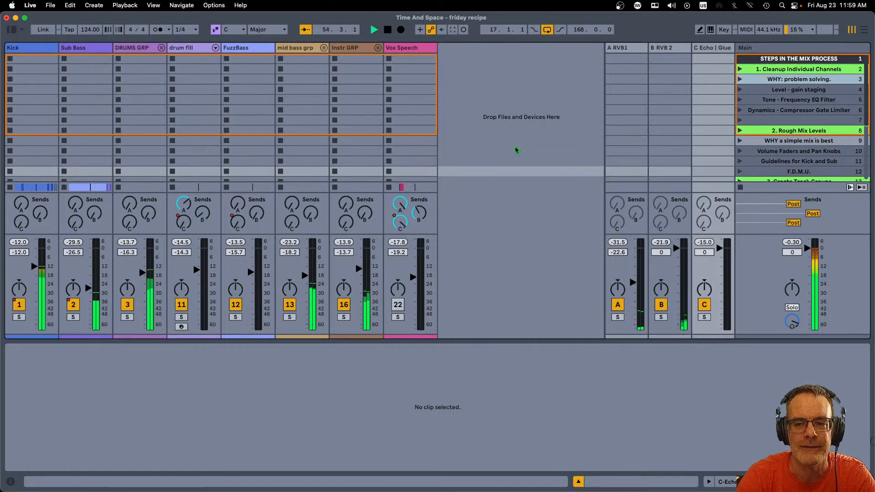
Hide the mixer to show the full scene list and select the scenes "1. Cleanup Individual Channels" and "WHY: problem solving."
key("super+alt+m")
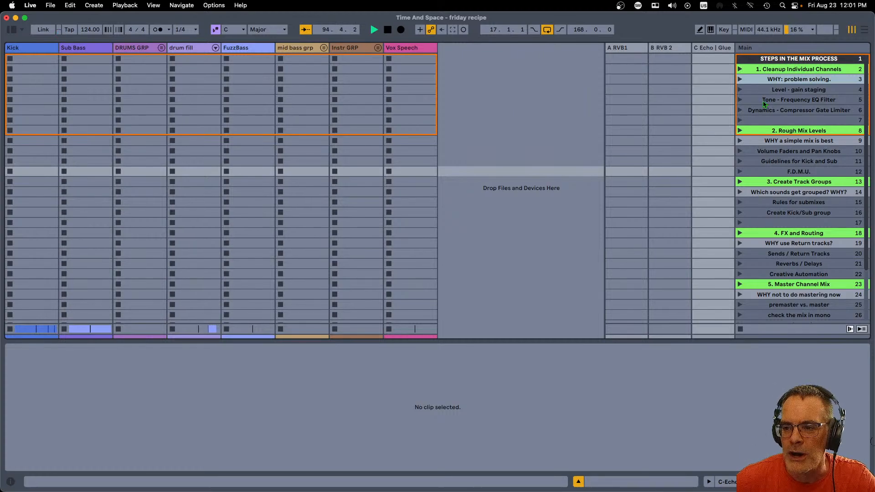
left_click(759, 72)
left_click(758, 80)
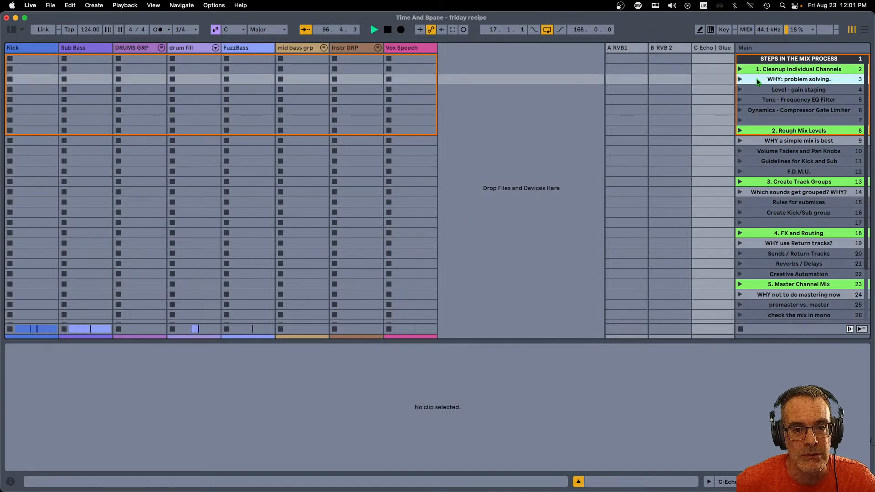
Show the mixer, select the scene "Dynamics - Compressor Gate Limiter", and go through the Kick, Sub Bass and DRUMS GRP tracks
key("super+alt+m")
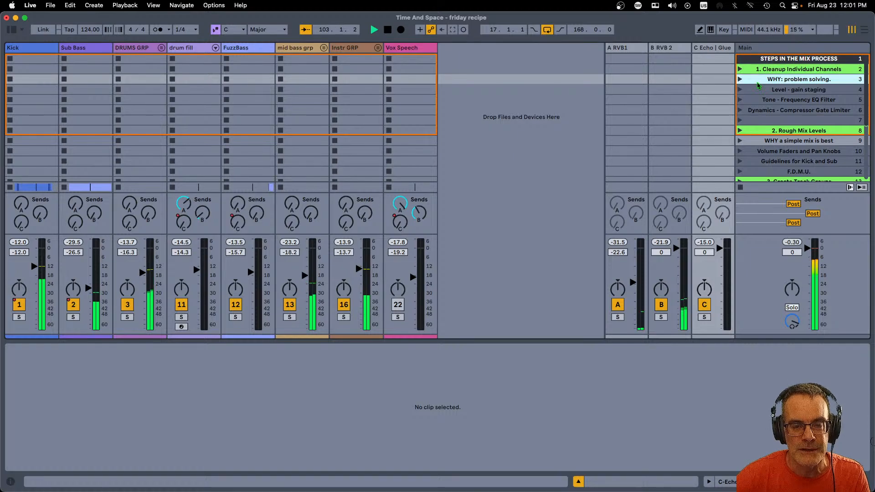
left_click(758, 110)
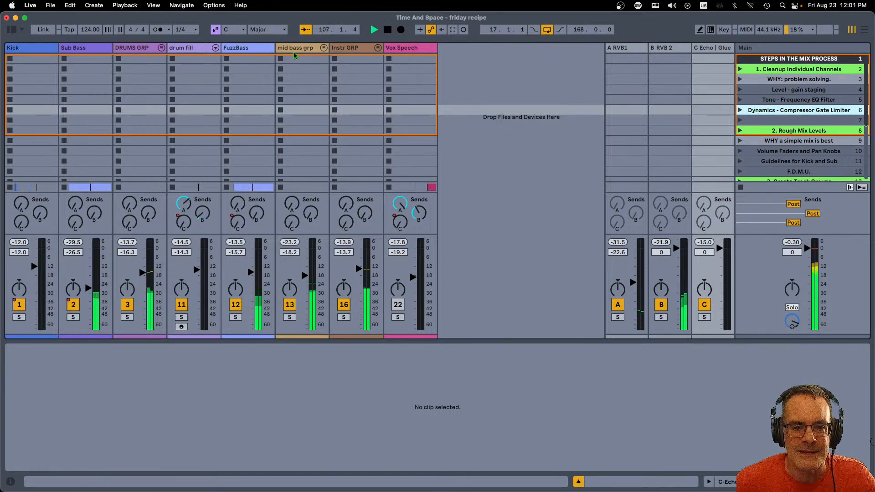
left_click(43, 48)
left_click(74, 52)
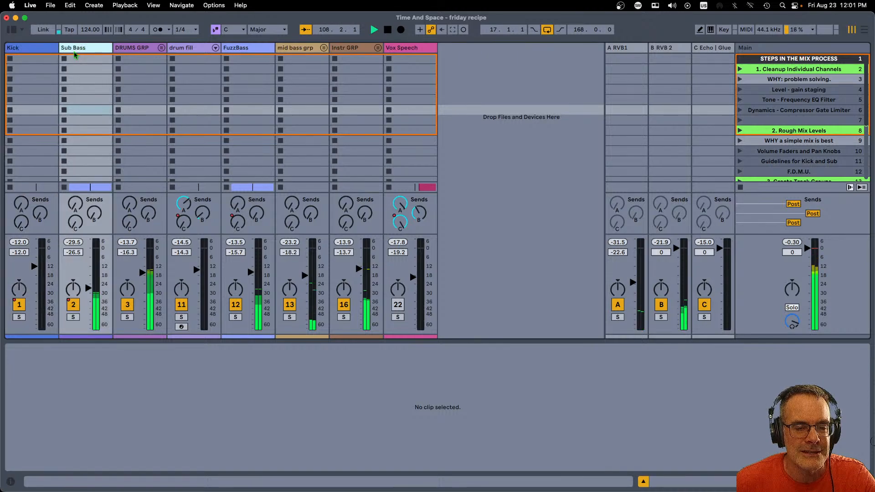
left_click(126, 52)
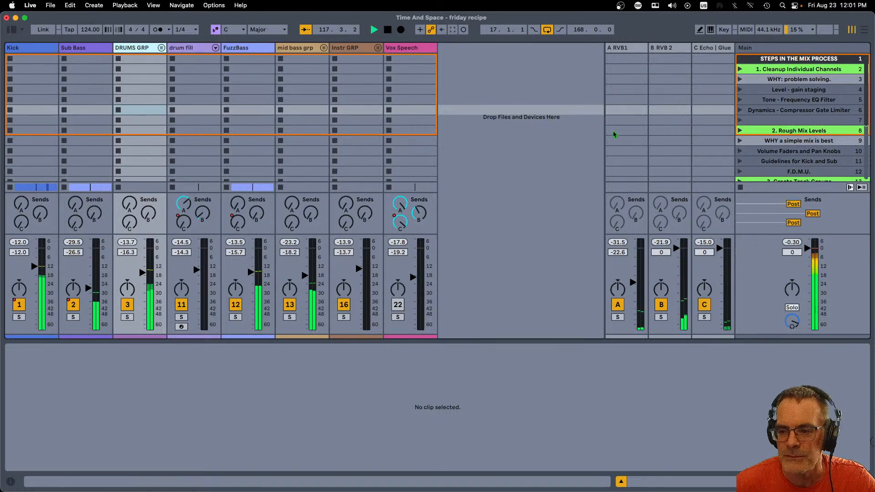
Review the scenes under "2. Rough Mix Levels" alongside the tracks' volume faders
scroll(780, 126, "down", 4)
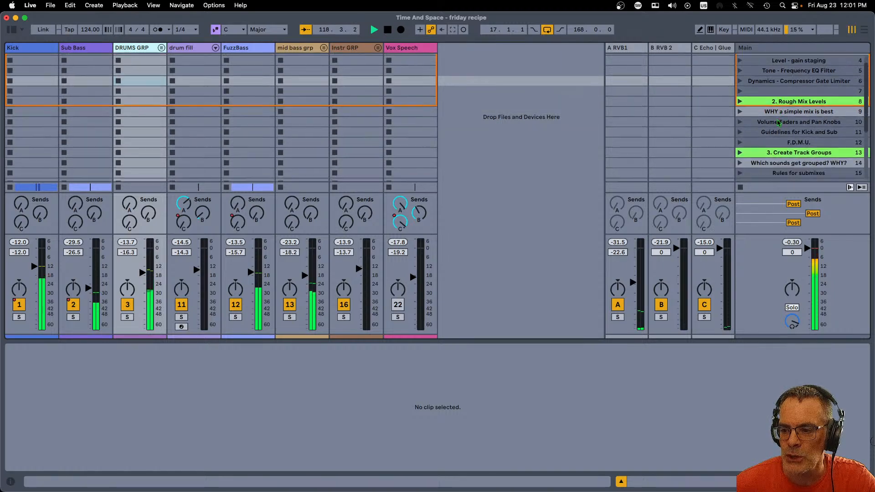
scroll(777, 117, "down", 3)
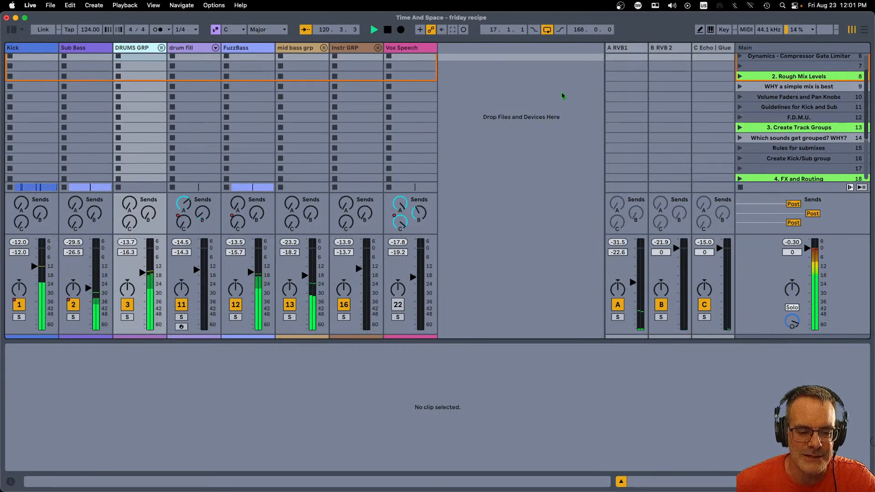
left_click_drag(250, 272, 236, 301)
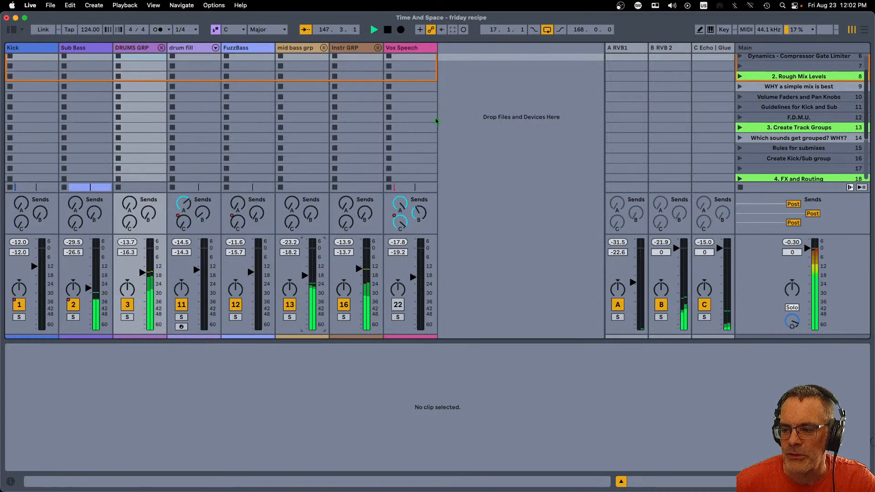
Select the scenes "Which sounds get grouped? WHY?" and "Rules for submixes" under "3. Create Track Groups"
scroll(803, 145, "down", 5)
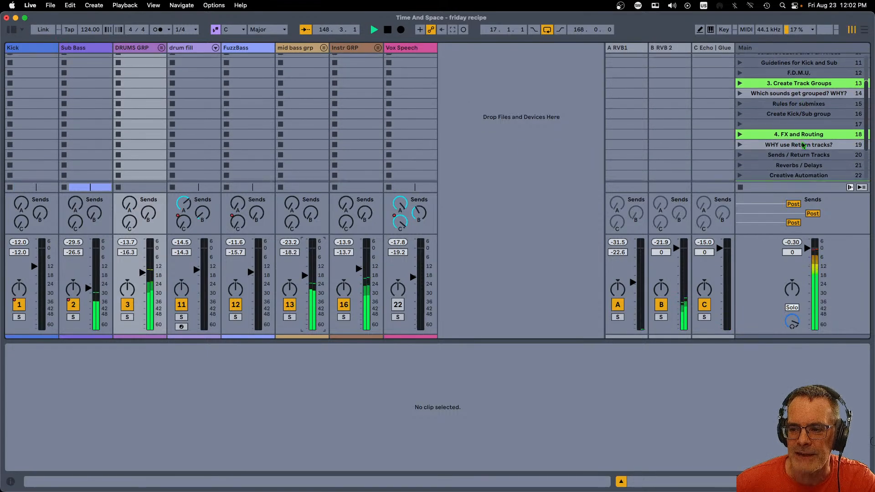
left_click(798, 97)
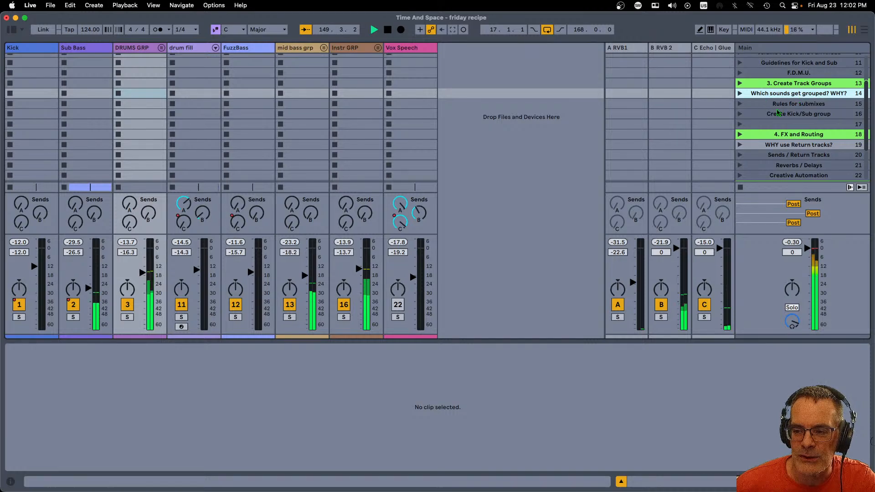
left_click(778, 104)
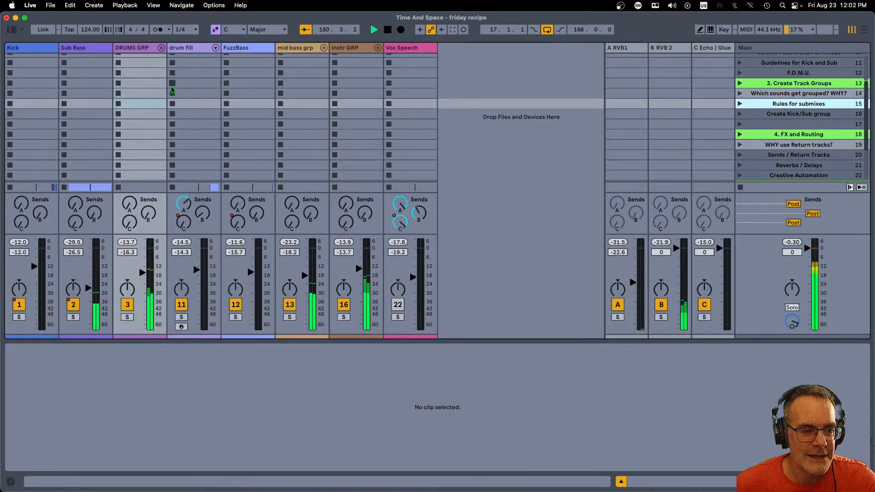
Select the DRUMS GRP track and briefly unfold it to view its grouped tracks
left_click(142, 49)
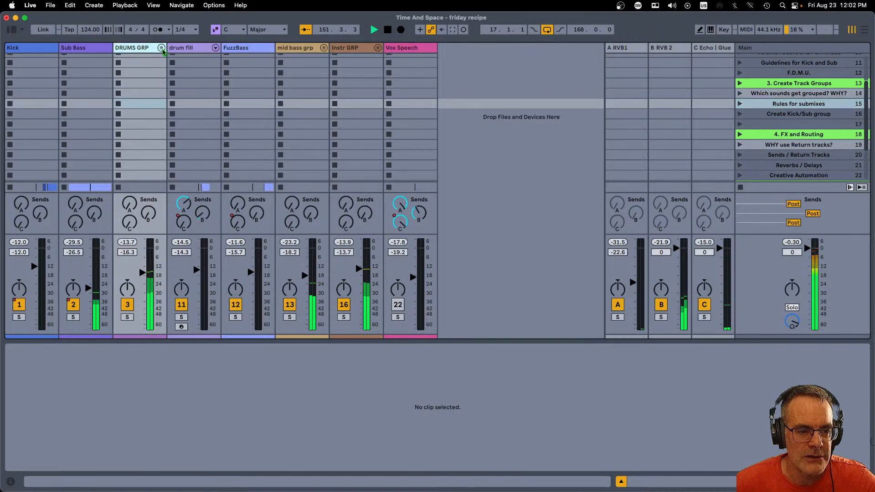
left_click(161, 48)
left_click(161, 48)
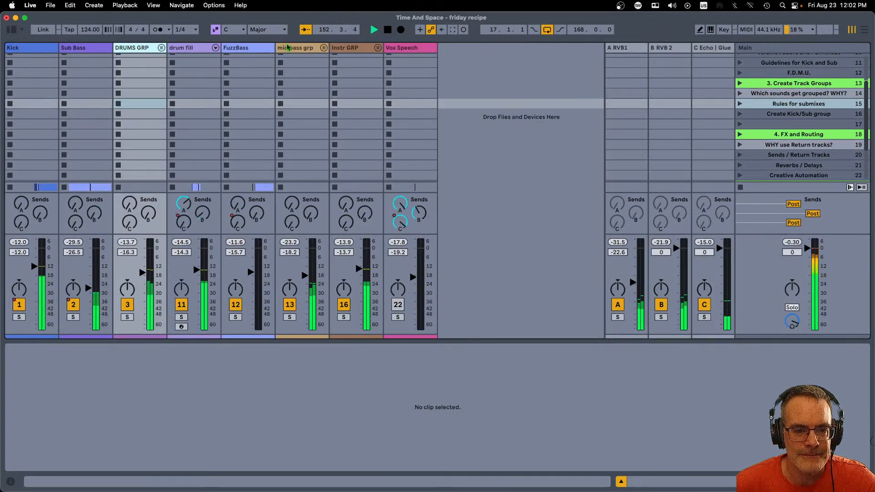
Unfold mid bass grp to view its tracks, briefly solo the group, and fold it again
left_click(324, 48)
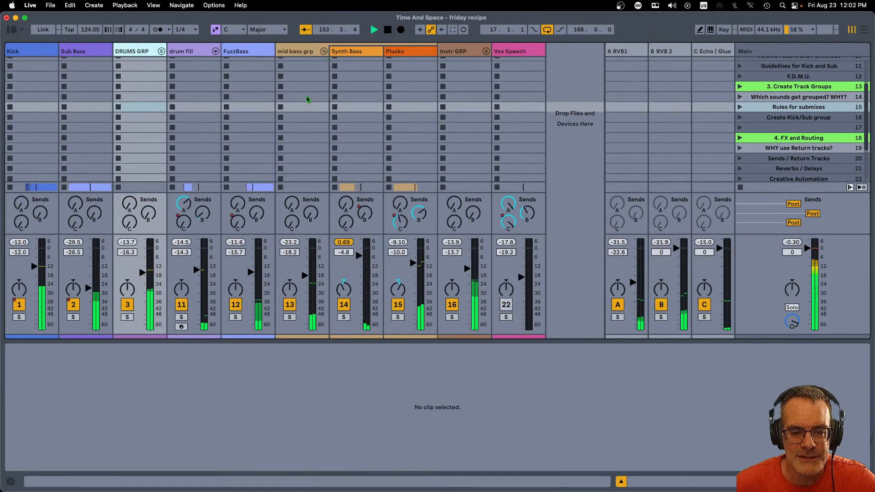
left_click(290, 318)
left_click(291, 317)
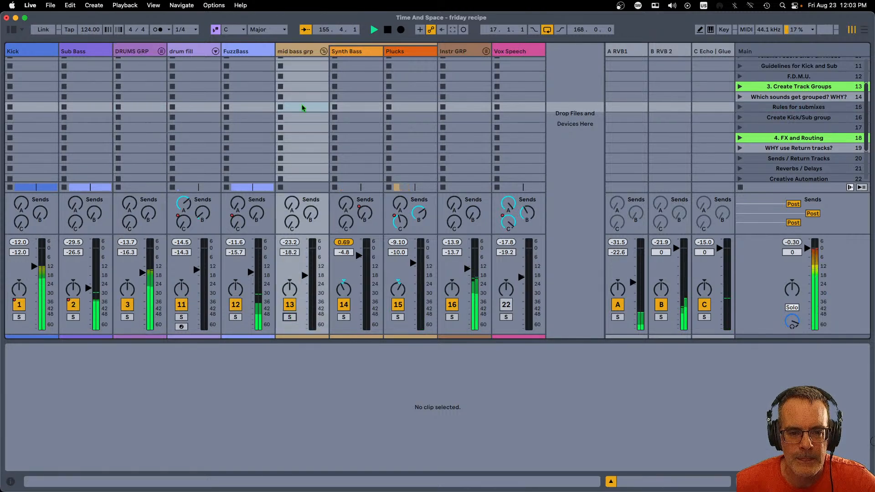
left_click(323, 51)
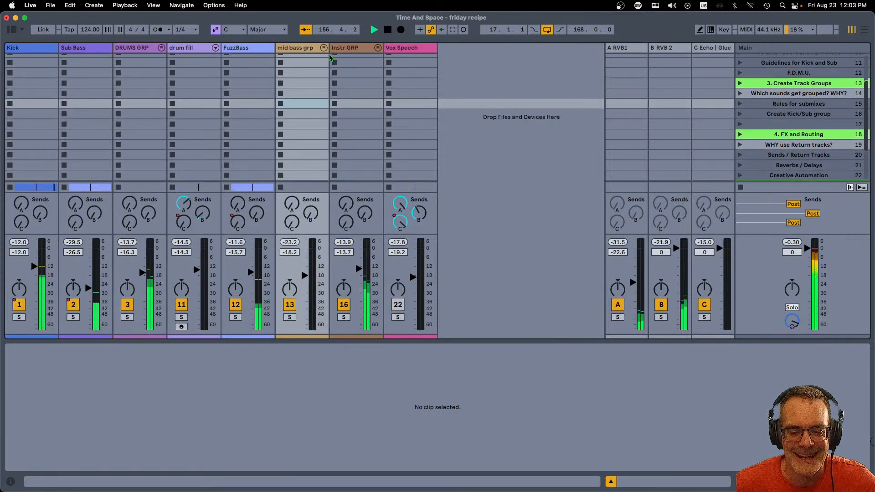
Unfold Instr GRP, look through its grouped tracks up to stutter synth, and fold it again
left_click(378, 51)
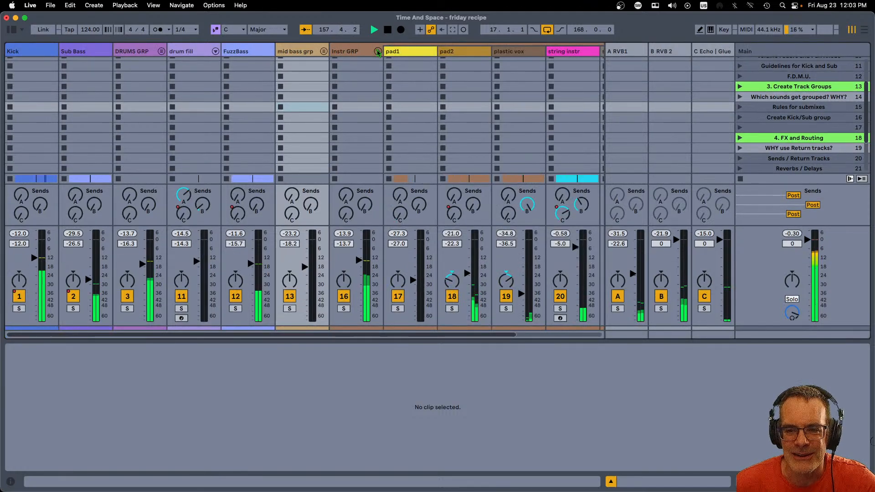
scroll(375, 53, "right", 5)
scroll(375, 53, "right", 2)
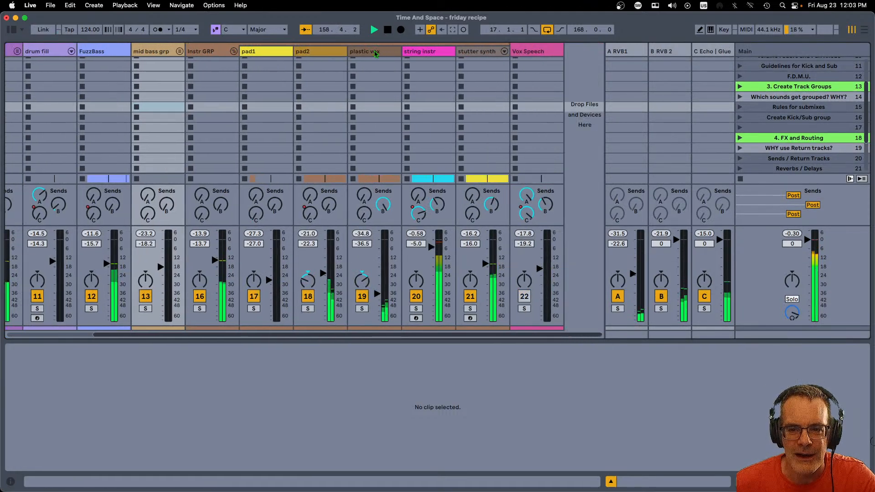
left_click(233, 51)
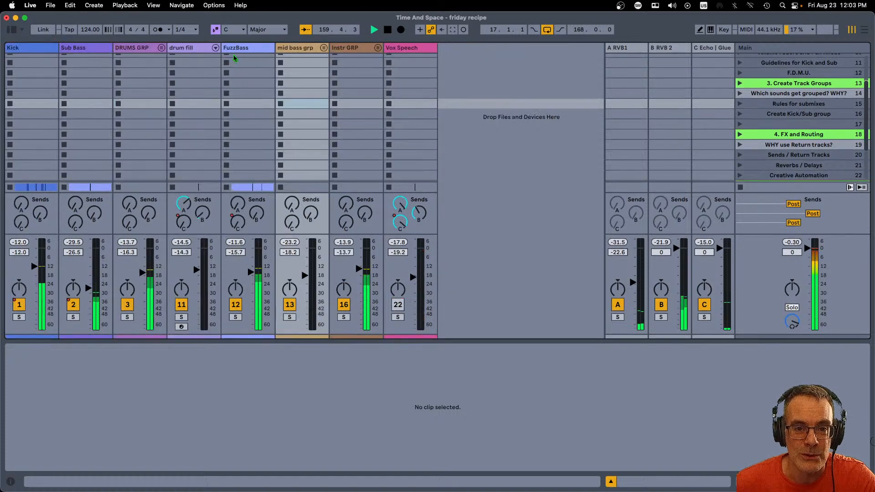
Audition the submixes by soloing DRUMS GRP, mid bass grp and Instr GRP in turn, leaving none soloed
left_click(303, 114)
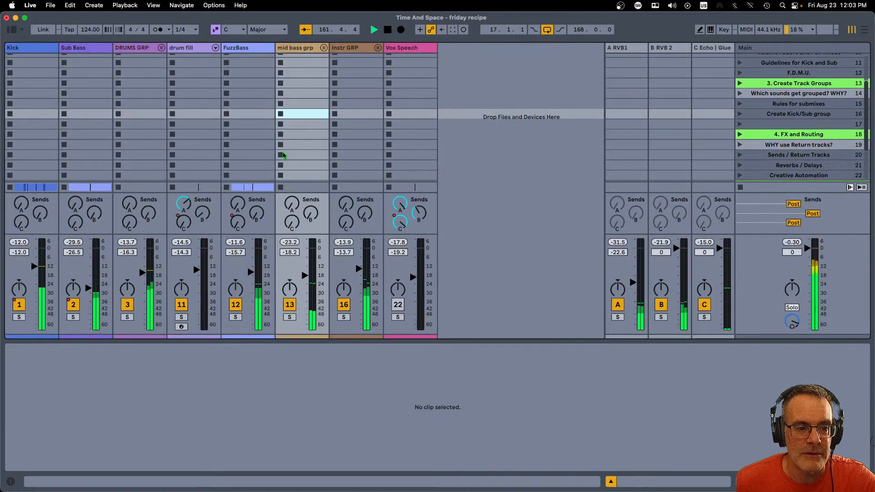
left_click(127, 317)
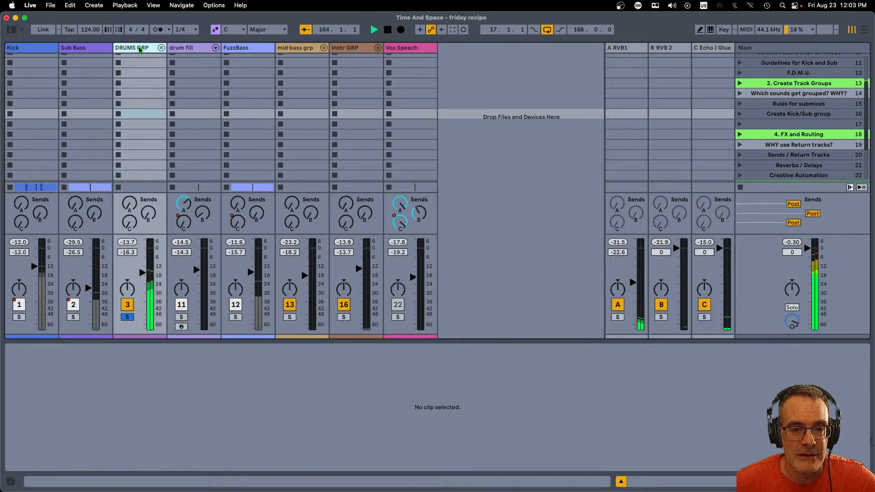
left_click(127, 317)
left_click(291, 318)
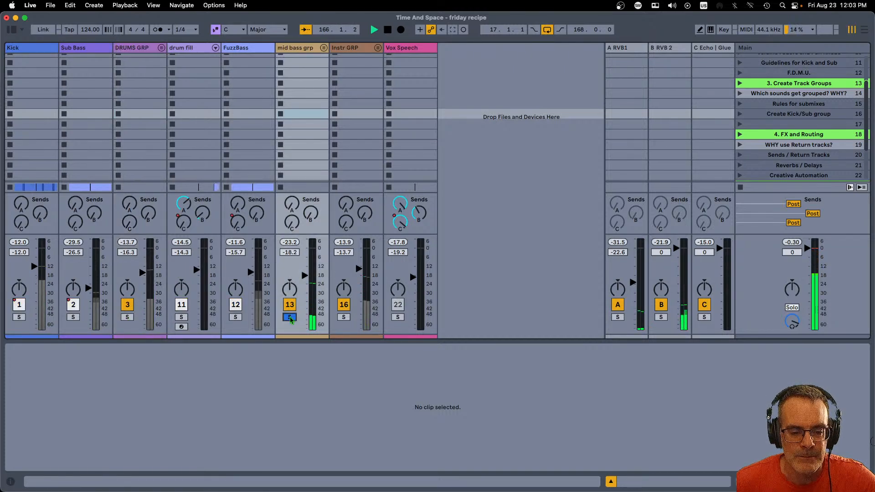
left_click(343, 317)
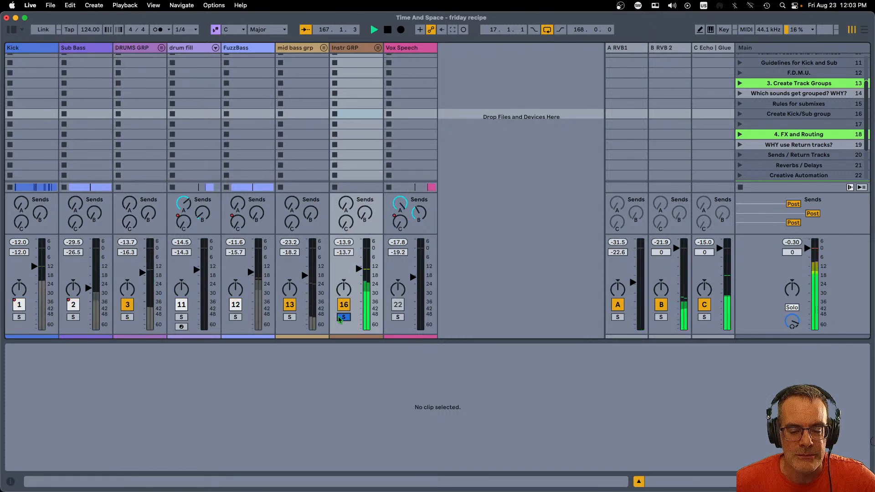
left_click(344, 317)
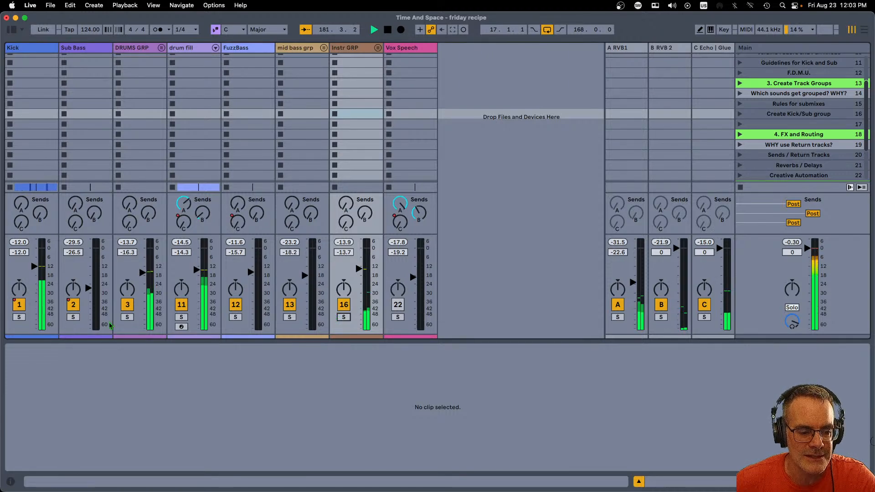
Check the drum sounds by briefly soloing DRUMS GRP and switching the drum fill track off and back on
left_click(127, 317)
left_click(127, 317)
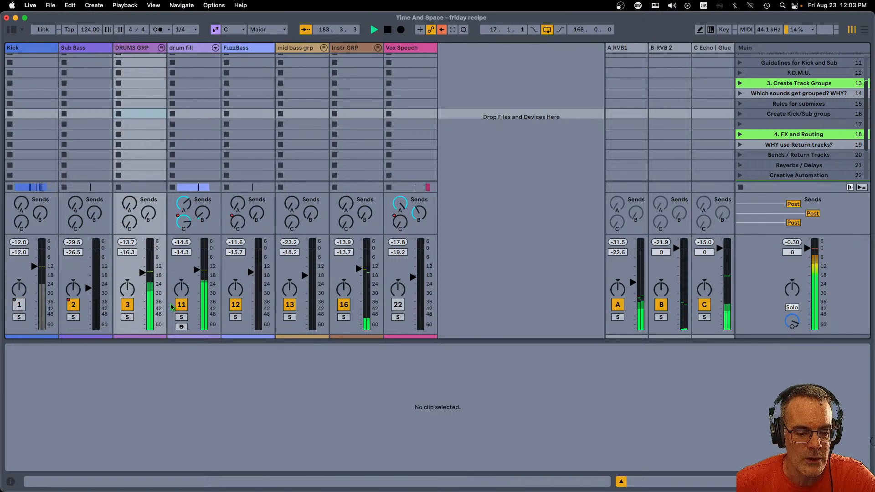
left_click(184, 307)
left_click(187, 308)
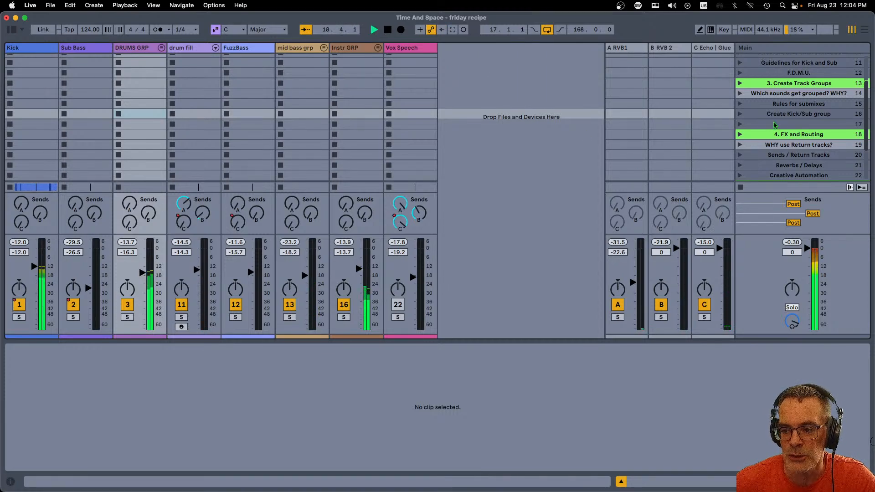
Select the scene "Rules for submixes" and the Main track to show the scene's settings
left_click(765, 106)
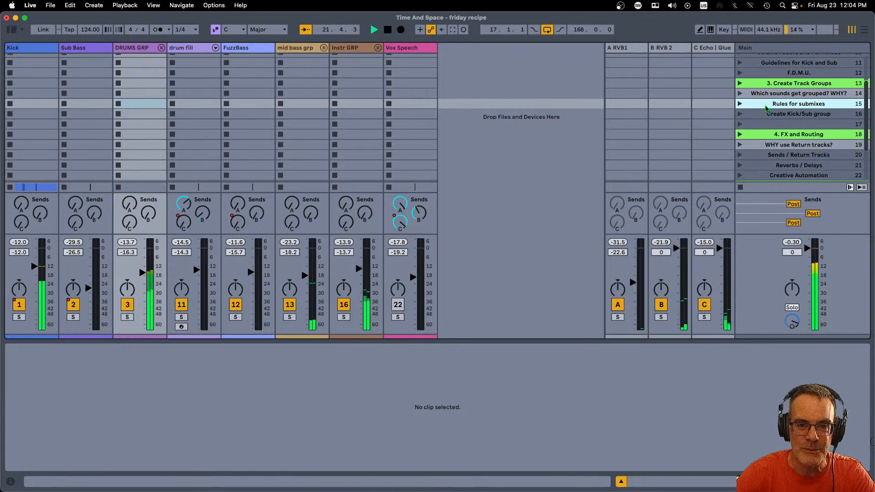
left_click(780, 49)
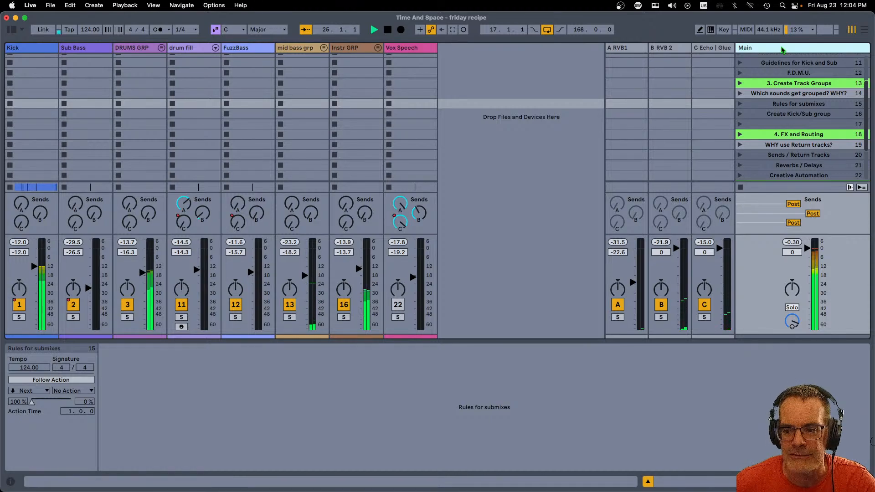
scroll(783, 121, "down", 1)
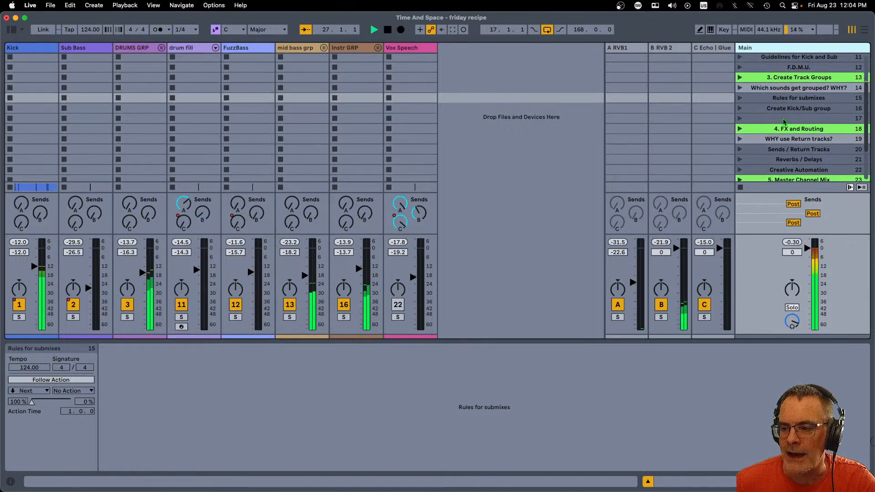
Hide the mixer and detail view, and highlight the four section scenes from "1. Cleanup Individual Channels" to "4. FX and Routing" in turn
key("super+alt+m")
key("super+alt+l")
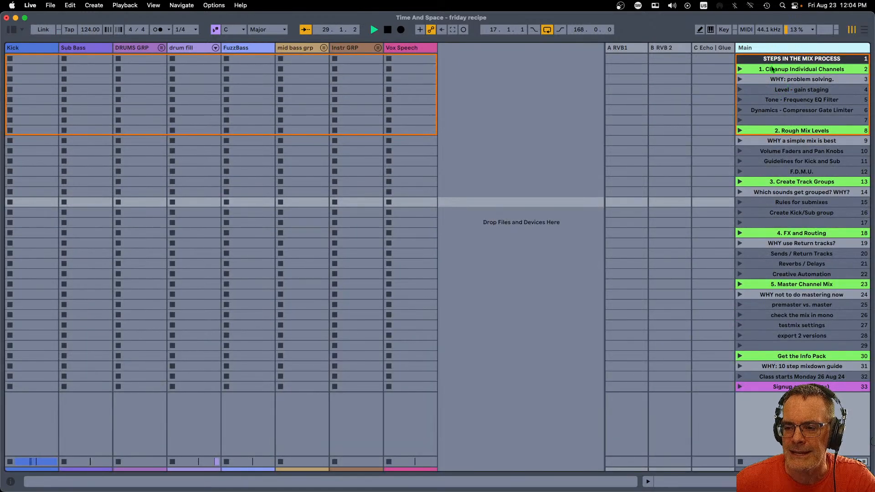
left_click(772, 68)
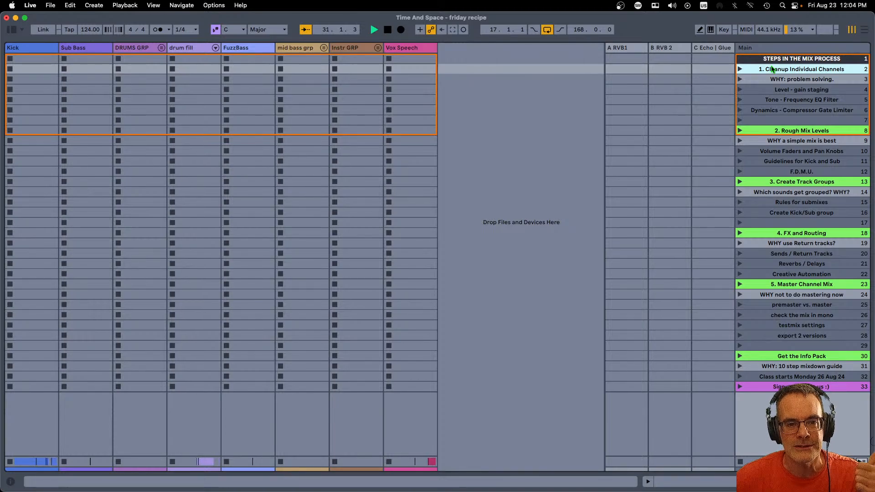
left_click(771, 131)
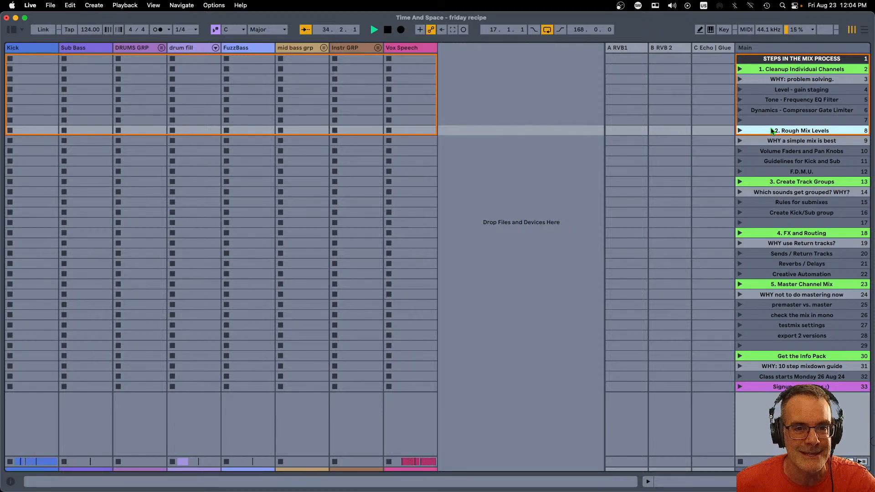
left_click(772, 182)
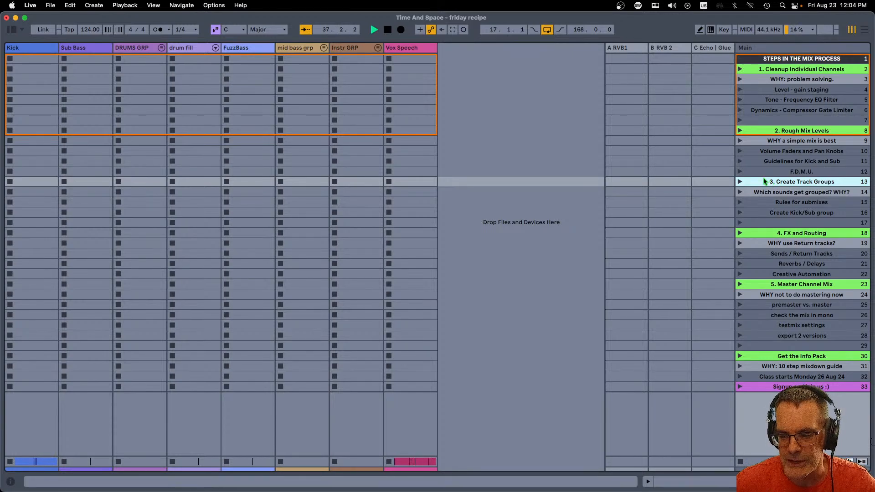
left_click(770, 233)
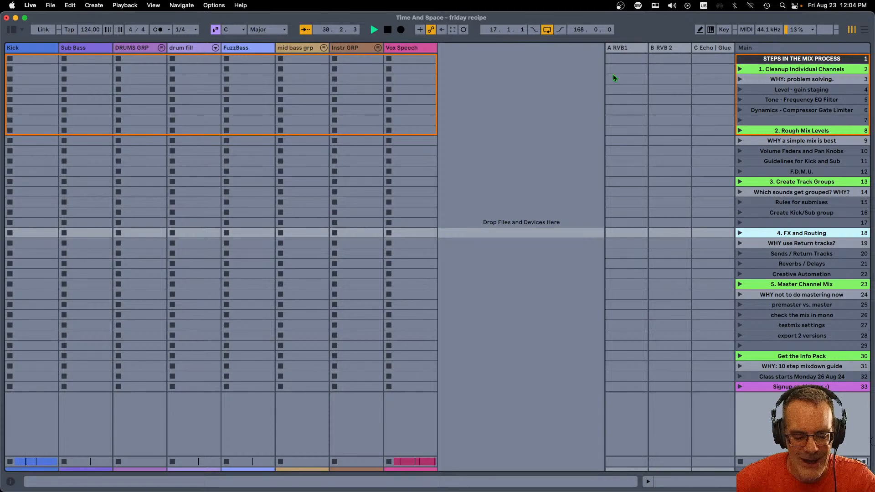
Show the mixer and detail view again, and select the A RVB1 return track
key("super+alt+l")
key("super+alt+m")
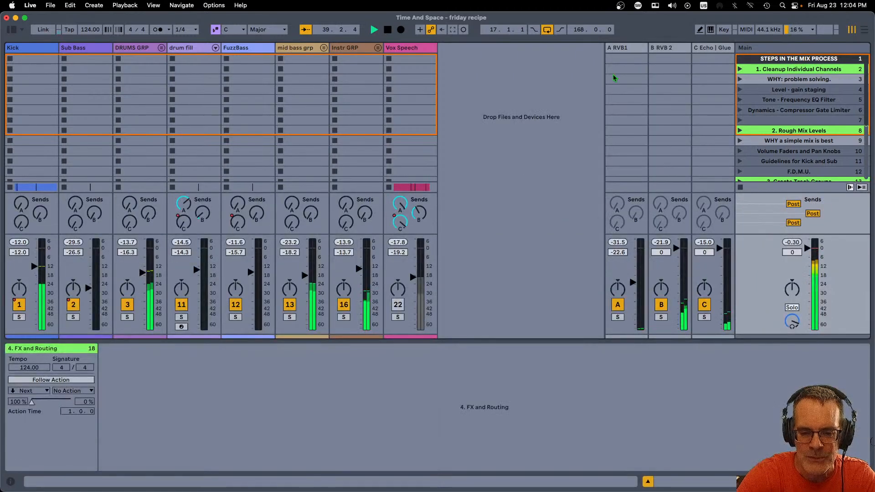
left_click(630, 48)
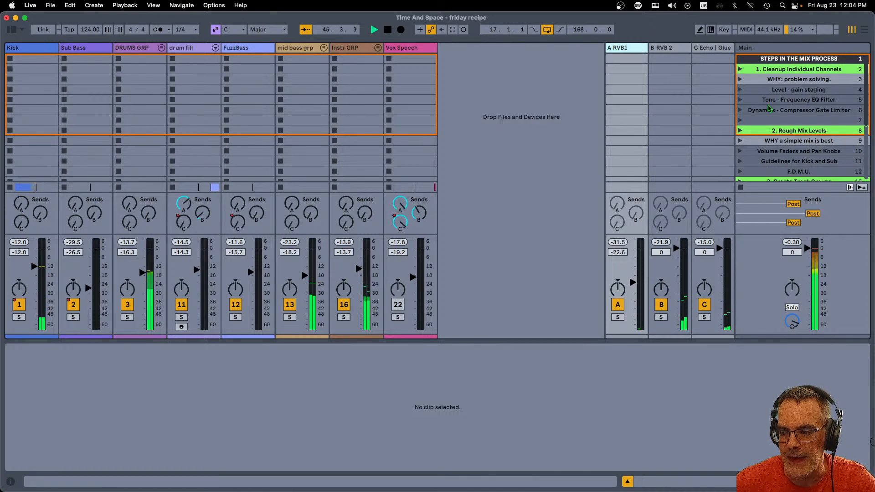
Highlight the scenes "Creative Automation" and "Reverbs / Delays" in turn, and briefly view the automation lanes in the Arrangement
scroll(767, 108, "down", 4)
scroll(766, 108, "down", 2)
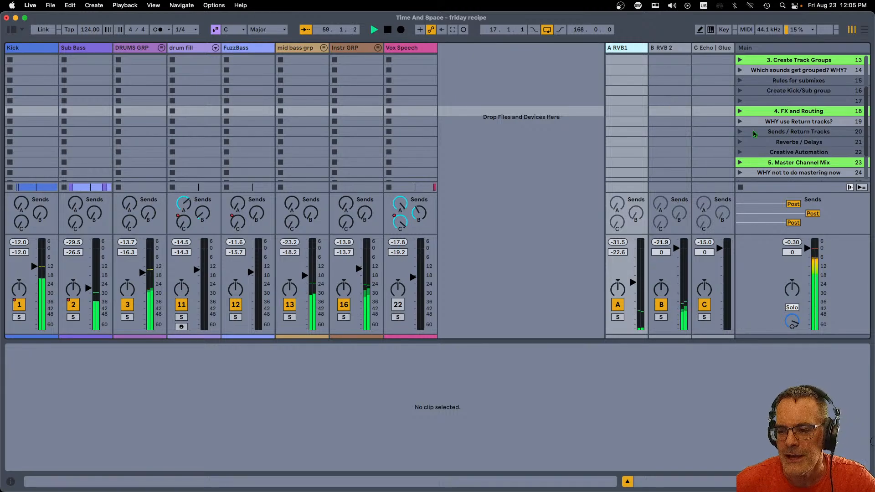
left_click(765, 152)
scroll(783, 106, "down", 3)
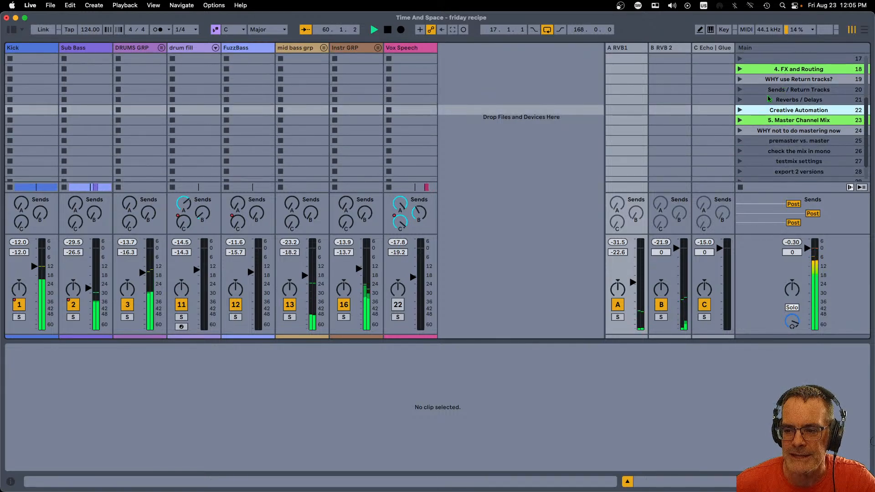
left_click(769, 99)
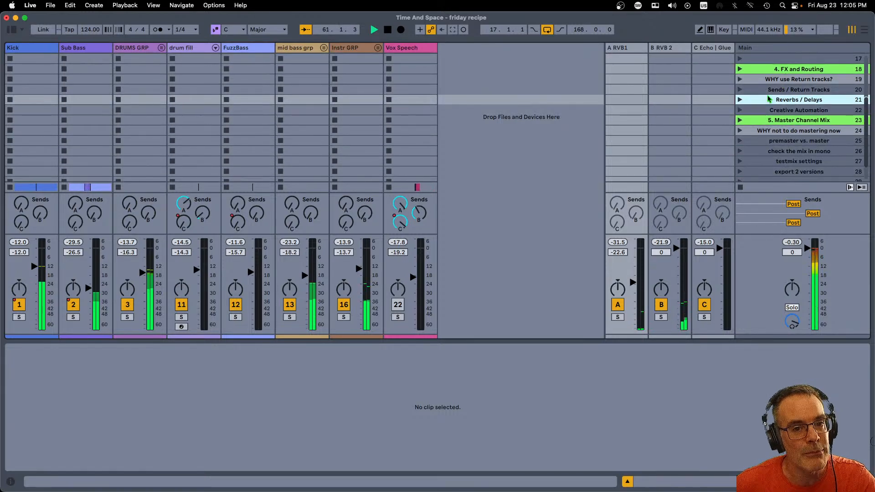
key("Tab")
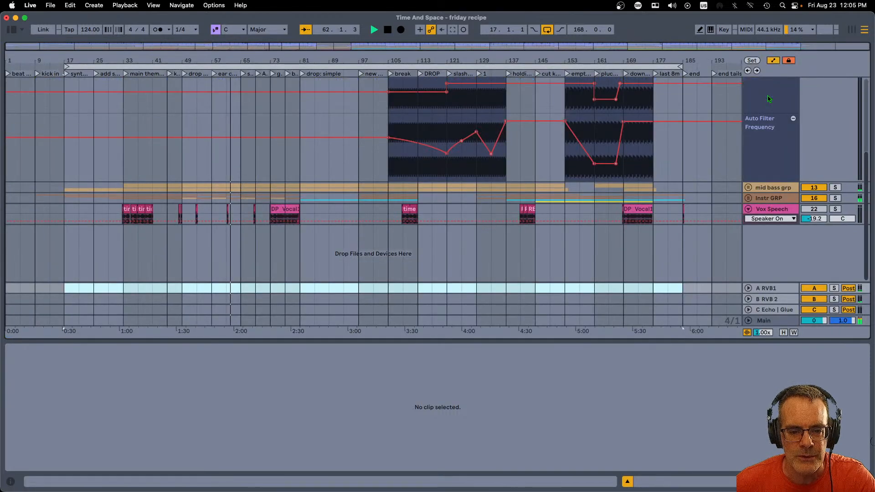
key("Tab")
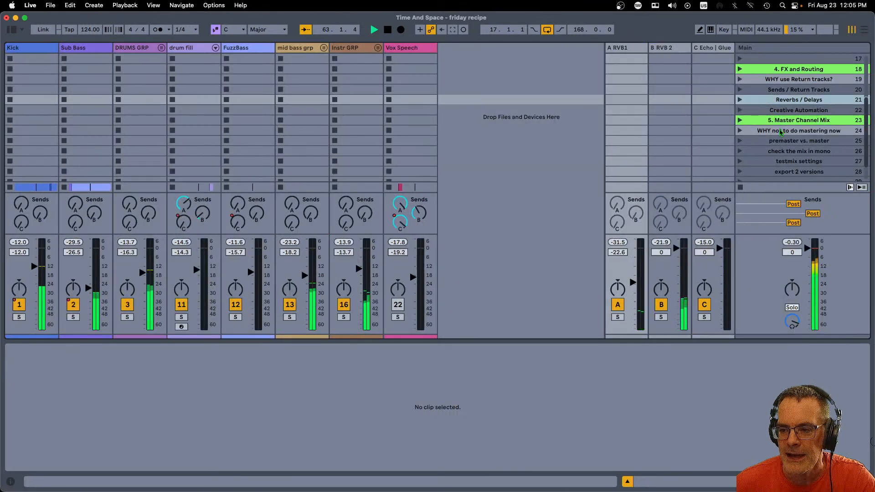
Select the scene "WHY not to do mastering now" and review the remaining scenes down to "Signup and join us :)"
scroll(764, 125, "down", 2)
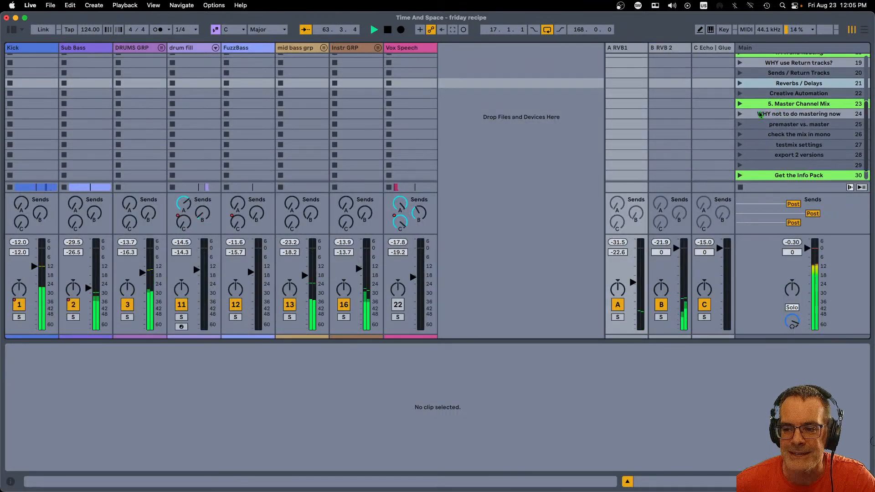
left_click(768, 54)
left_click(760, 114)
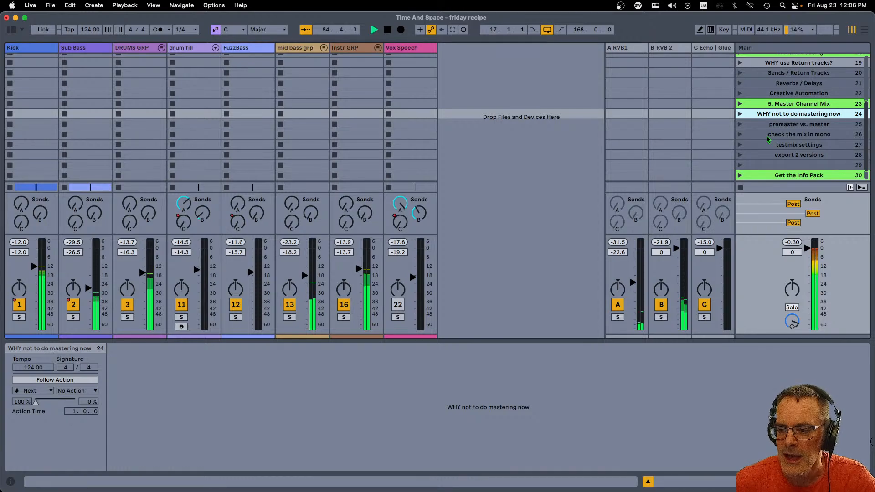
scroll(767, 139, "down", 2)
scroll(768, 139, "down", 1)
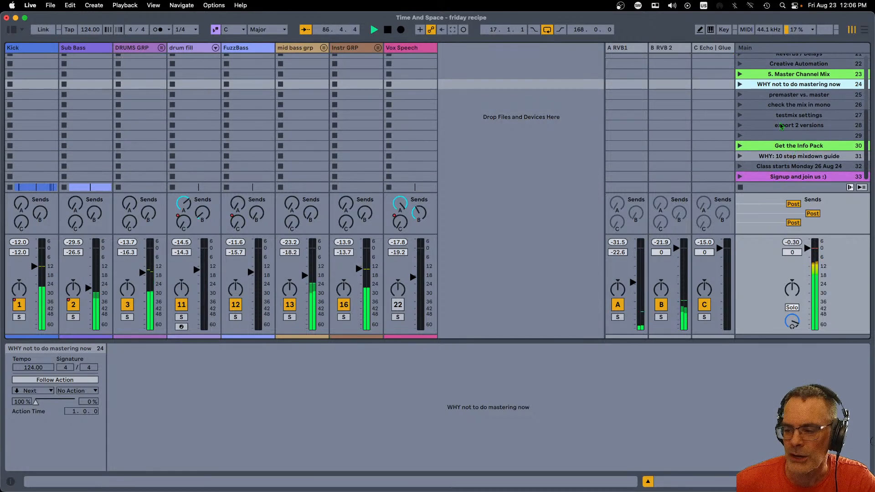
Return to the start of the scene list and highlight "1. Cleanup Individual Channels" and "WHY: problem solving." in turn
scroll(781, 126, "up", 20)
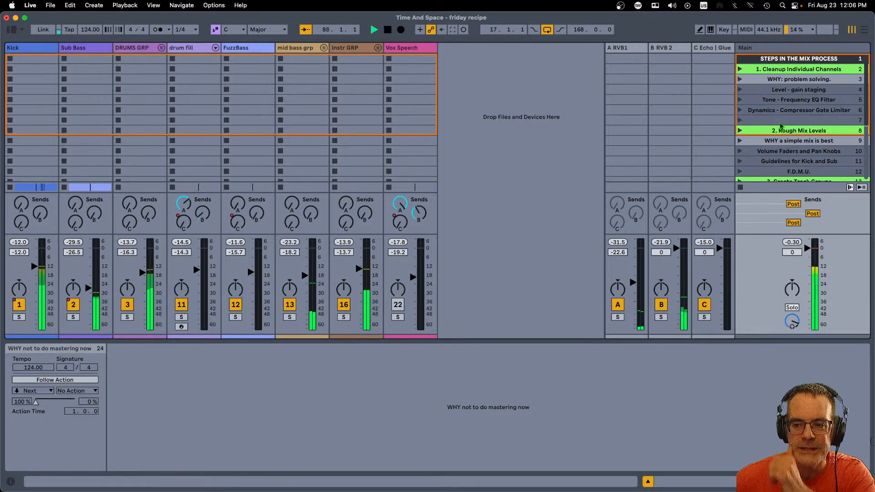
left_click(777, 70)
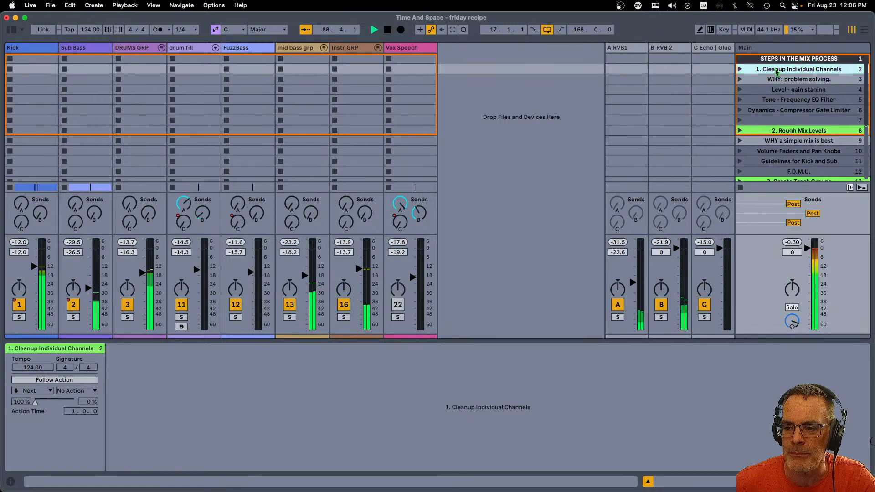
left_click(756, 82)
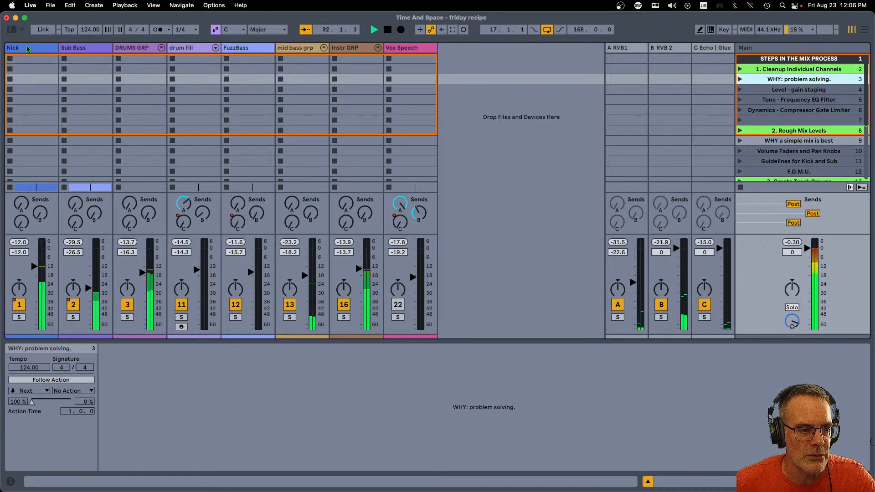
Solo the Kick track, show its device chain and unfold the Universal Channel Strip rack
left_click(24, 74)
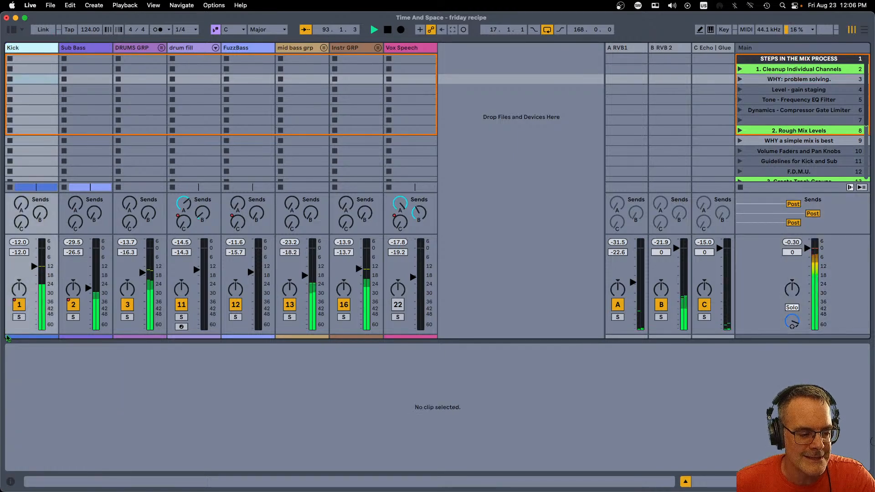
key("s")
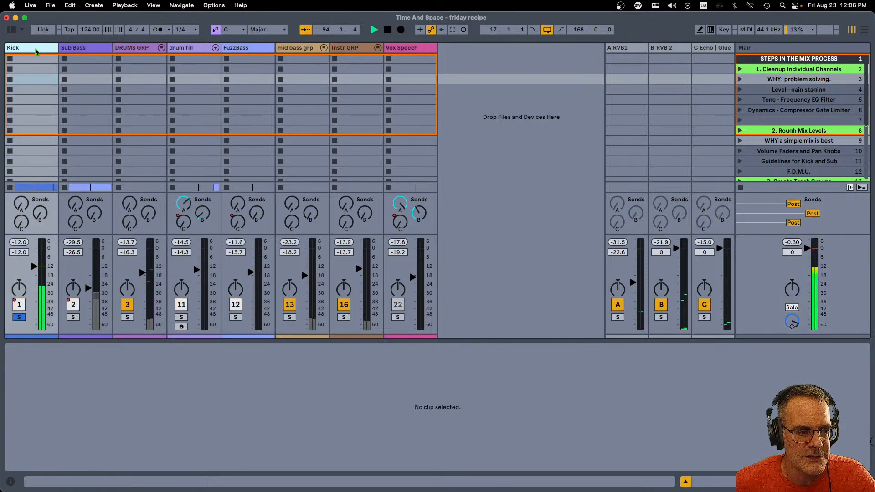
key("shift+Tab")
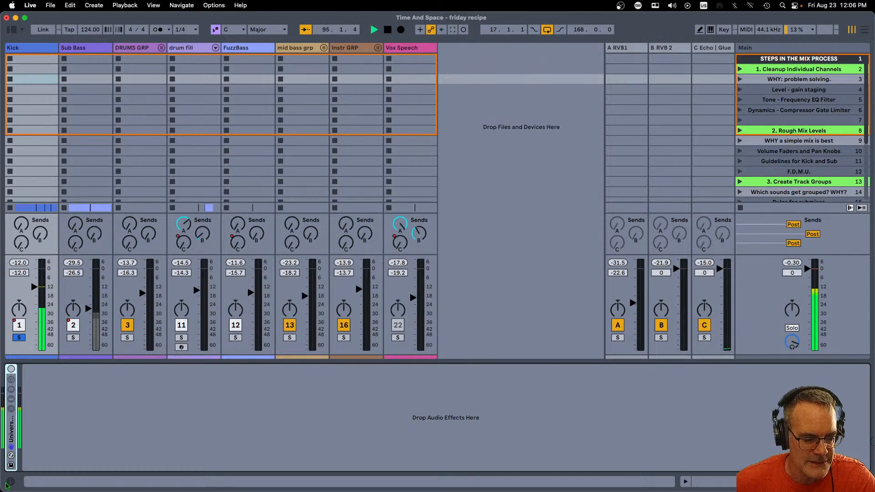
double_click(10, 430)
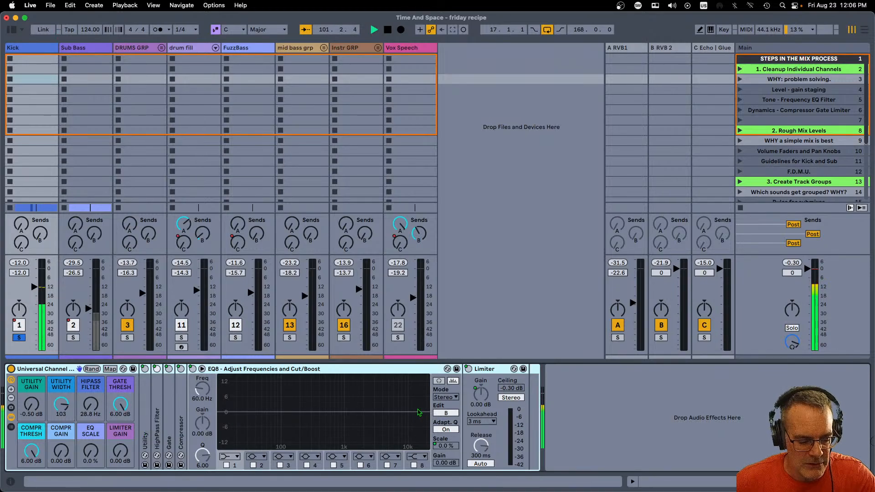
In the Arrangement, loop from the "drop: simple" locator to the next locator and play from its start
key("shift+Tab")
key("shift+Tab")
key("Tab")
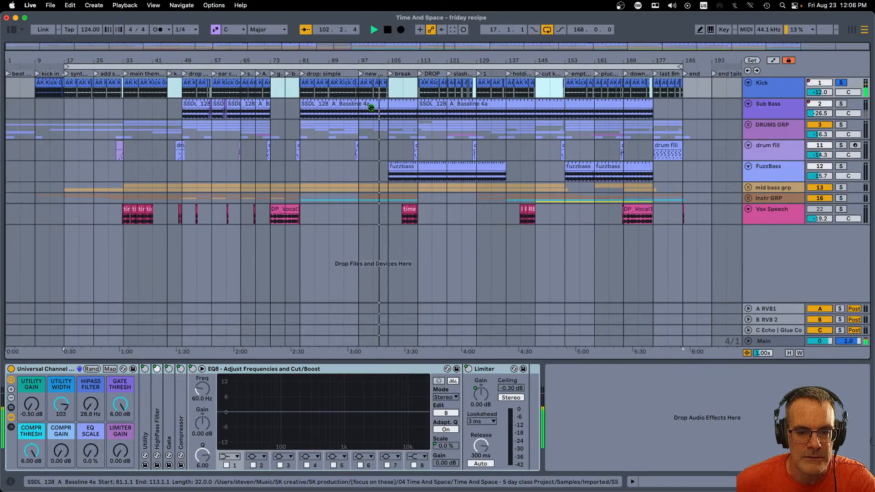
left_click(363, 84)
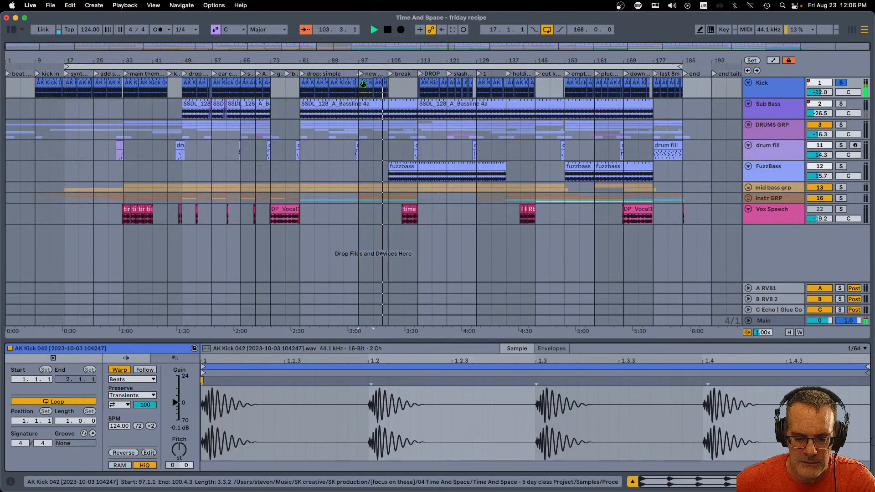
key("shift+Tab")
right_click(304, 75)
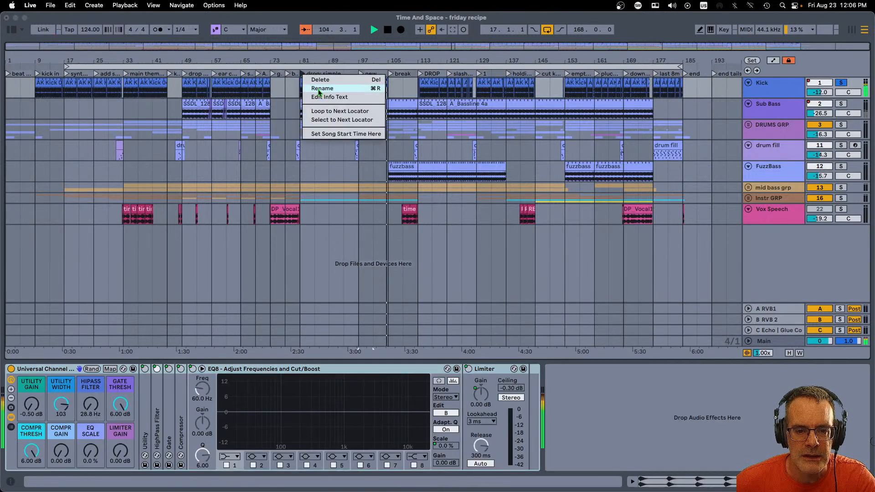
left_click(319, 111)
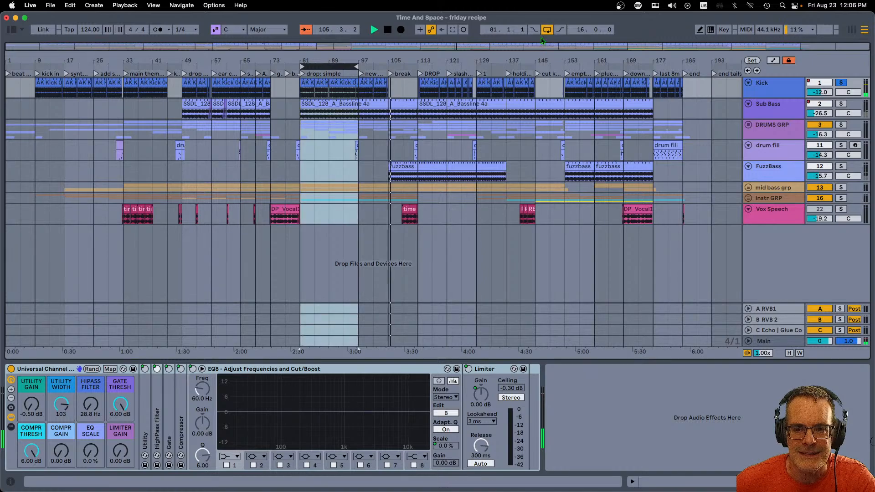
left_click(303, 73)
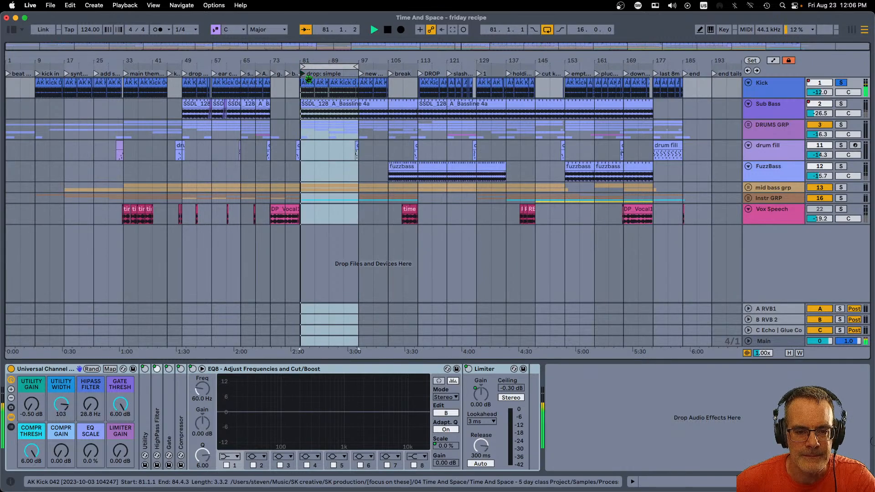
Back in the Session view, set the Kick rack's EQ SCALE macro to 100% and expand the EQ8 display
key("Tab")
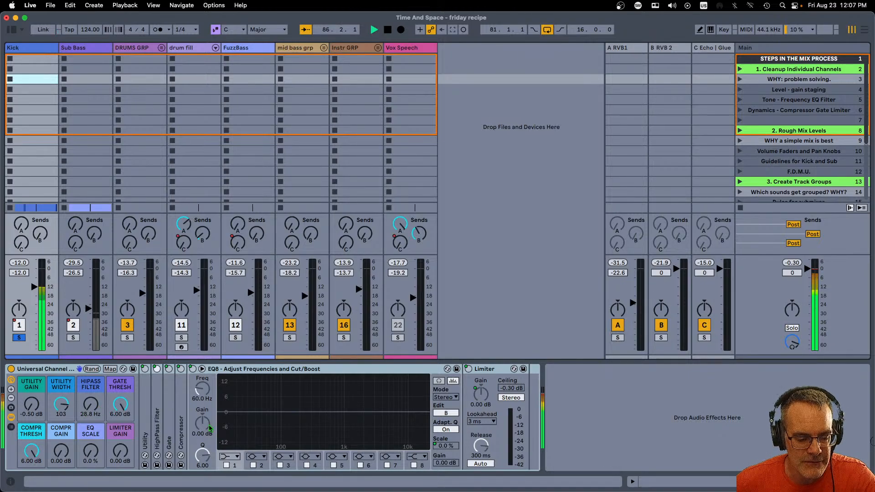
left_click_drag(91, 451, 91, 391)
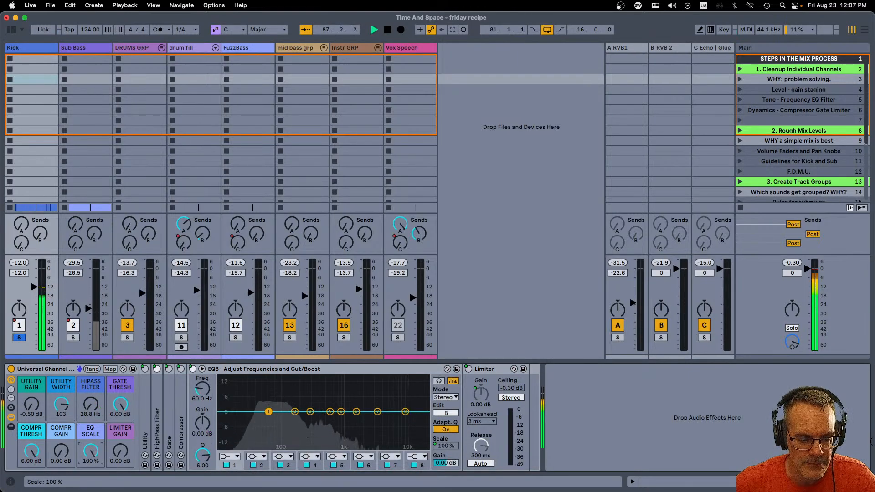
left_click(202, 369)
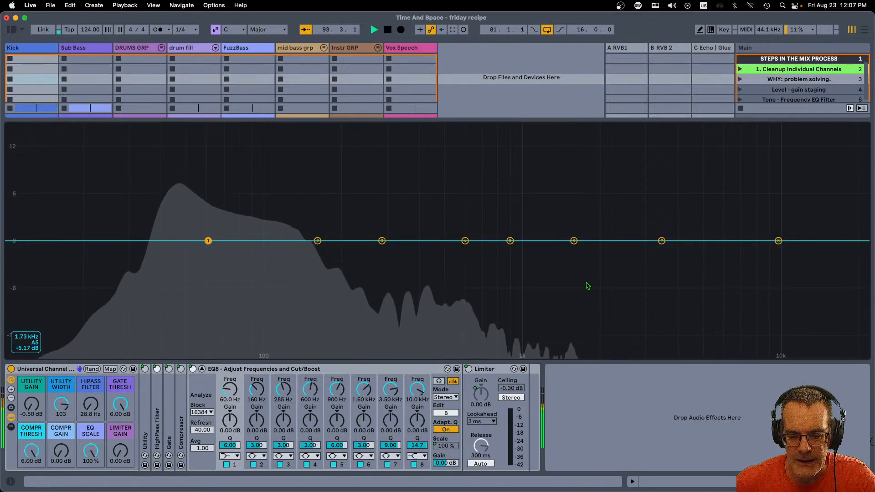
Unfold the Kick's HighPass Filter, raise its frequency to 19.9 kHz with 57% resonance, and switch it to a low-pass type
double_click(158, 424)
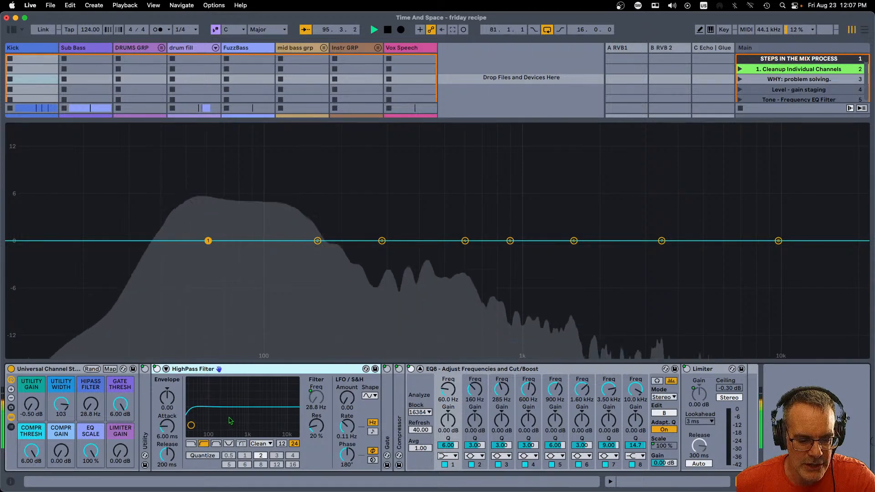
left_click_drag(191, 425, 311, 410)
left_click(190, 443)
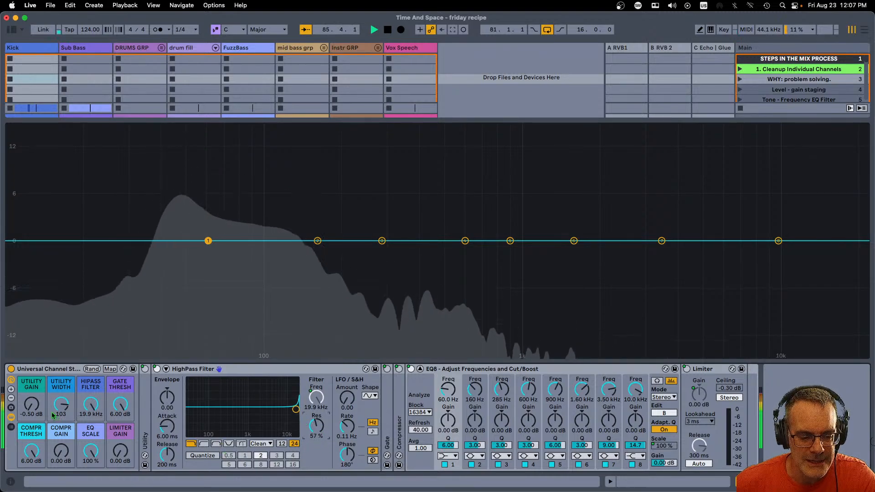
Lower the Kick's low-pass filter frequency to 2.98 kHz and fold the filter device
left_click_drag(94, 410, 98, 421)
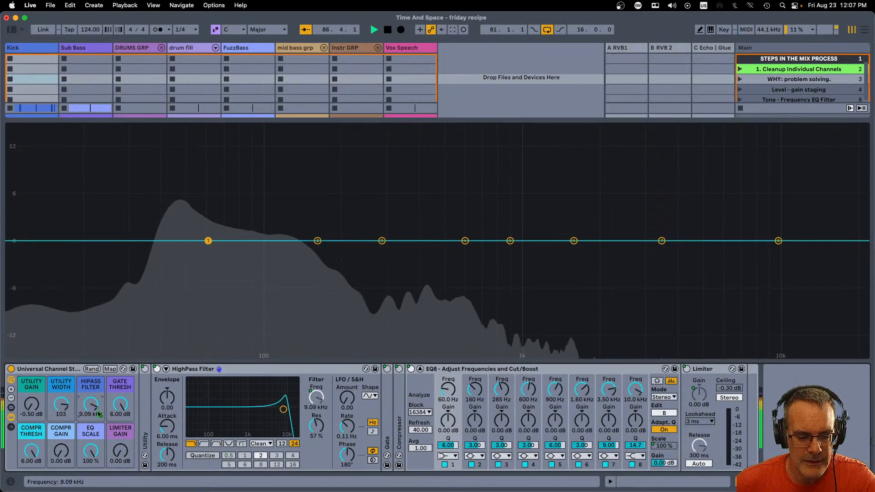
left_click(98, 413)
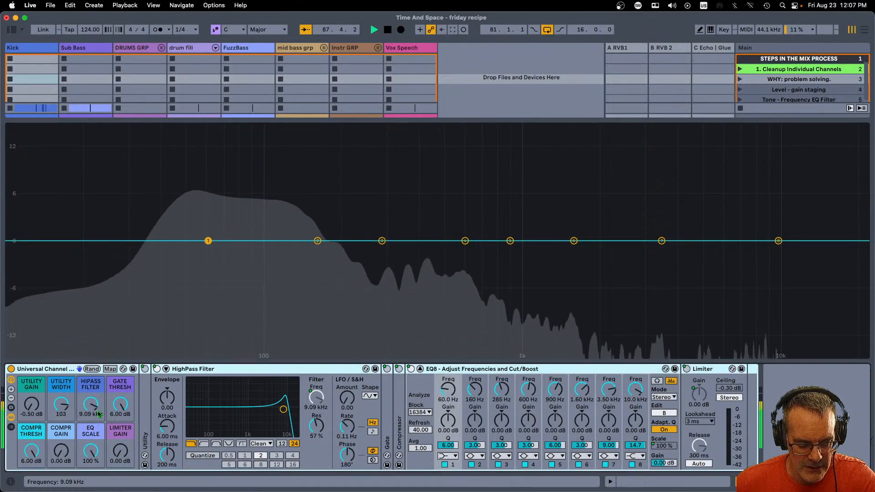
scroll(98, 414, "down", 10)
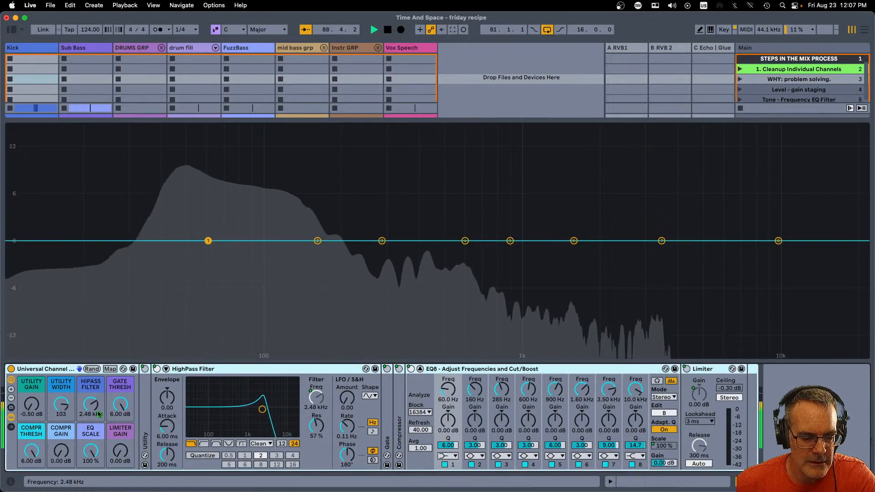
scroll(99, 414, "up", 2)
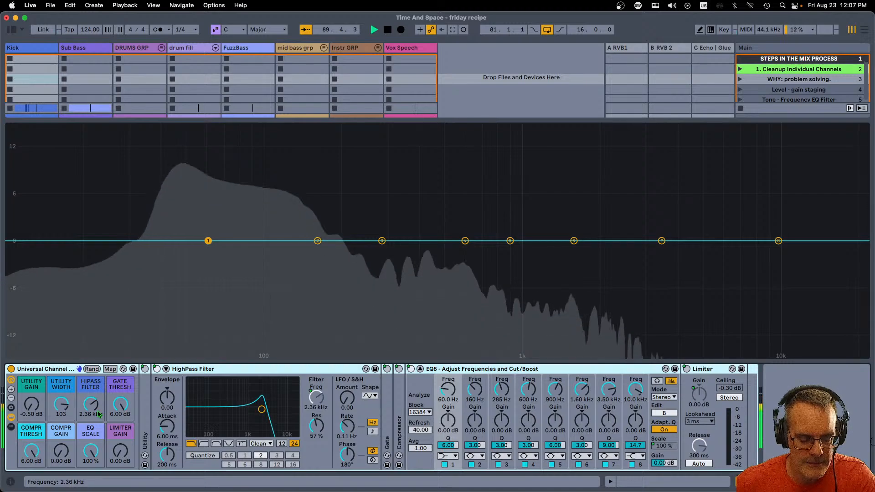
scroll(98, 414, "up", 1)
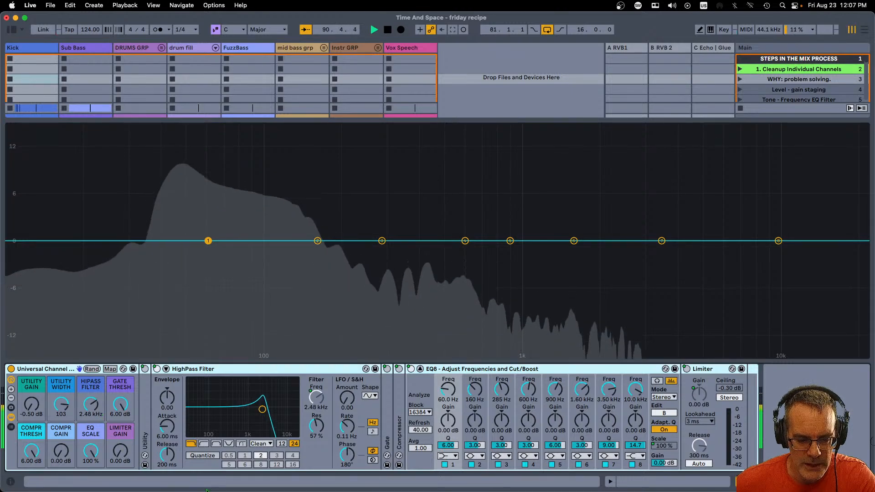
mouse_move(317, 443)
left_mouse_down()
mouse_move(317, 460)
mouse_move(316, 452)
left_mouse_up()
left_click_drag(262, 416, 266, 416)
left_click(166, 369)
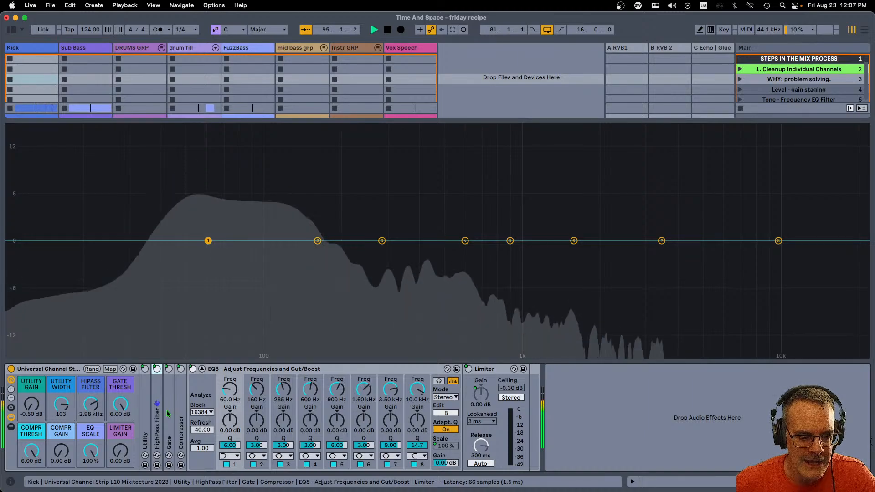
Unfold the Kick's Compressor and lower the rack's COMPR THRESH macro to -43.3 dB
double_click(180, 413)
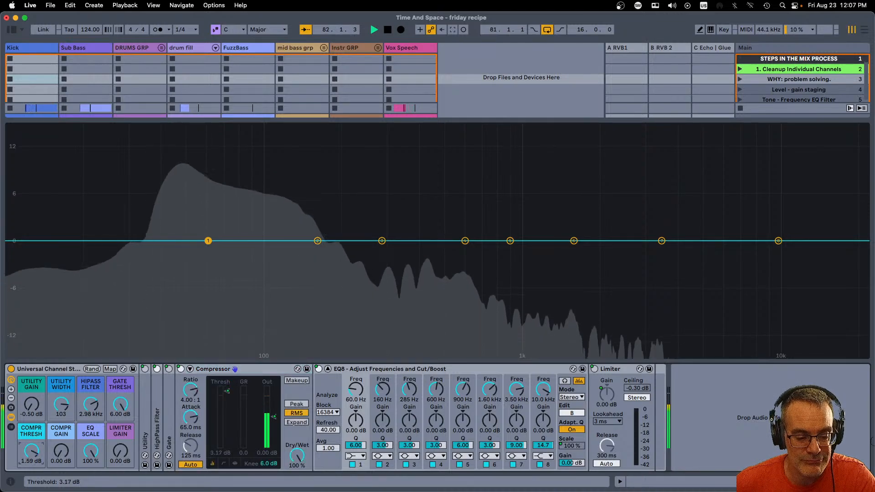
left_click_drag(31, 453, 31, 473)
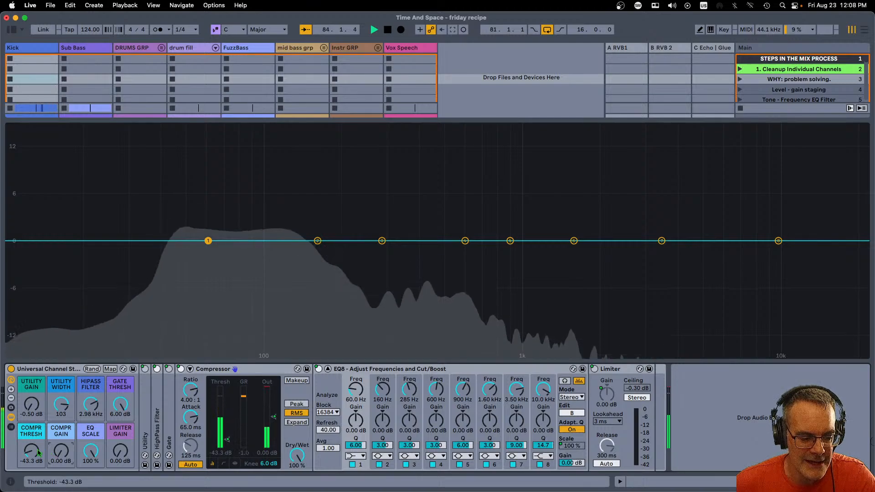
Set the Kick rack's COMPR THRESH macro to 6.00 dB, then fold the Compressor and select the EQ8 device
left_click_drag(31, 473, 23, 449)
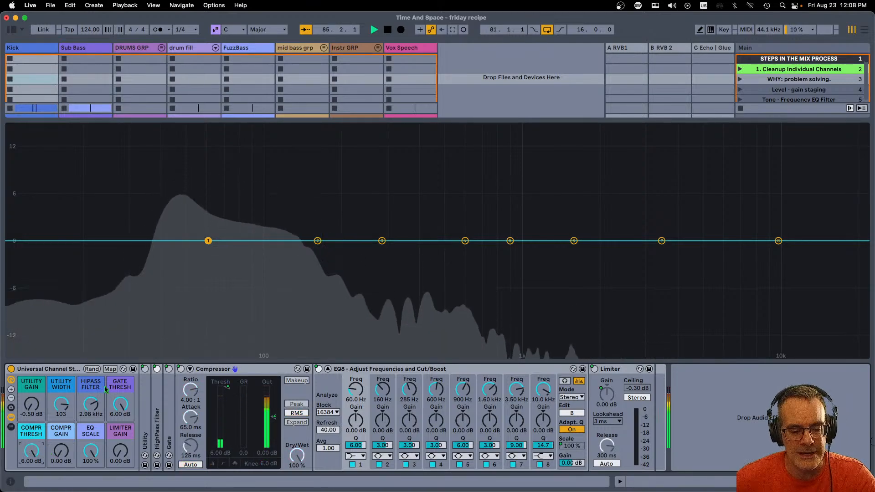
double_click(207, 370)
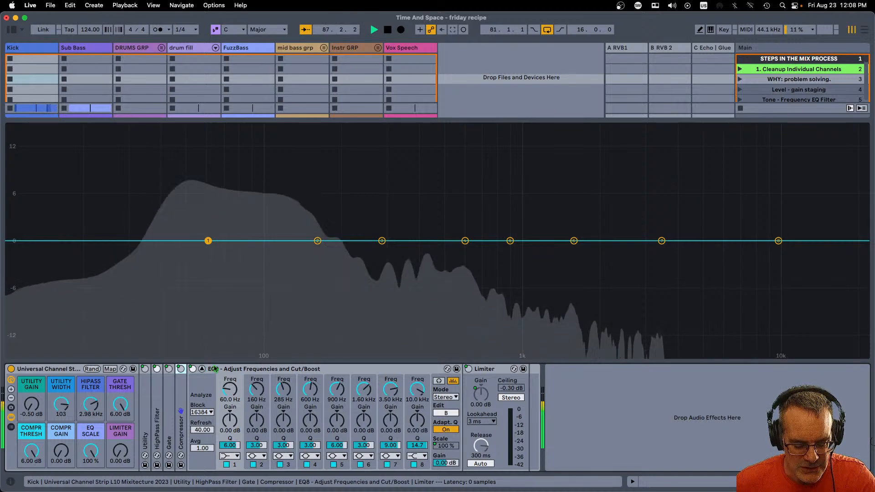
left_click(214, 369)
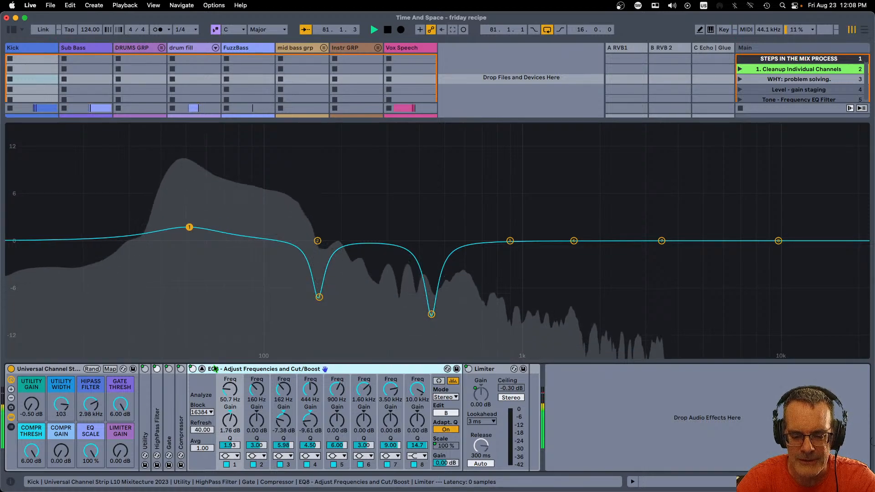
Try the Kick rack's LIMITER GAIN macro at 9.38 dB, then settle it at 1.12 dB
left_click(117, 451)
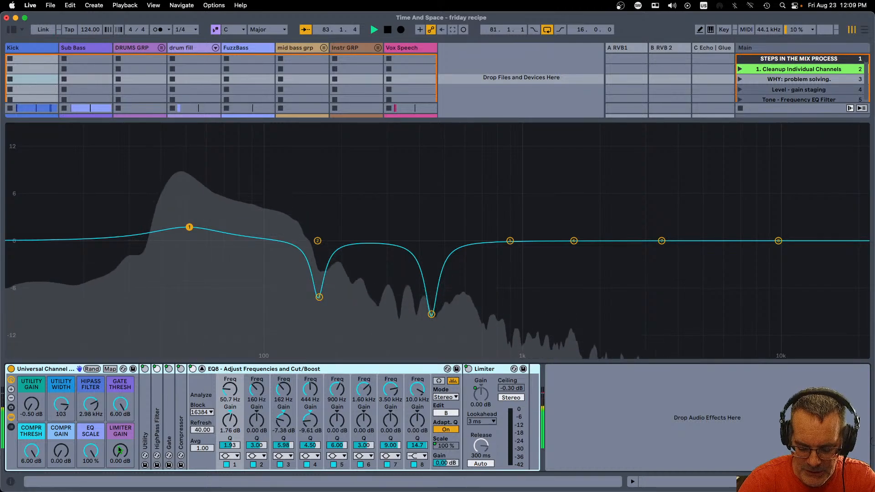
left_click_drag(119, 450, 118, 449)
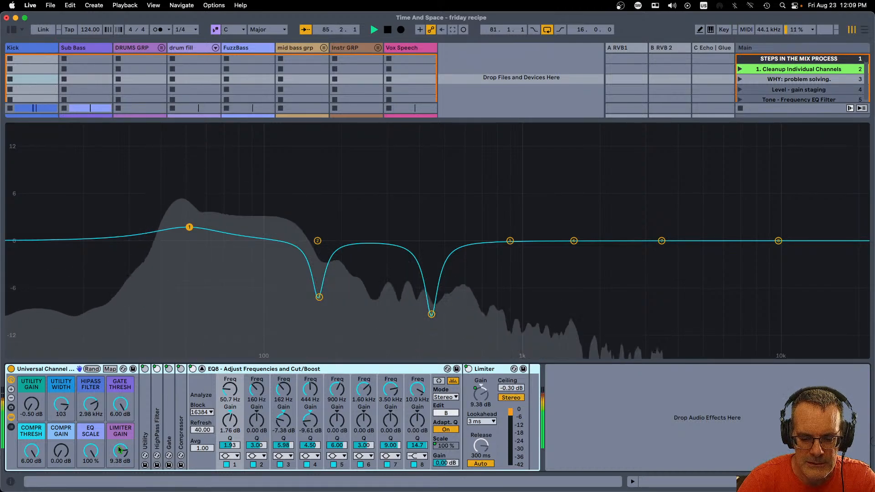
left_click_drag(118, 450, 118, 450)
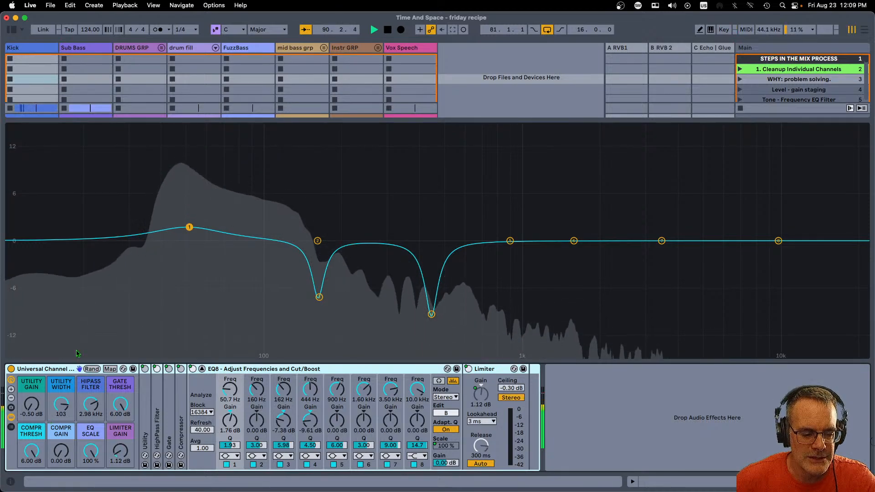
Bypass and re-enable the Kick's Universal Channel Strip rack twice to compare the processed and unprocessed sound
left_click(11, 369)
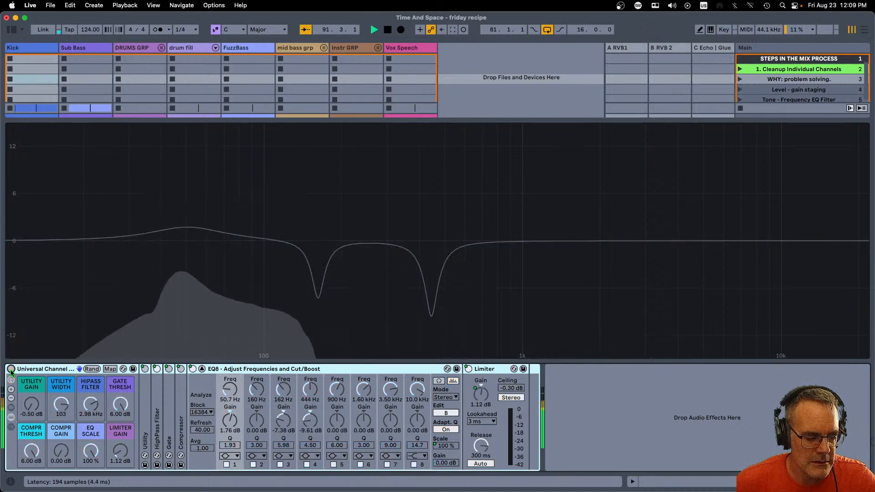
left_click(11, 369)
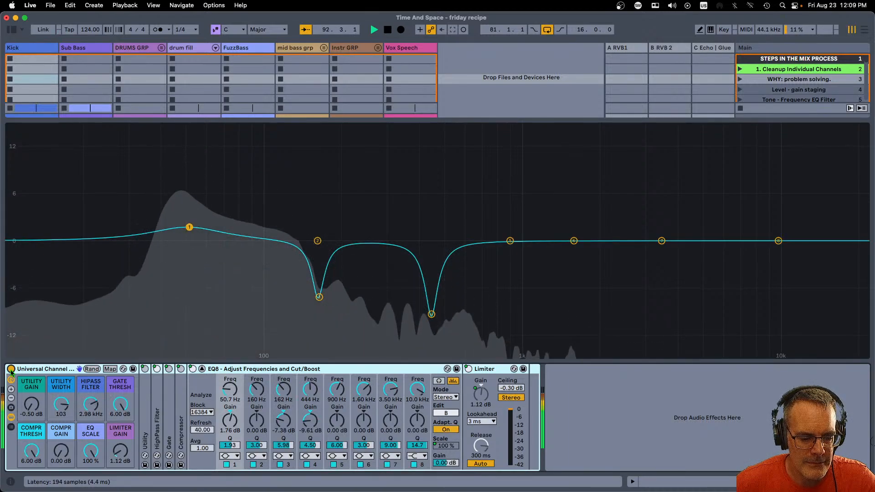
left_click(11, 369)
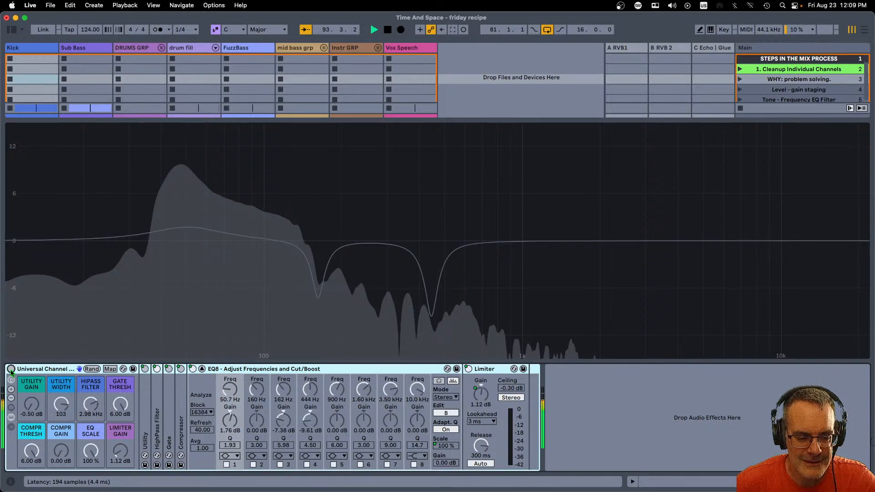
left_click(11, 369)
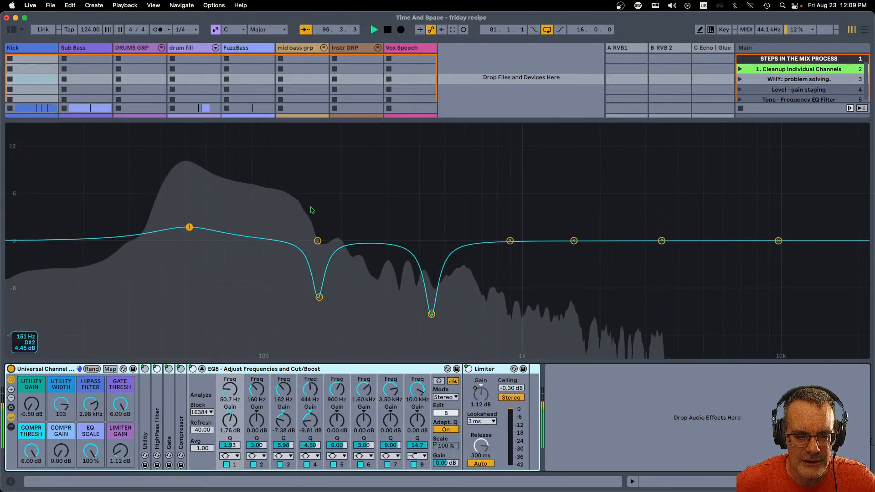
Collapse the Kick's expanded EQ8 display and switch the solo from the Kick to the Sub Bass
left_click(202, 369)
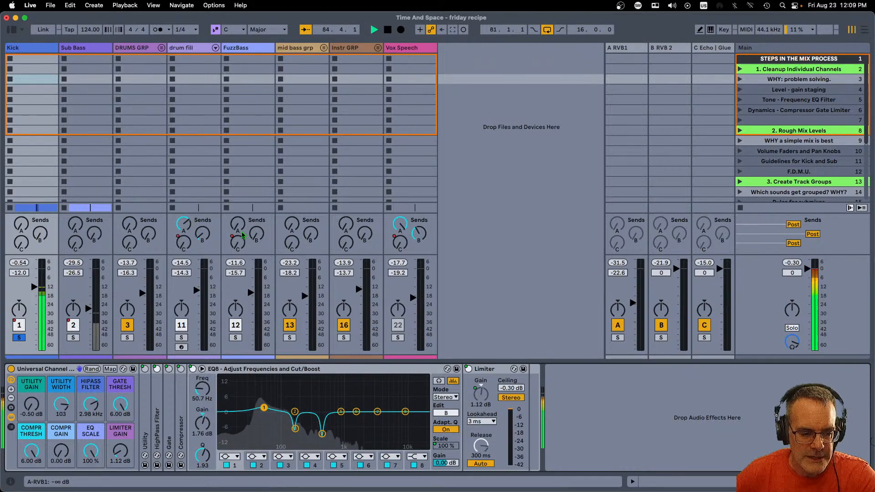
left_click(18, 337)
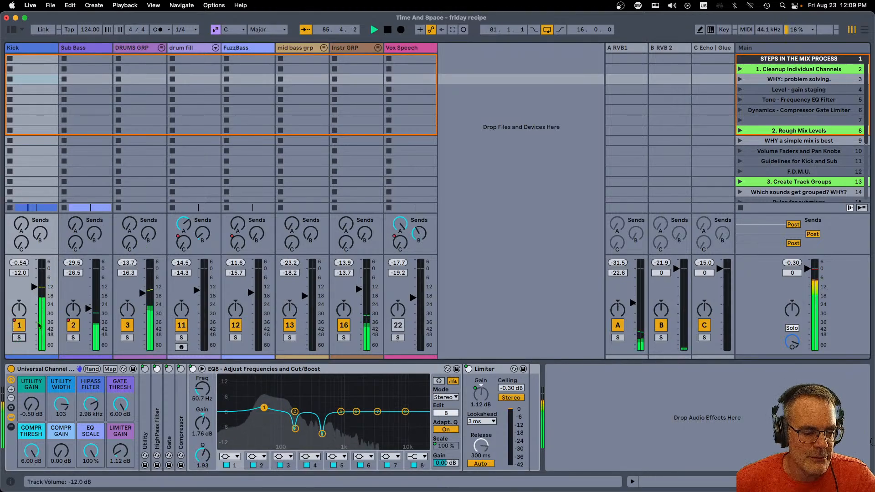
left_click(73, 337)
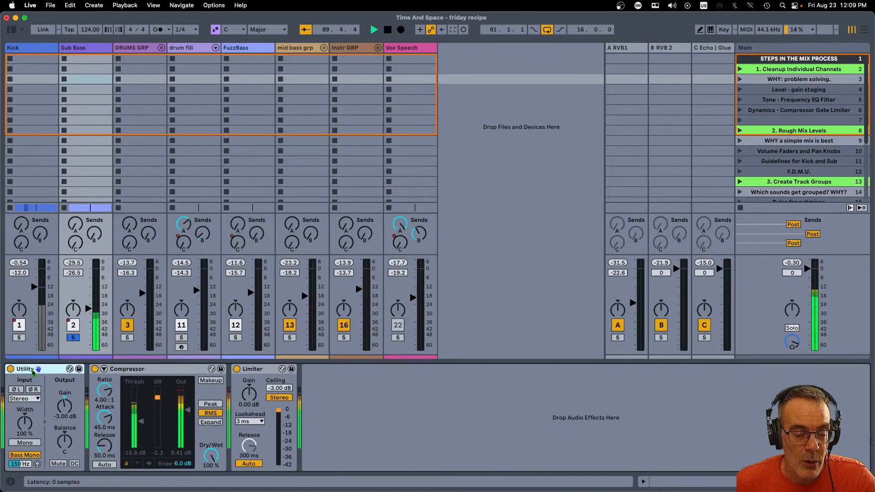
Compare the Sub Bass with its Compressor off and on, then take the track out of solo
left_click(110, 370)
left_click(95, 369)
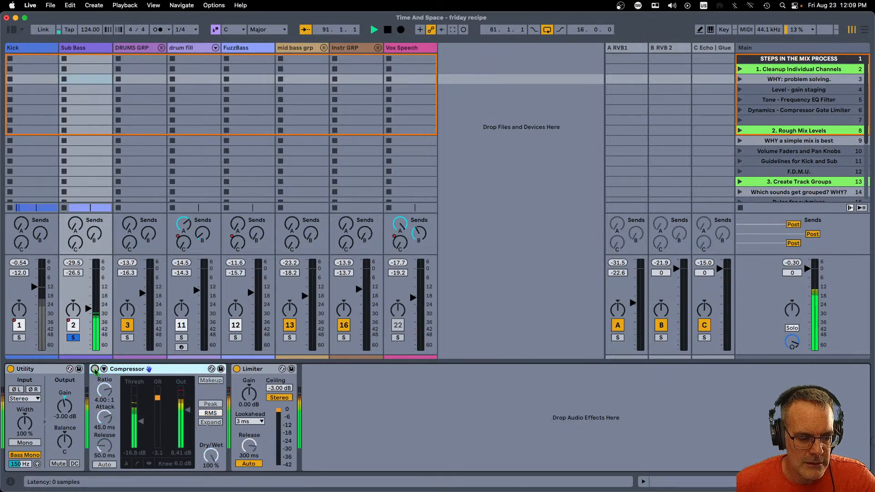
left_click(95, 369)
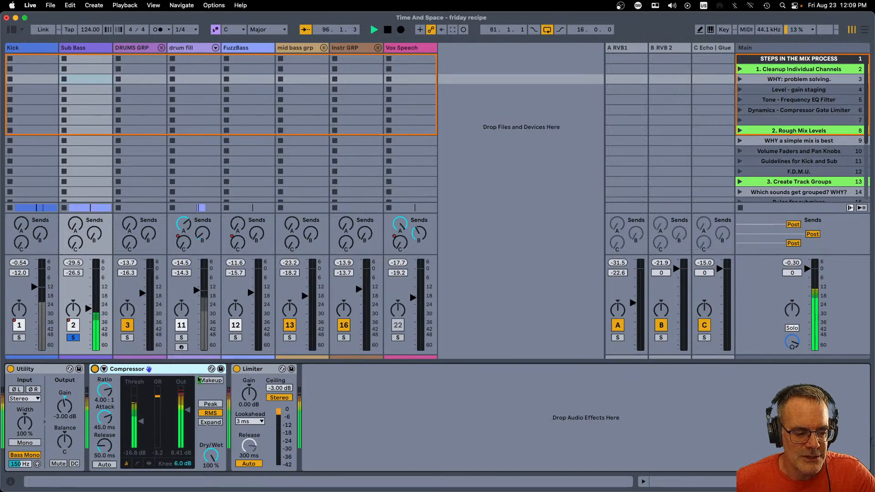
left_click(84, 50)
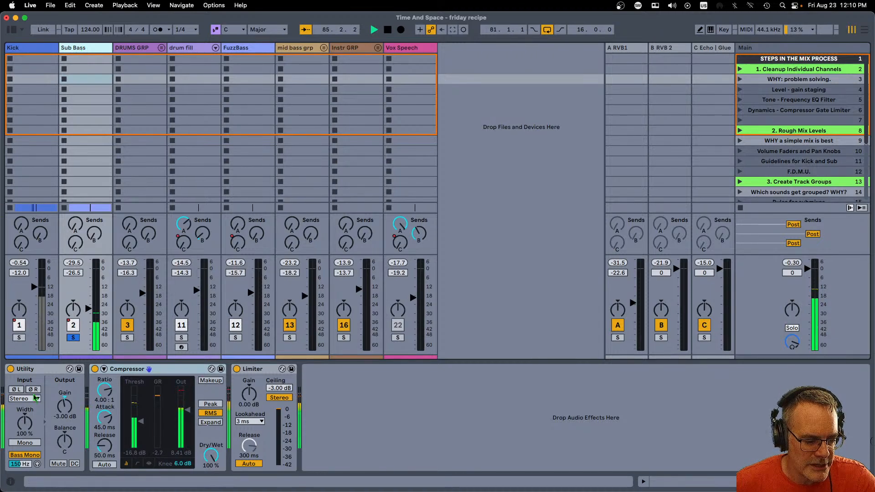
left_click(73, 338)
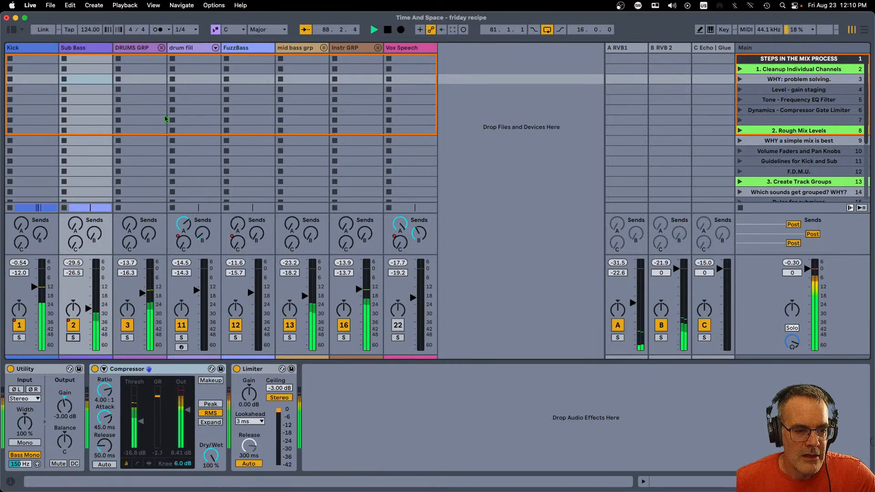
Unfold the DRUMS GRP, select toploop 1 with its Gate and Compressor, and solo the track
left_click(162, 47)
left_click(182, 51)
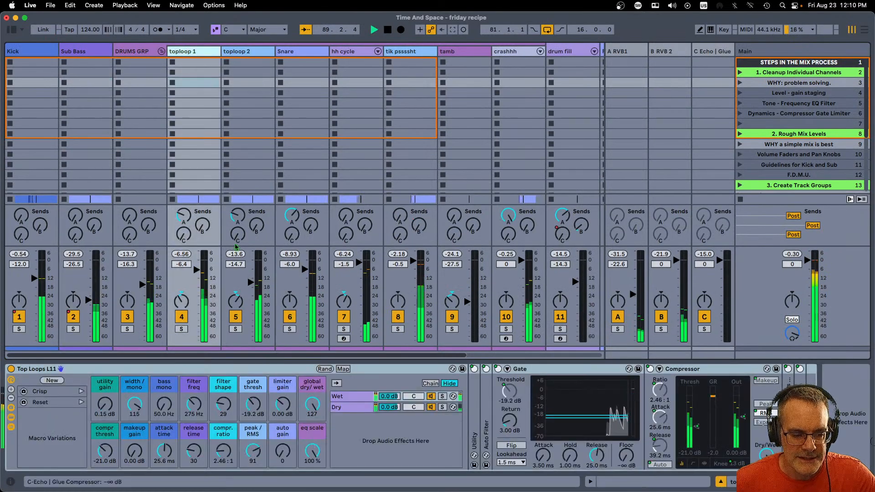
left_click(592, 369)
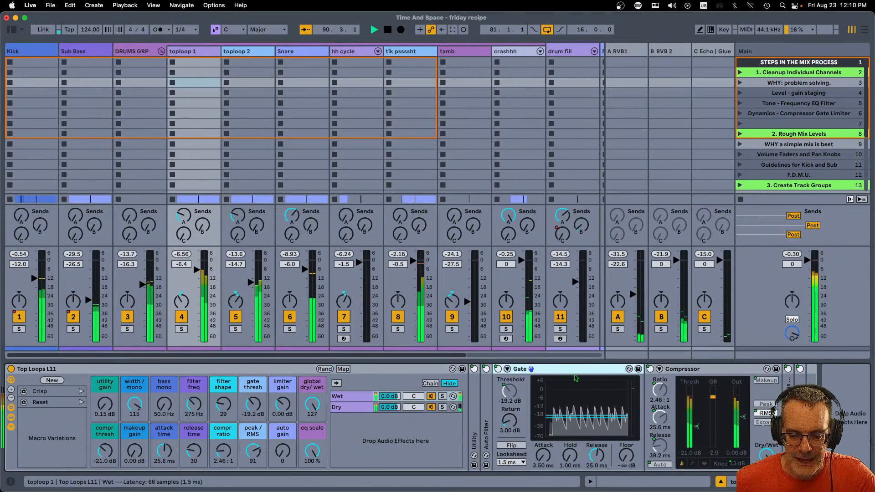
left_click(679, 372)
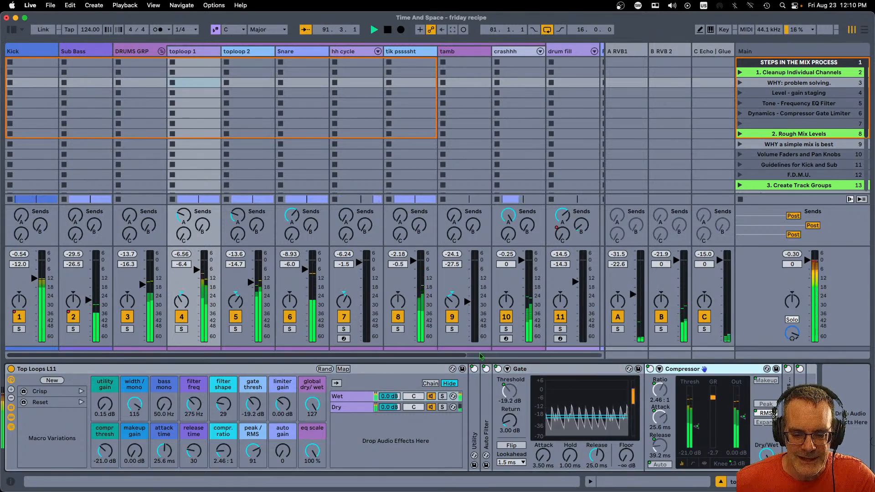
left_click(181, 328)
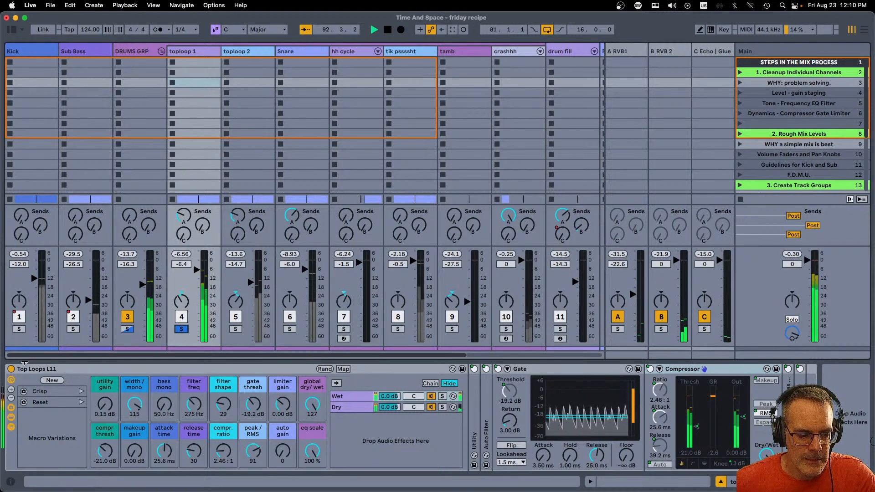
Compare toploop 1 with its Top Loops L11 rack bypassed and active, in solo and in the full mix, ending unsoloed
left_click(11, 369)
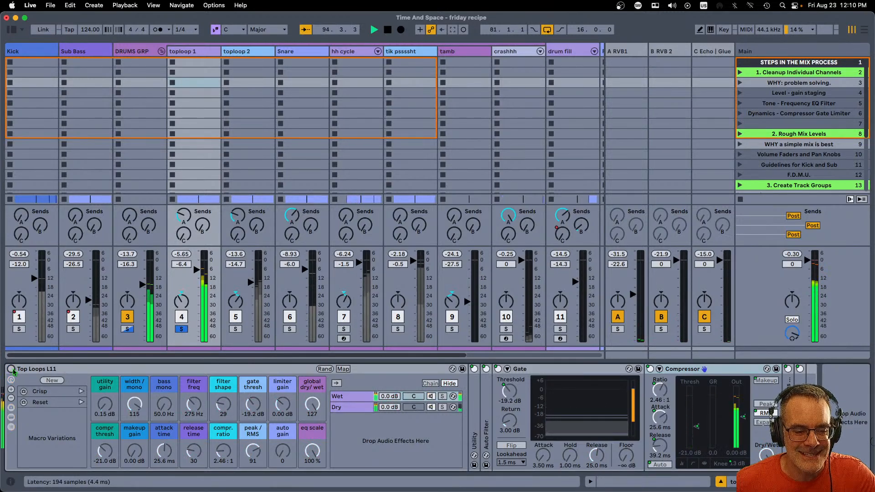
left_click(182, 329)
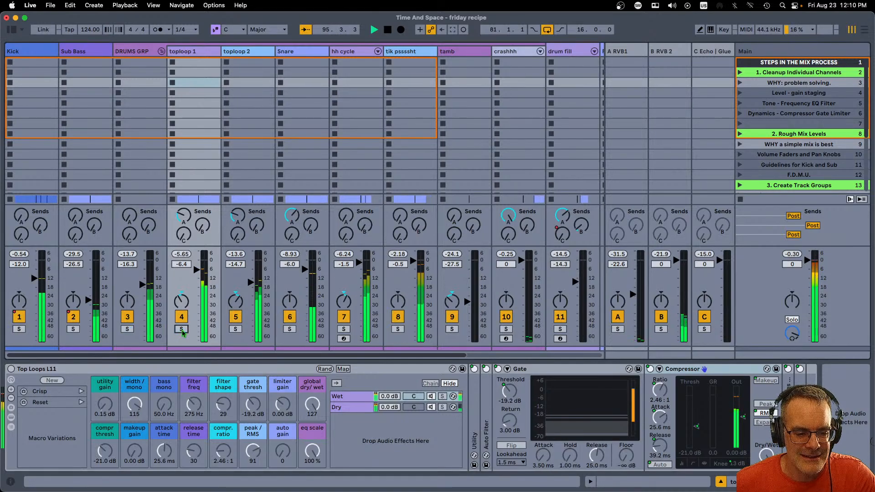
left_click(181, 329)
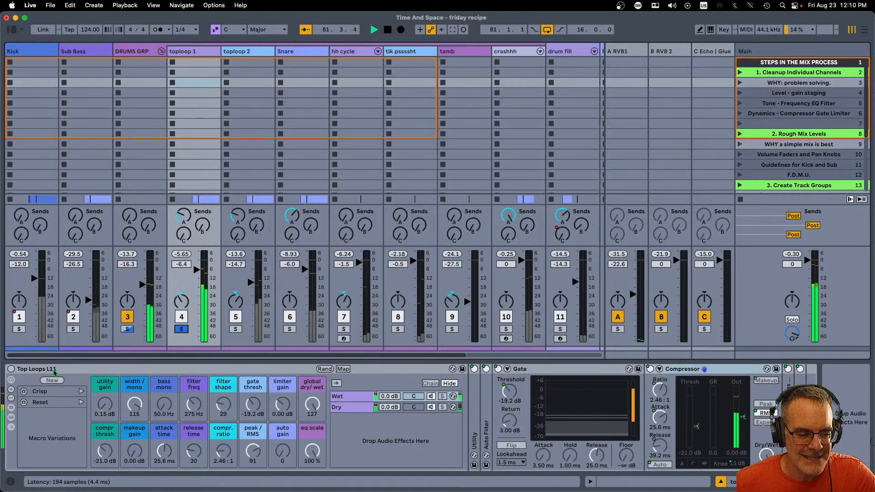
left_click(11, 370)
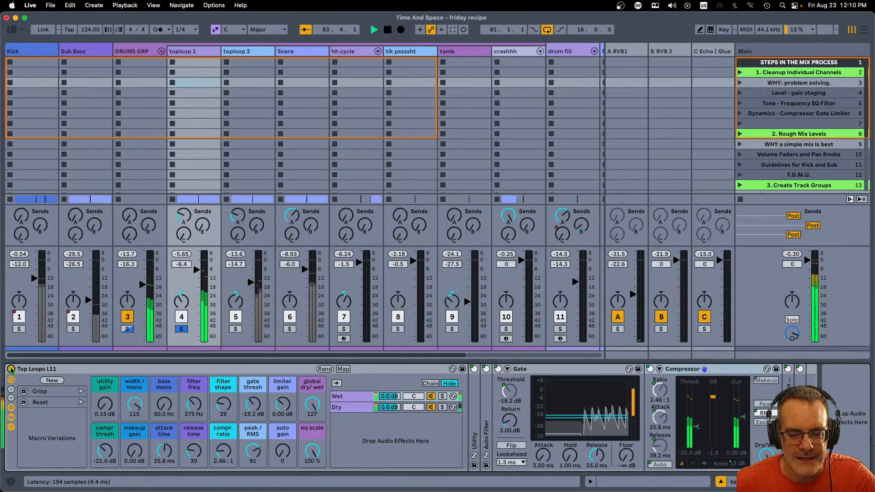
left_click(182, 329)
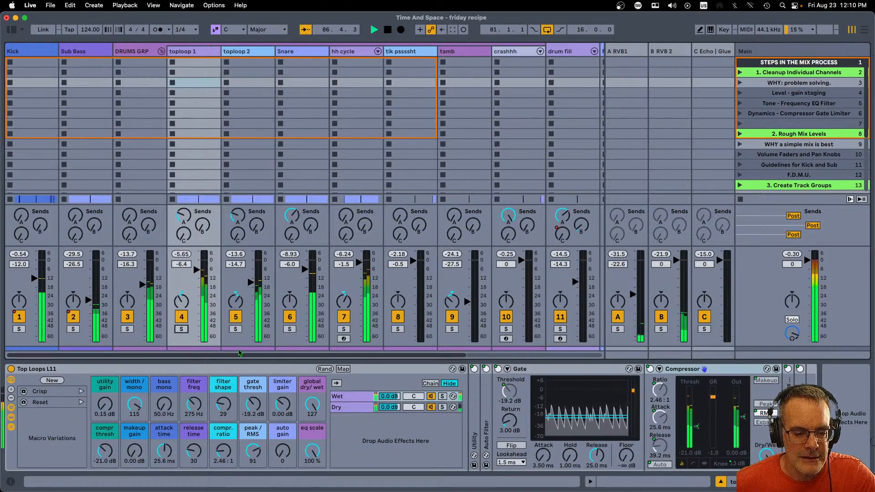
Solo toploop 2 to compare its Beats Channel Strip rack off and on, folding the Lows/Highs Chains and Limiter, then unsolo it
left_click(235, 328)
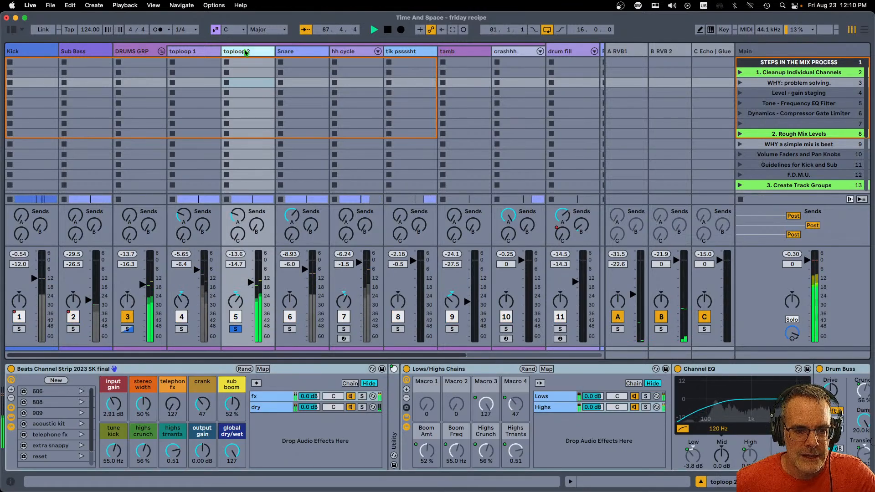
left_click(11, 371)
double_click(429, 373)
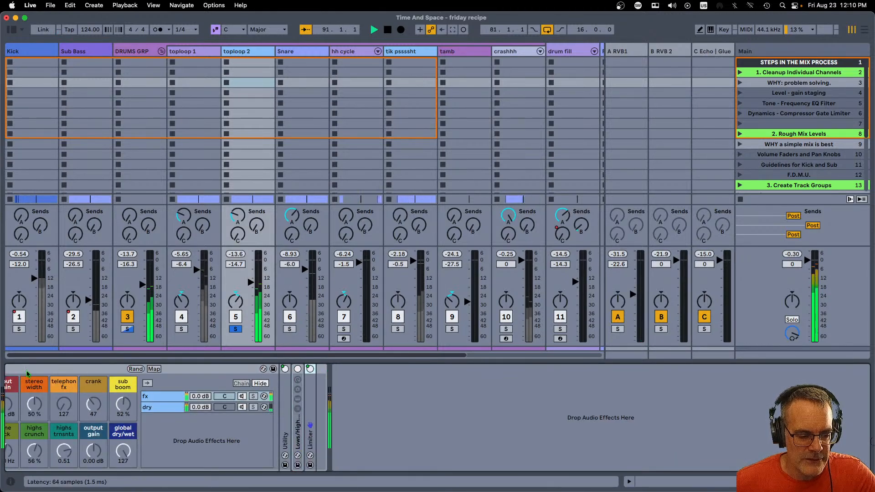
scroll(27, 373, "left", 3)
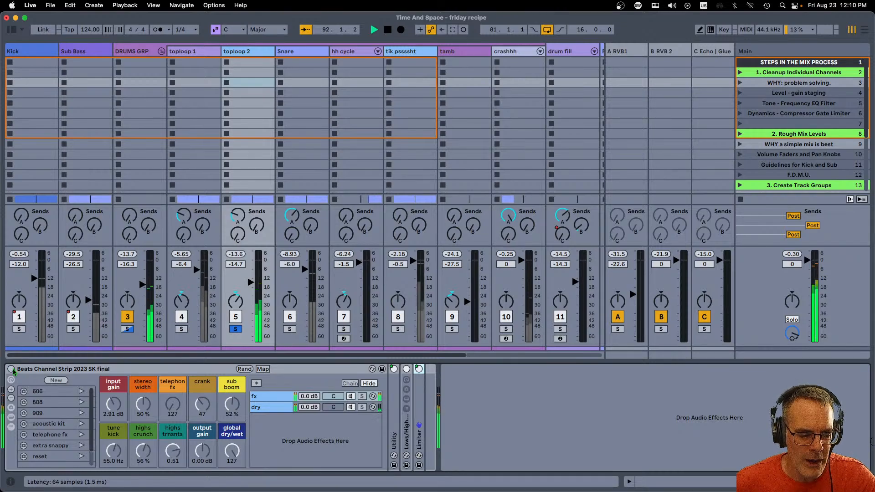
left_click(11, 370)
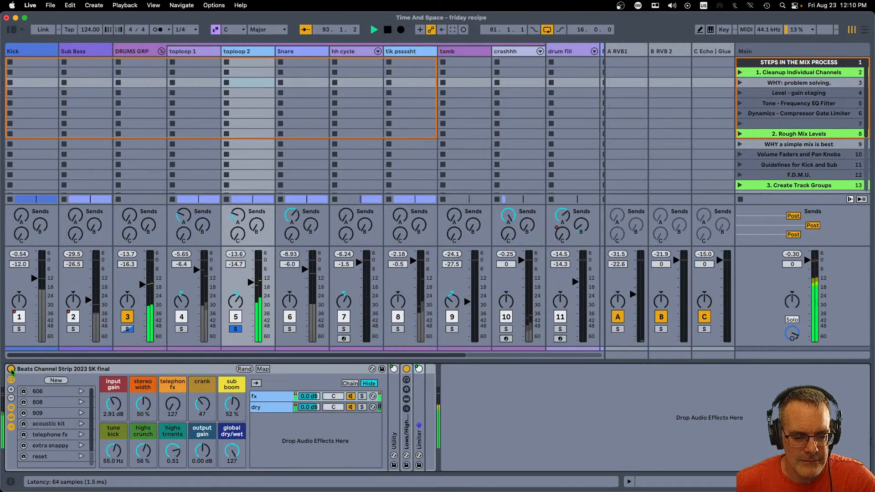
double_click(288, 329)
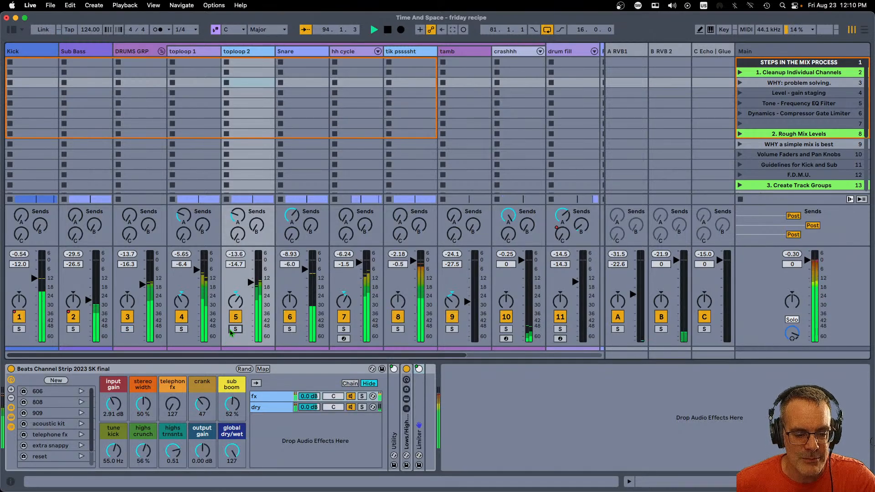
Solo the Snare, compare it with the Snare Channel Strip 2023 rack off and on, and unsolo it
left_click(289, 329)
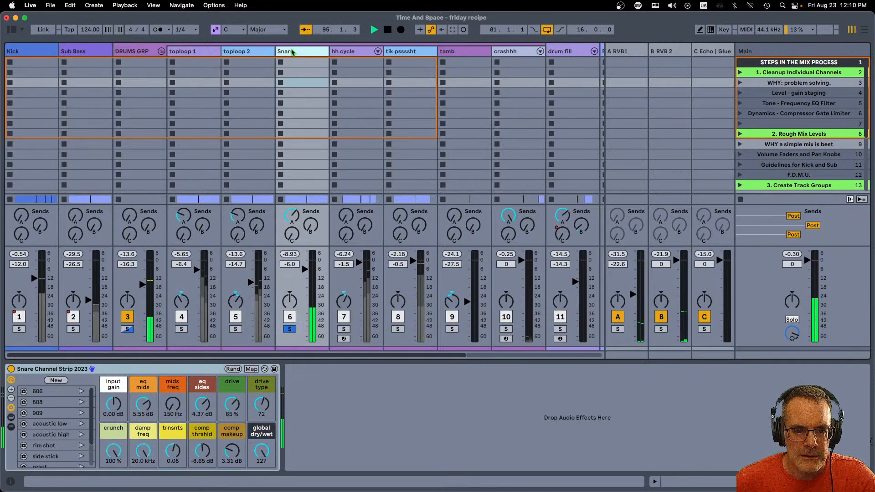
left_click(11, 369)
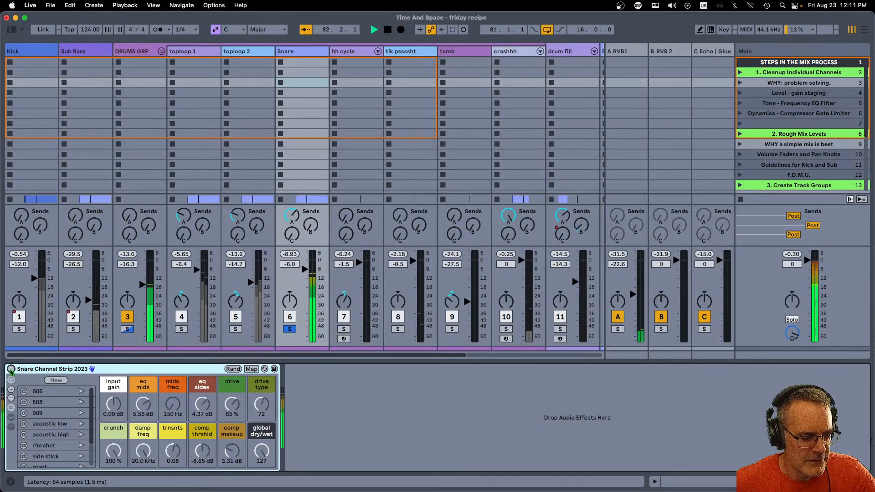
left_click(11, 369)
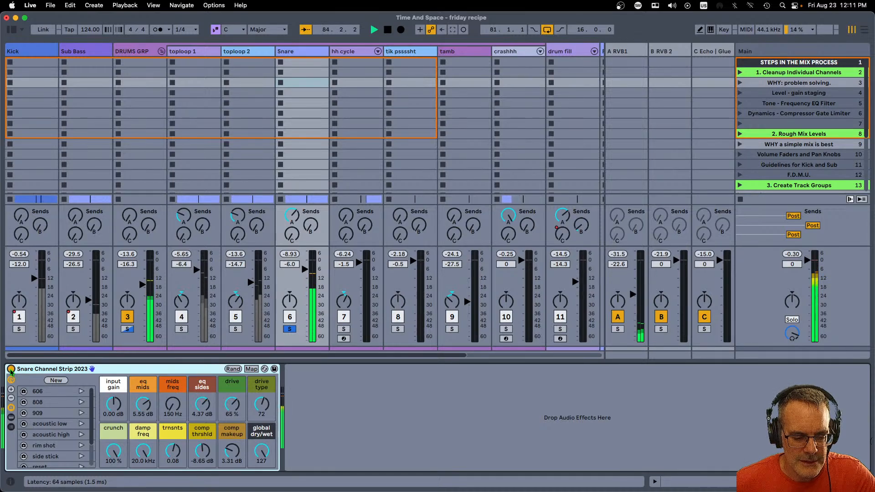
left_click(290, 329)
Solo the hh cycle track and collapse its Drum Rack and Hi-Hat Cymbals Channel Strip in the device chain
left_click(345, 329)
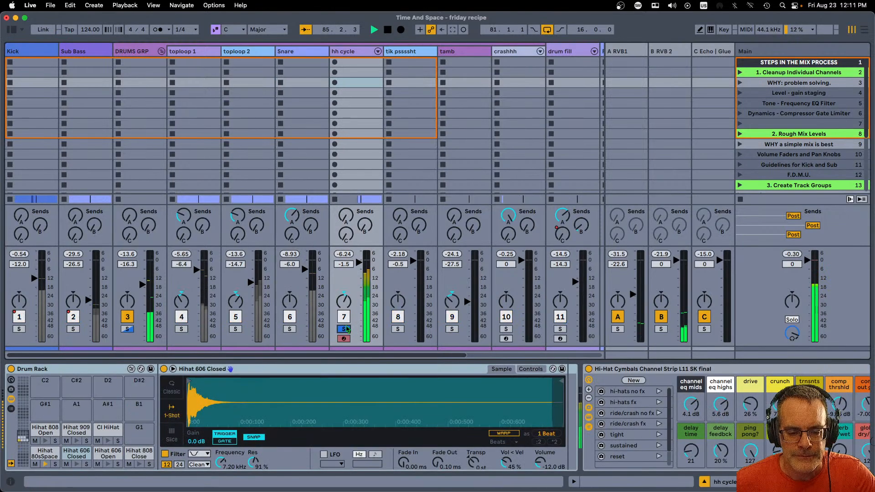
left_click(354, 57)
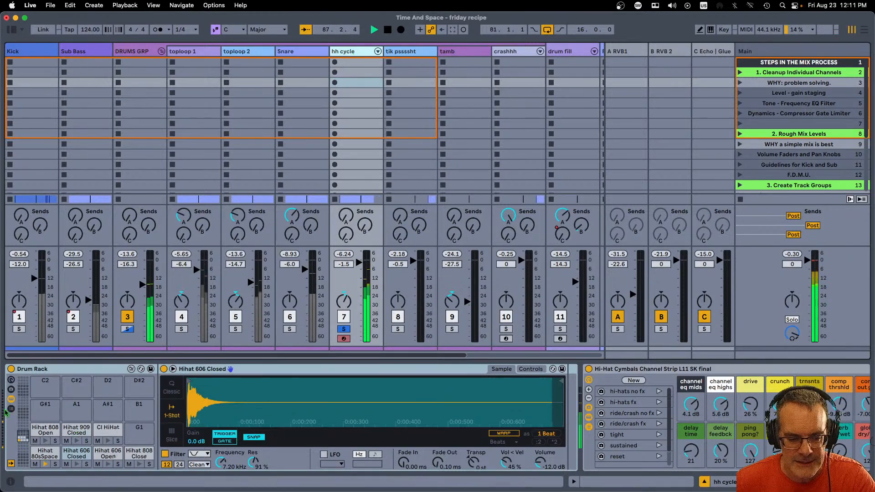
double_click(62, 370)
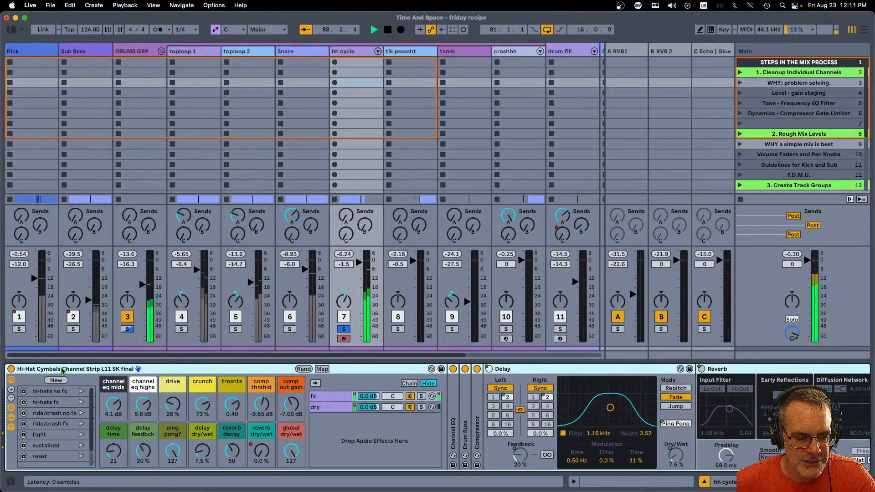
double_click(63, 370)
left_click(62, 370)
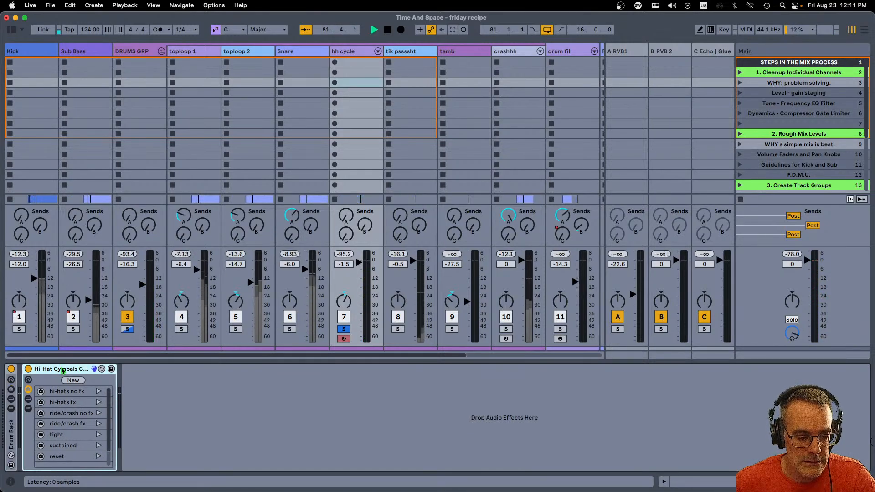
Unsolo hh cycle from the Arrangement, then undo the last device on/off change back in Session View
key("Tab")
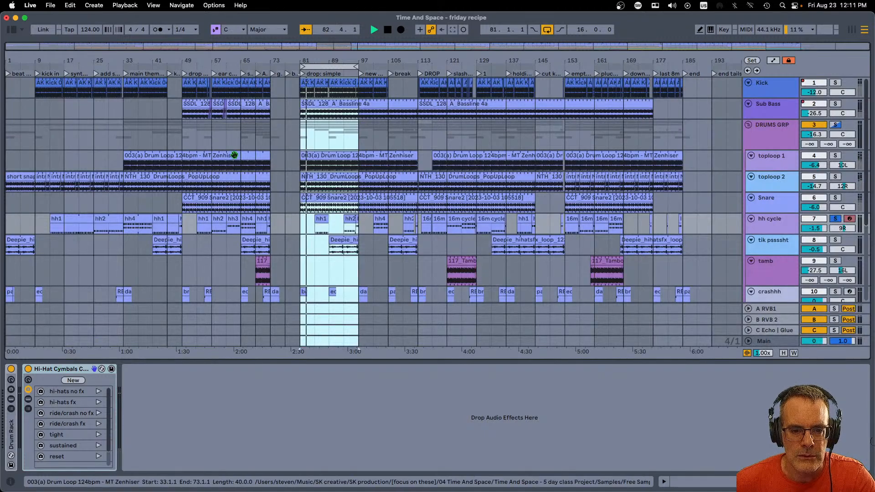
left_click(835, 219)
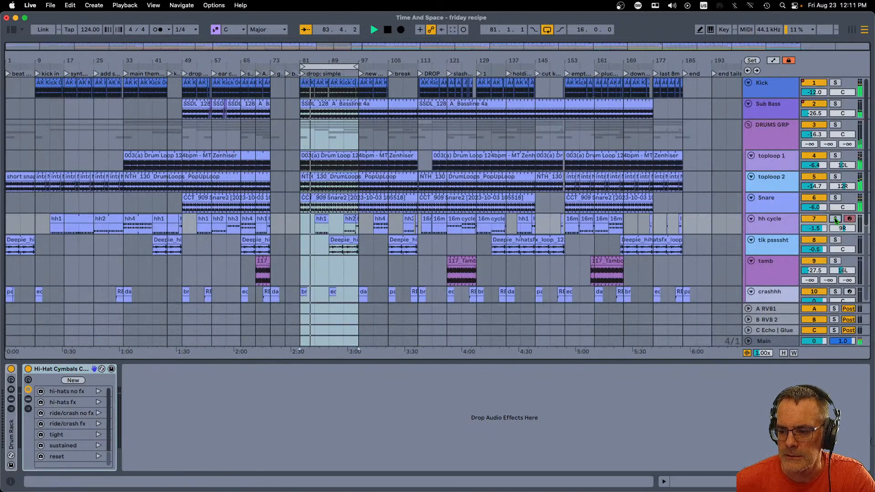
key("Tab")
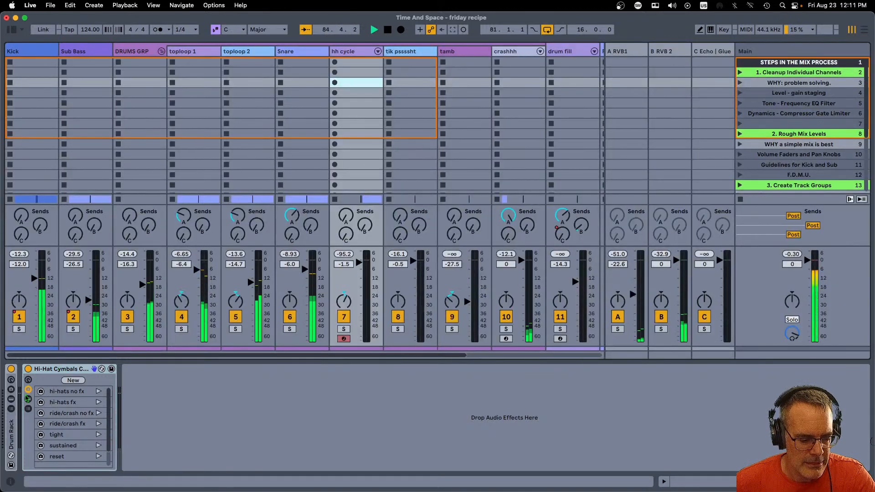
left_click(69, 6)
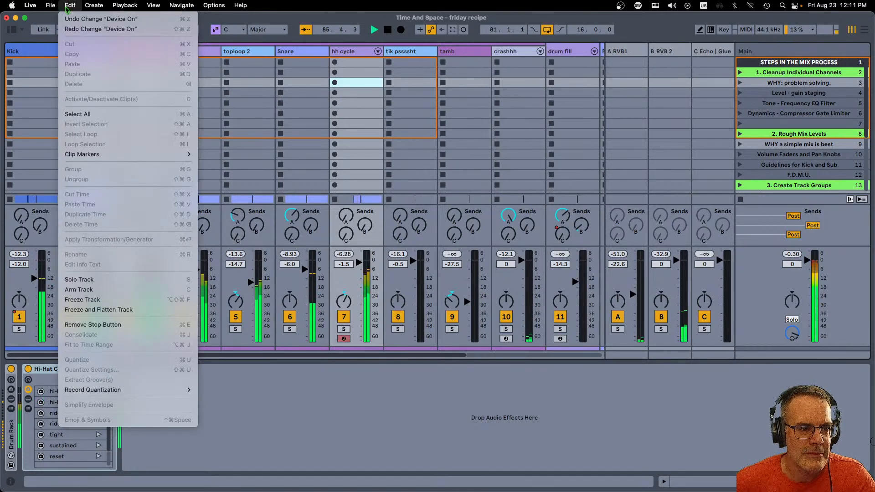
left_click(69, 19)
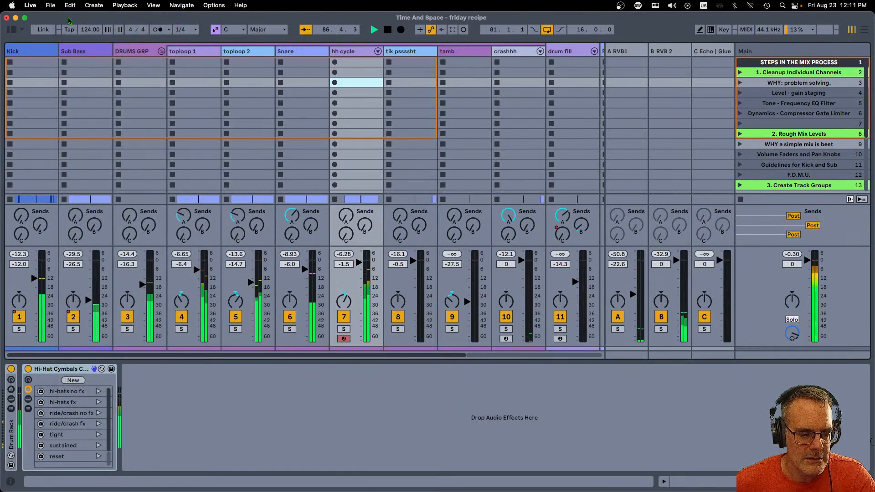
Solo hh cycle, compare its Hi-Hat Cymbals Channel Strip off and on, and unsolo the track
left_click(344, 329)
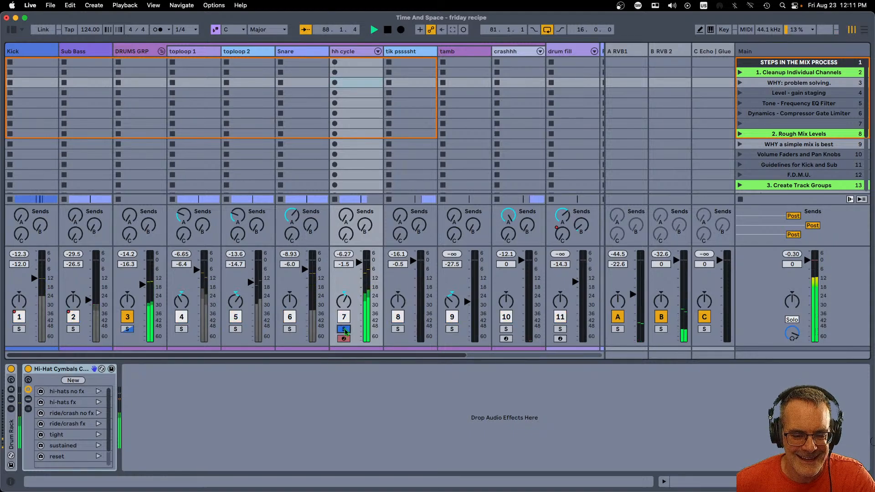
left_click(28, 369)
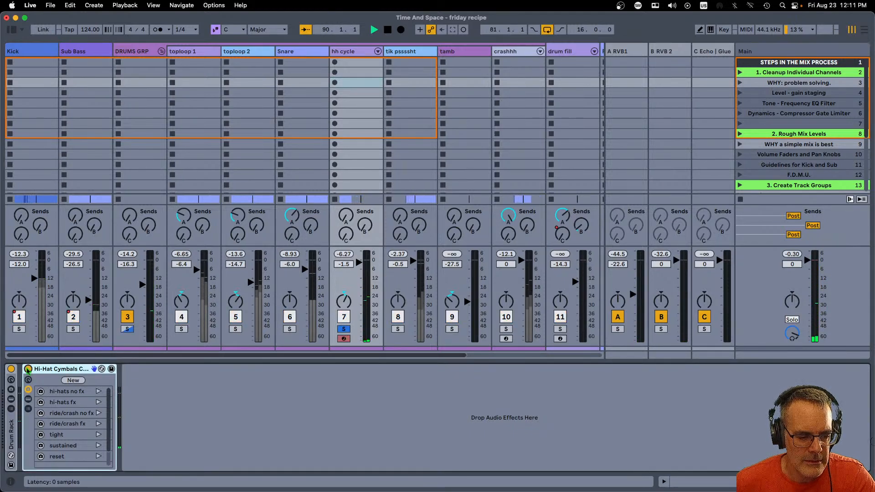
left_click(28, 369)
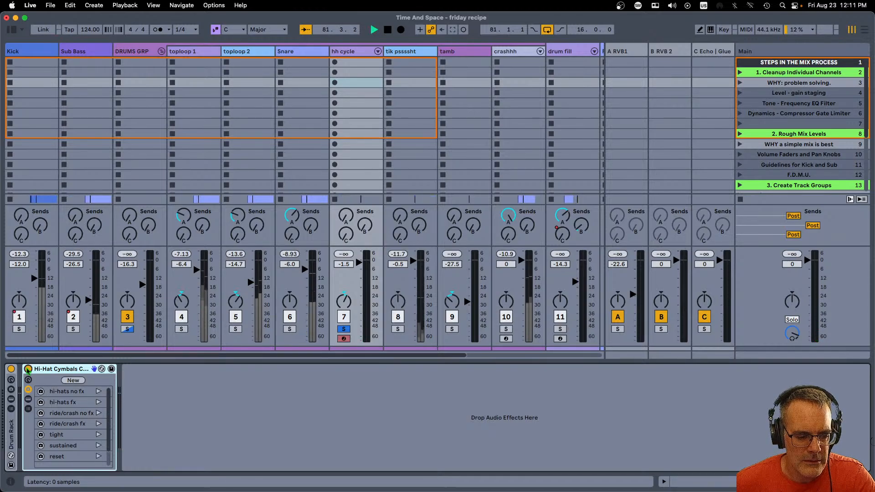
left_click(344, 328)
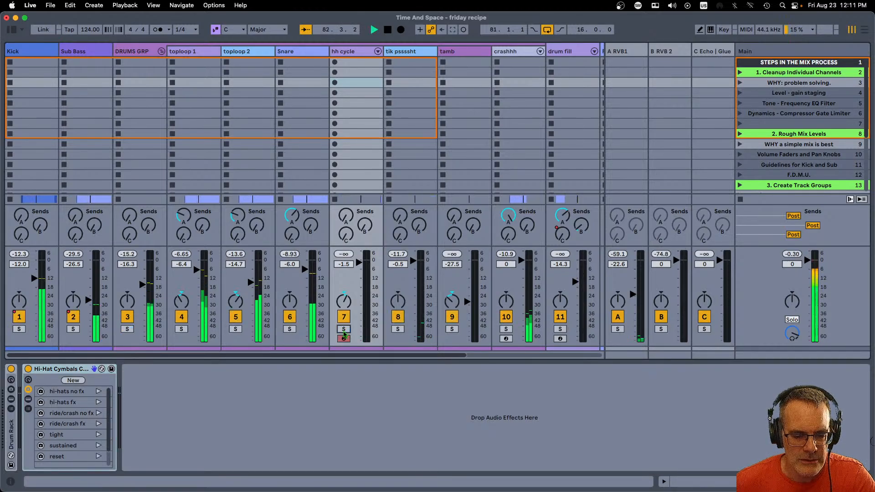
left_click(71, 6)
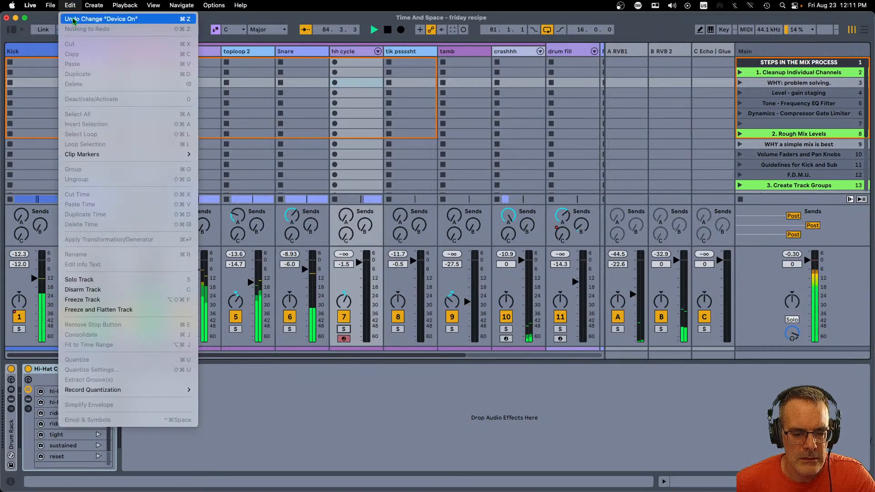
key("Right")
key("Escape")
Increase the height of the hh cycle track in the Arrangement and return to Session View
key("Tab")
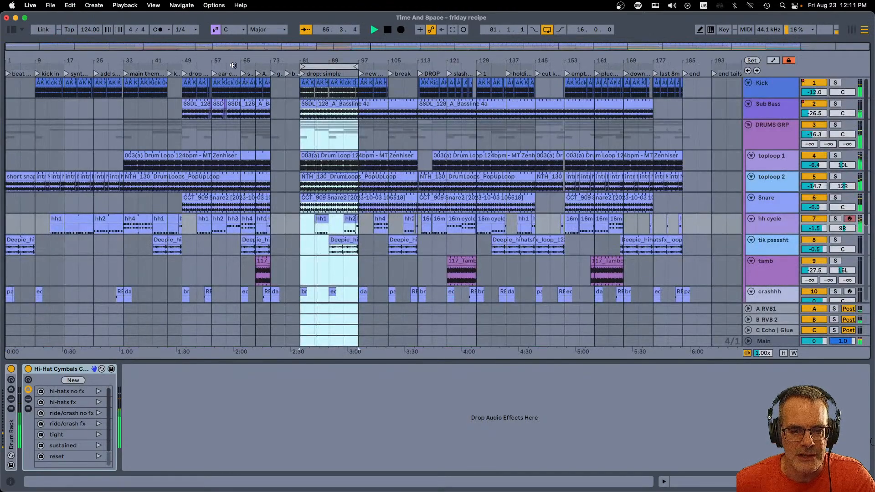
key("Tab")
key("Tab")
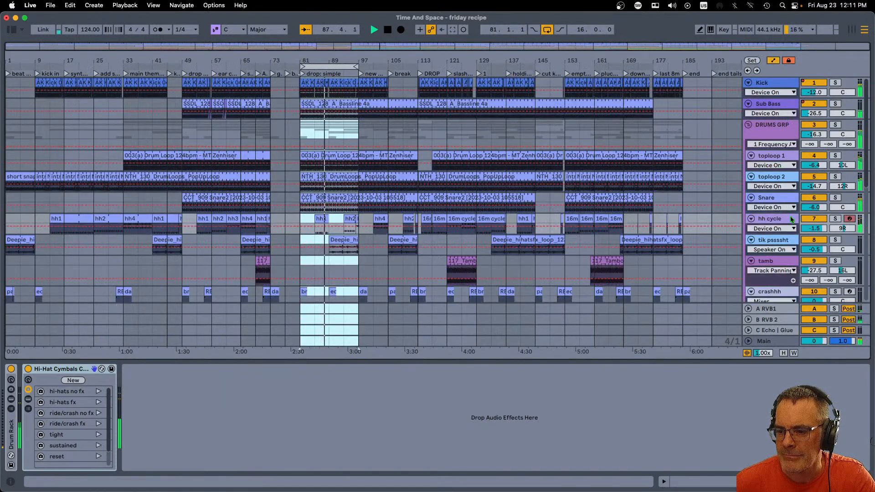
left_click(785, 221)
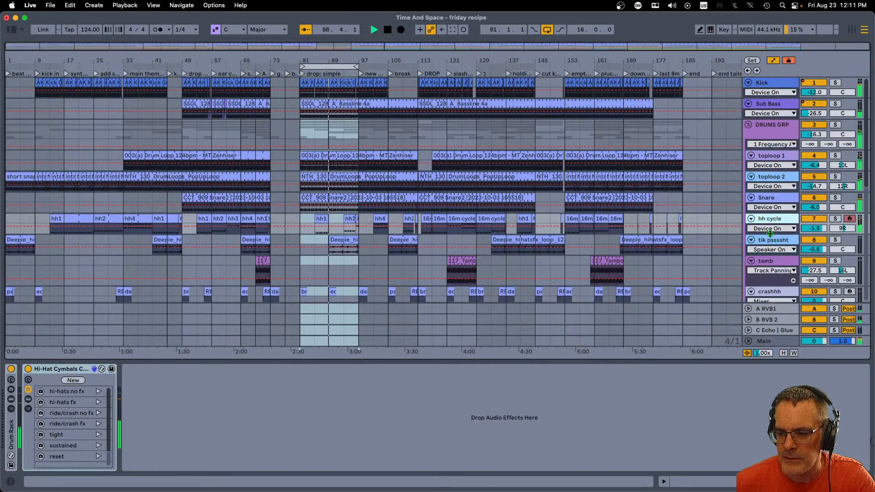
left_click_drag(772, 233, 773, 263)
key("Tab")
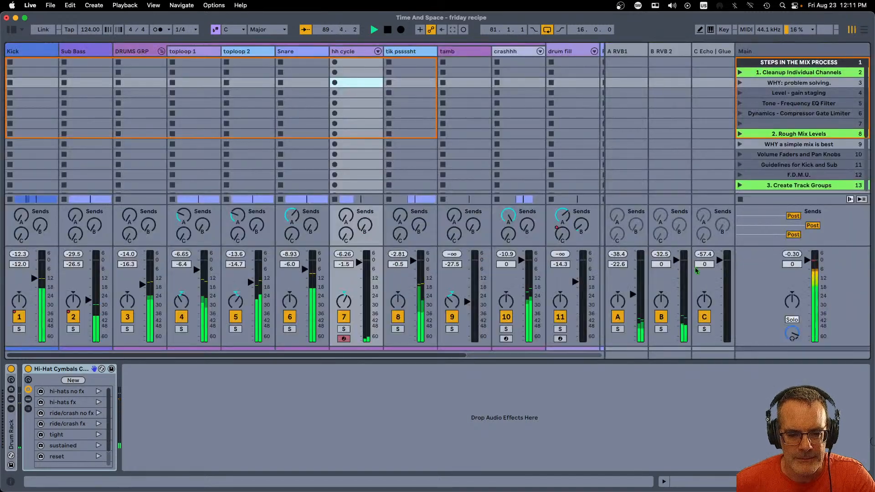
Set the Arrangement loop to the four-bar hh1 clip at bar 85 on hh cycle, then return to Session View
left_click(347, 52)
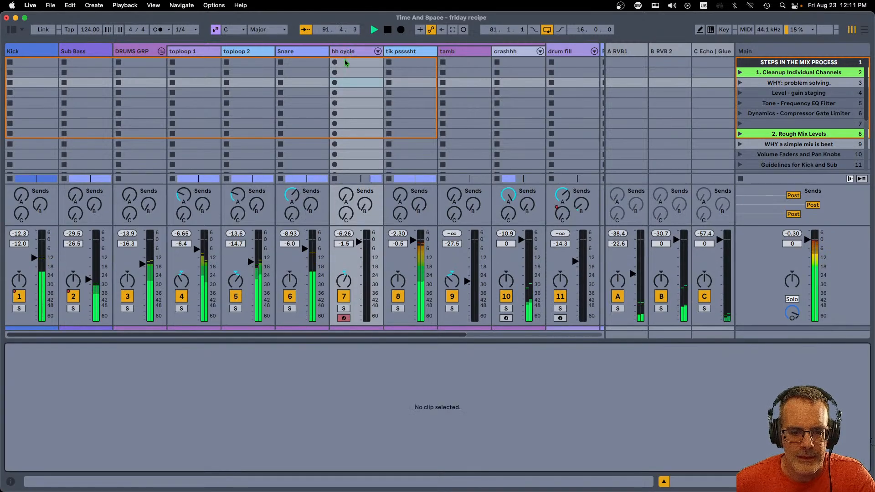
key("Tab")
scroll(346, 205, "down", 3)
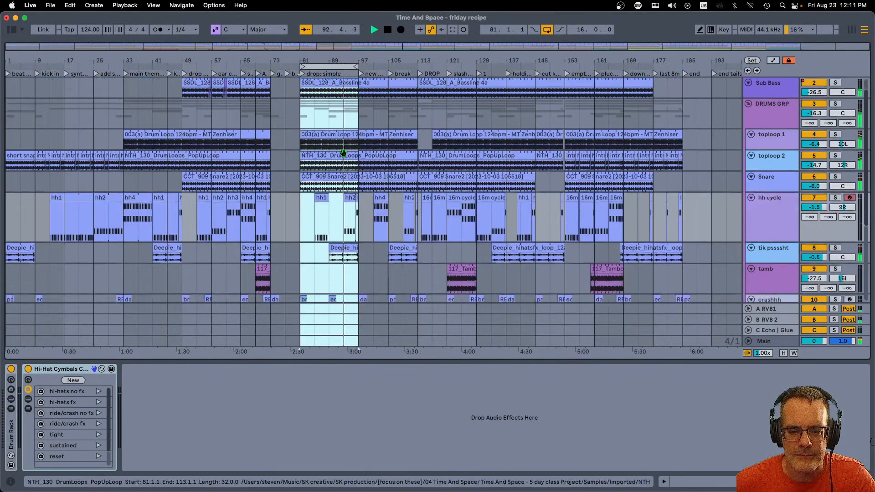
left_click(348, 174)
left_click(322, 173)
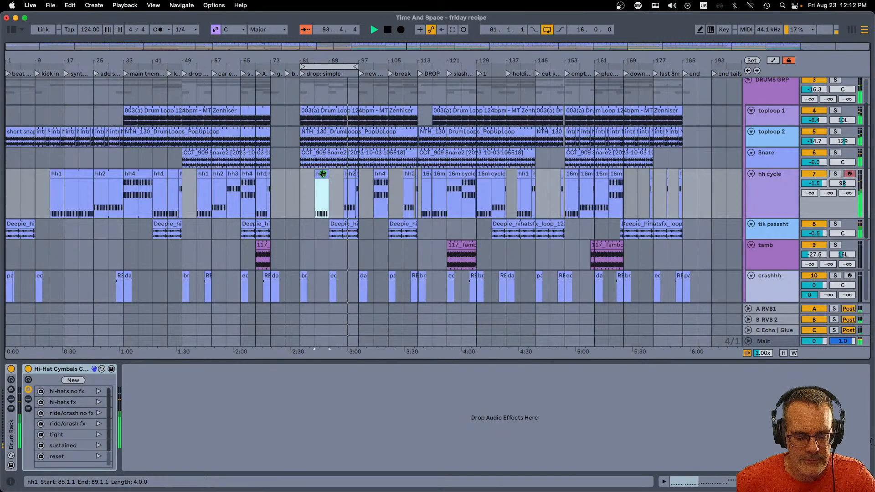
key("super+l")
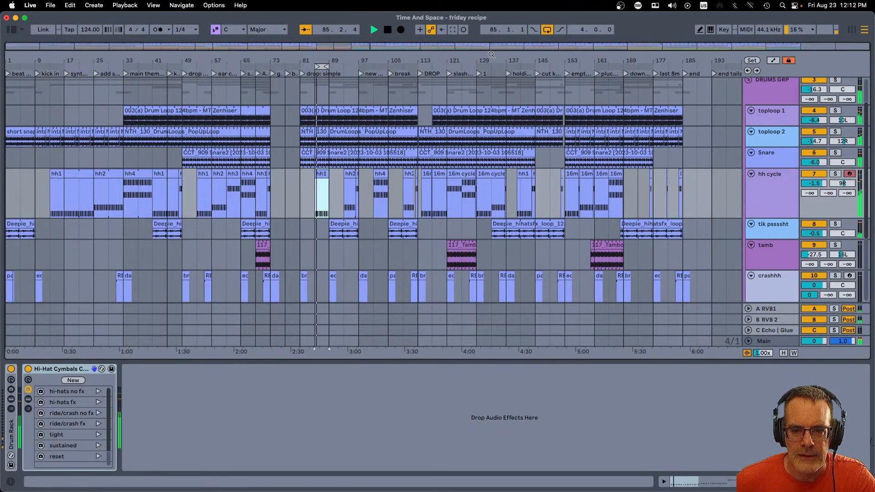
left_click(322, 174)
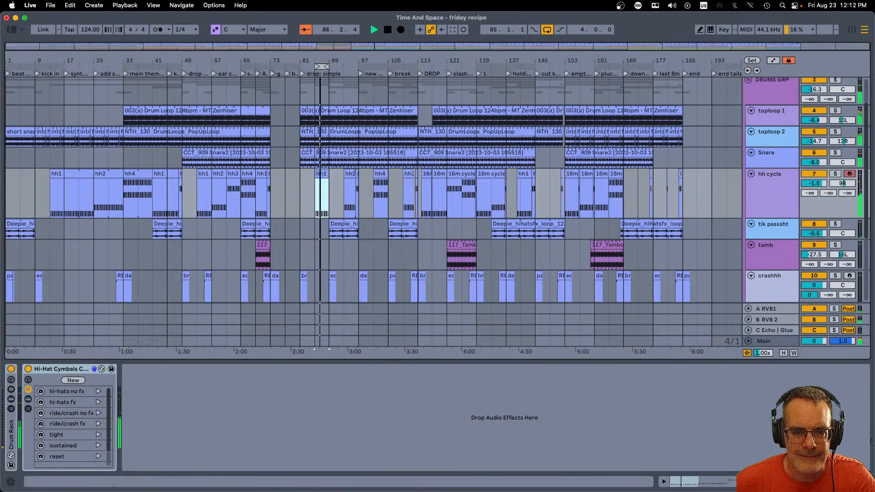
key("z")
left_click(322, 185)
left_click(320, 175)
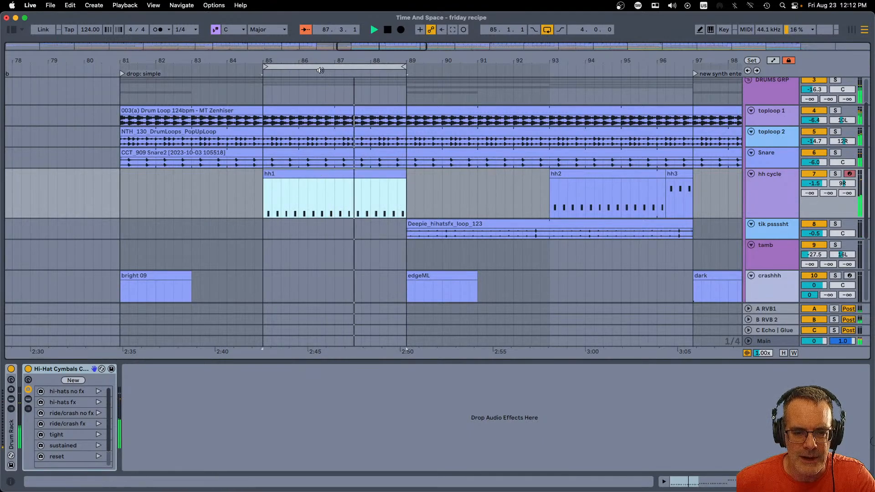
key("x")
key("Tab")
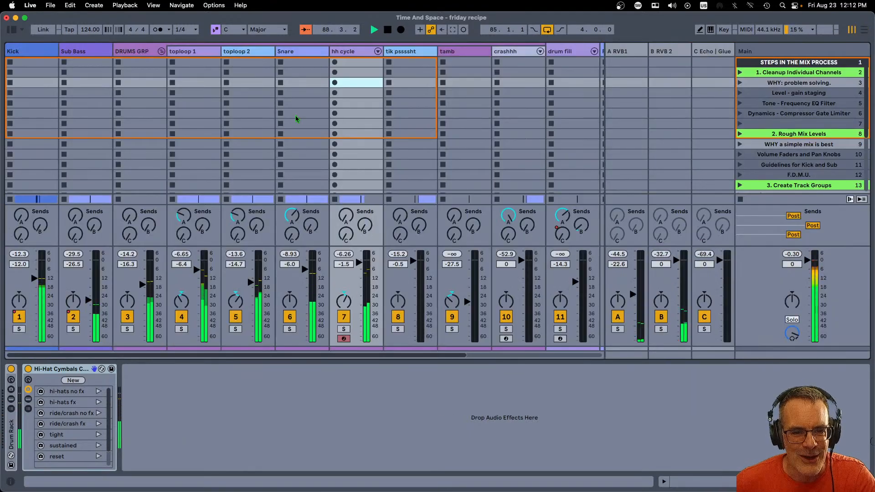
Solo hh cycle over the looped hh1 clip, compare its Hi-Hat Cymbals Channel Strip bypassed and active, and unsolo it
left_click(344, 329)
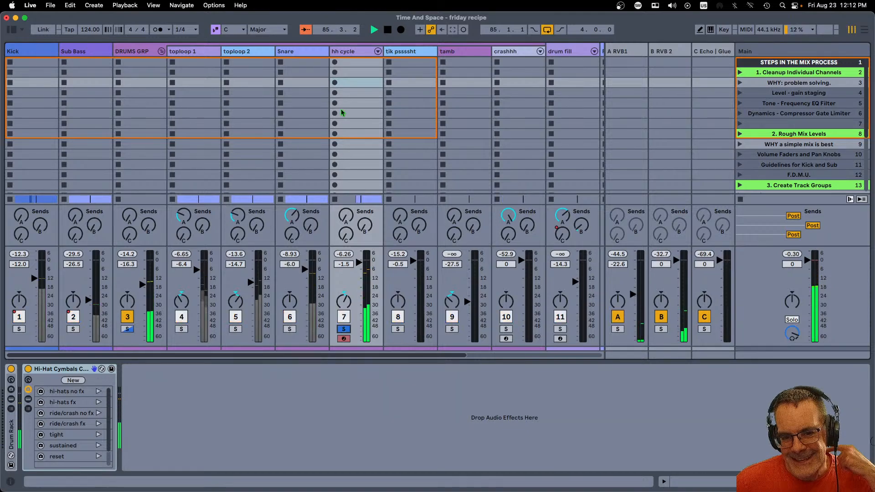
left_click(345, 54)
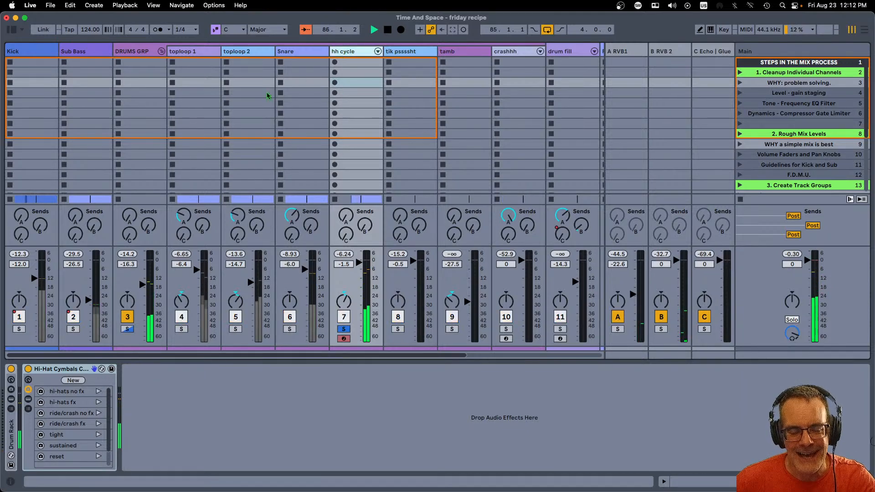
left_click(27, 369)
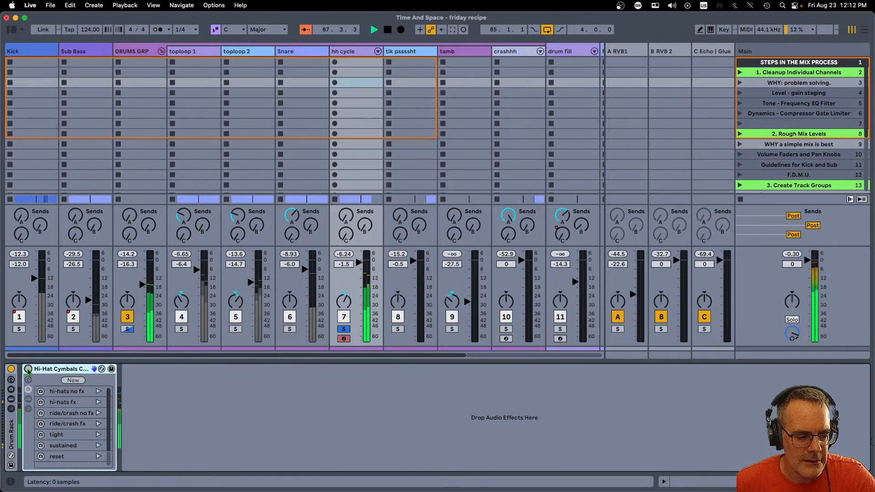
left_click(27, 369)
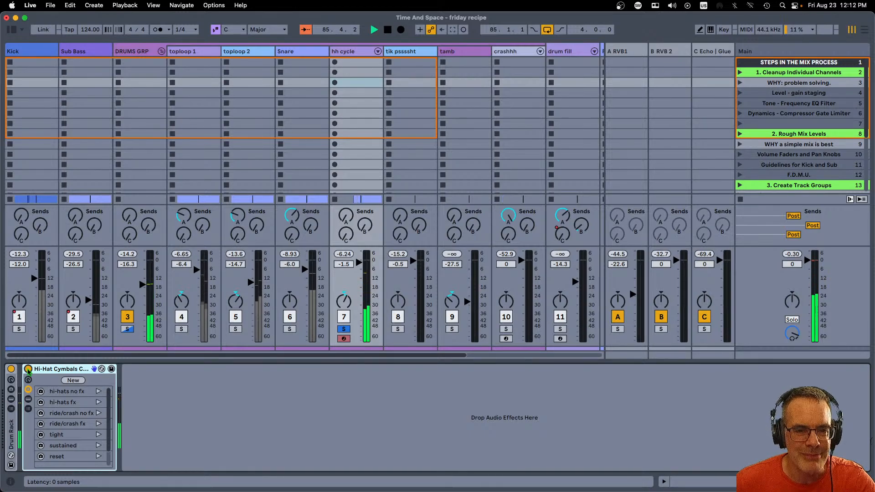
left_click(344, 329)
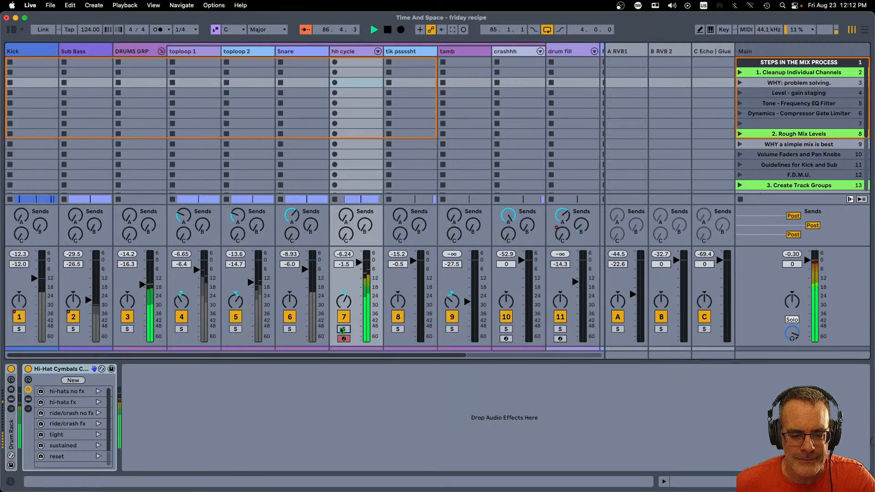
Fold the DRUMS GRP and unfold the Instr GRP to show its instrument tracks
left_click(161, 51)
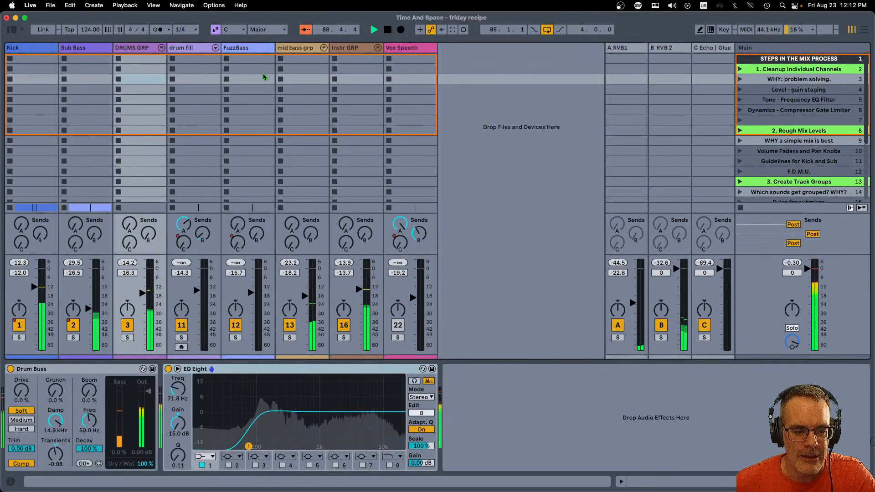
left_click(377, 50)
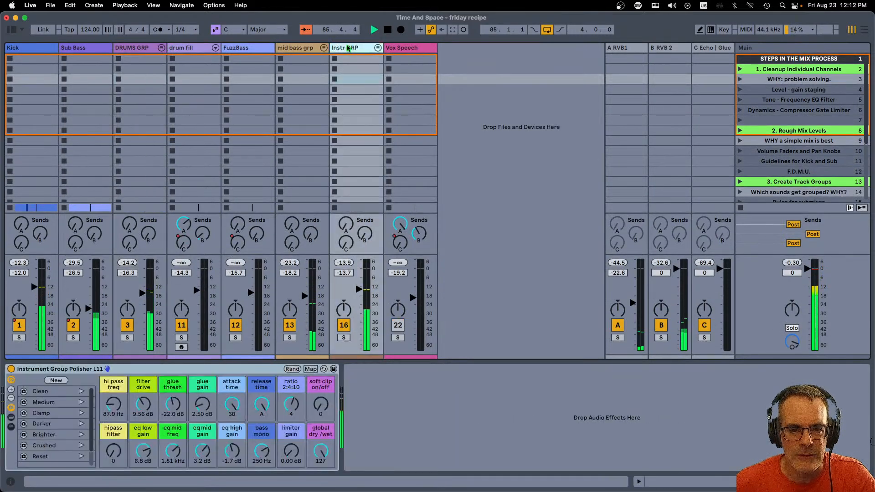
left_click(378, 50)
scroll(360, 123, "right", 2)
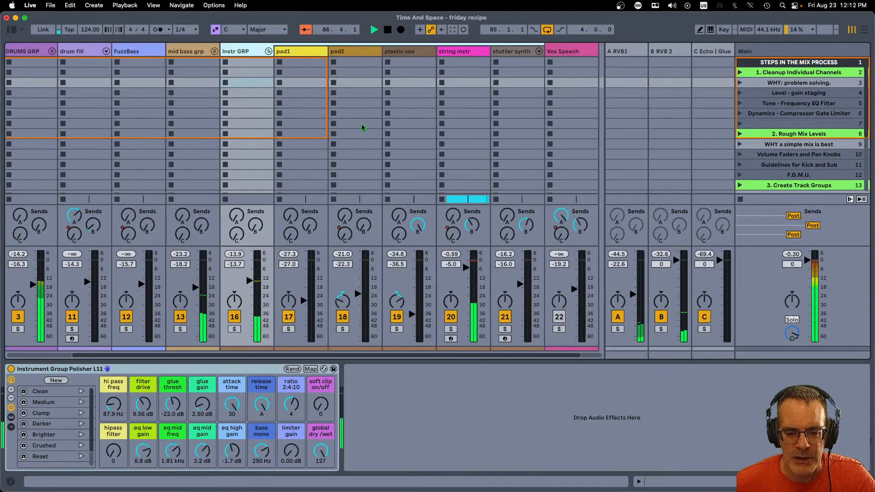
Solo the string instr track and expand its Creeping Feedback device
left_click(462, 51)
left_click(450, 328)
left_click(450, 339)
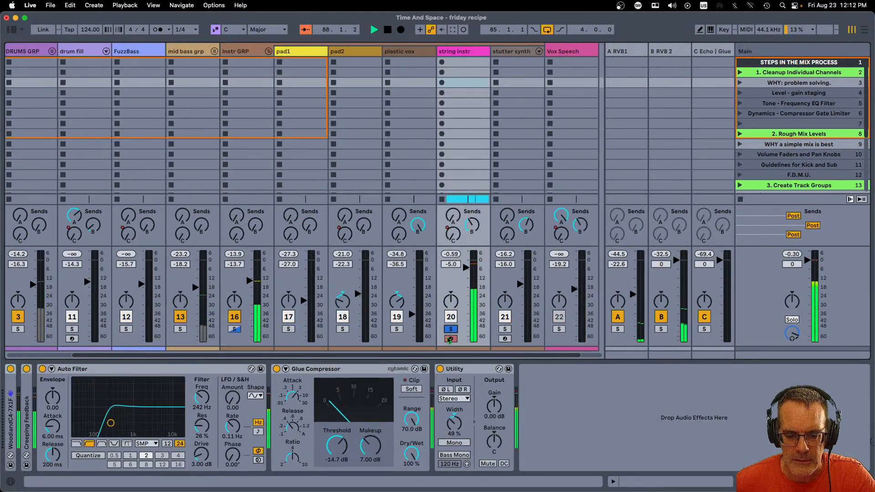
double_click(27, 415)
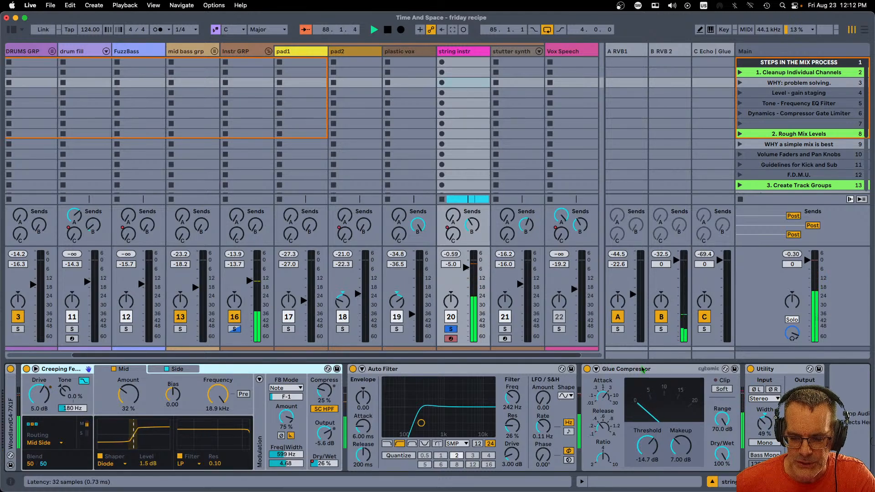
Bypass Utility, Glue Compressor, Auto Filter and Creeping Feedback on the soloed string instr track to hear it unprocessed
left_click(750, 369)
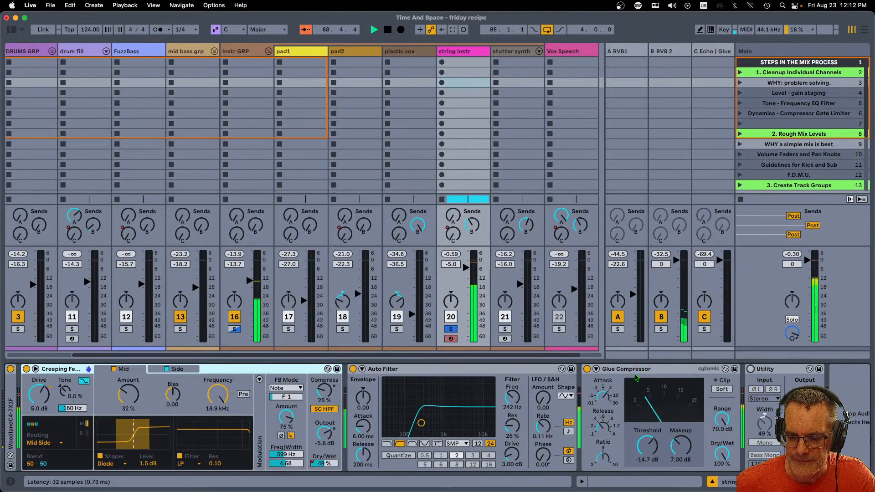
left_click(586, 369)
left_click(353, 369)
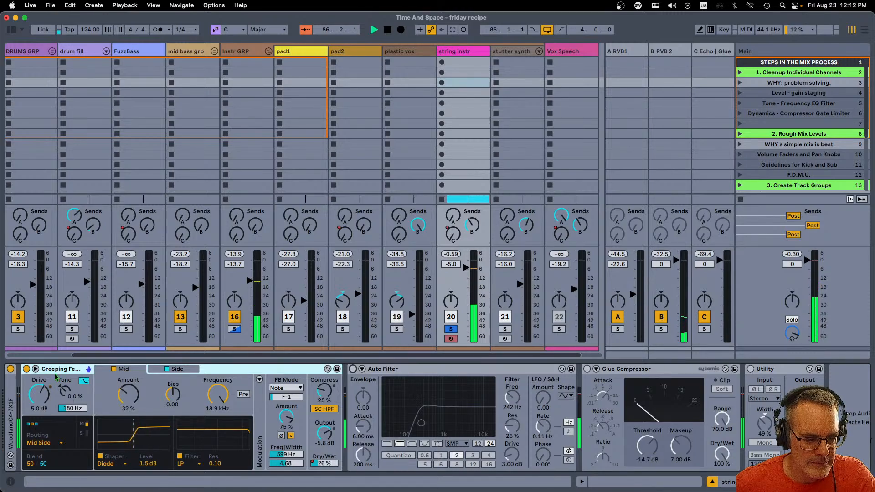
left_click(26, 369)
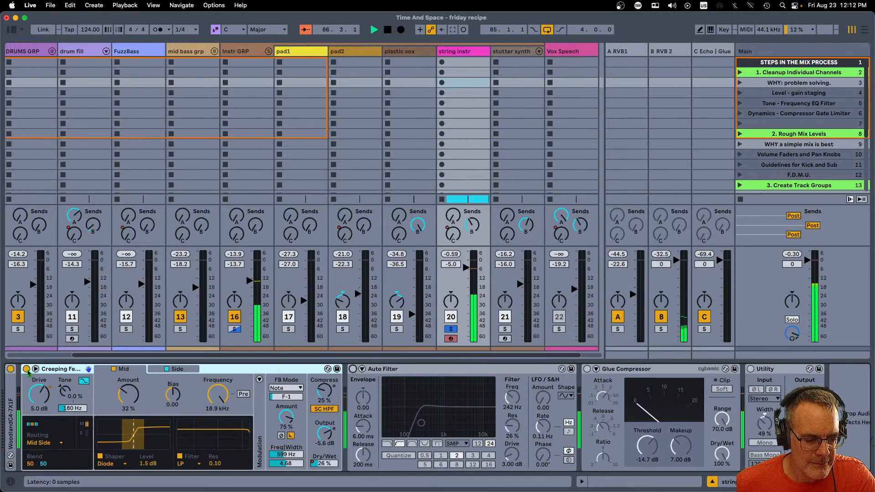
double_click(12, 402)
double_click(112, 369)
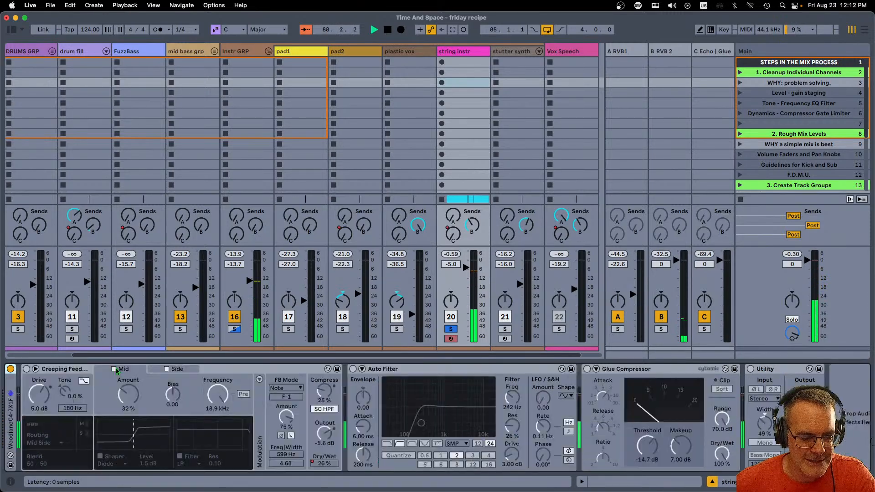
left_click(450, 329)
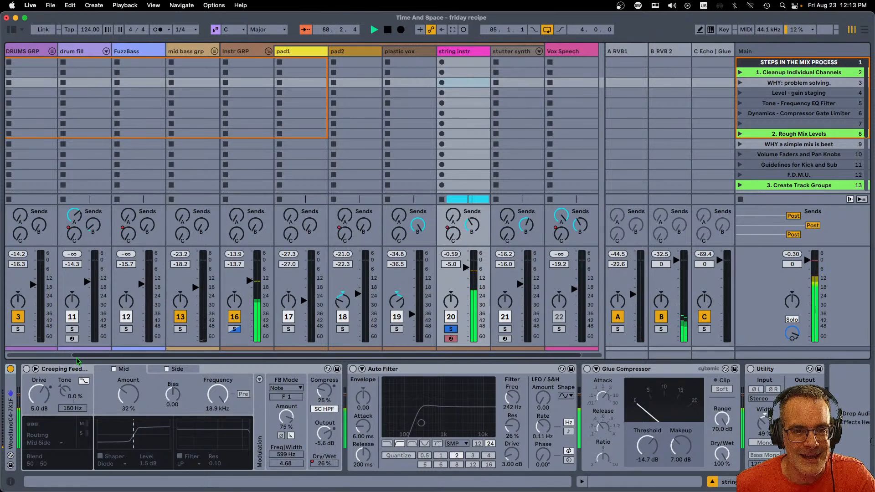
Re-enable Creeping Feedback and collapse it, turn Auto Filter, Glue Compressor and Utility back on in sequence, and unsolo string instr
left_click(50, 378)
left_click(26, 369)
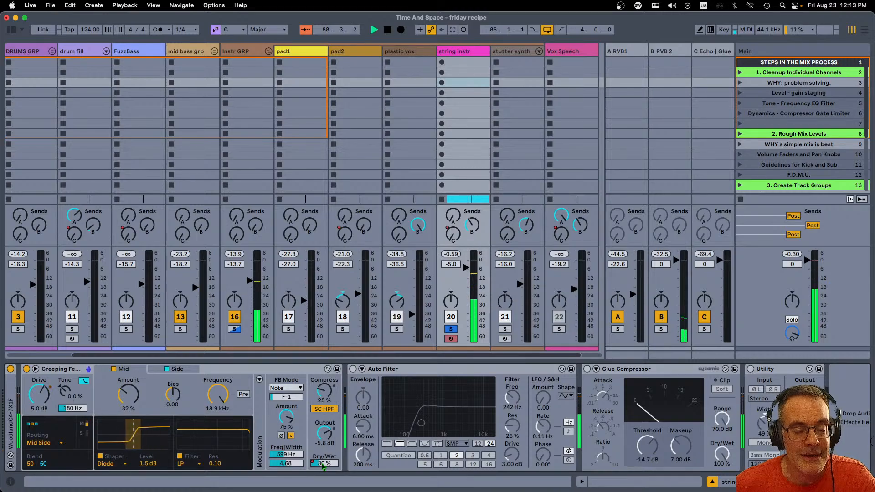
double_click(64, 369)
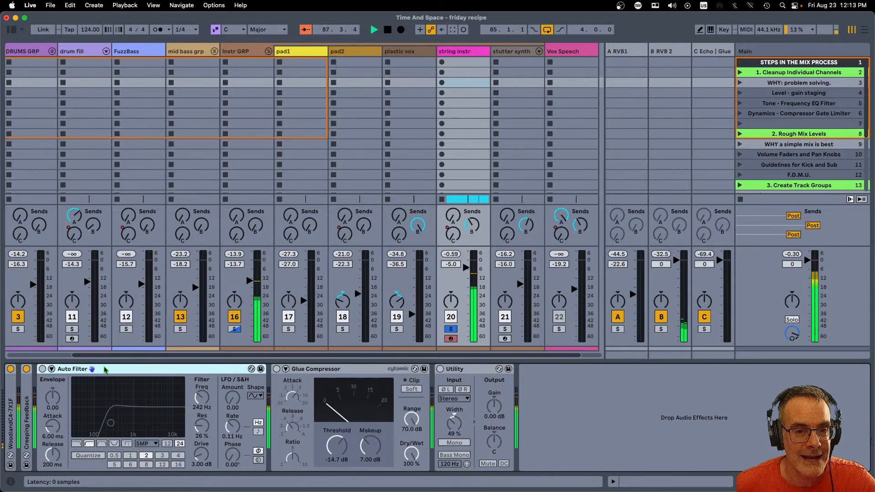
left_click(43, 368)
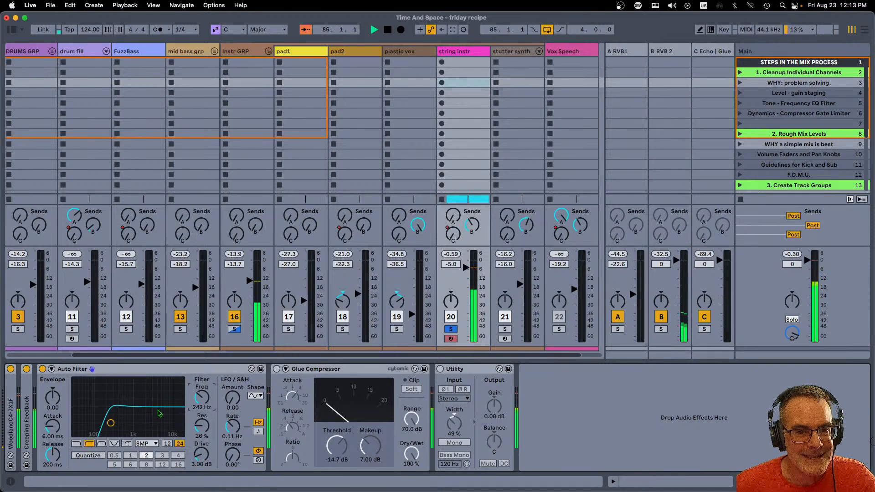
left_click(276, 369)
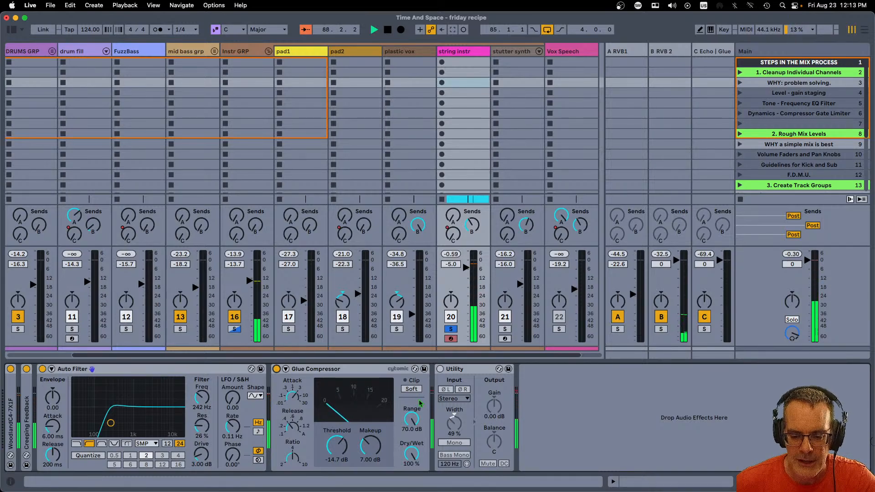
left_click(441, 369)
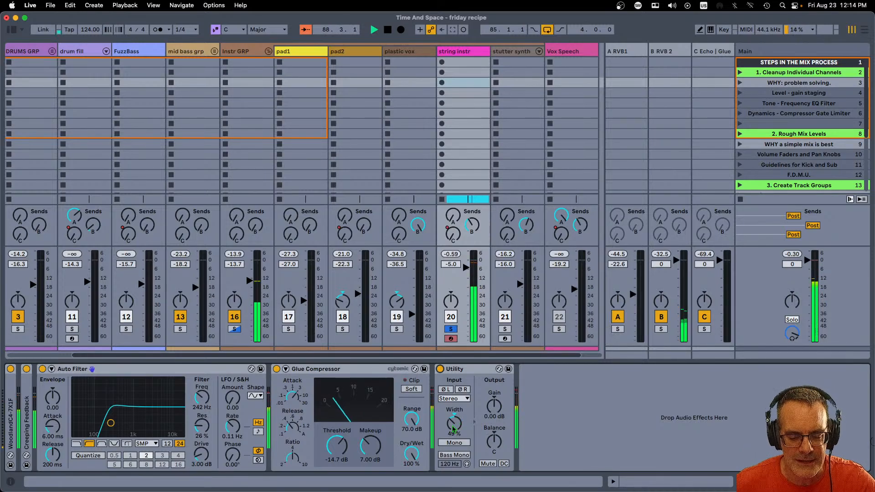
left_click(451, 329)
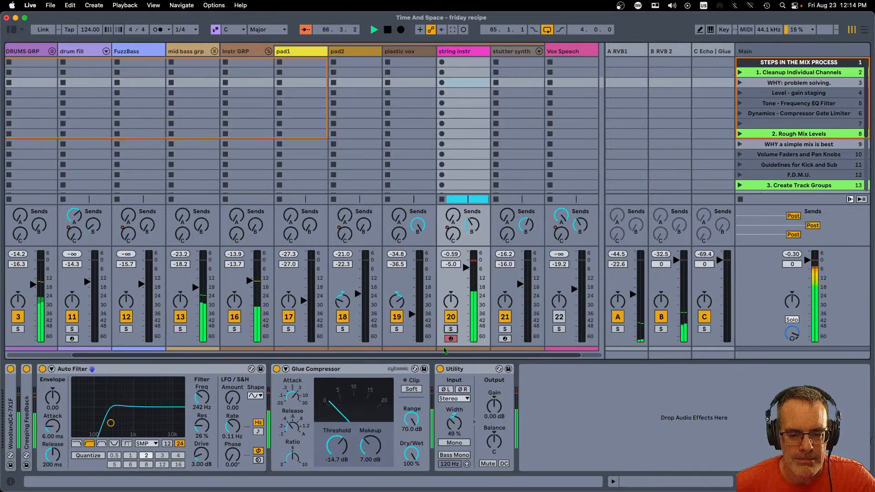
Check string instr's send to B RVB 2 and show that return's Hybrid Reverb and Compressor, briefly soloing the return
left_click(475, 231)
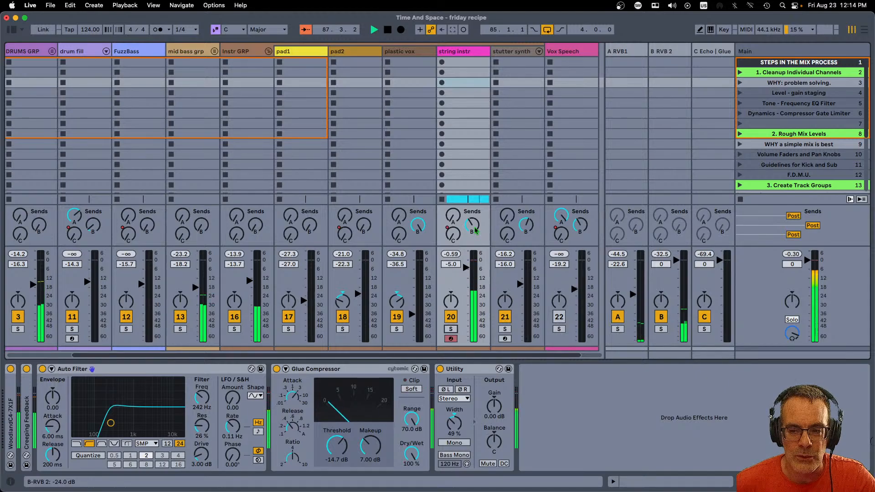
left_click(661, 329)
left_click(659, 330)
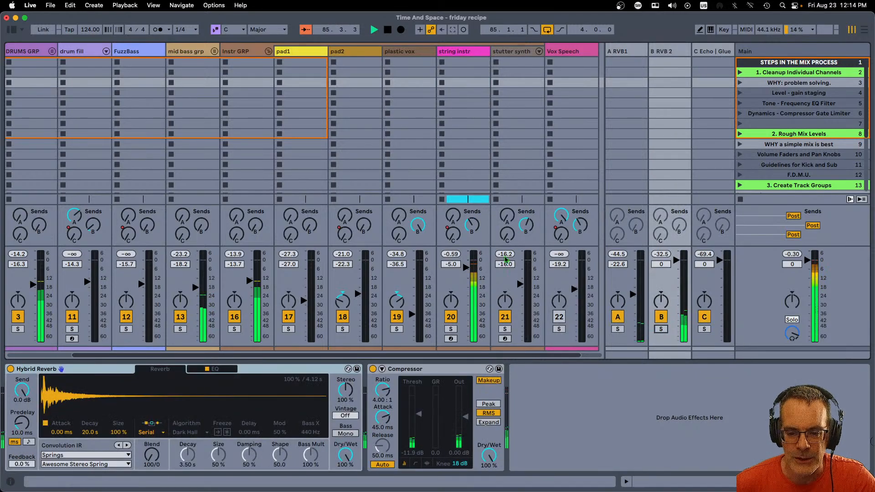
Try a raised send C on string instr while starting and stopping playback, then restore the overridden automation
left_click(454, 235)
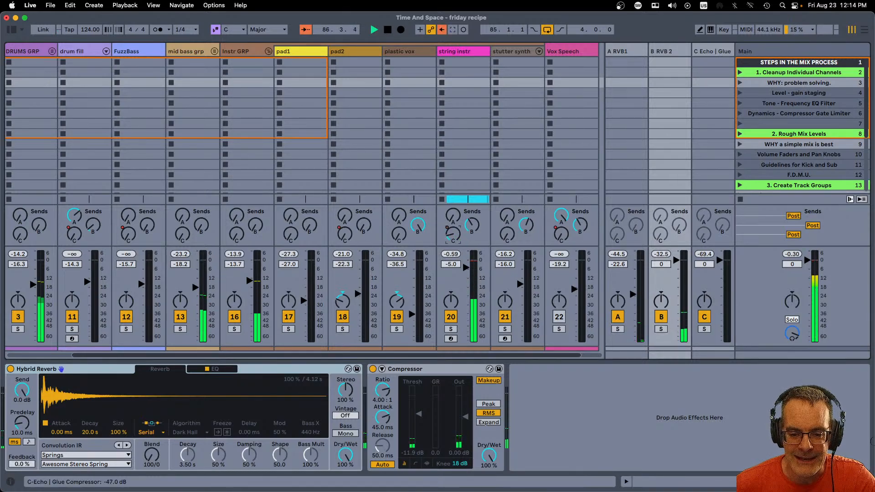
key("space")
key("space")
key("space")
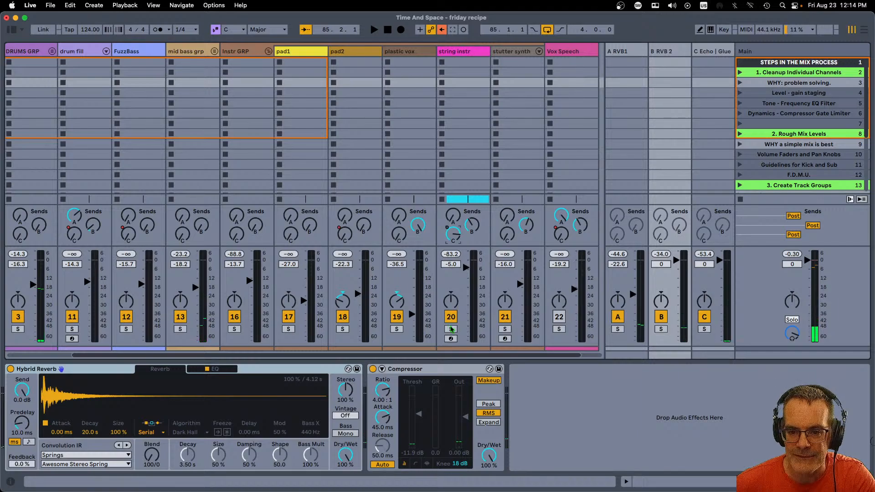
key("space")
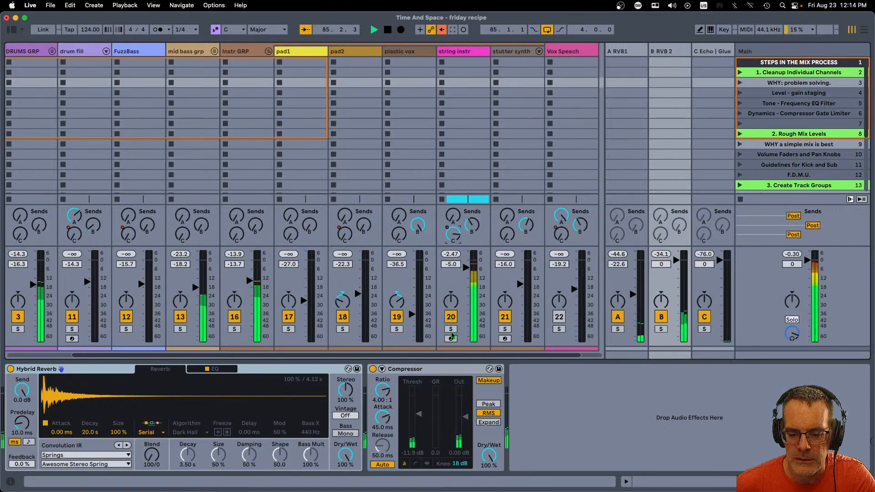
key("space")
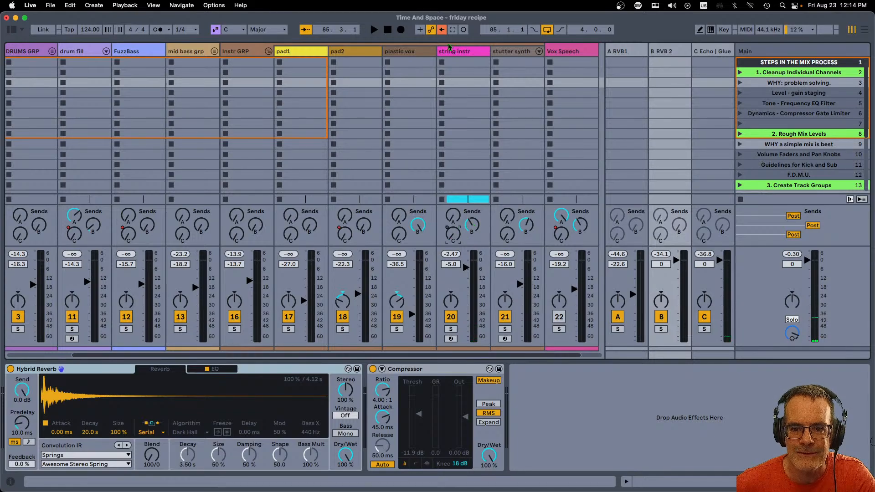
left_click(441, 30)
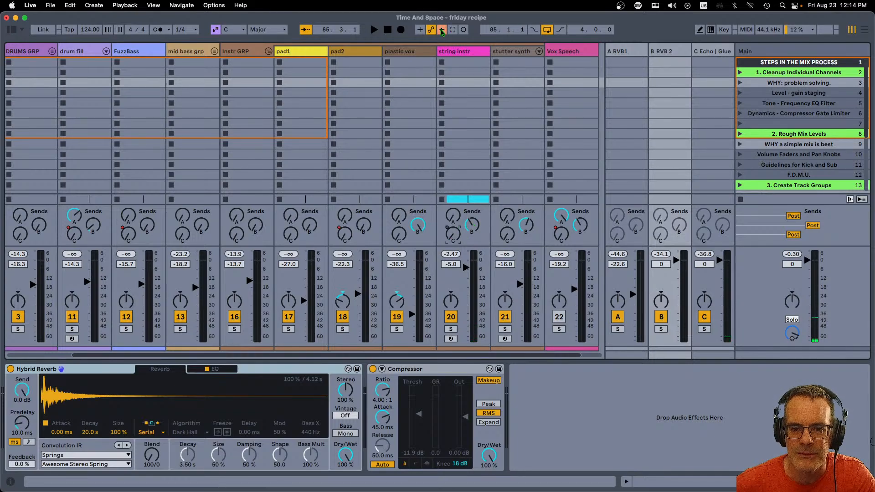
Revisit string instr's Glue Compressor, hide the mixer and device views, and select the 1. Cleanup Individual Channels scene, then string instr
left_click(458, 51)
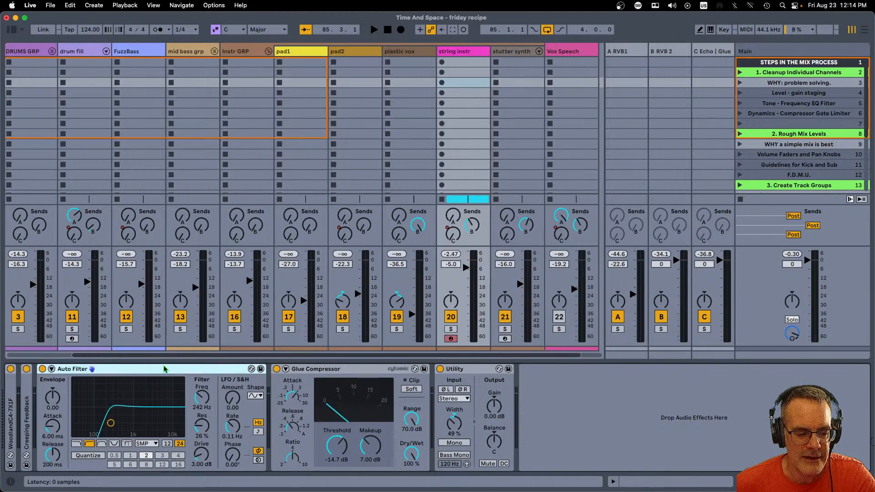
left_click(324, 368)
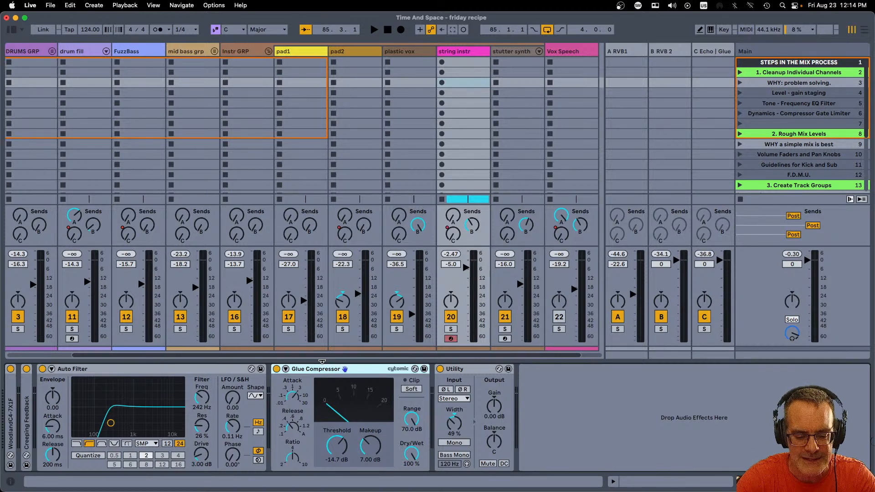
key("super+alt+m")
key("super+alt+l")
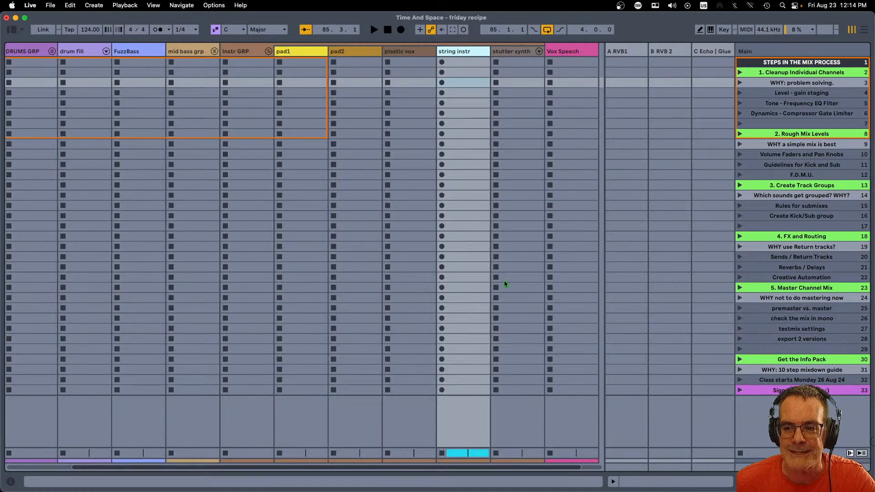
left_click(772, 72)
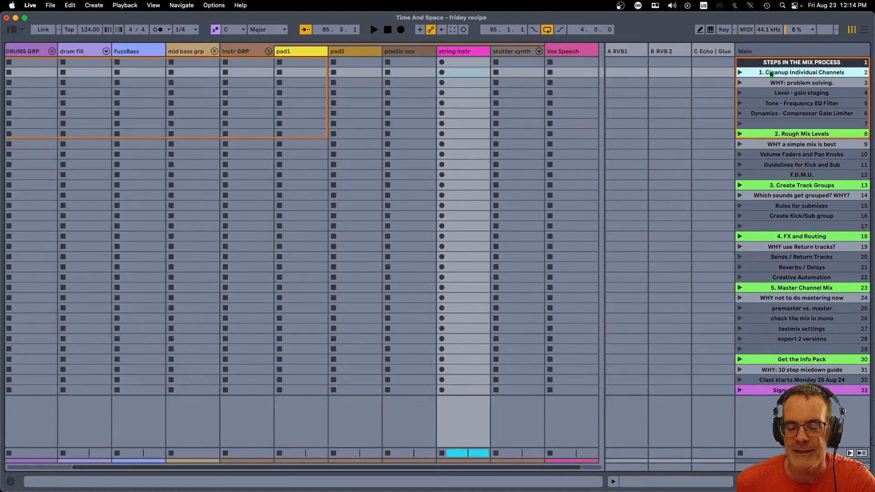
left_click(479, 54)
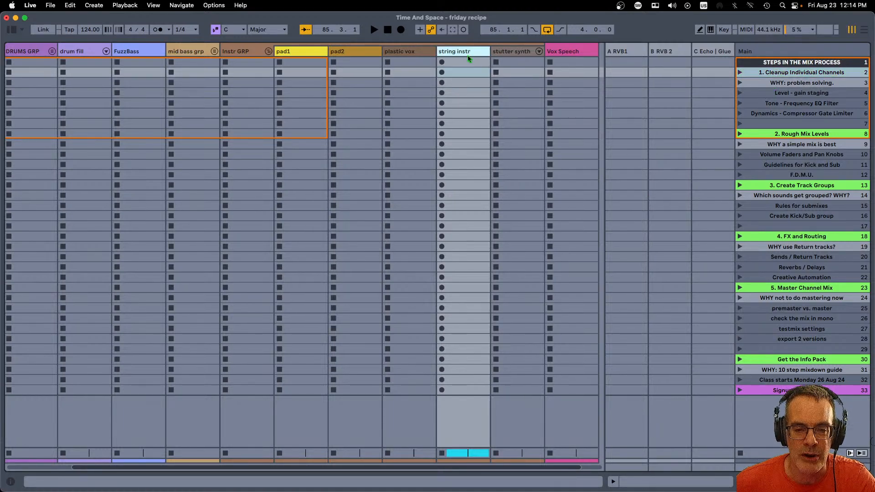
Fold the Instr GRP, restore the mixer and detail views, and bring the 2. Rough Mix Levels section into view
left_click(269, 51)
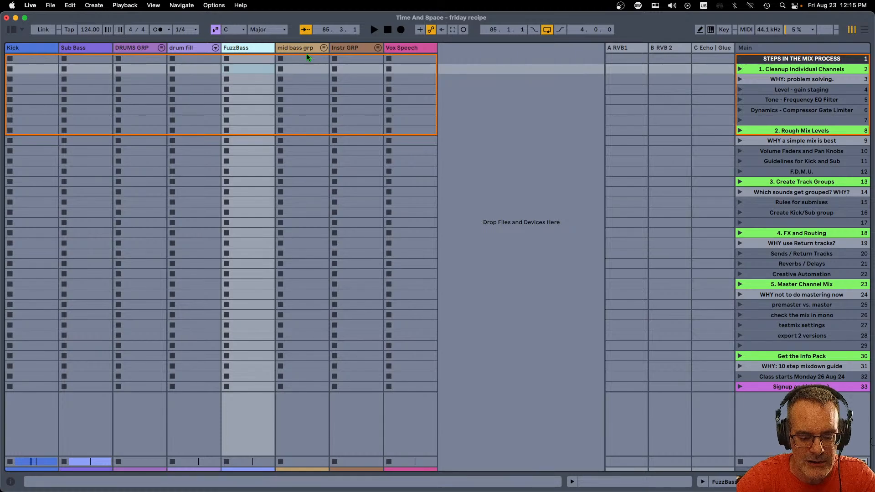
key("super+alt+m")
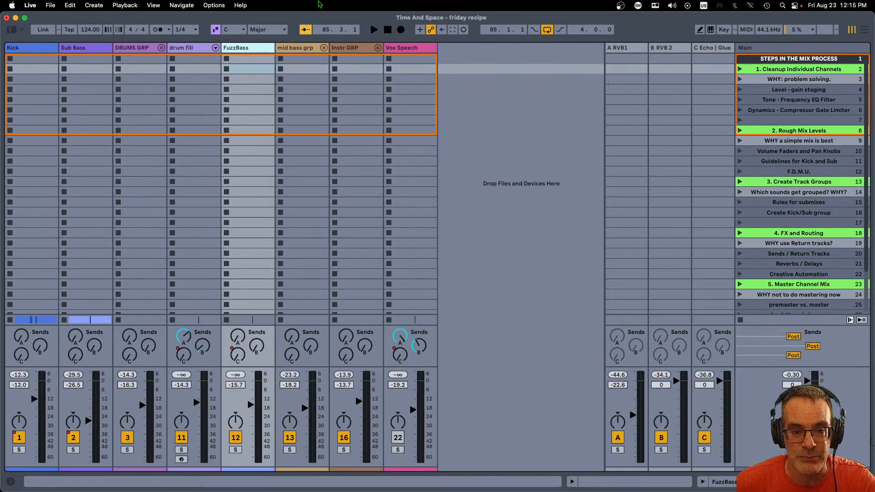
key("super+alt+l")
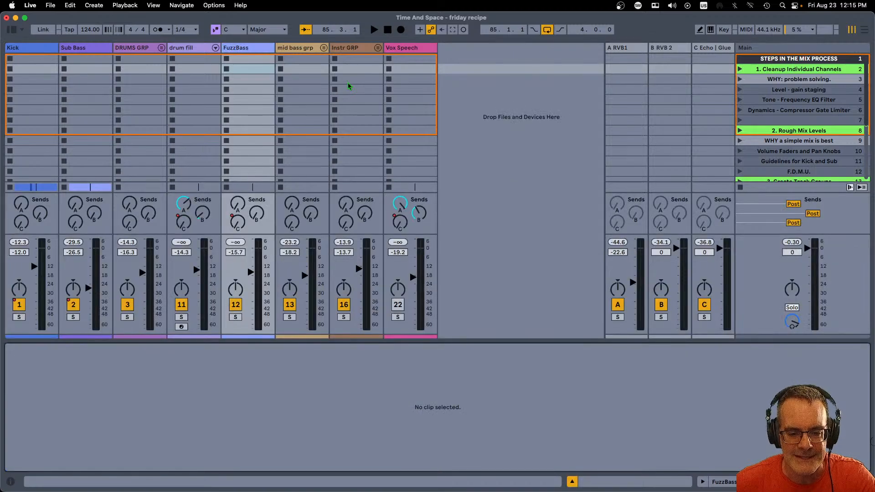
scroll(753, 110, "down", 4)
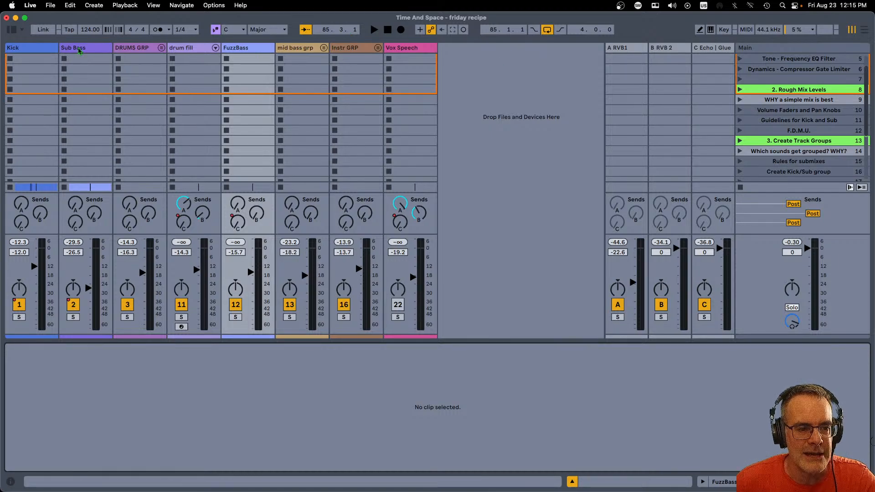
left_click(33, 52)
left_click(86, 52)
left_click(131, 54)
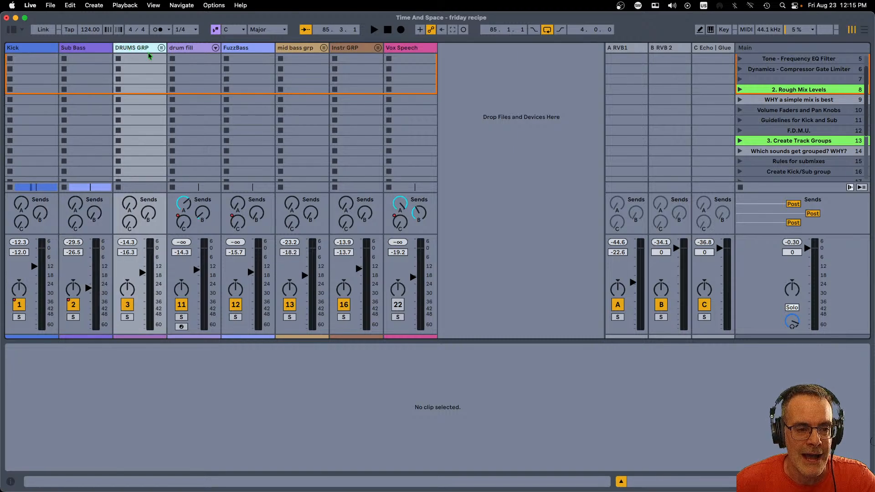
left_click(187, 50)
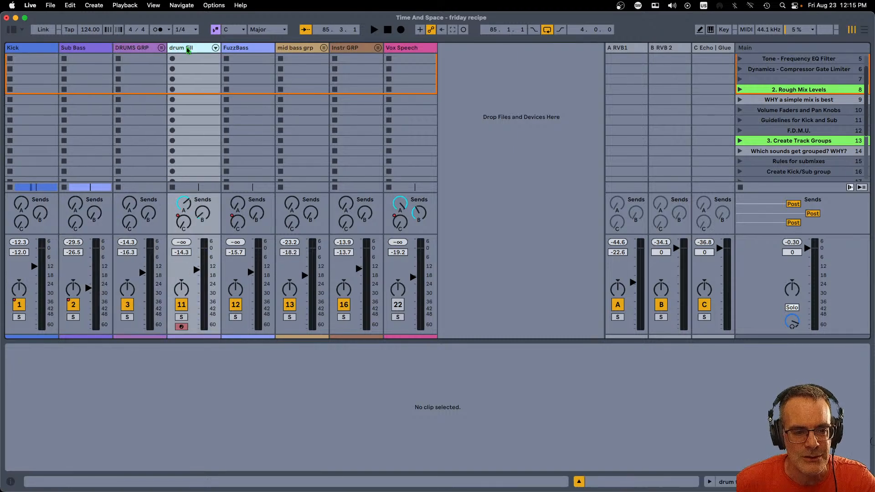
double_click(32, 50)
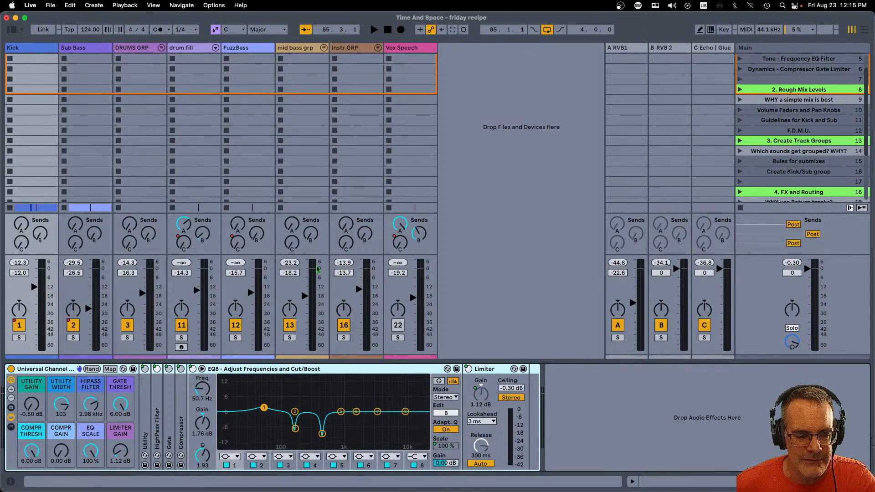
Start playback and mute Instr GRP, mid bass grp, FuzzBass, drum fill, DRUMS GRP and Sub Bass so only the Kick plays
key("space")
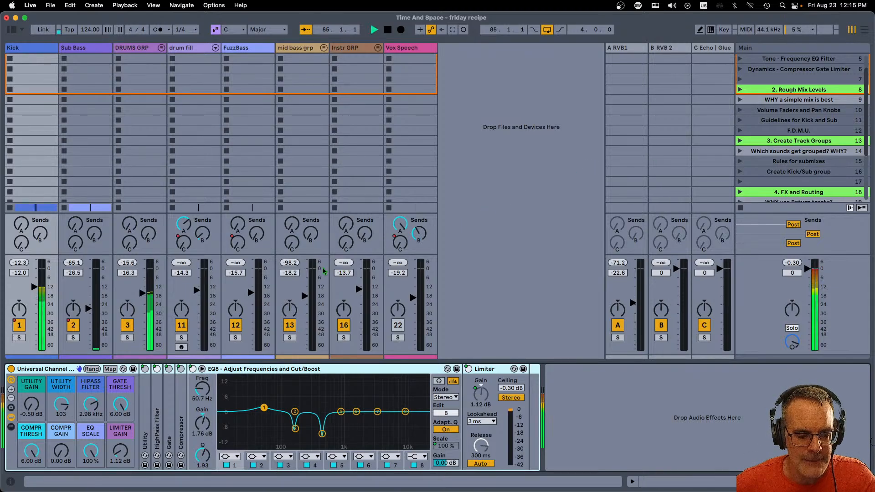
left_click(343, 325)
left_click(289, 325)
left_click(235, 325)
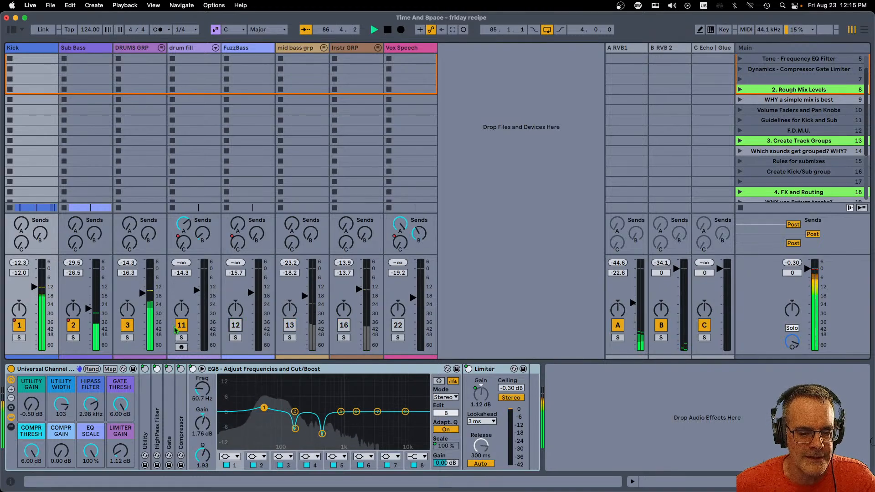
left_click(180, 325)
left_click(127, 325)
left_click(72, 327)
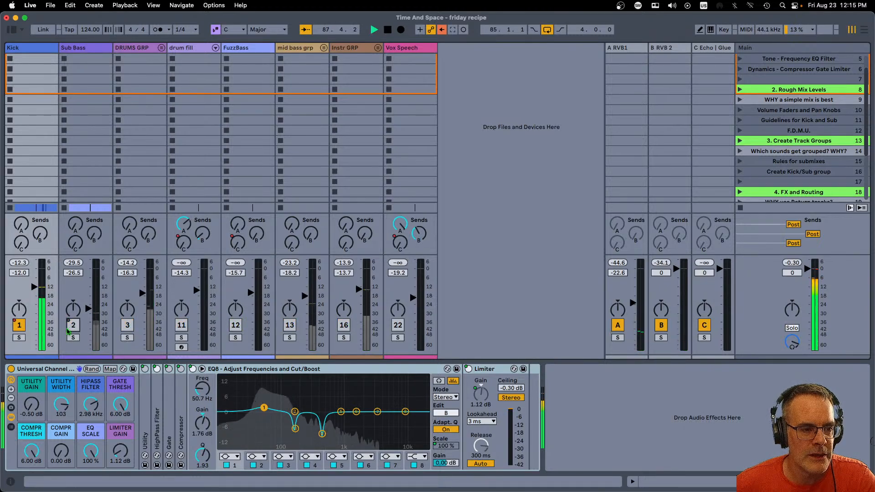
Look through the Main track's device chain, switch off its audio effect rack, and reset the Kick and Main peak levels
left_click(762, 307)
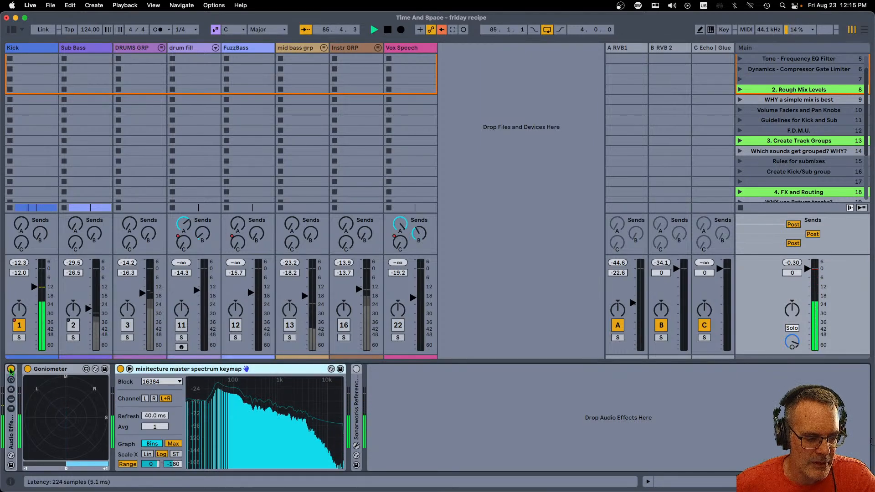
scroll(470, 385, "left", 10)
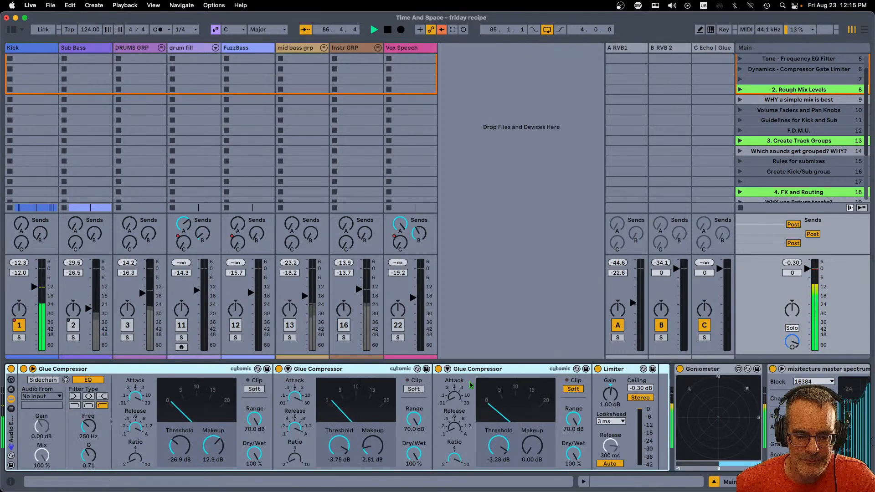
scroll(11, 374, "right", 10)
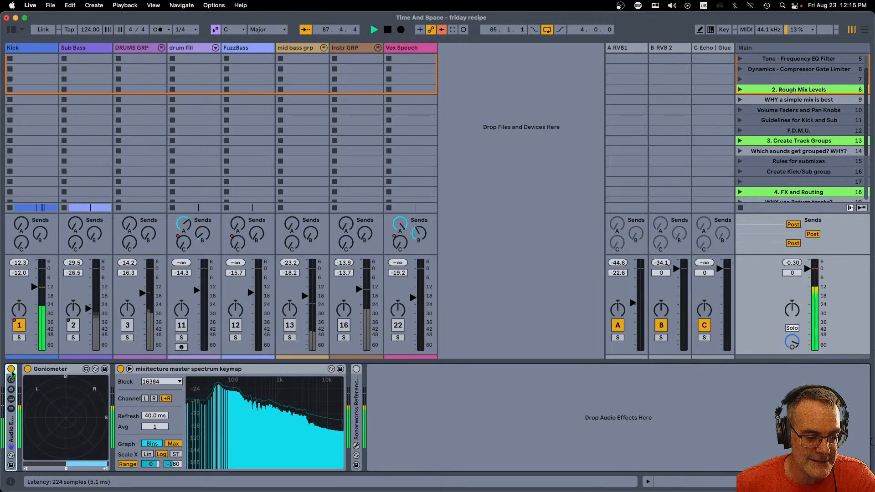
left_click(11, 371)
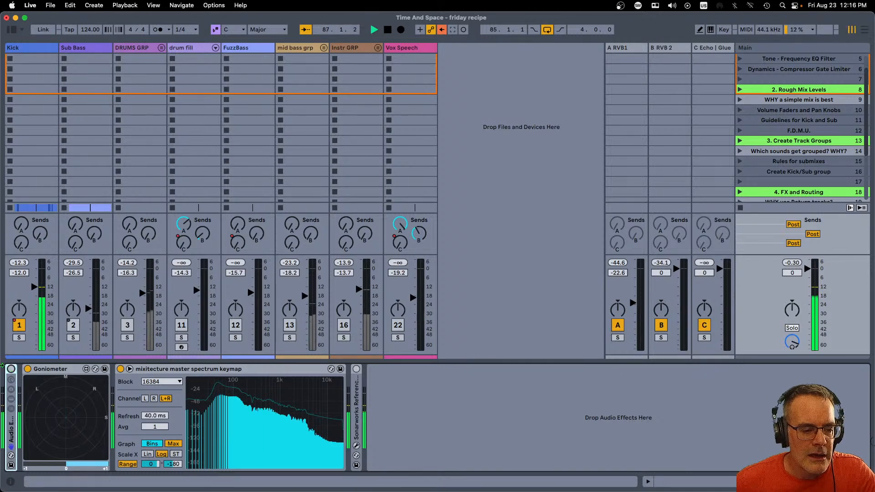
left_click(20, 263)
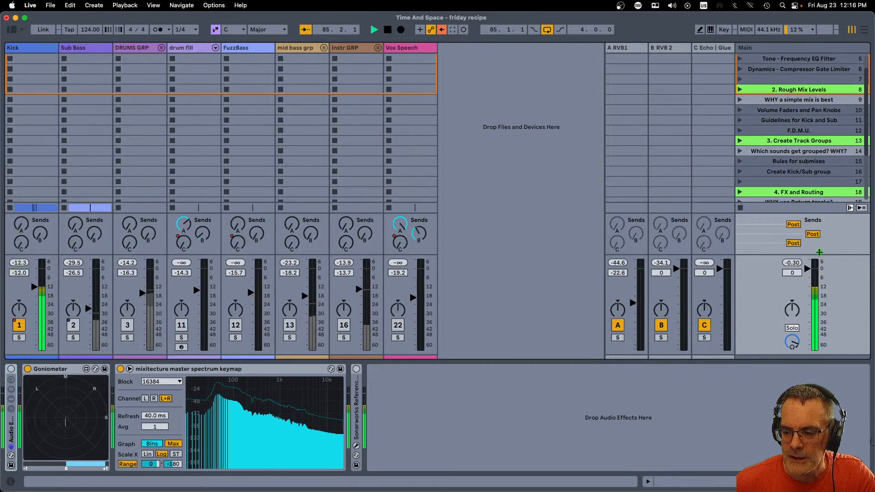
left_click(790, 267)
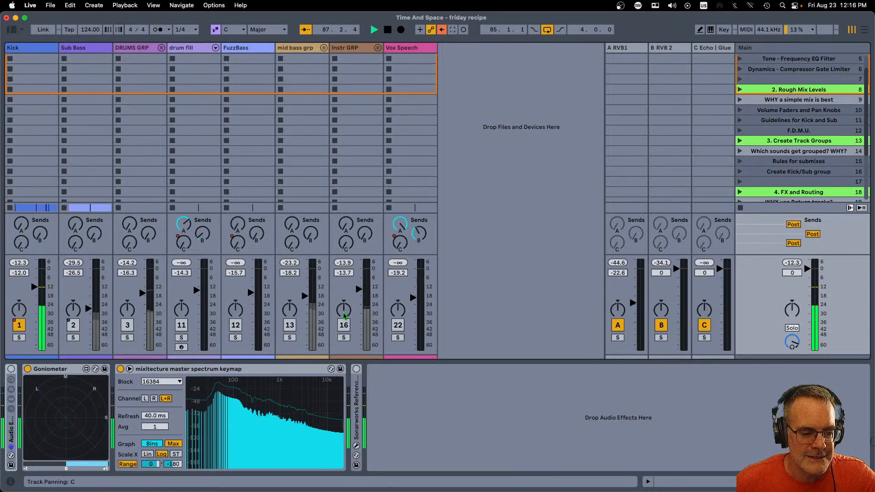
Select the Kick track and try out different Sub Bass fader levels against it, from silence up to 5.1 dB
left_click(243, 303)
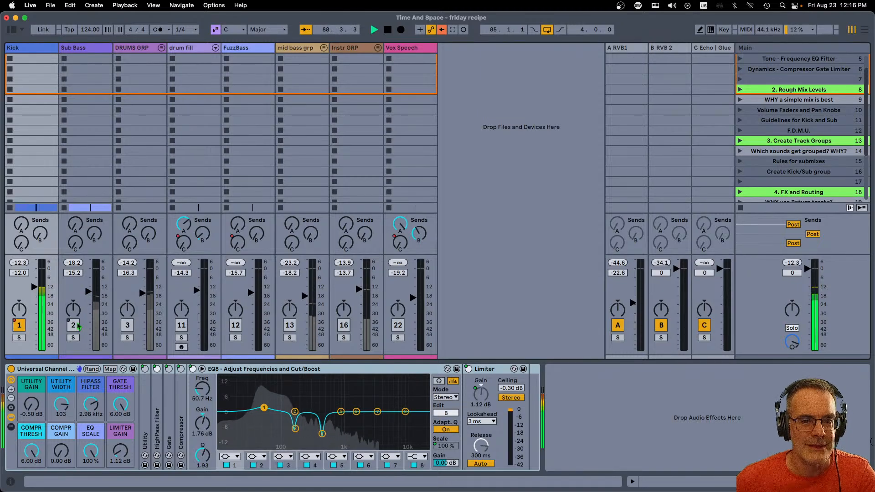
left_click_drag(88, 292, 94, 318)
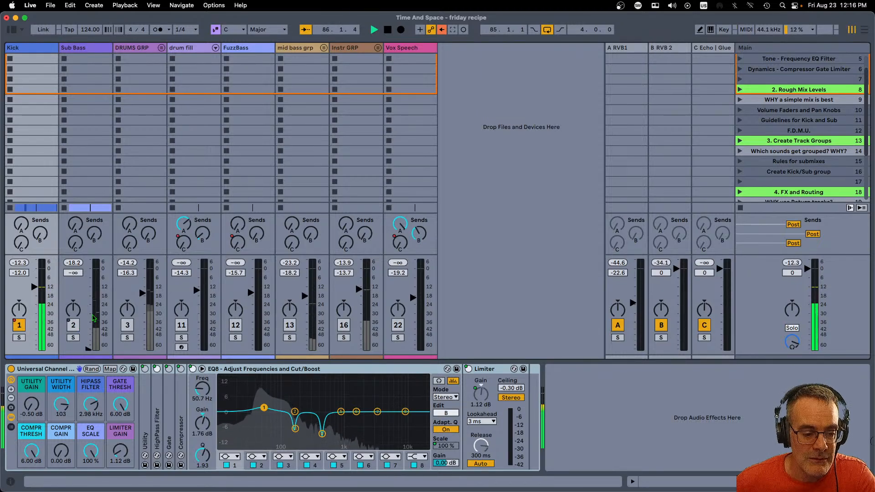
left_click(73, 326)
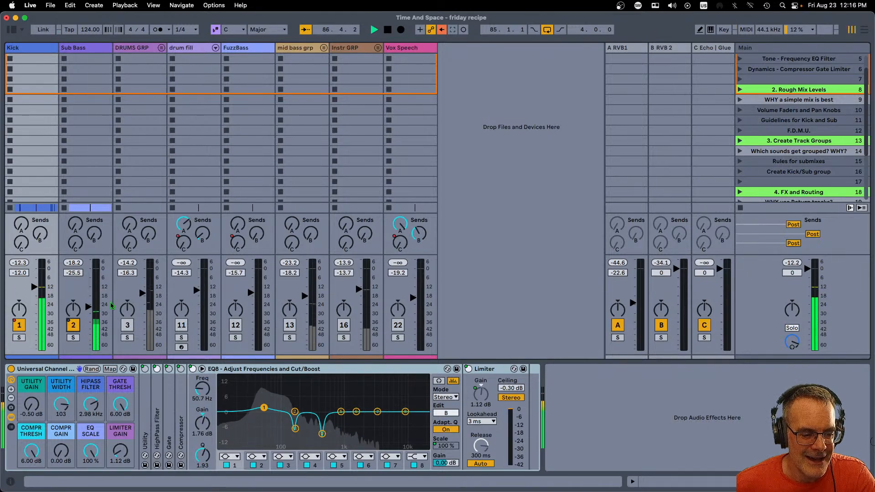
scroll(85, 282, "down", 5)
scroll(85, 283, "up", 15)
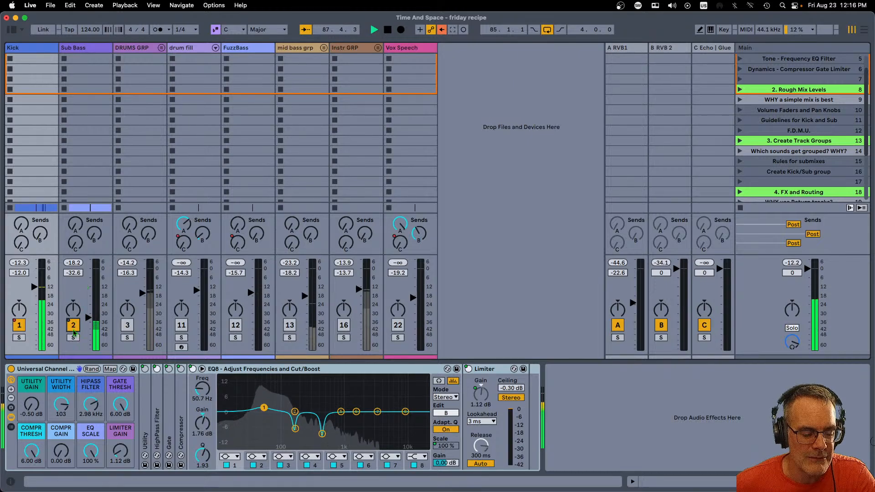
scroll(74, 328, "down", 2)
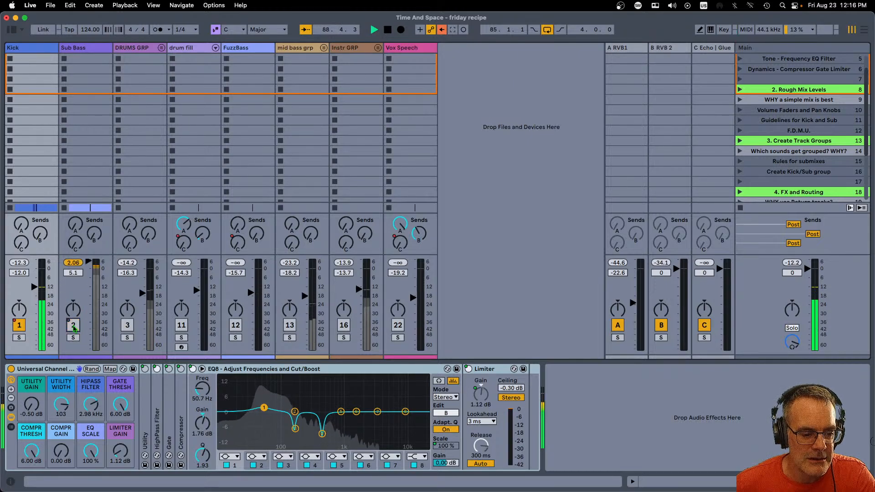
scroll(73, 328, "down", 20)
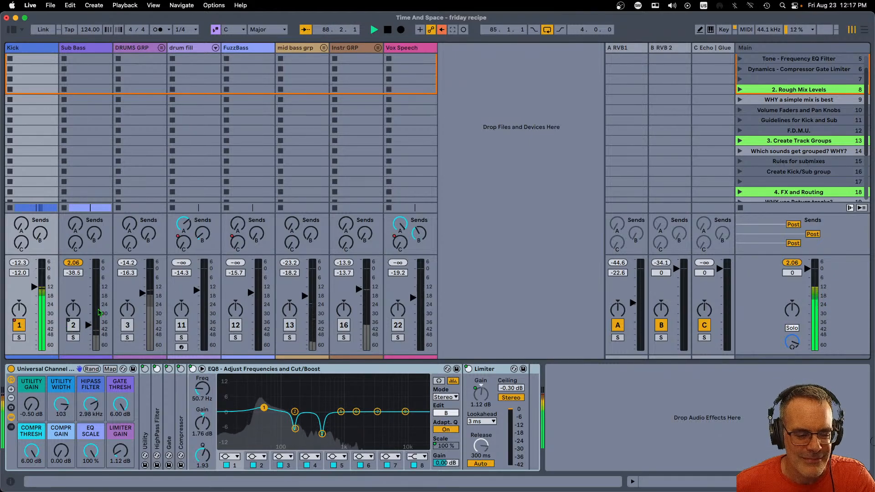
Unmute Sub Bass, bring its fader up from silence to -15.6 dB under the Kick, and reset the Main peak level
left_click_drag(87, 326, 86, 328)
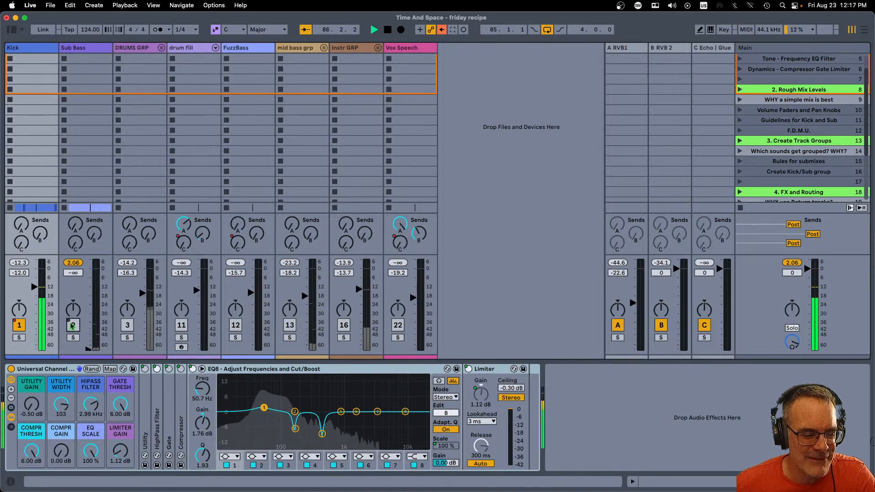
left_click(72, 325)
mouse_move(73, 272)
left_mouse_down()
mouse_move(80, 299)
mouse_move(80, 287)
left_mouse_up()
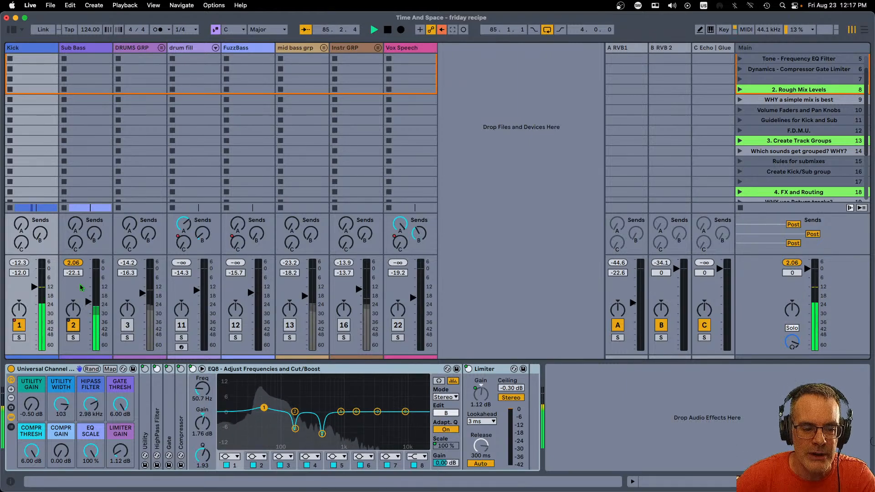
mouse_move(81, 287)
left_mouse_down()
mouse_move(75, 271)
mouse_move(65, 294)
mouse_move(72, 280)
mouse_move(73, 291)
left_mouse_up()
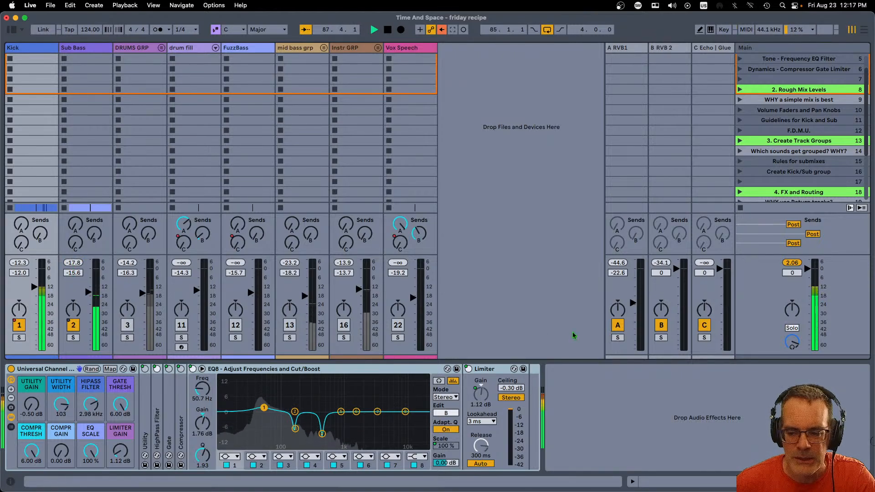
left_click(793, 264)
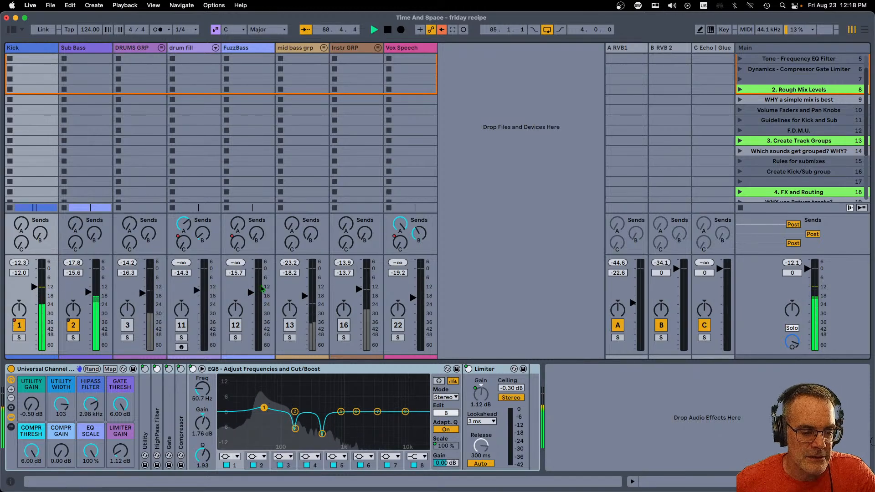
Pull the DRUMS GRP fader down to silence, unmute the group, and bring its volume up to -16.3 dB
left_click_drag(142, 292, 135, 317)
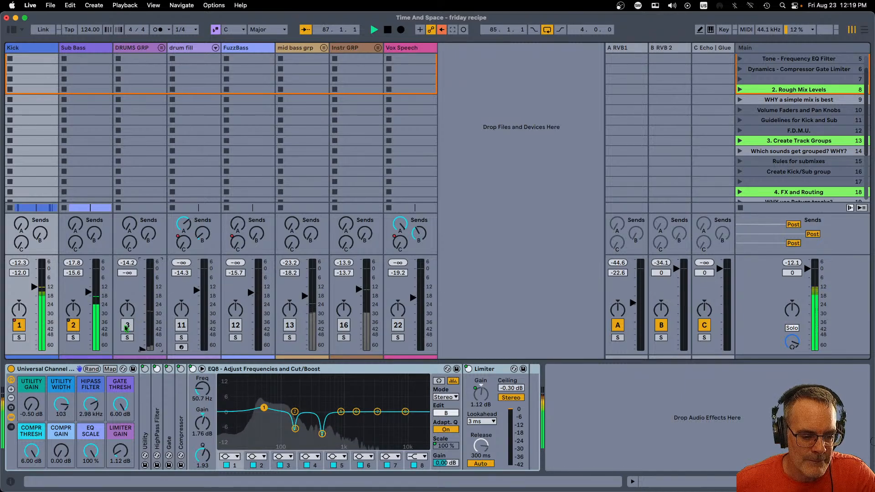
left_click(127, 325)
left_click_drag(142, 346, 142, 325)
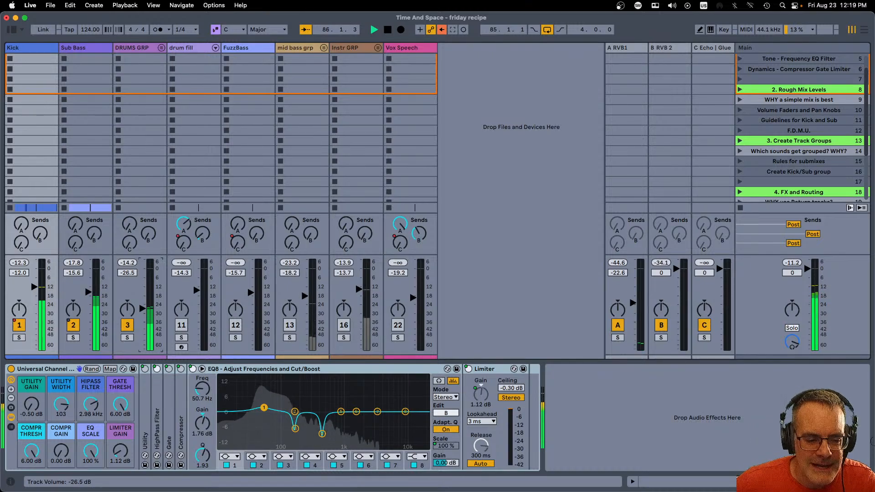
left_click_drag(143, 309, 142, 293)
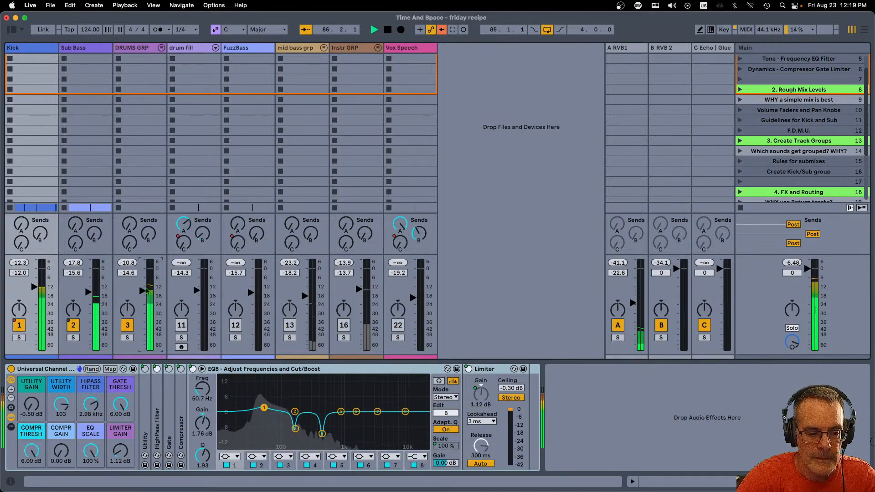
left_click_drag(147, 290, 147, 292)
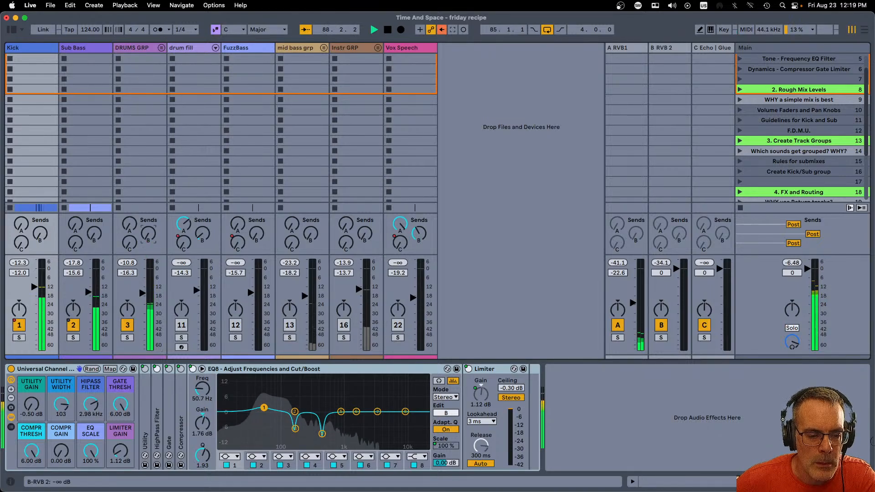
Try the DRUMS GRP reverb sends, with B-RVB 2 at 0.0 dB and A-RVB1 at -30.0 dB
left_click_drag(145, 233, 145, 223)
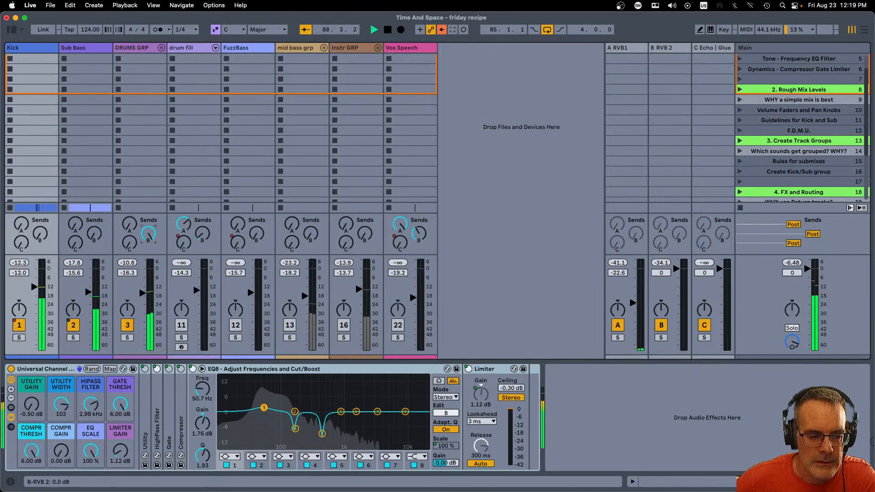
left_click(129, 224)
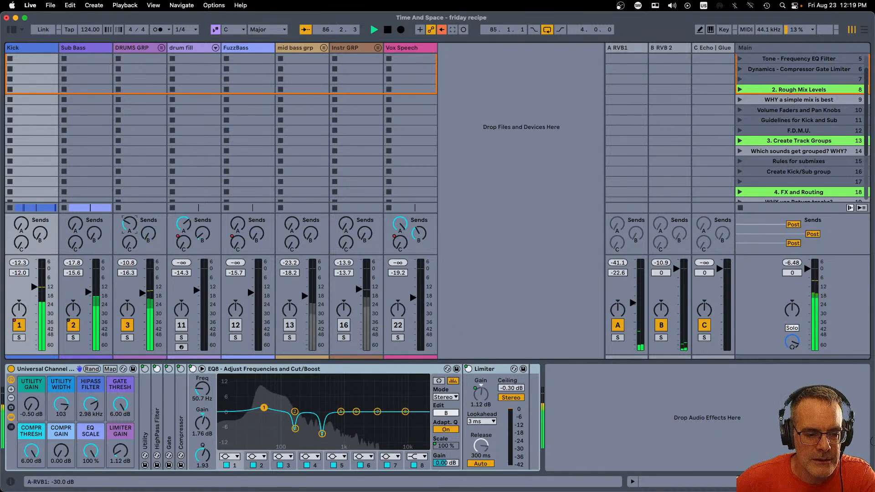
left_click_drag(129, 224, 147, 304)
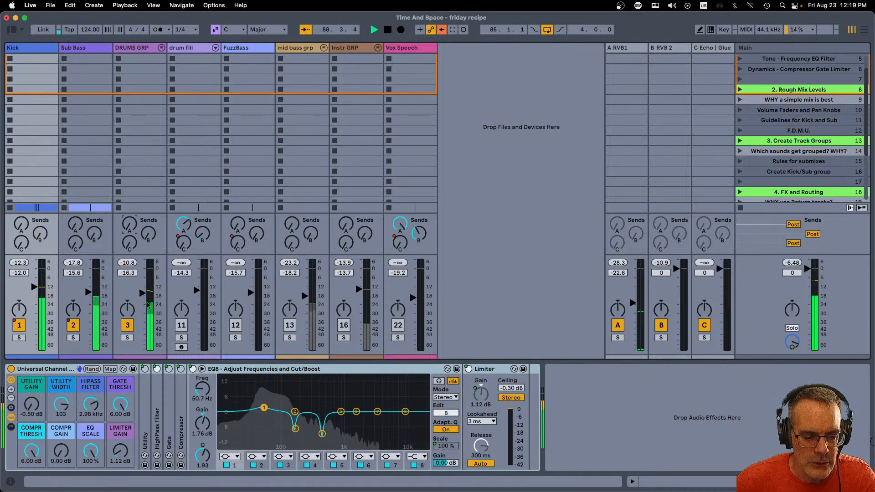
Unmute drum fill and move the arrangement loop to the eight bars from bar 89 so that it covers the fill clip
left_click(181, 326)
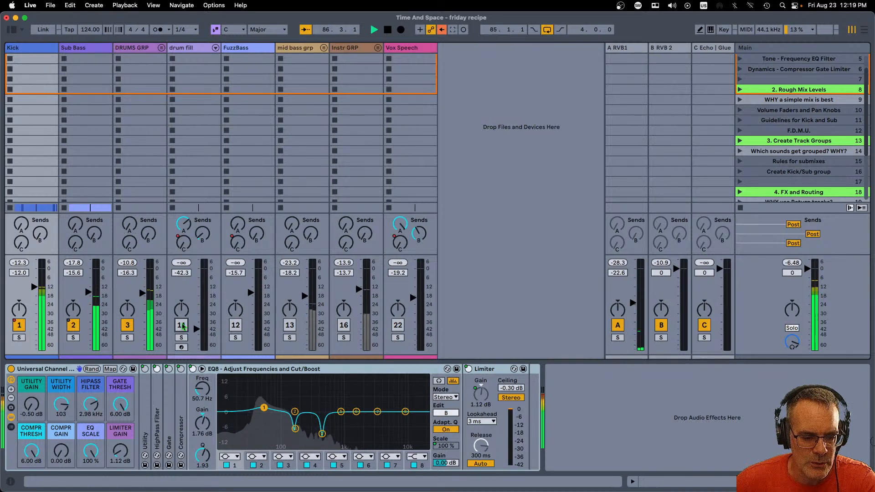
key("Tab")
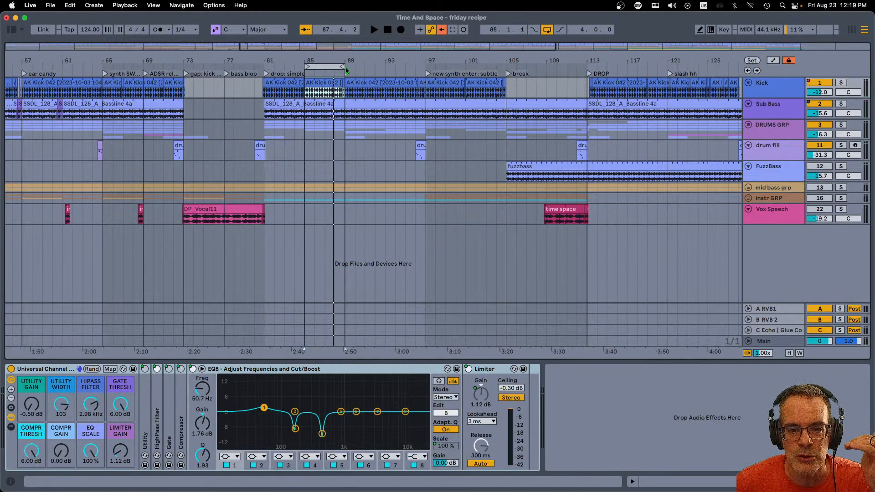
left_click_drag(329, 66, 424, 71)
left_click(421, 148)
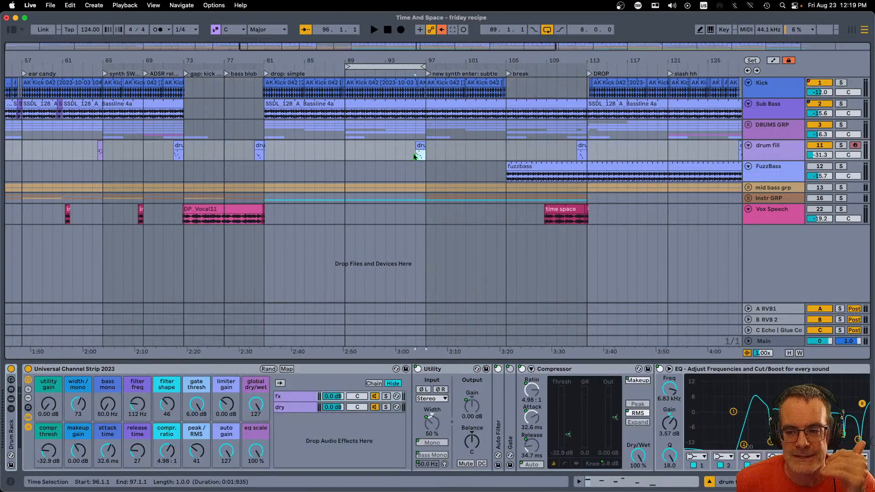
left_click(403, 156)
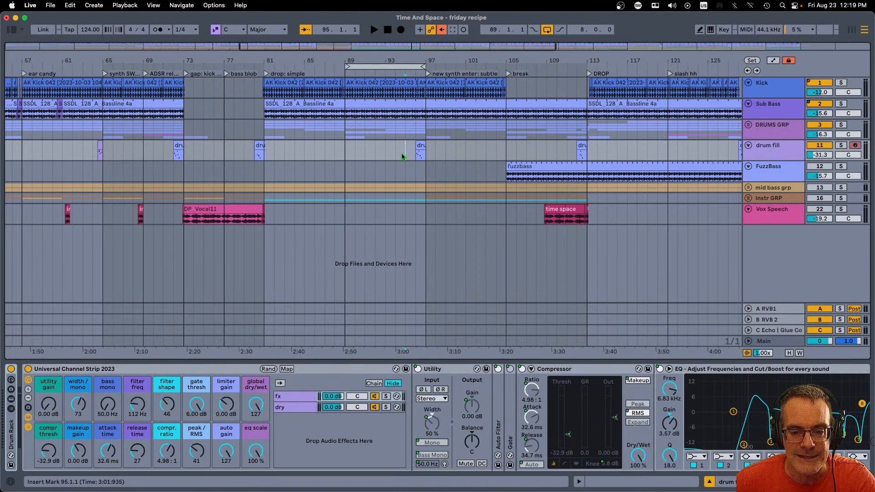
Play the loop and raise the drum fill volume to -10.1 dB in the Session mixer
key("Tab")
key("space")
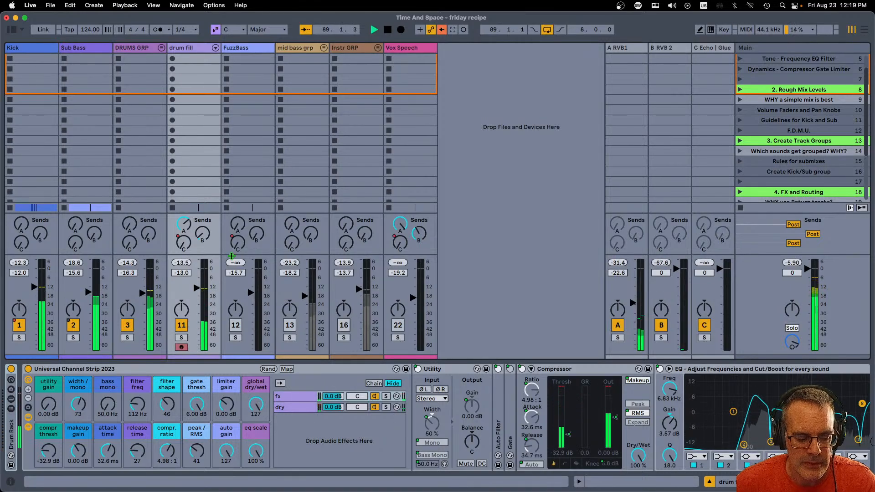
key("Tab")
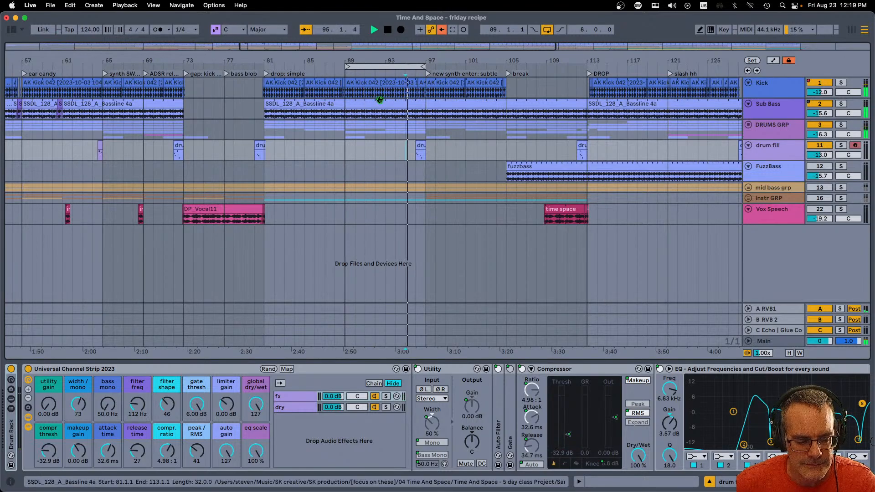
key("Tab")
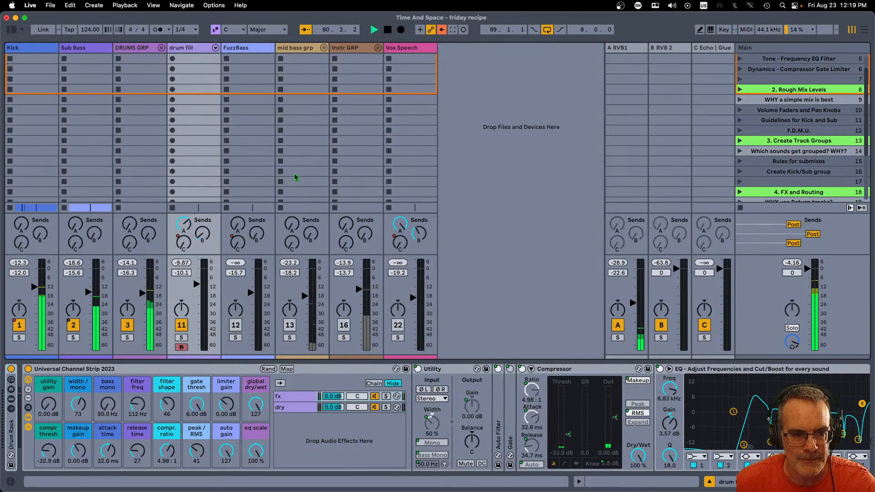
Enlarge the arrangement overview, unmute FuzzBass, and move the eight-bar loop to the DROP section at bar 113
key("Tab")
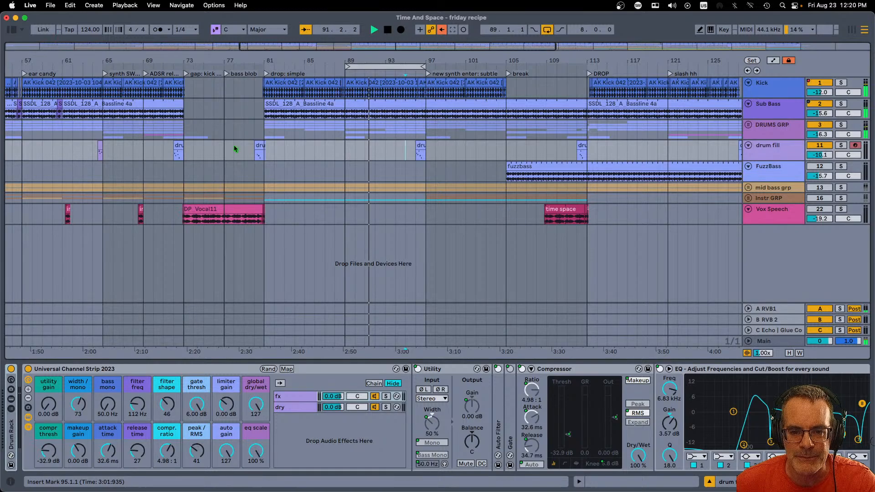
key("minus")
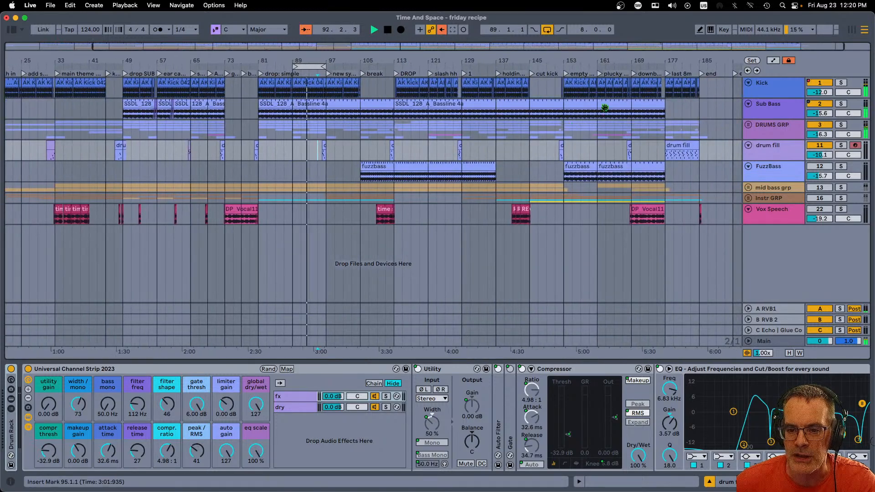
left_click_drag(573, 51, 575, 111)
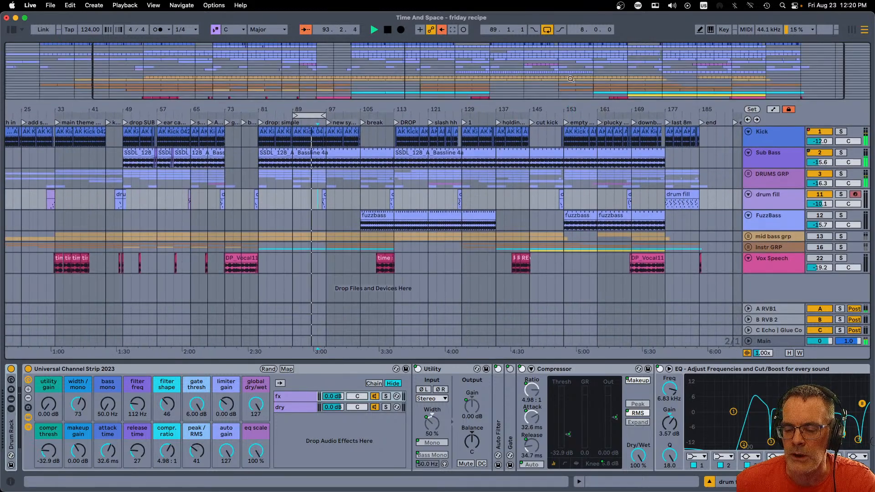
left_click(781, 221)
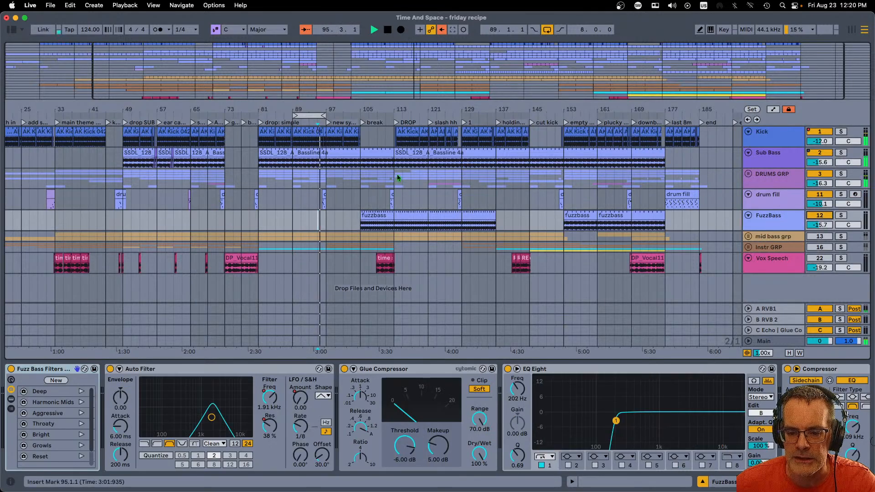
left_click_drag(310, 116, 419, 108)
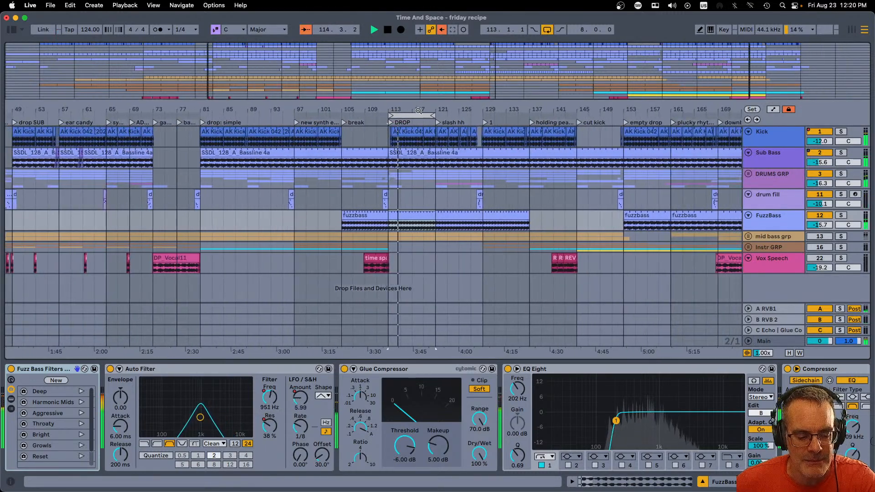
Lower FuzzBass to -18.8 dB and bring in mid bass grp at -11.7 dB in the Session mixer
key("Tab")
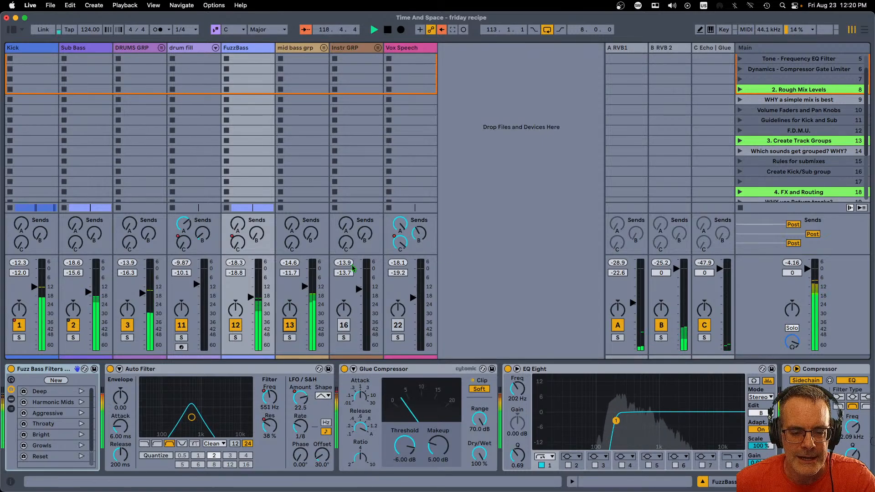
key("Tab")
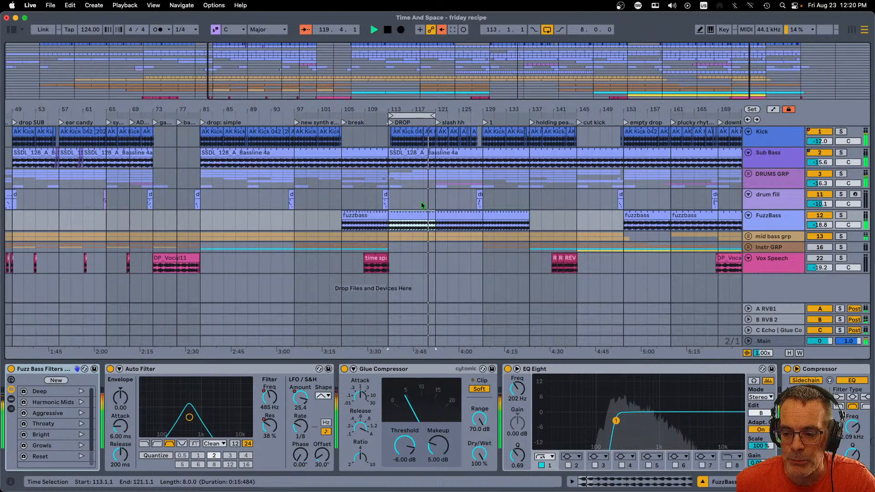
Select Instr GRP and move the eight-bar arrangement loop to the new synth section at bar 97
left_click(763, 247)
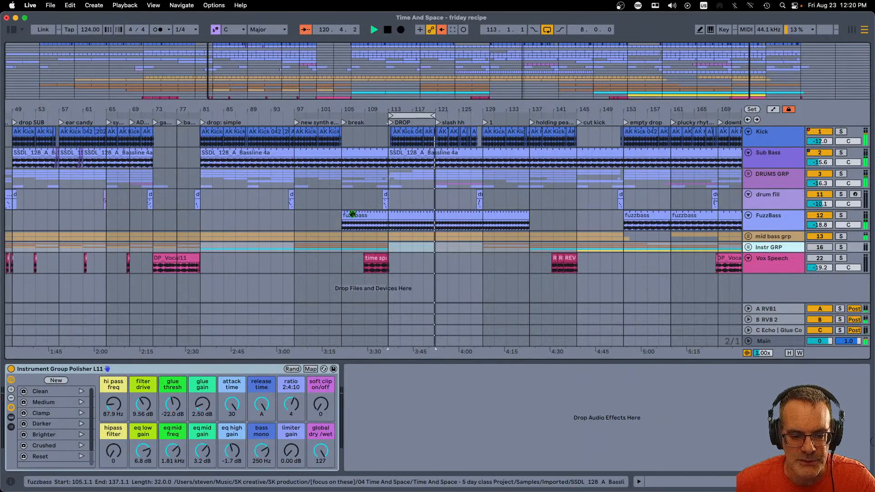
left_click(297, 122)
left_click_drag(415, 118, 328, 115)
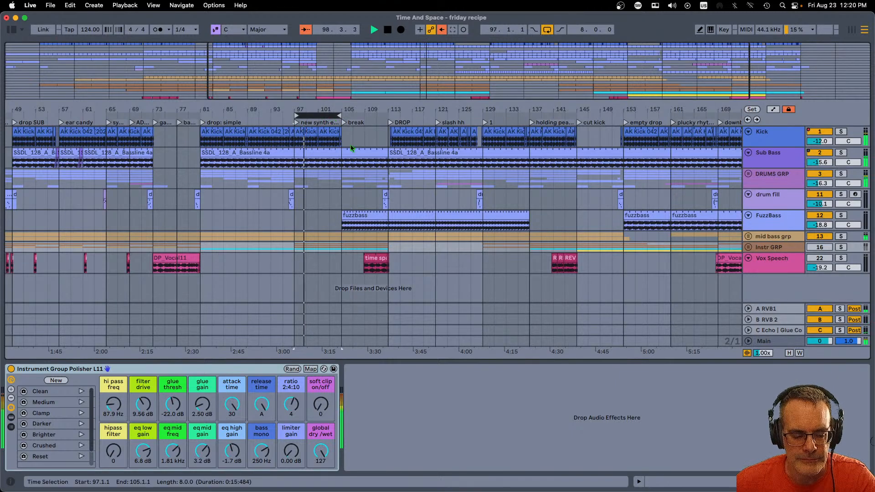
Unmute Instr GRP, raise its volume to -7.4 dB and solo it in the Session mixer
key("Tab")
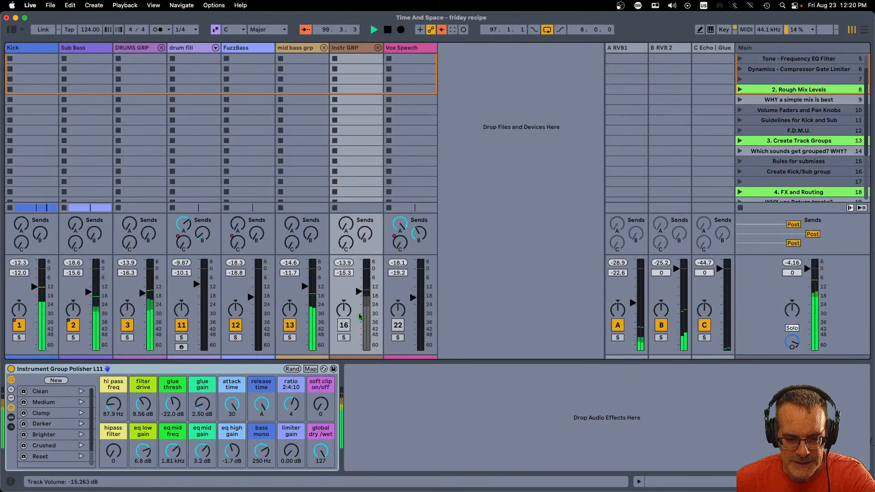
left_click(344, 325)
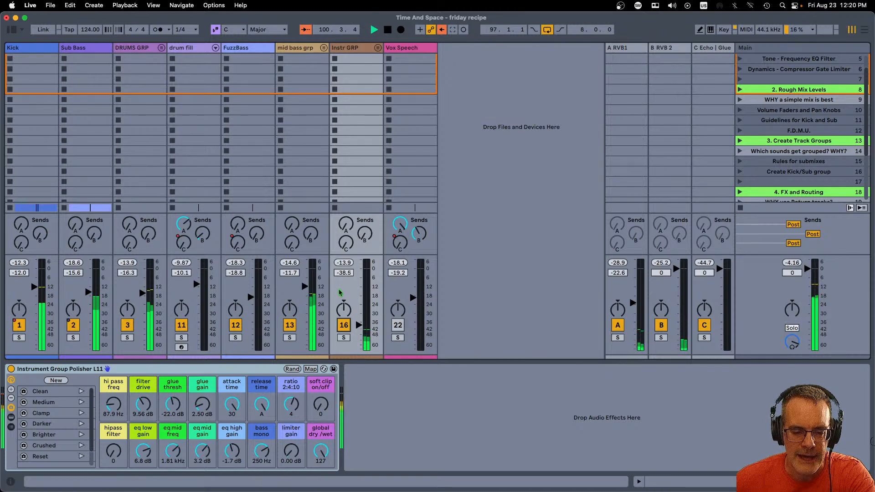
left_click(344, 337)
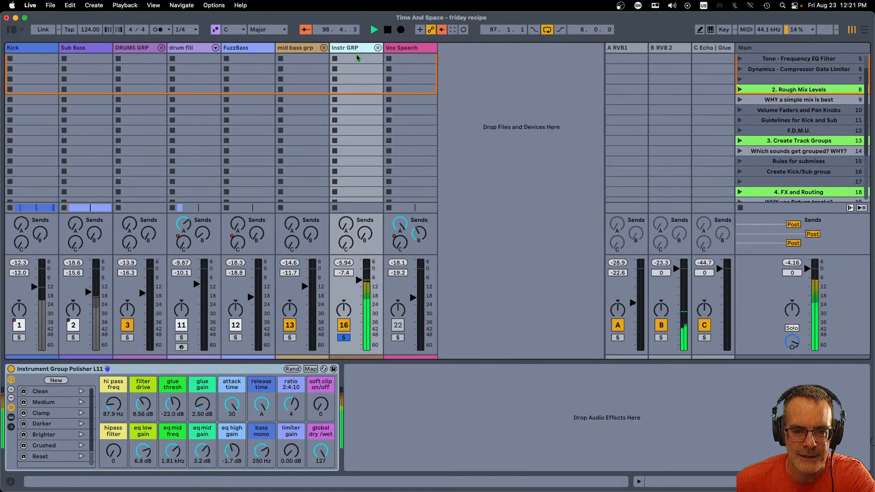
Compare Instr GRP with its Instrument Group Polisher bypassed and active, then unsolo the group and set its volume to -8.1 dB
left_click(11, 369)
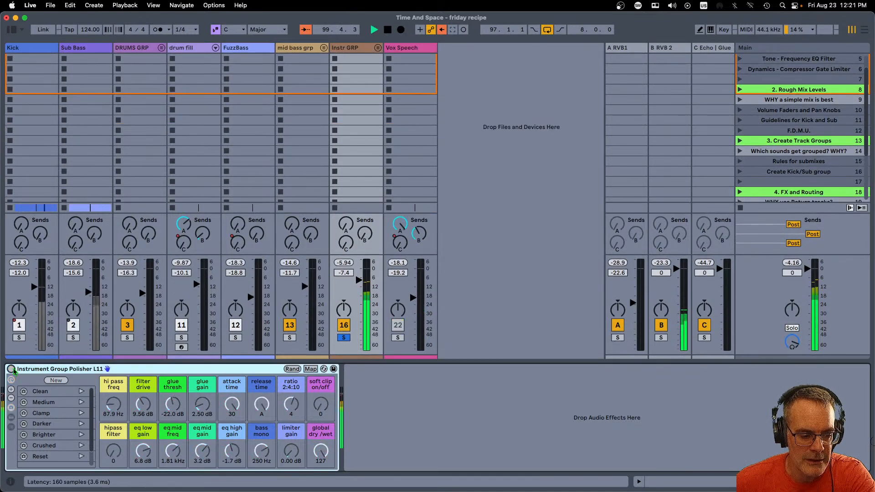
left_click(11, 369)
left_click(345, 338)
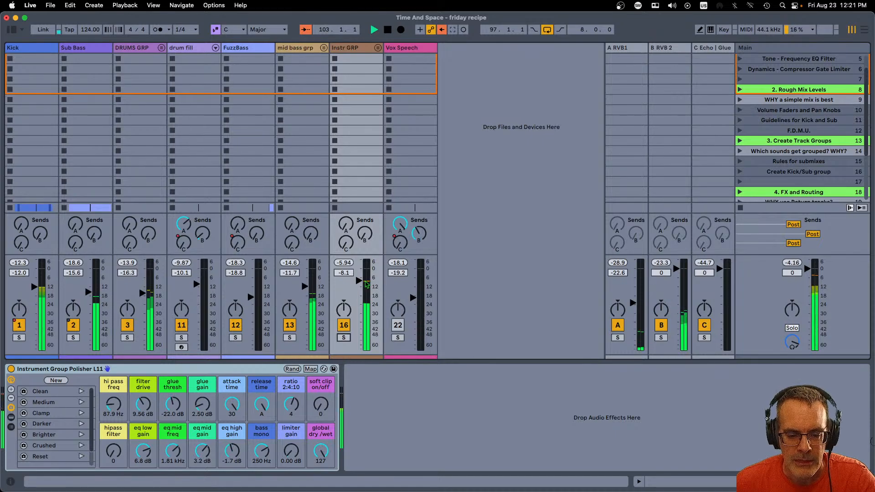
Play from the vocal clip at bar 73 with looping off, unmute Vox Speech and raise its volume to -13.1 dB, then stop playback
key("Tab")
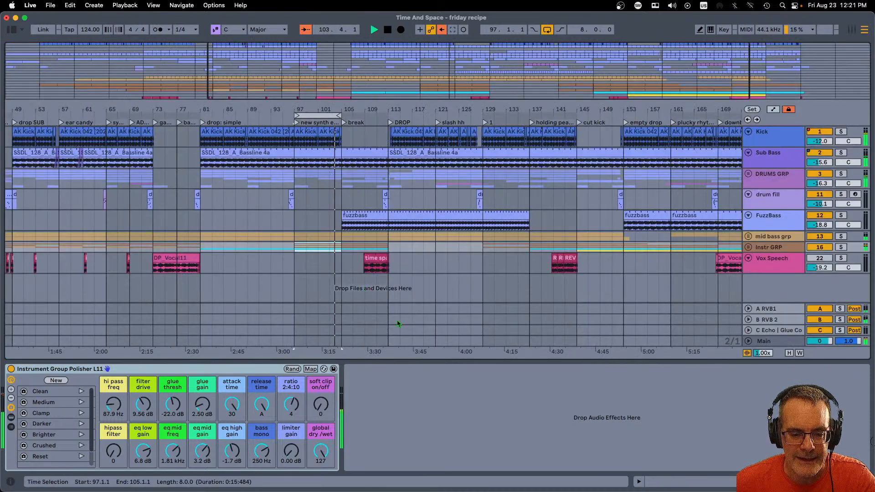
left_click(157, 125)
key("Tab")
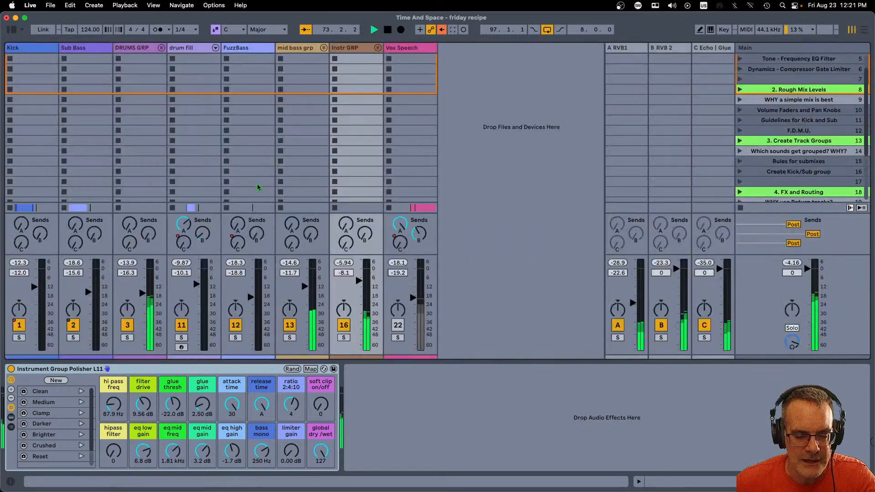
left_click(398, 326)
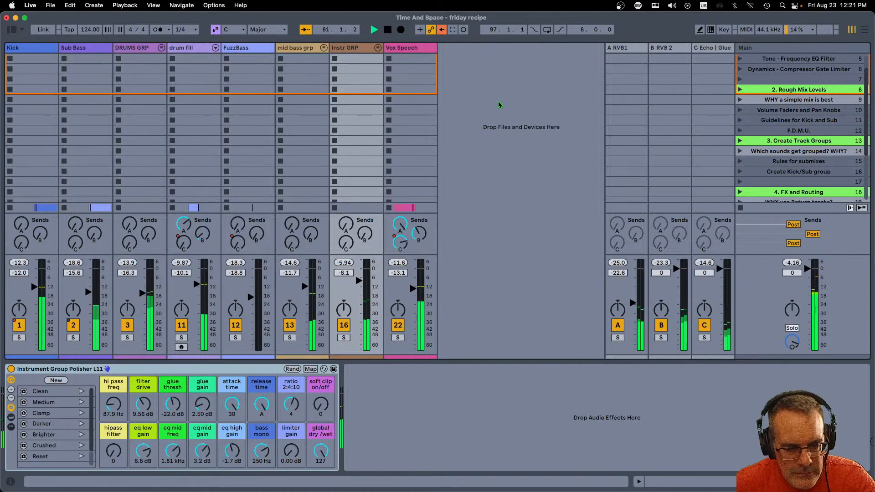
key("Tab")
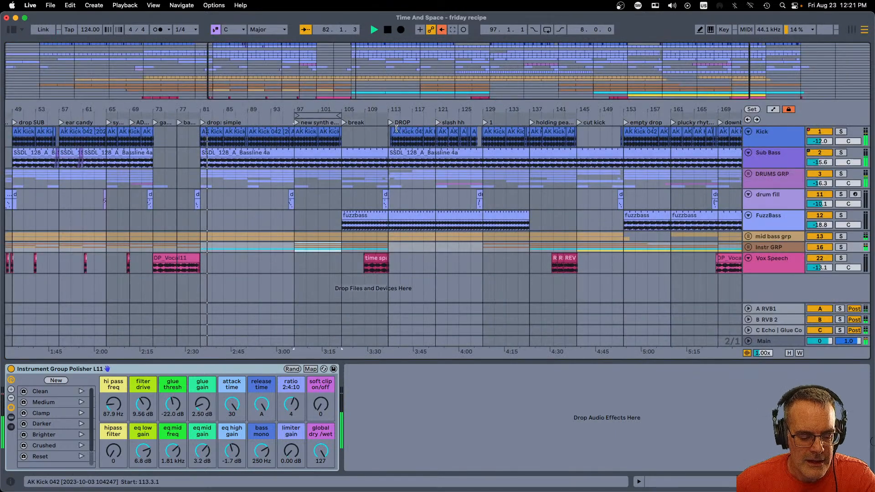
key("Tab")
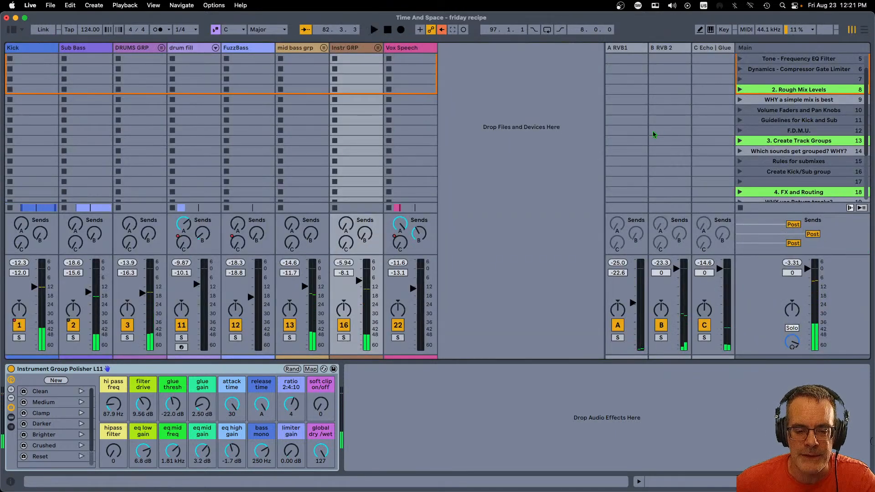
Advance the scene checklist from 2. Rough Mix Levels to 3. Create Track Groups
left_click(766, 90)
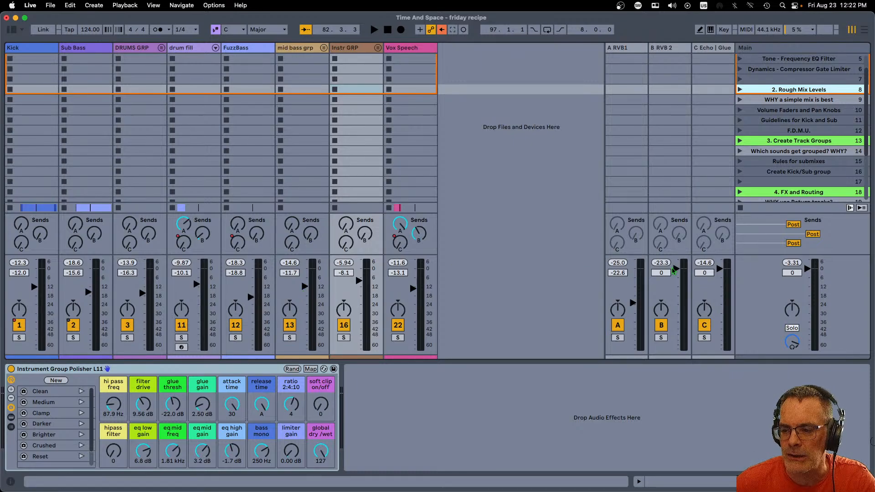
left_click(777, 143)
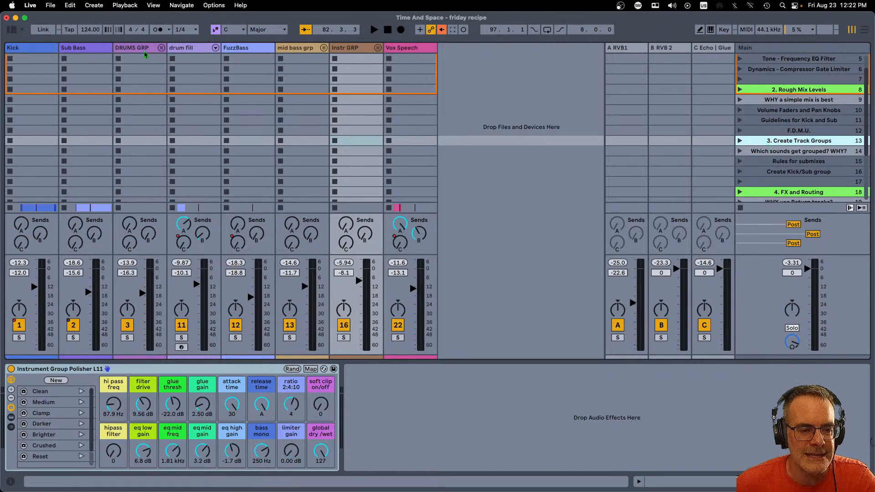
Solo DRUMS GRP during playback and unfold the group to show its individual drum tracks
left_click(127, 338)
key("Return")
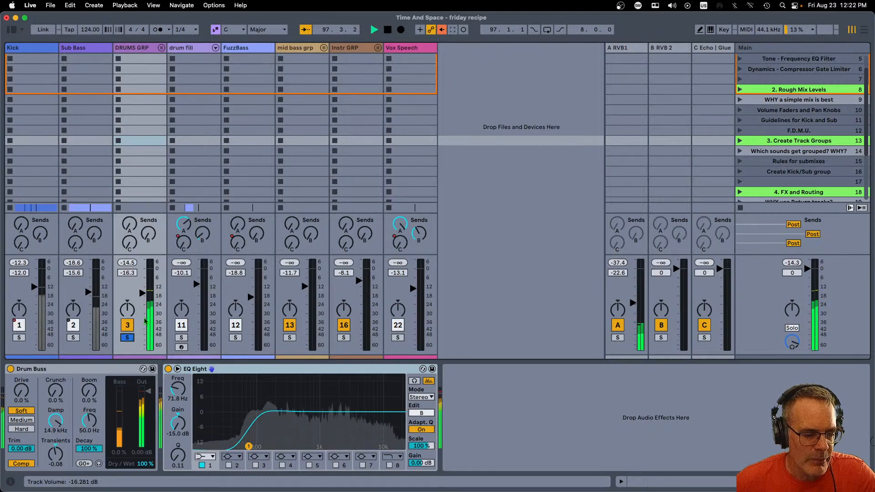
left_click(161, 47)
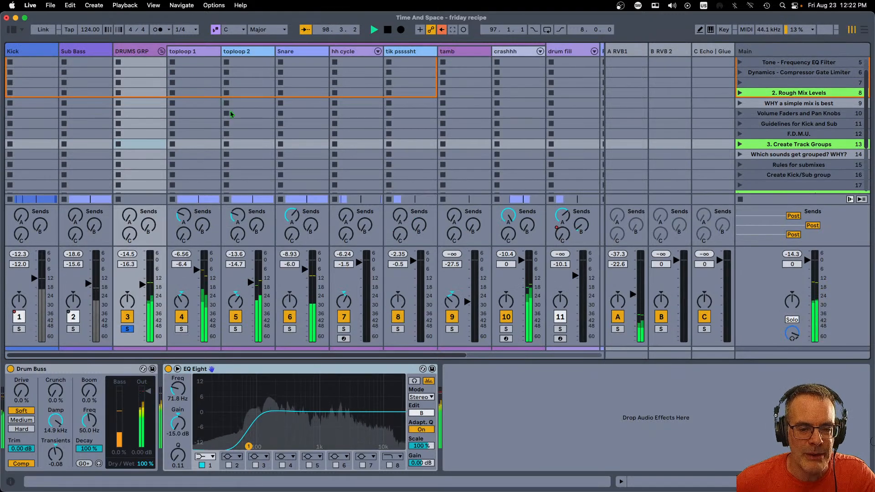
Inspect the device chains on the Snare, hh cycle and crashhh tracks inside DRUMS GRP
left_click(177, 66)
left_click(282, 58)
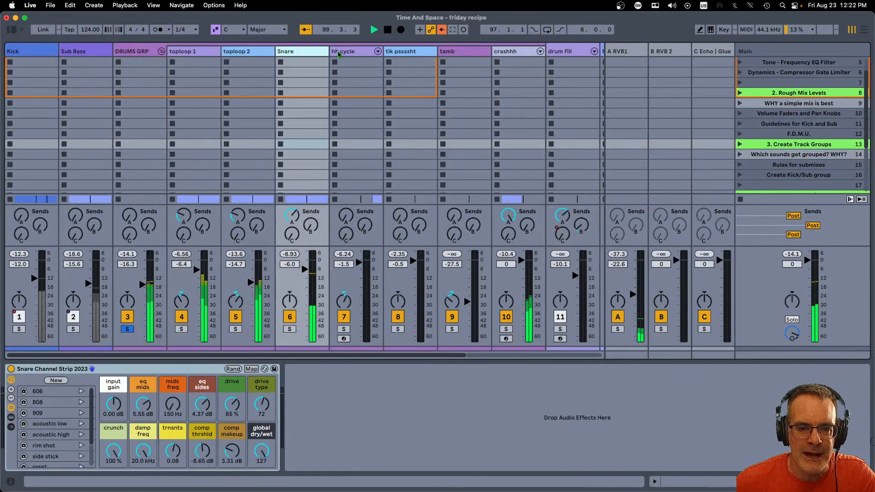
left_click(346, 51)
left_click(488, 51)
left_click(510, 51)
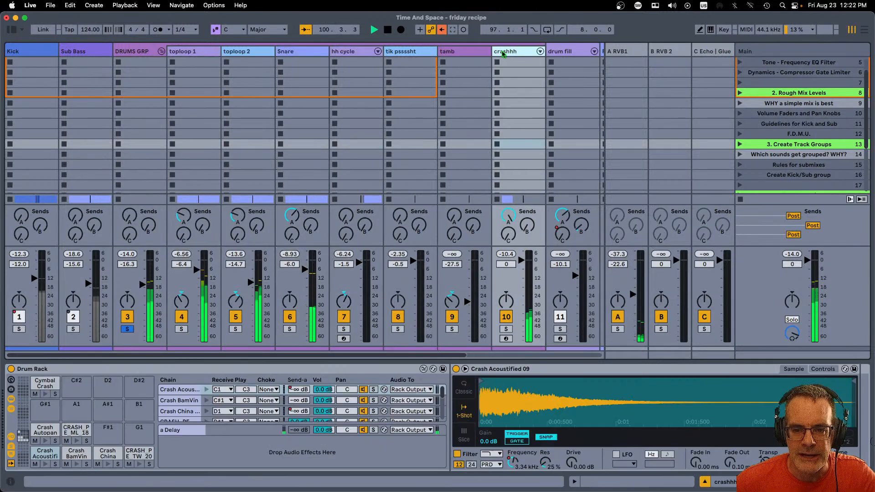
In the arrangement, jump playback to the locator at bar 161 and set the loop range from it to the next locator
key("Tab")
left_click_drag(475, 107, 476, 89)
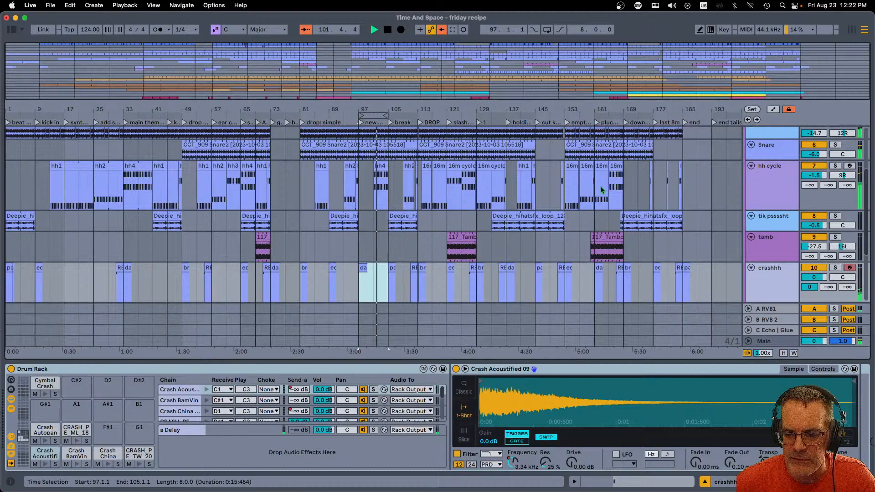
left_click(597, 122)
right_click(599, 123)
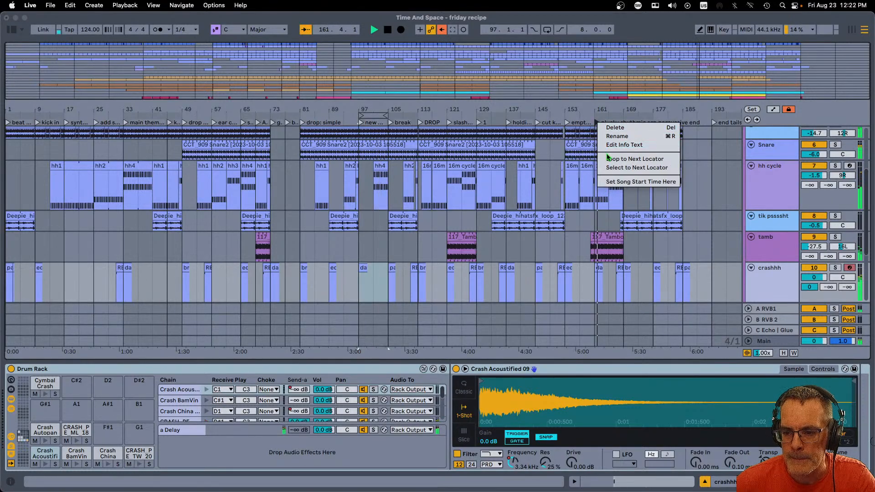
left_click(635, 158)
left_click(606, 116)
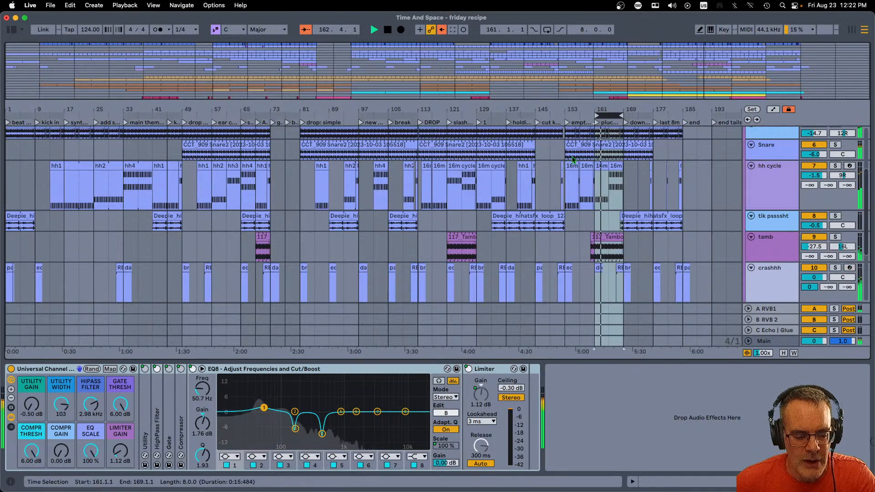
Return to the session mixer, fold DRUMS GRP and select it to show its group devices
key("Tab")
left_click(160, 51)
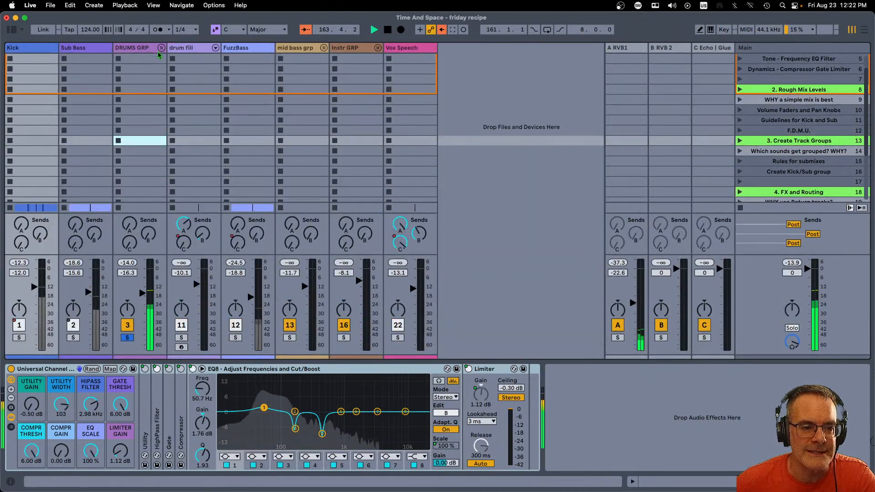
left_click(141, 51)
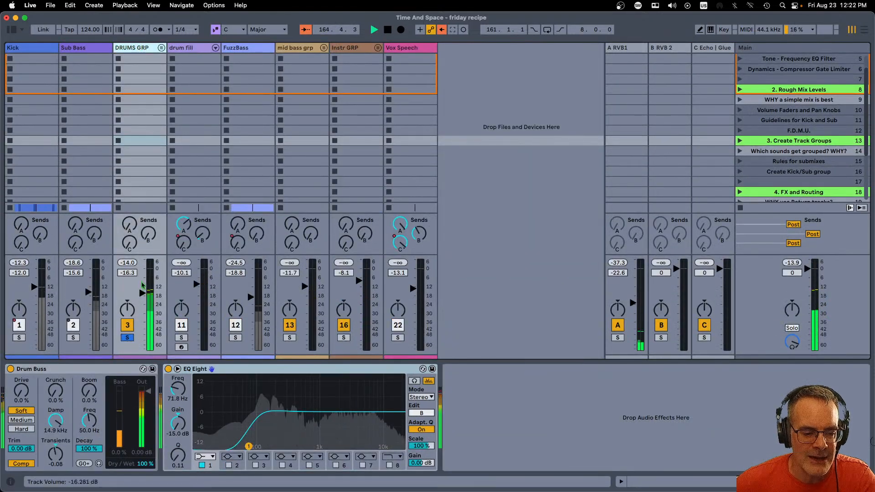
Stop playback, try soloing FuzzBass instead of DRUMS GRP, and restart playback with DRUMS GRP soloed again
left_click(127, 337)
key("space")
left_click(182, 338)
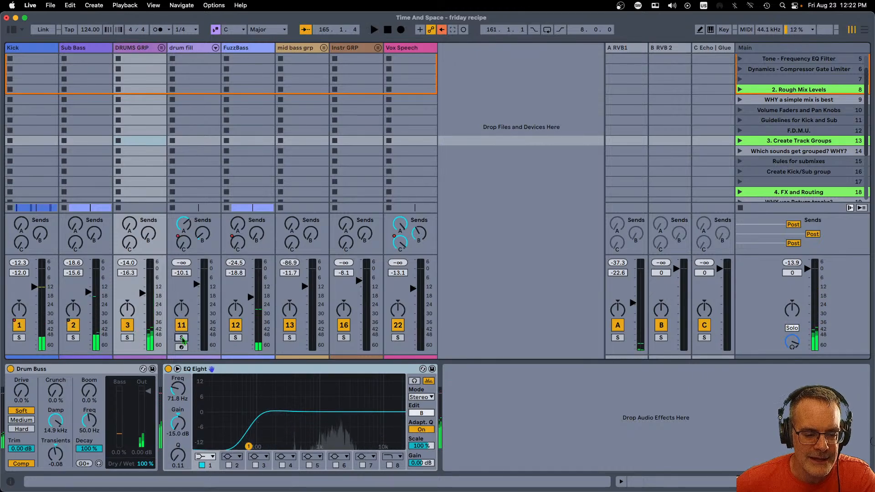
left_click(236, 338)
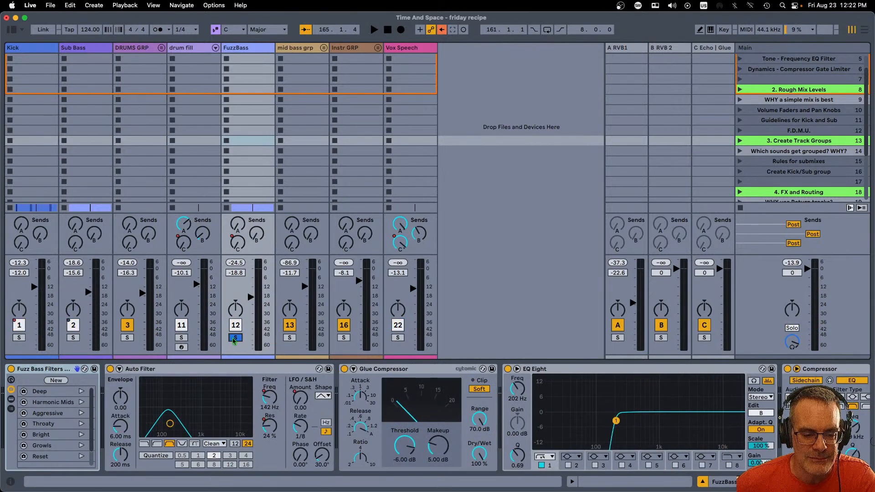
left_click(234, 338)
left_click(128, 338)
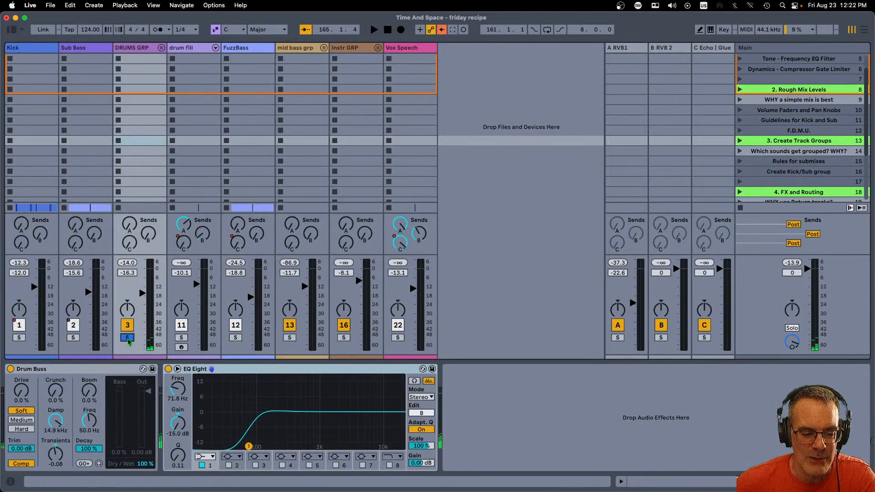
key("space")
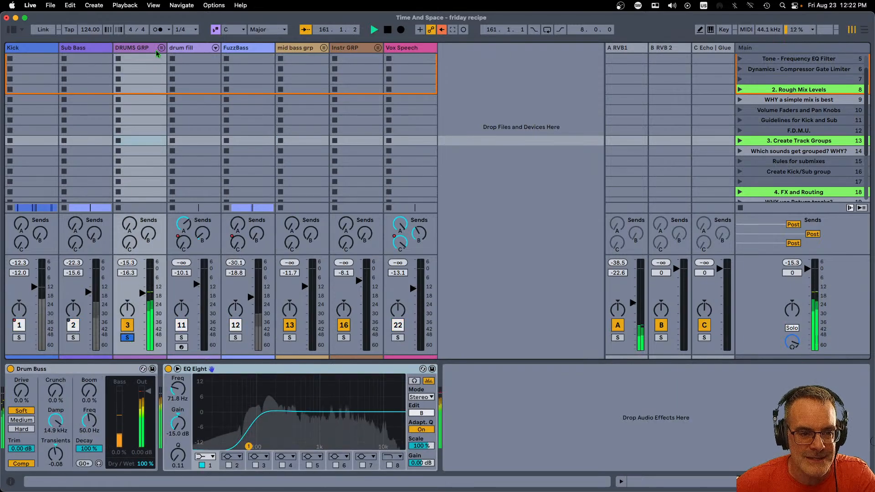
Show the tracks' input/output routing, check where the tracks inside DRUMS GRP are sent, and fold the group again
left_click(125, 325)
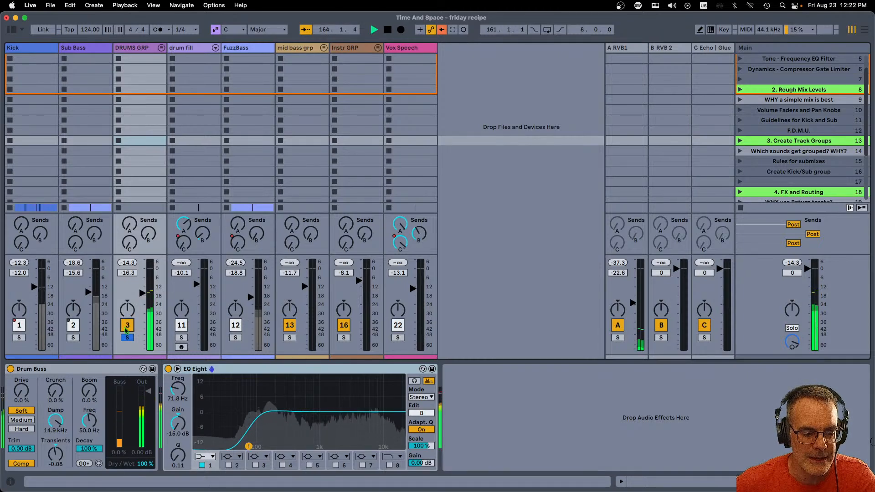
left_click(160, 52)
key("super+alt+i")
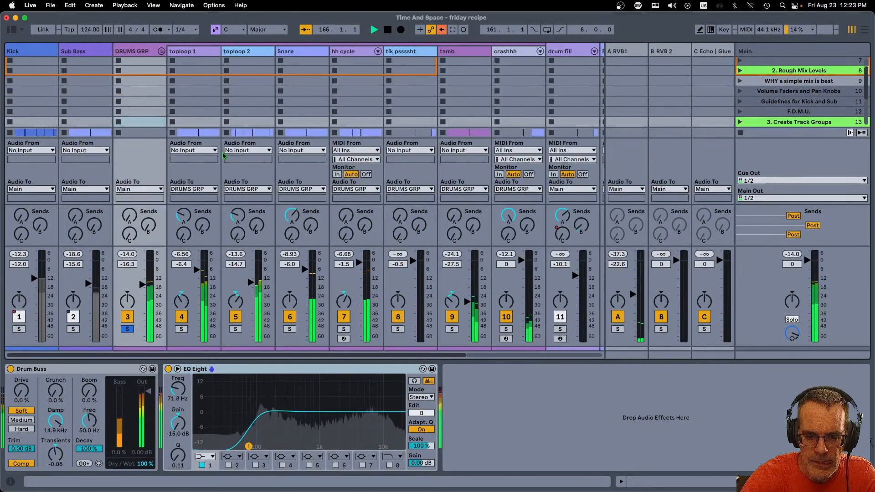
left_click(162, 52)
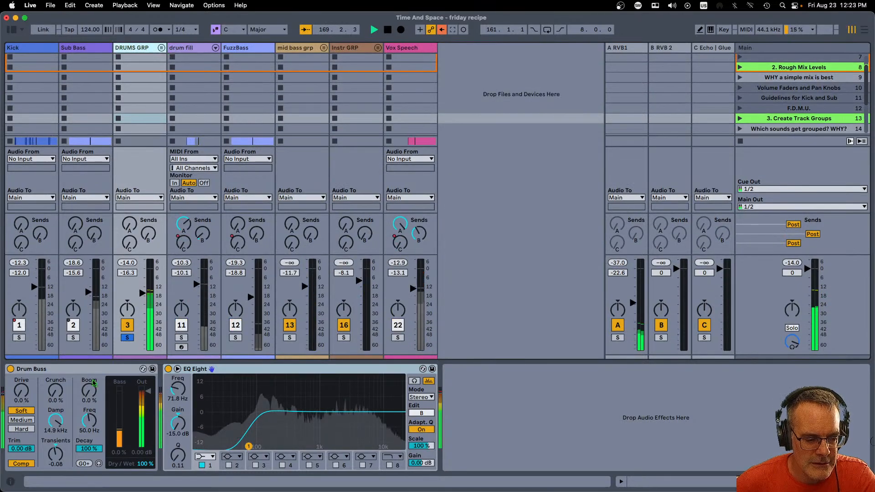
Bypass EQ Eight and Drum Buss on DRUMS GRP, unsolo the group for the full mix, and mute Vox Speech
left_click(168, 369)
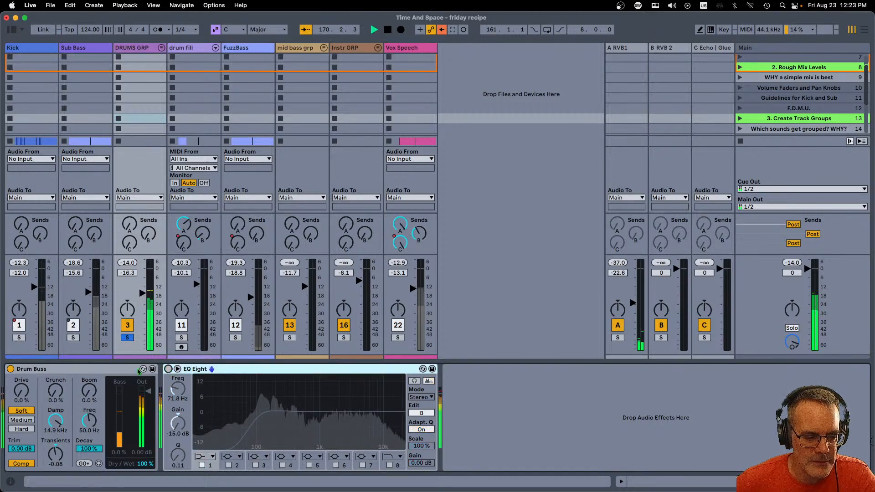
left_click(10, 368)
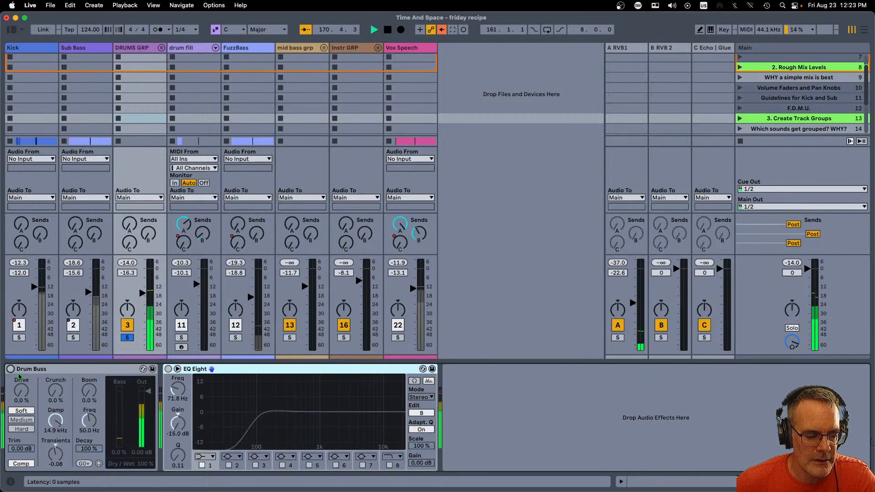
left_click(128, 338)
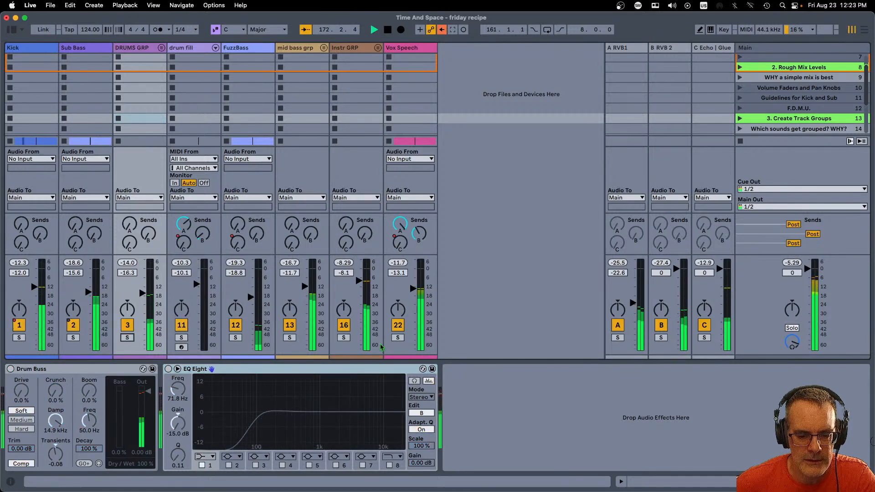
left_click(398, 325)
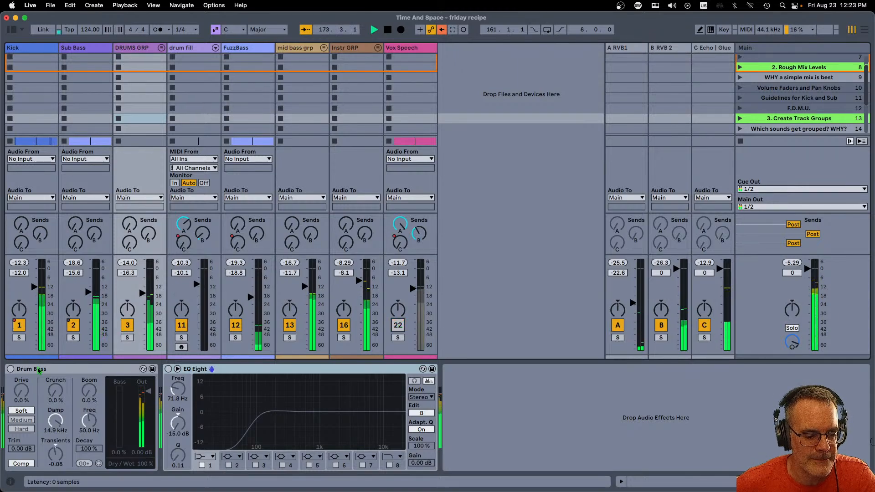
Compare DRUMS GRP with Drum Buss on and off, soloed and in the full mix, leaving Drum Buss on
left_click(127, 337)
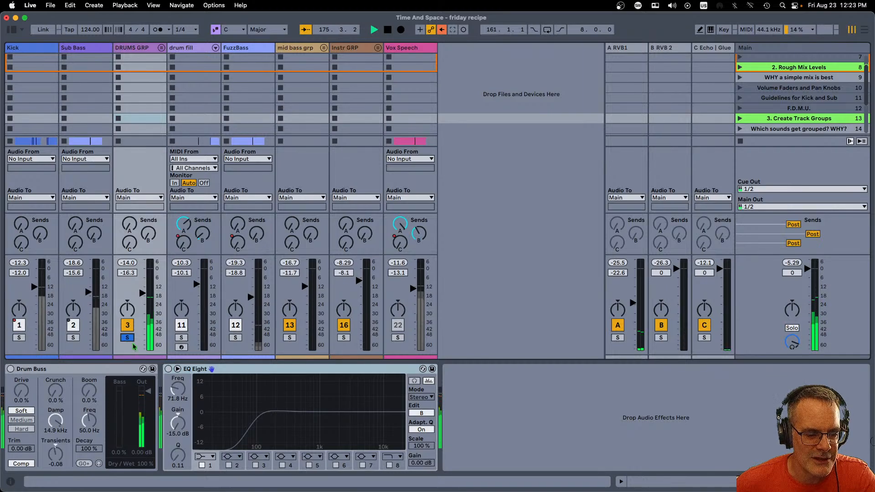
left_click(10, 369)
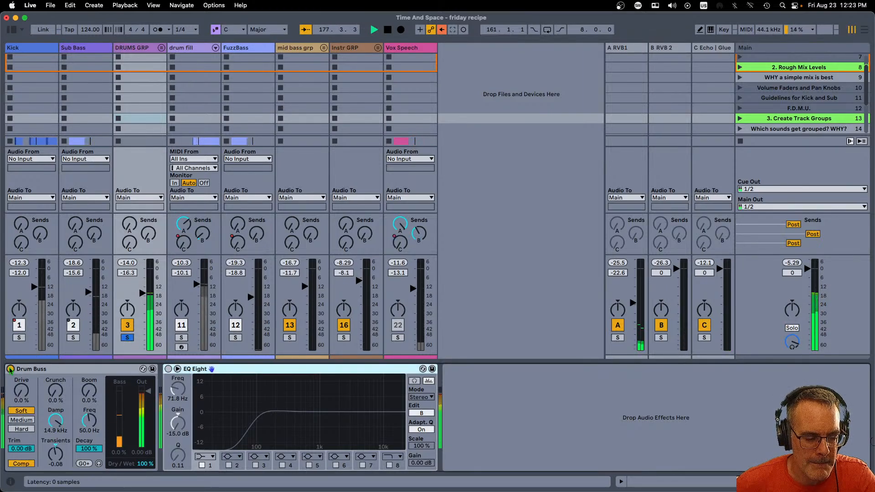
left_click(10, 369)
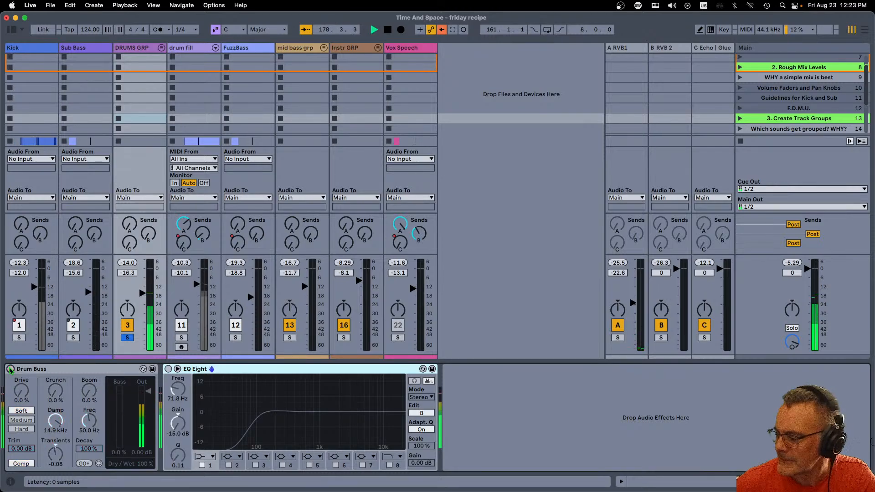
left_click(10, 369)
left_click(127, 338)
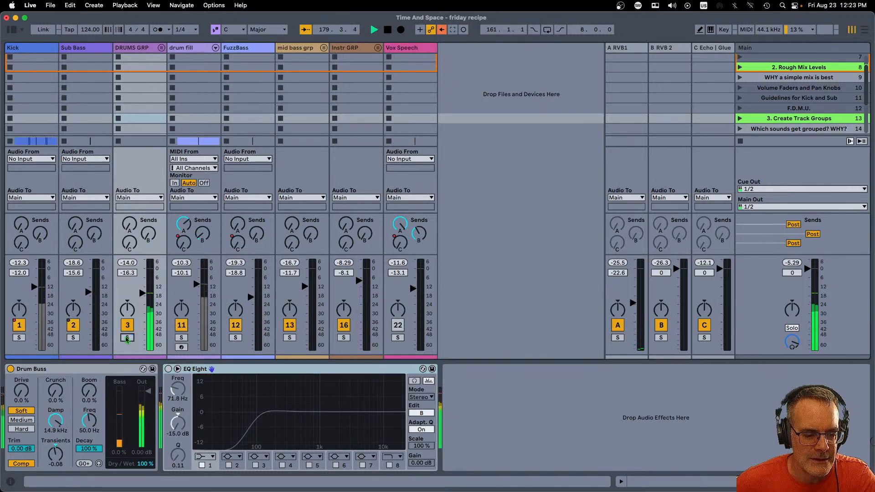
left_click(10, 369)
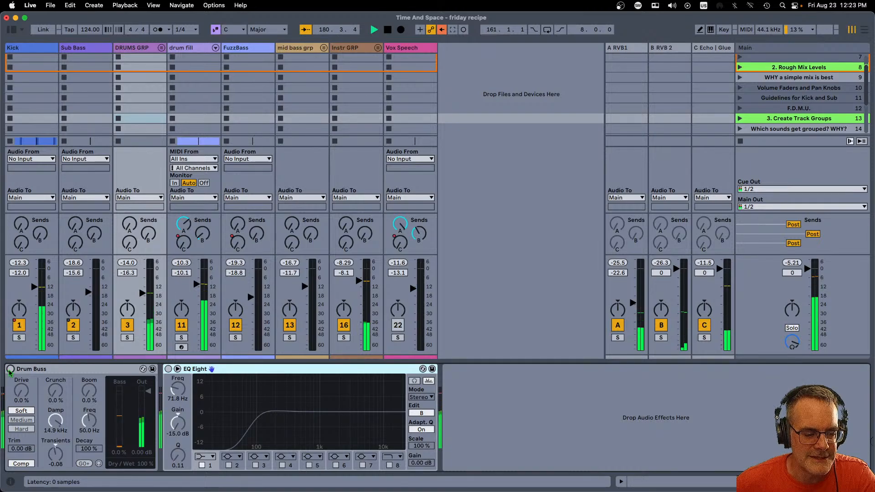
left_click(10, 369)
Mute the return tracks A RVB1, B RVB 2 and C Echo | Glue
left_click(617, 325)
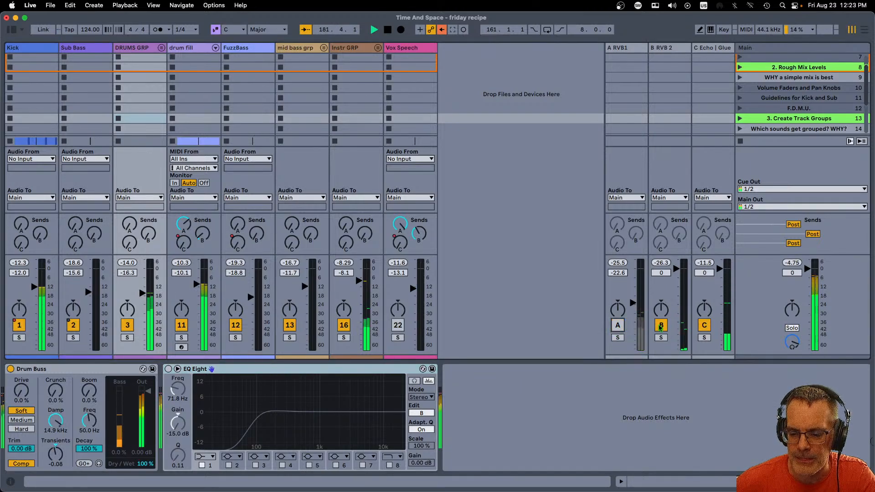
left_click(660, 325)
left_click(703, 325)
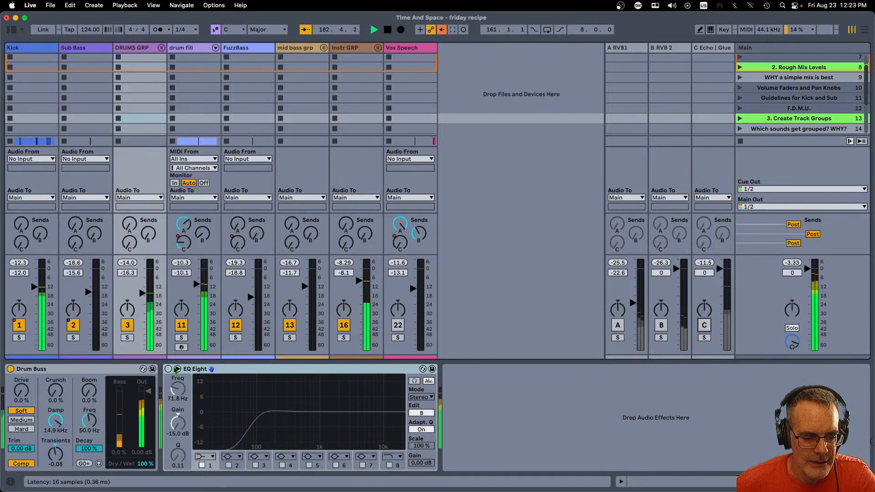
Re-enable EQ Eight on DRUMS GRP, solo the group, and inspect the EQ curve in the expanded display
left_click(168, 368)
left_click(127, 338)
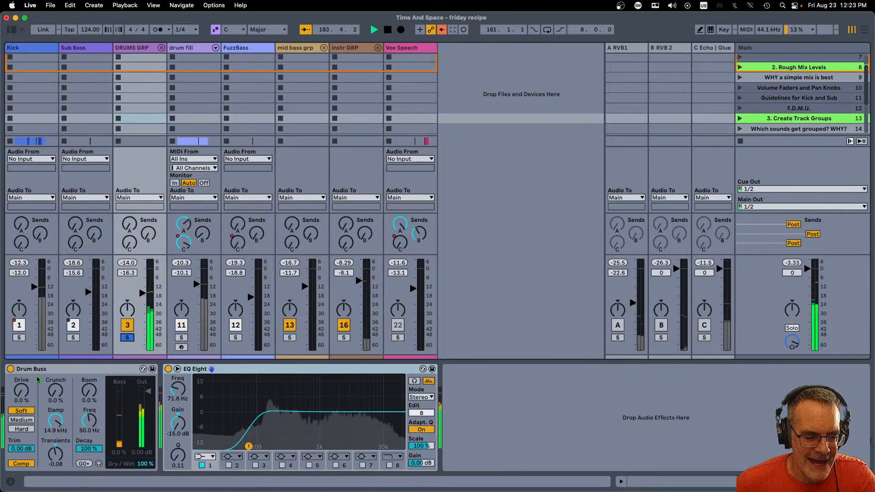
left_click(178, 368)
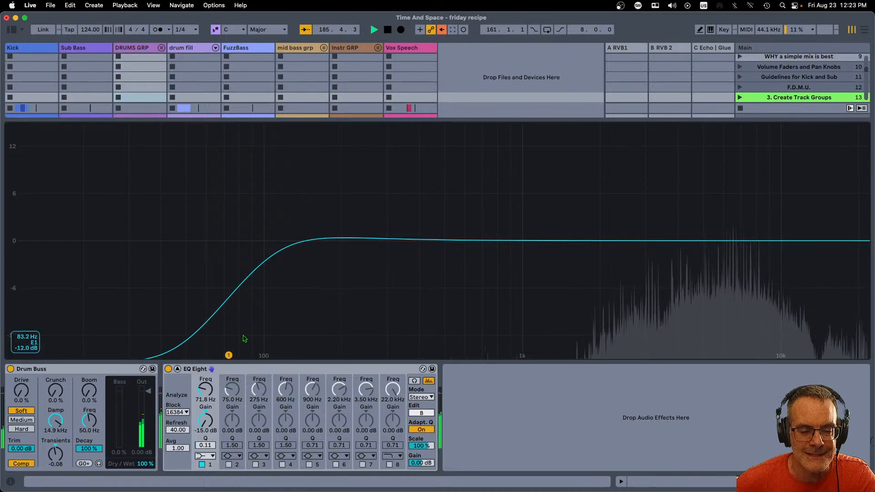
left_click(178, 369)
Restart playback from the bar 161 locator with arrangement looping on, and unsolo DRUMS GRP in the mixer
key("Tab")
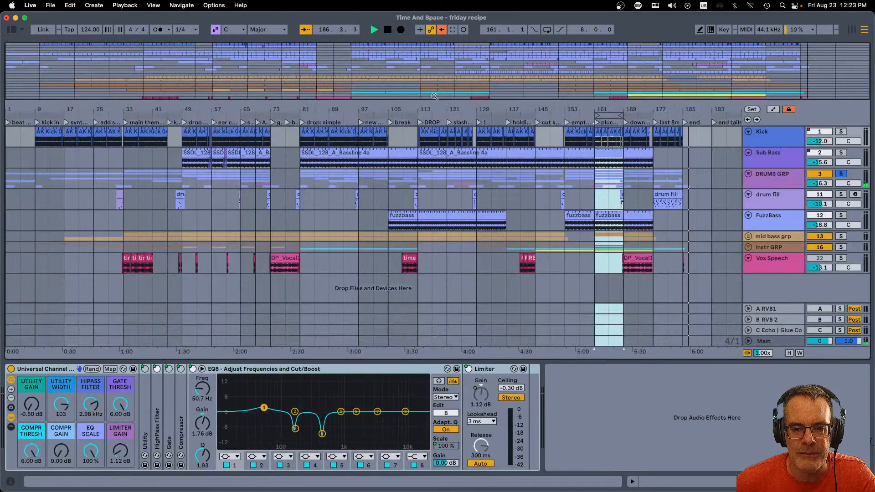
left_click(597, 122)
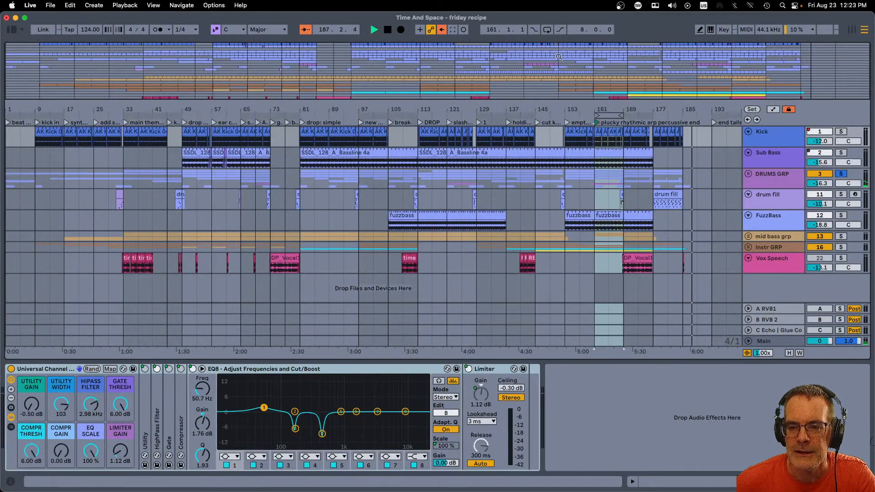
left_click(547, 29)
key("Tab")
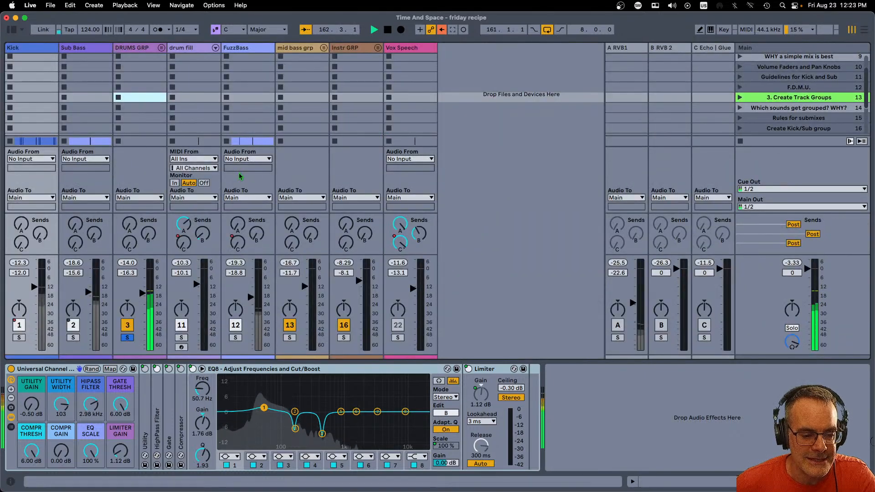
left_click(129, 338)
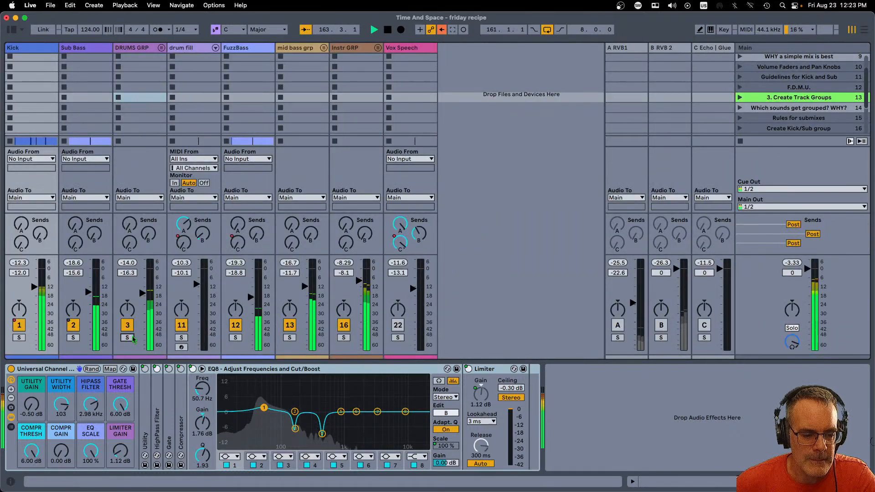
Solo mid bass grp and unfold it to view its Synth Bass and Plucks tracks in the arrangement
left_click(296, 48)
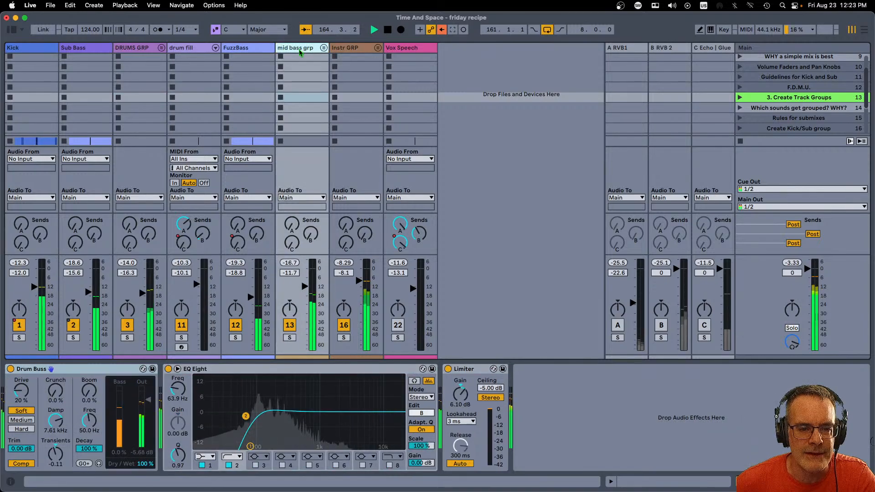
left_click(290, 338)
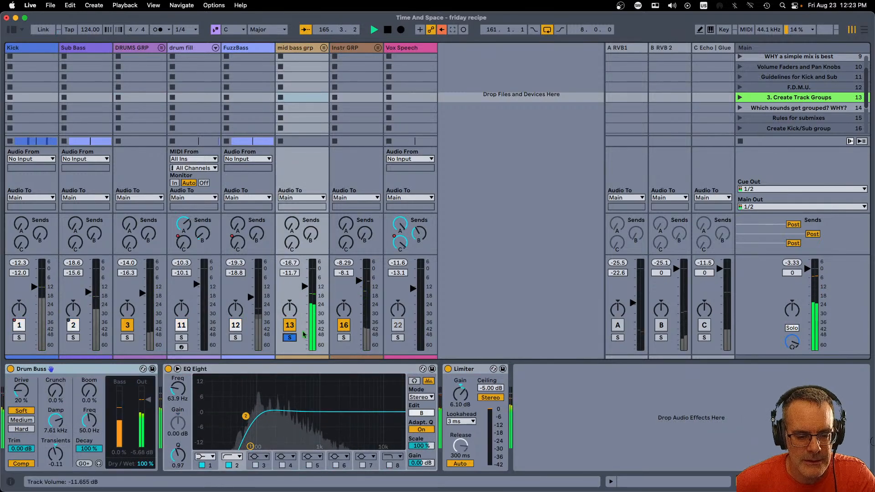
left_click(323, 48)
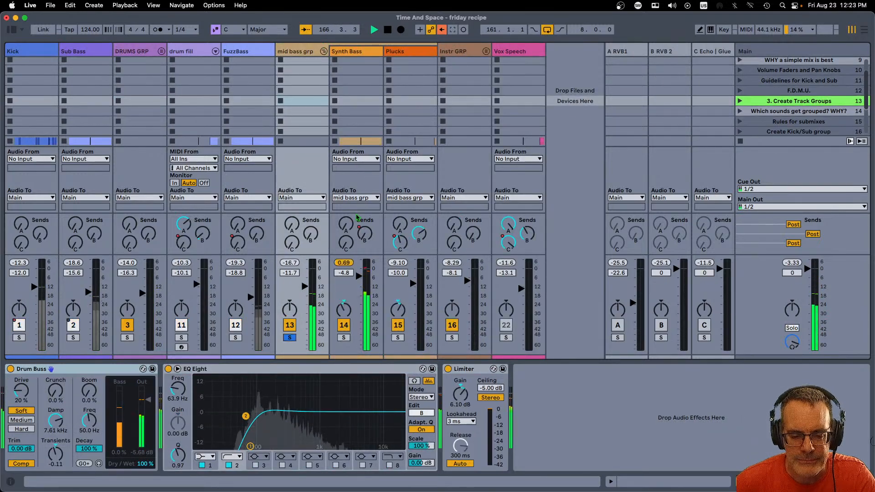
key("Tab")
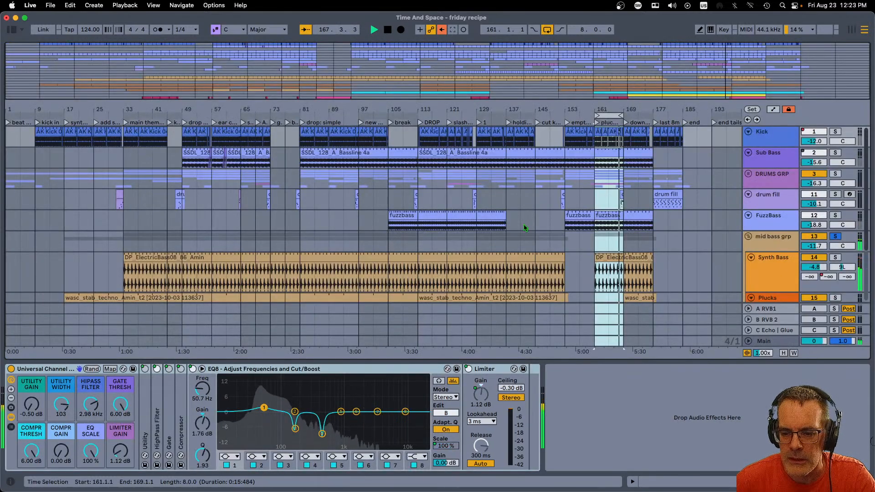
Move the arrangement loop to bars 169–177 and play that section with mid bass grp soloed
scroll(538, 220, "down", 5)
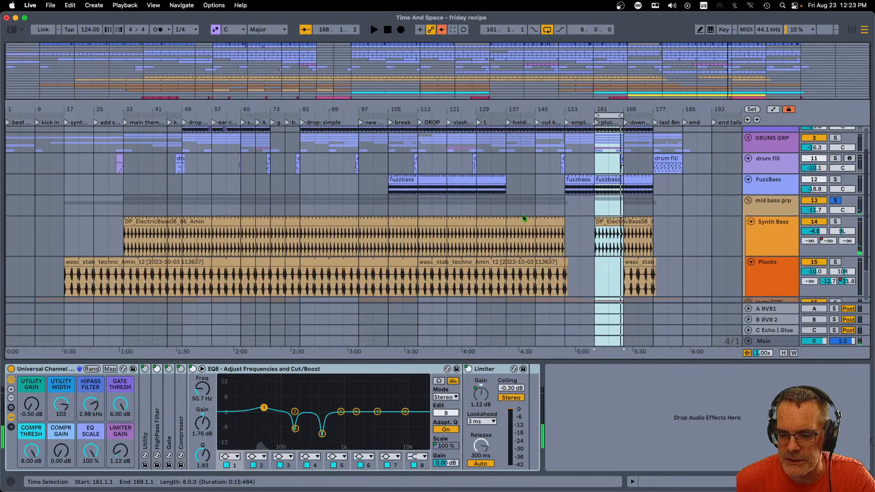
key("Up")
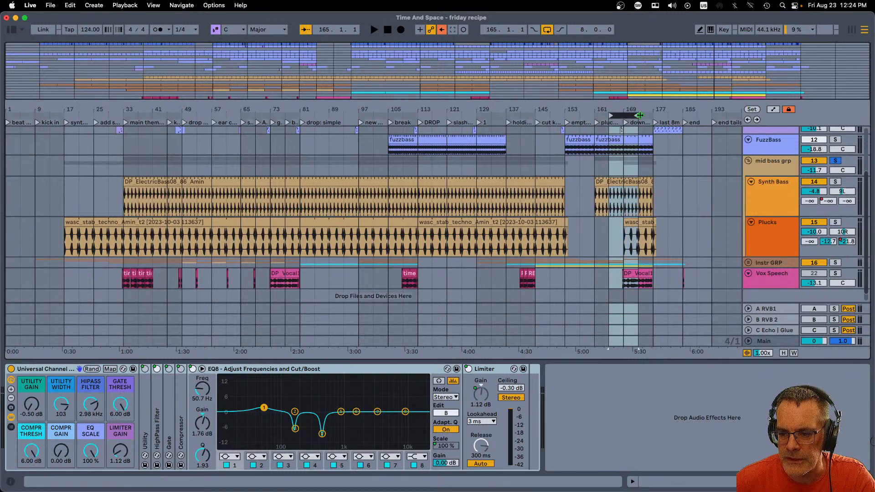
key("space")
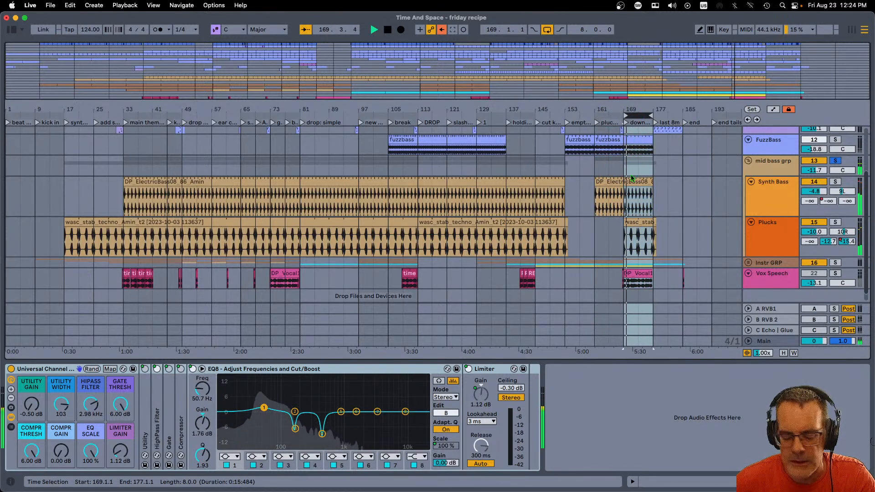
Inspect mid bass grp's effects in the mixer, audition Instr GRP in solo, and compare it with mid bass grp in the mix
key("Tab")
left_click(309, 92)
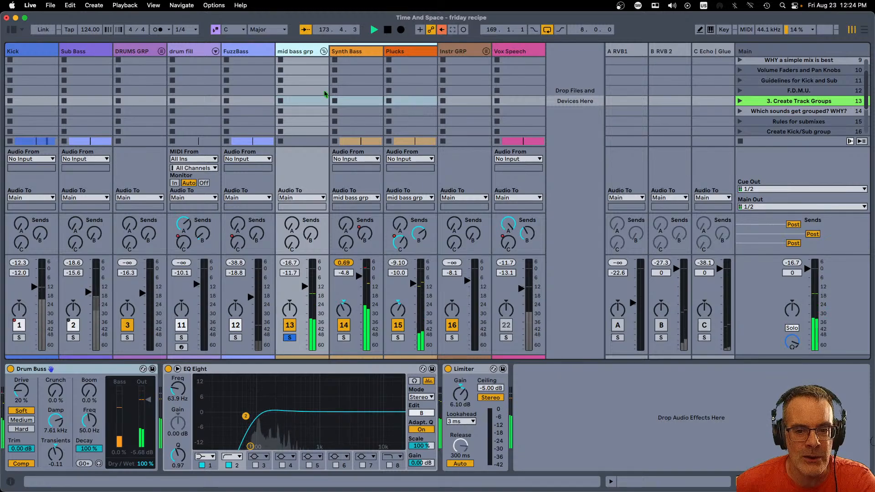
left_click(452, 339)
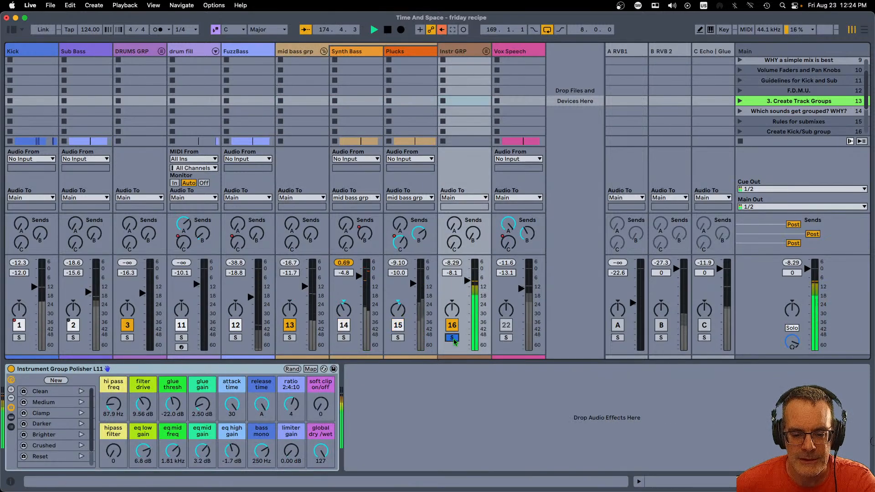
left_click(289, 338)
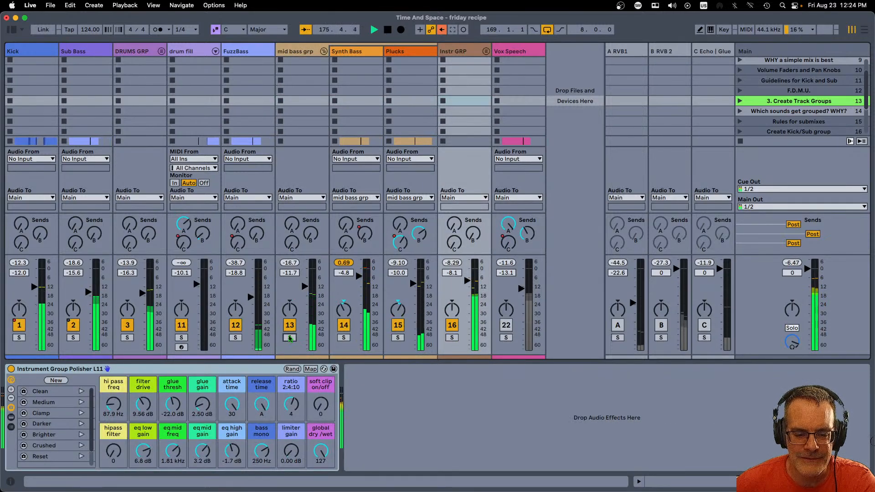
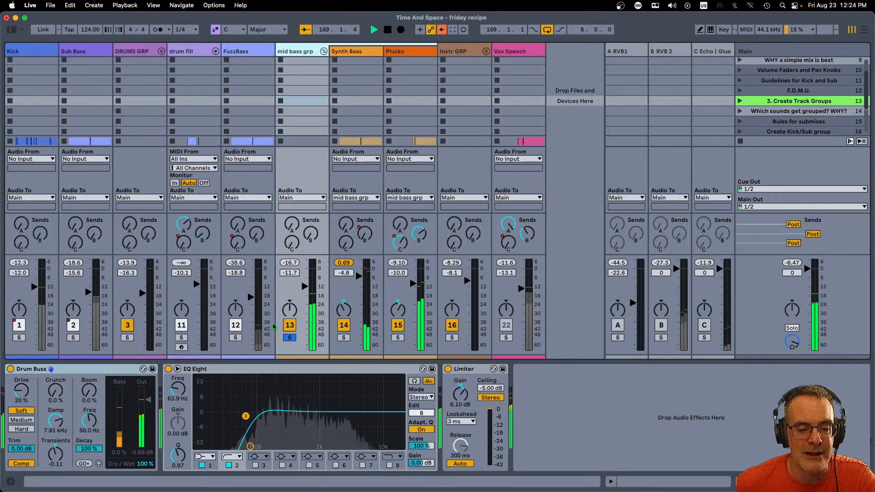
Unsolo mid bass grp, mute Instr GRP, and raise mid bass grp's volume to -5.7 dB
left_click(290, 337)
left_click(458, 325)
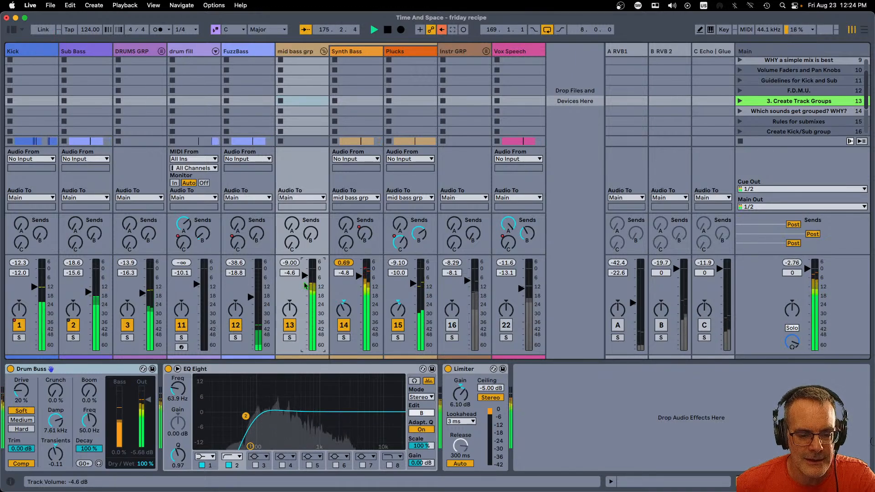
Widen the panning of Synth Bass to about 17L and Plucks further right, and fold mid bass grp
left_click_drag(343, 312, 343, 322)
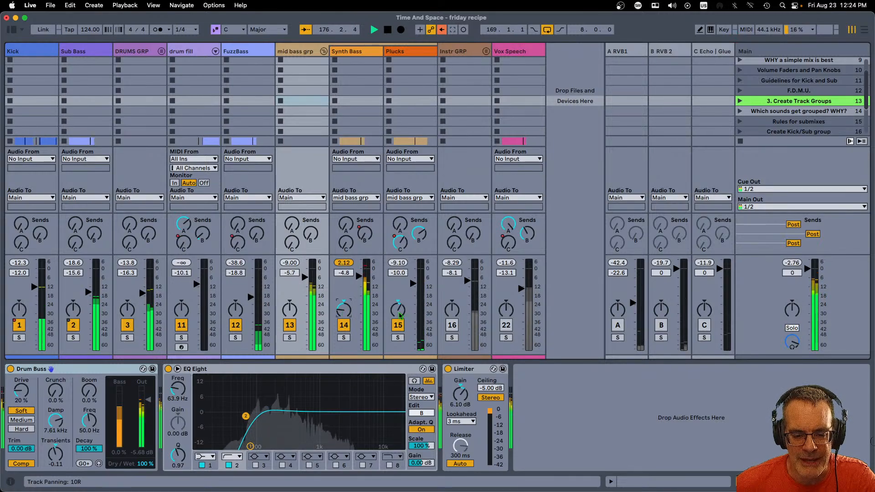
mouse_move(399, 327)
left_mouse_down()
mouse_move(399, 313)
mouse_move(399, 332)
left_mouse_up()
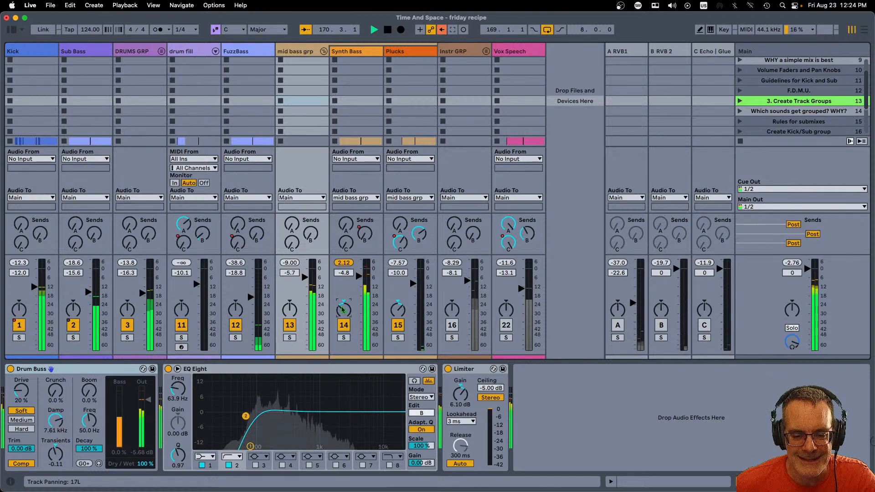
left_click(323, 51)
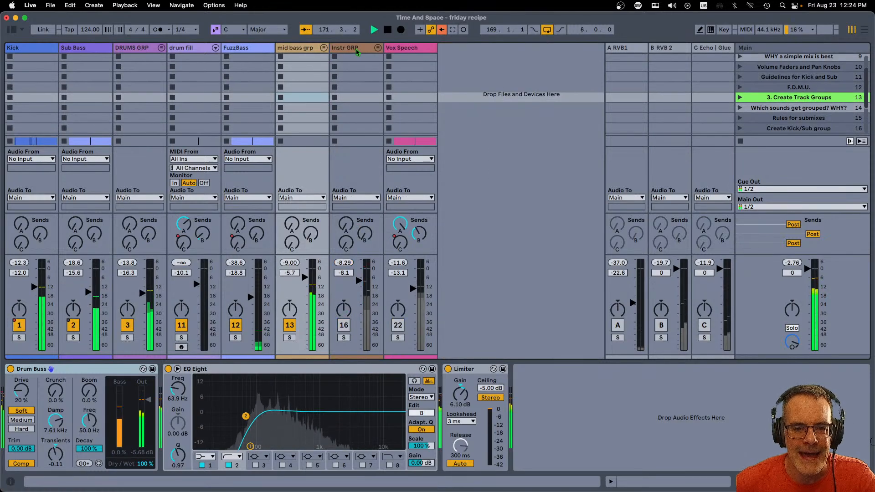
Solo Instr GRP, unfold it, and compare its sound with stutter synth muted and unmuted
left_click(343, 337)
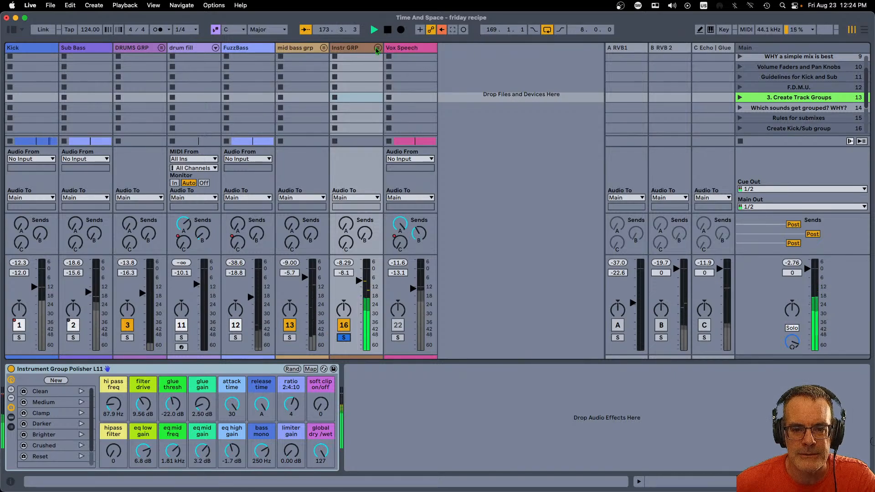
left_click(377, 50)
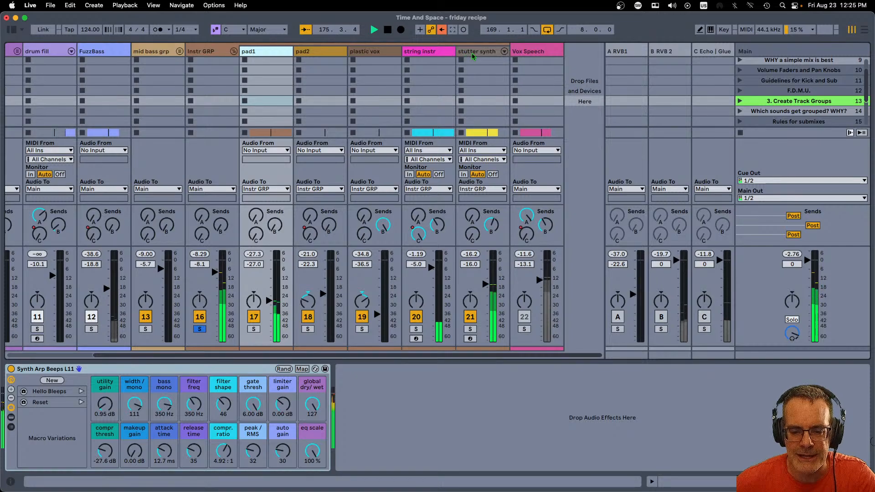
left_click(470, 317)
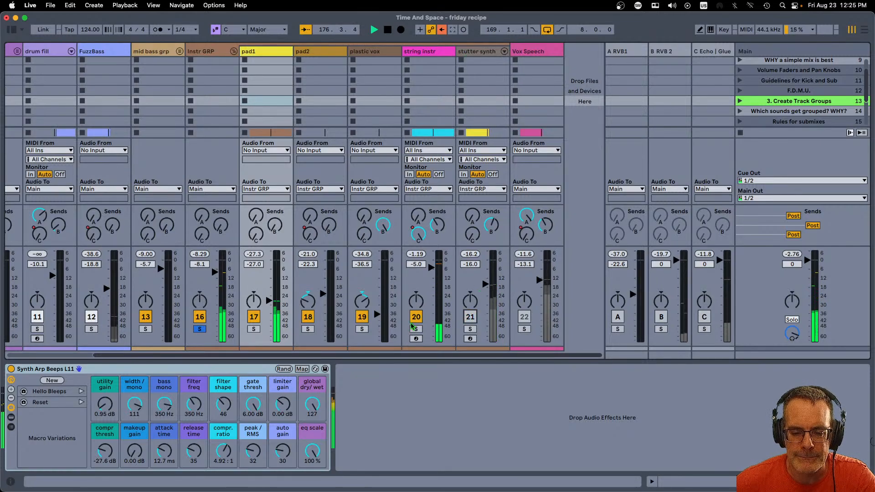
left_click(470, 317)
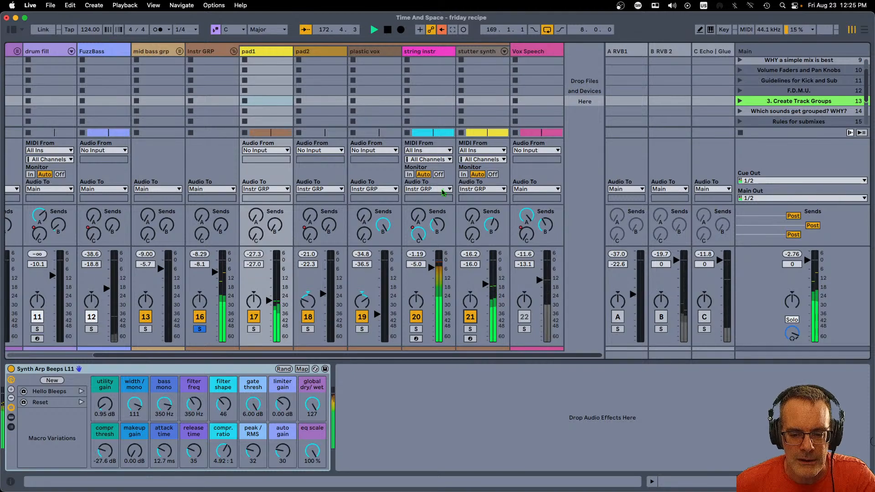
Restart playback from the drop SUB locator at bar 49 and return to the mixer
key("Tab")
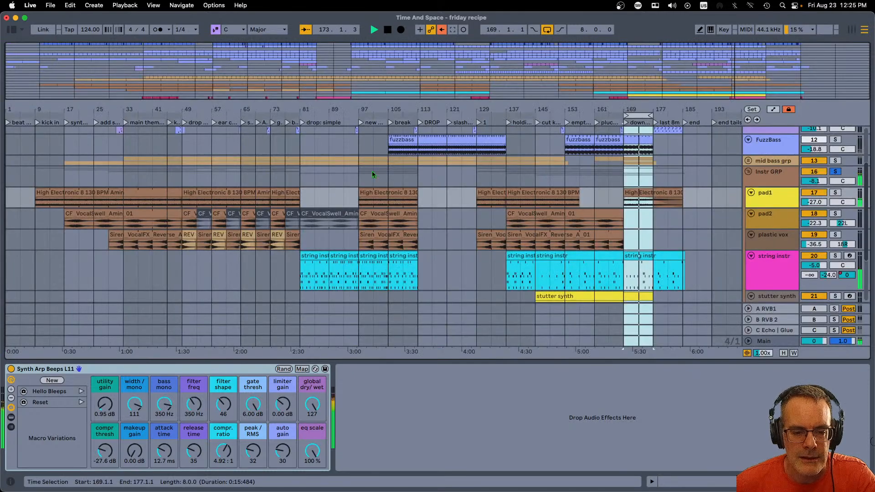
left_click(185, 122)
scroll(271, 184, "up", 4)
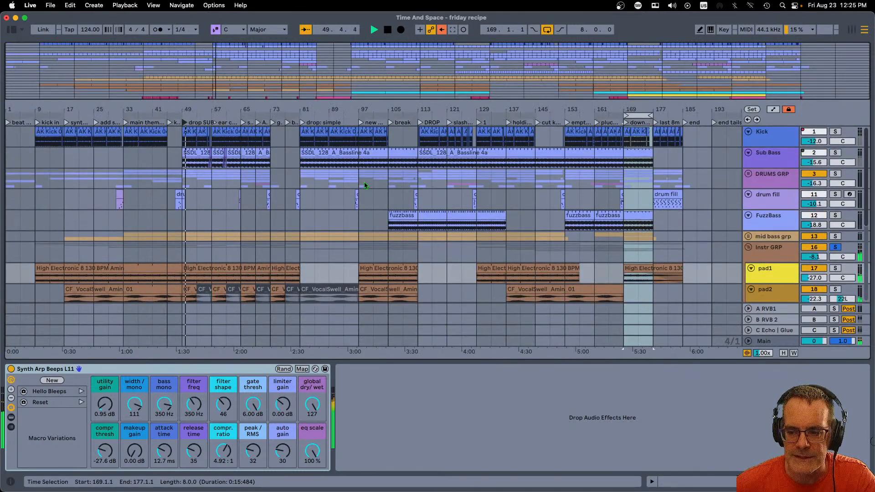
key("Tab")
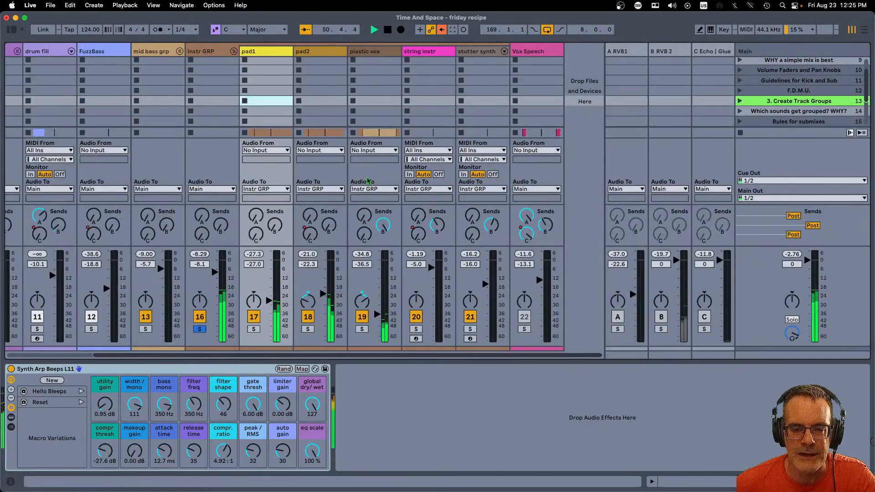
Group the string instr and stutter synth tracks inside Instr GRP and rename the new group fast lead GRP
left_click(427, 52)
left_click(468, 55)
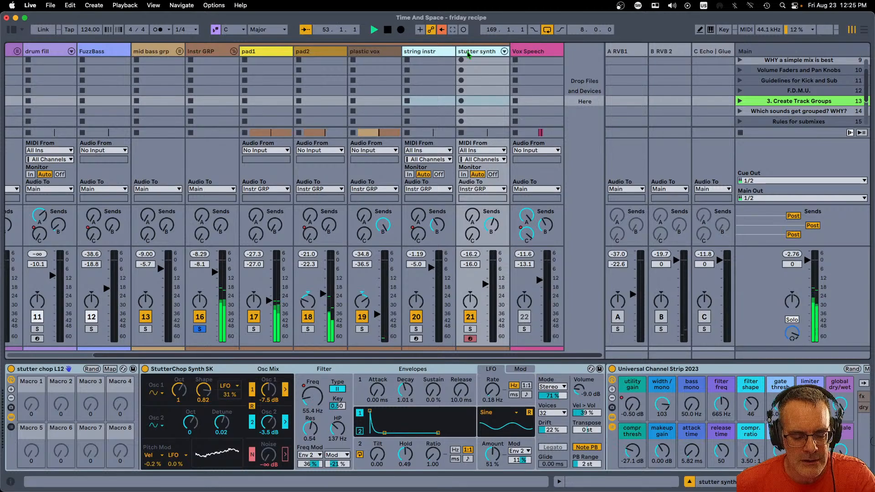
key("super+g")
left_click(429, 55)
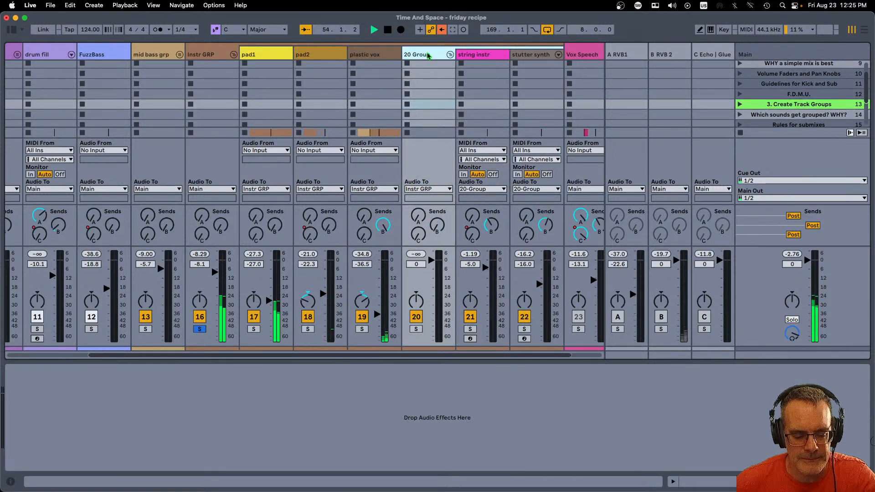
key("super+r")
type("f")
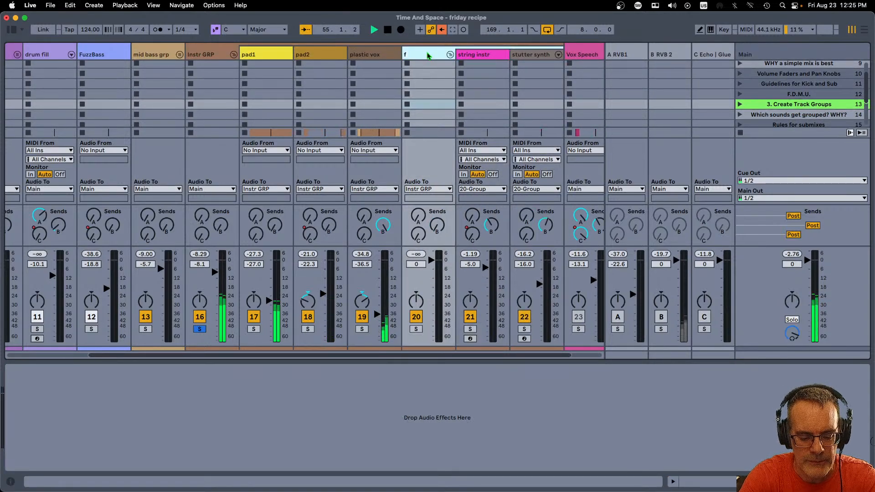
type("ast lead GRP")
key("Return")
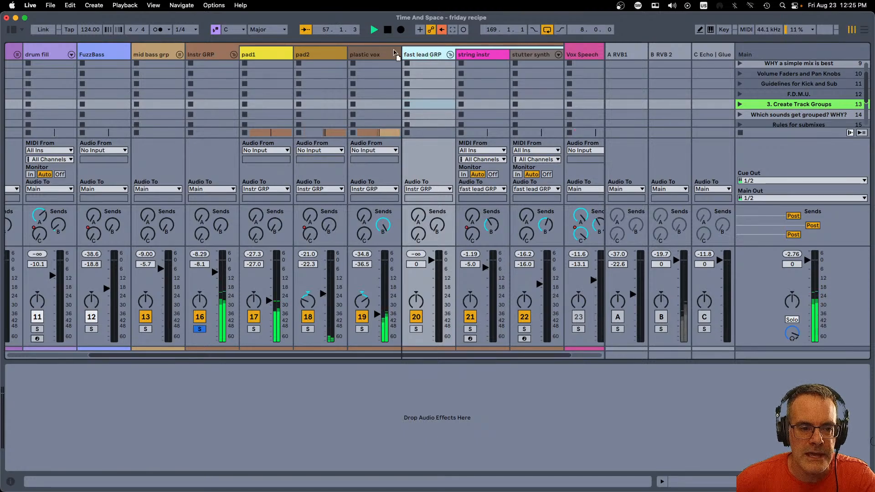
Move fast lead GRP out of Instr GRP to sit directly after mid bass grp, and fold it
left_click_drag(202, 51, 208, 54)
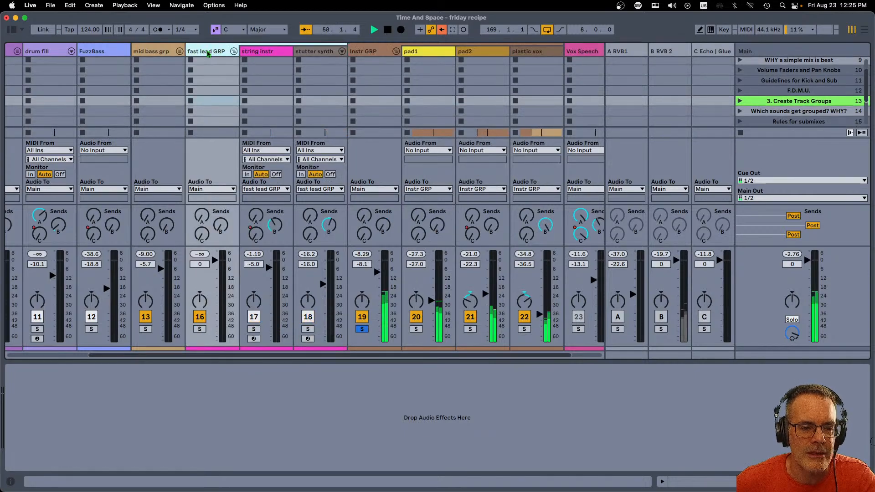
left_click(232, 52)
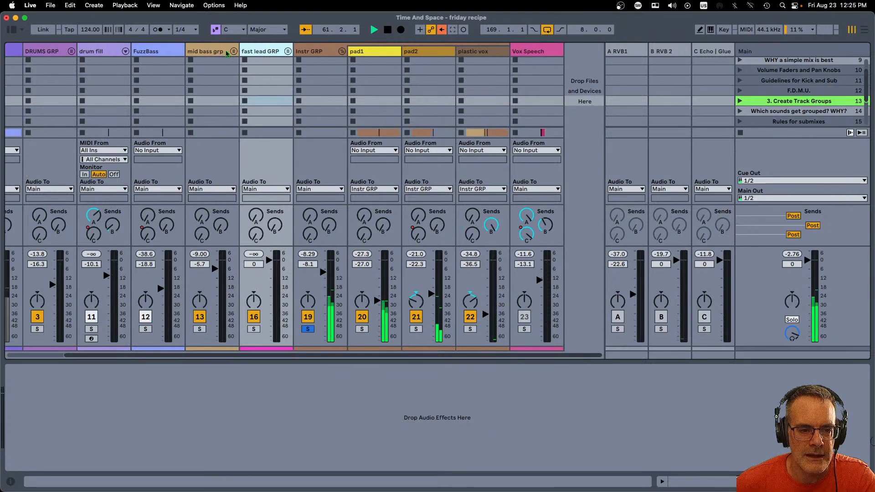
left_click(273, 63)
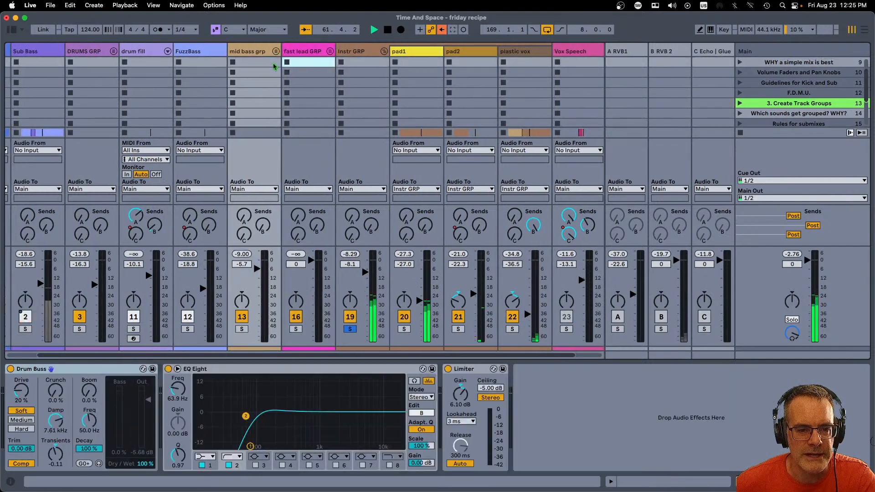
Unsolo Instr GRP and lower its volume to -17.4 dB
left_click(366, 54)
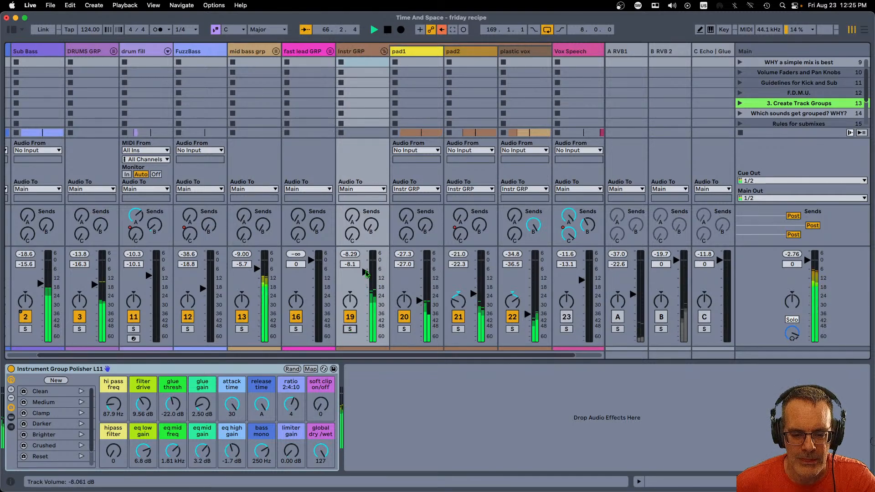
left_click(350, 329)
left_click_drag(350, 264, 361, 289)
Unfold fast lead GRP in the arrangement and restart playback from the bar 161 locator
key("Tab")
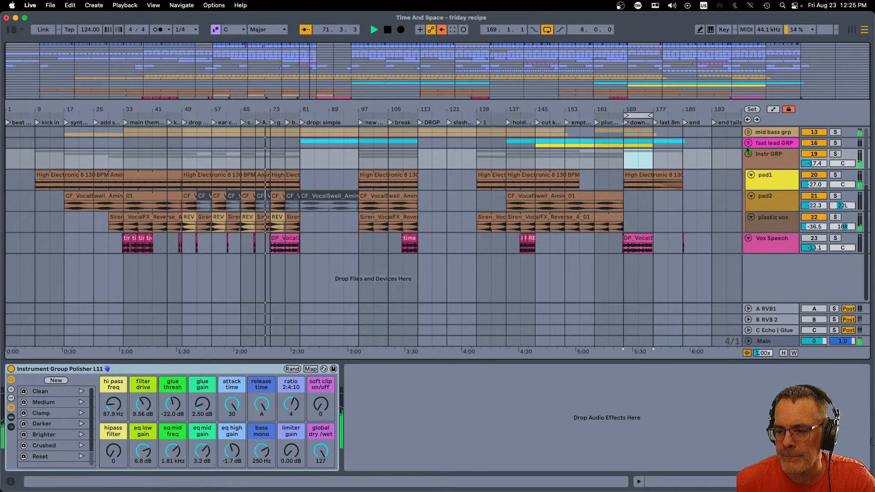
left_click(633, 144)
key("u")
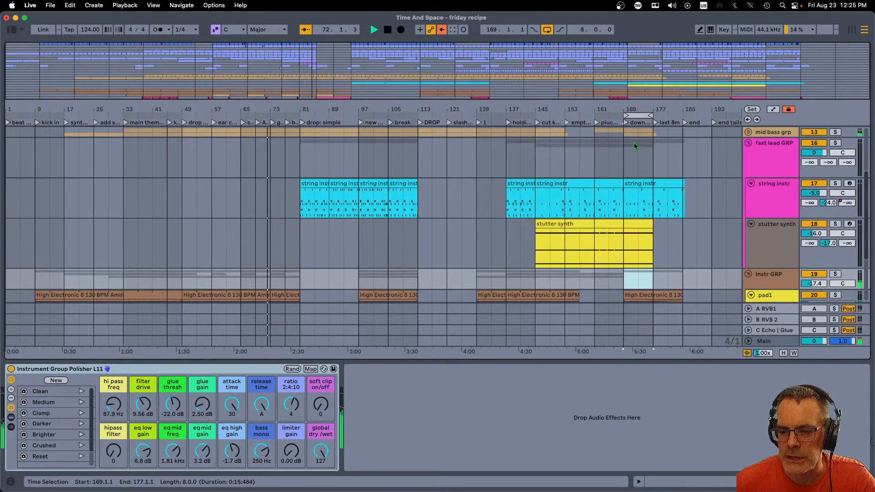
left_click(597, 124)
Solo fast lead GRP in the mixer and pan stutter synth to about 16R and string instr to the opposite side
key("Tab")
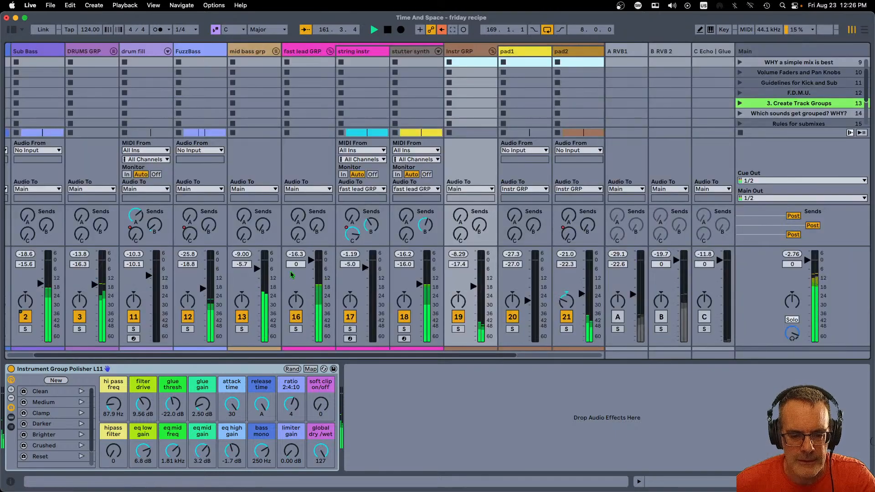
left_click(296, 329)
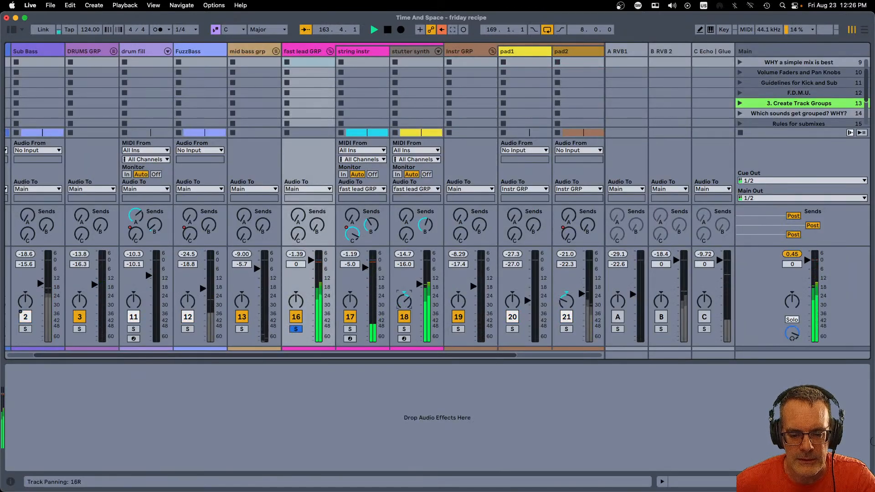
left_click_drag(404, 301, 403, 320)
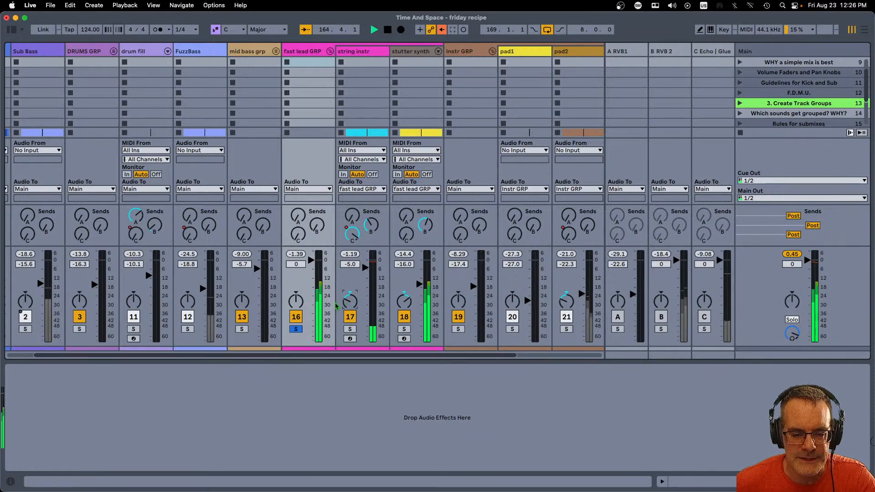
Add a Compressor from the audio effects library to fast lead GRP
left_click(301, 101)
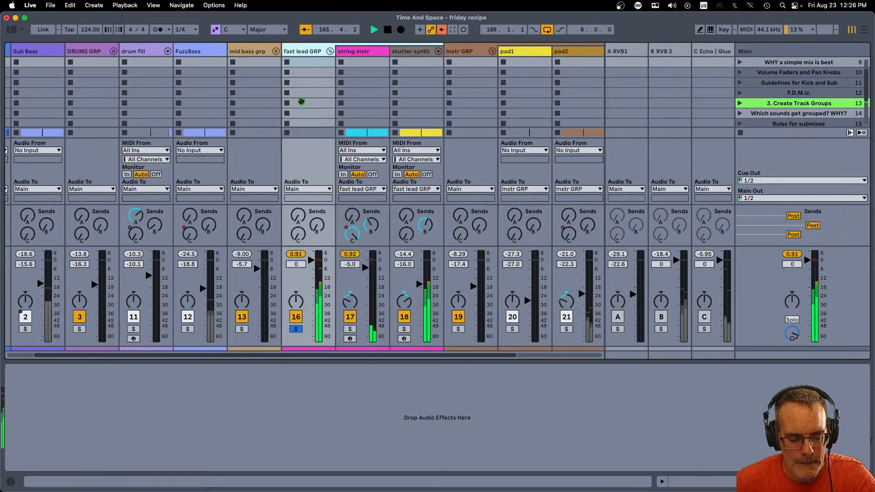
key("super+alt+b")
left_click(90, 254)
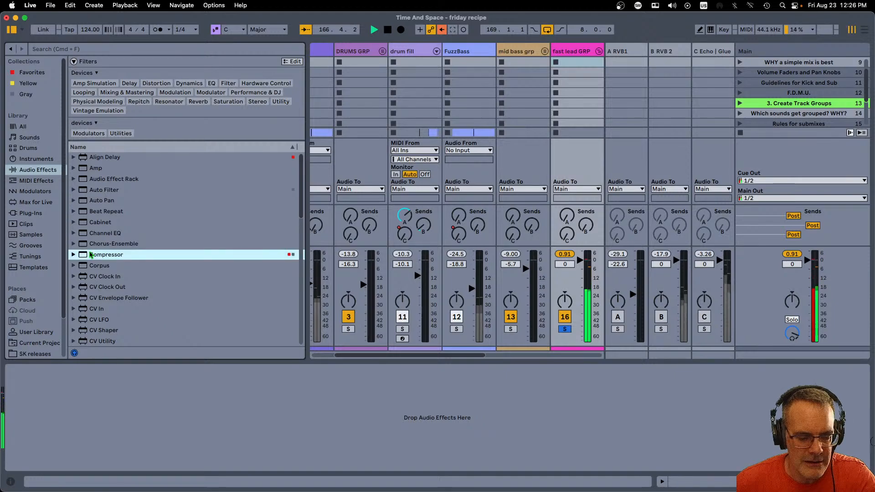
left_click_drag(93, 254, 121, 386)
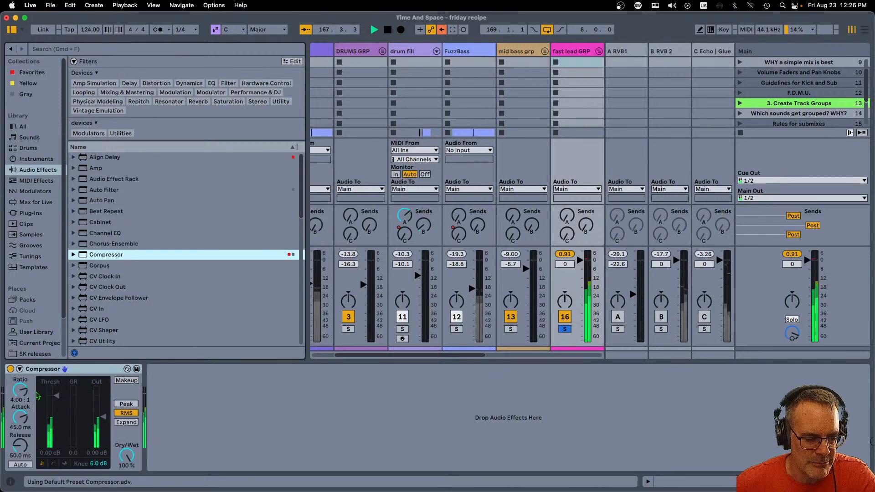
Set fast lead GRP's Compressor to Makeup, Peak mode, 0 dB knee, 0.42 ms attack and -14.2 dB threshold, and unsolo the group
left_click(127, 380)
left_click(123, 405)
left_click_drag(98, 461, 98, 483)
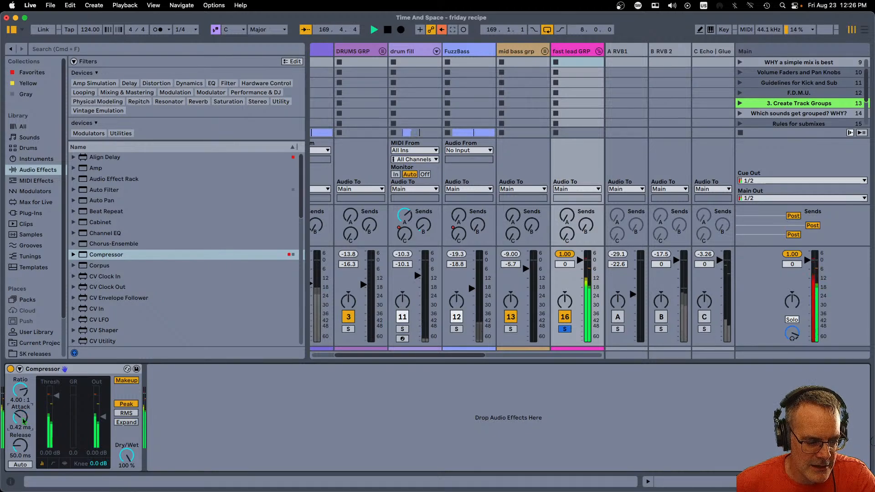
left_click_drag(51, 397, 51, 412)
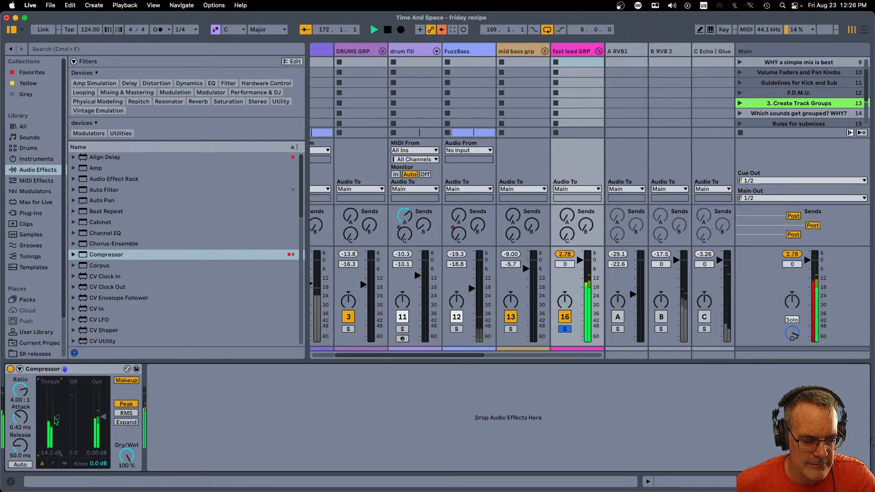
left_click(564, 329)
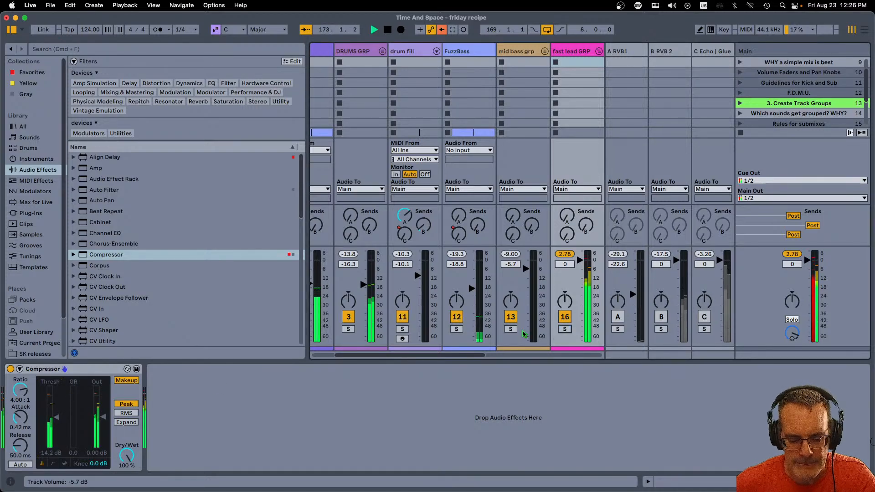
With the browser hidden and playback stopped, fold fast lead GRP and Instr GRP in the mixer
key("super+alt+b")
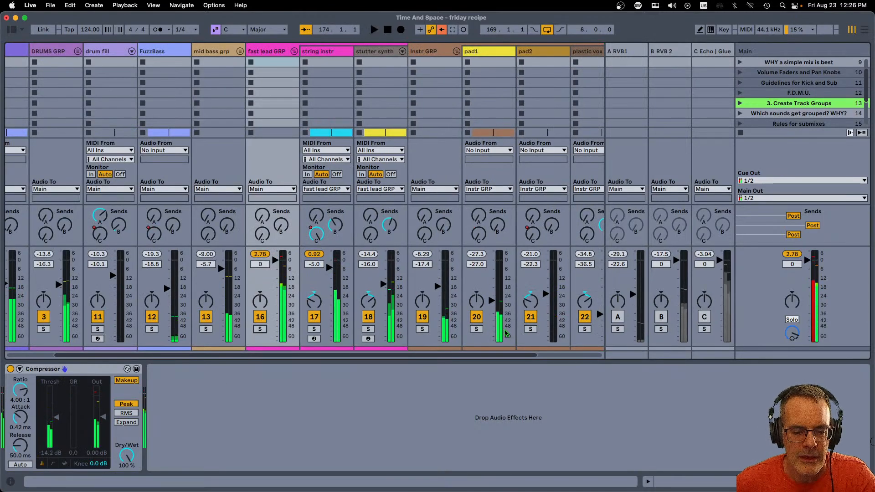
key("space")
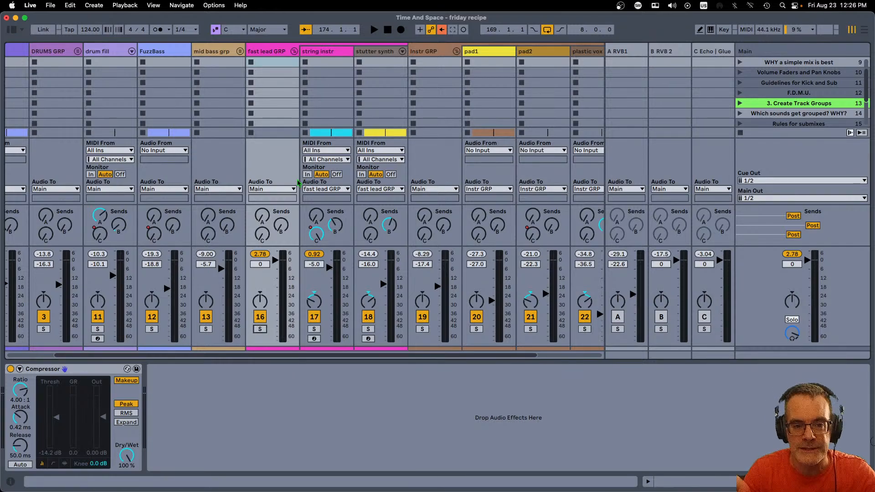
left_click(294, 51)
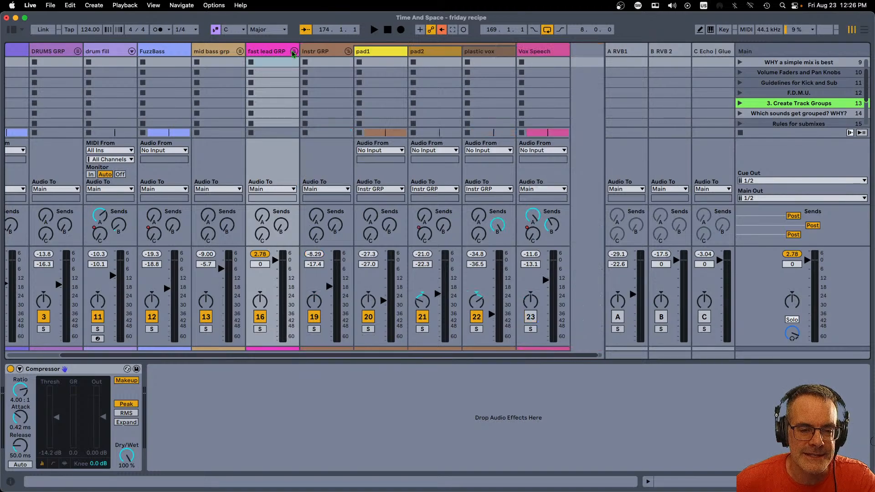
left_click(348, 51)
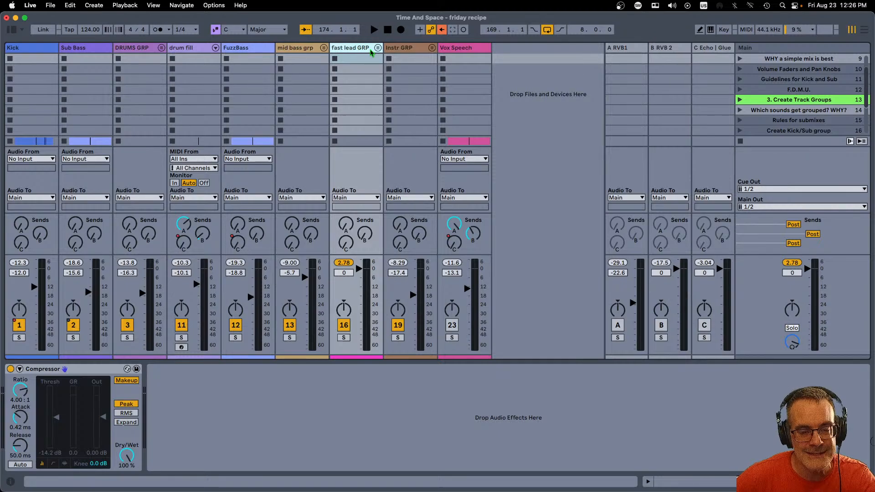
Review the device chains on FuzzBass, mid bass grp, fast lead GRP and Instr GRP
left_click(252, 49)
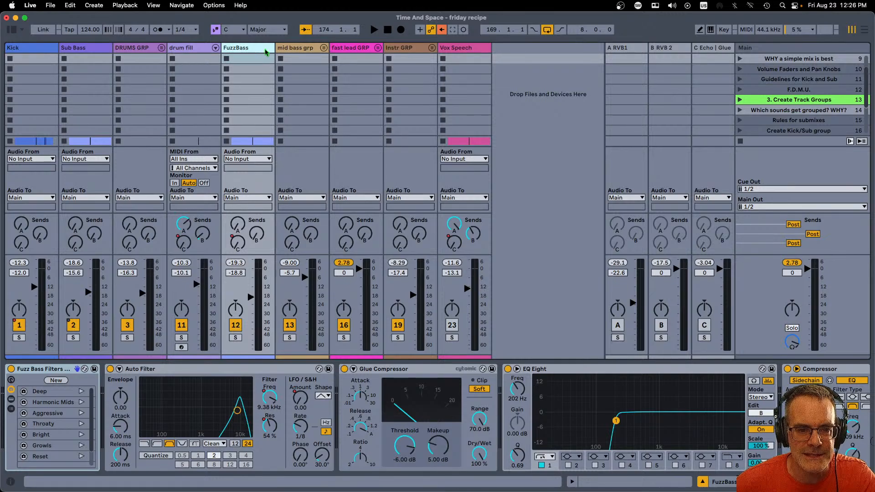
left_click(302, 50)
left_click(358, 48)
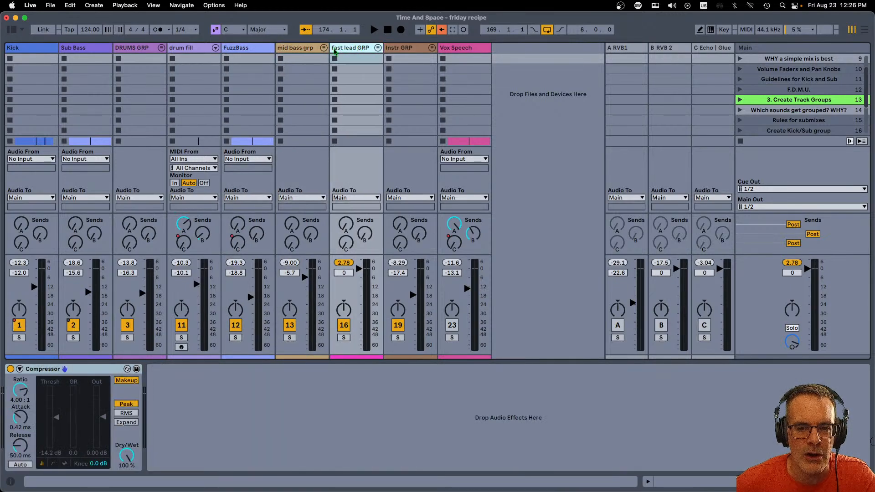
left_click(403, 52)
left_click(342, 53)
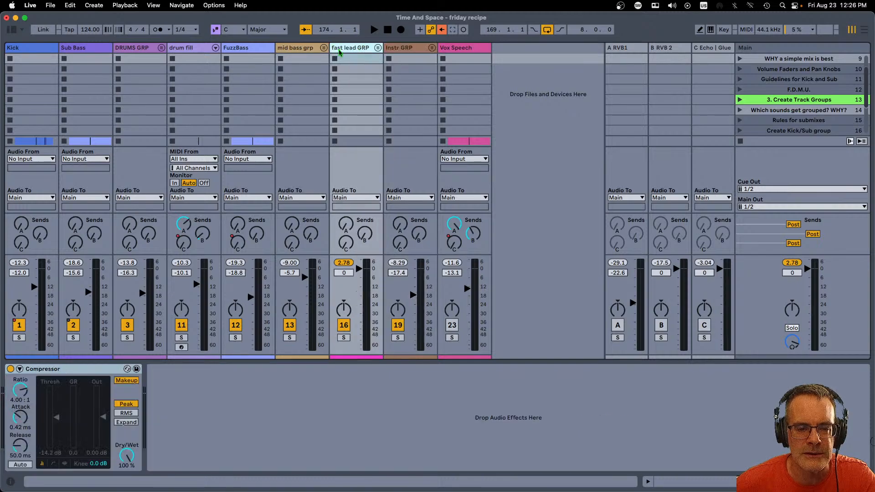
left_click(297, 53)
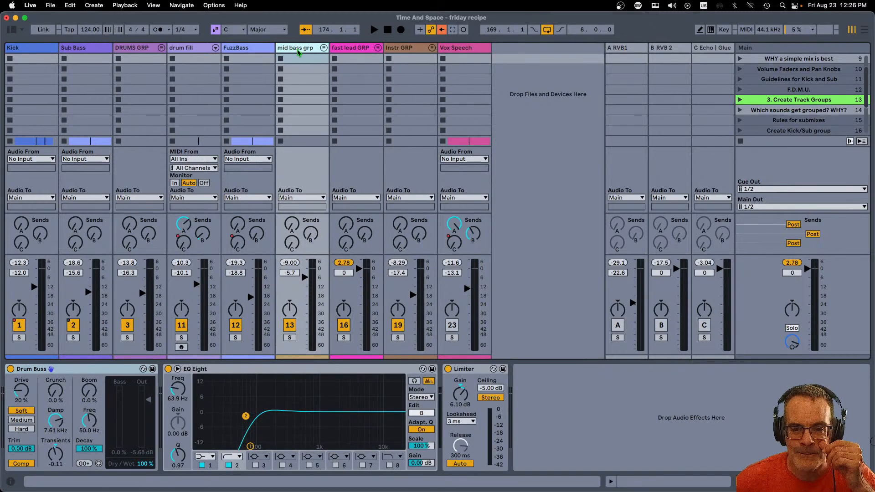
Move on to the "4. FX and Routing" scene and inspect the Hybrid Reverb and Compressor on return A RVB1
scroll(810, 99, "down", 5)
left_click(805, 95)
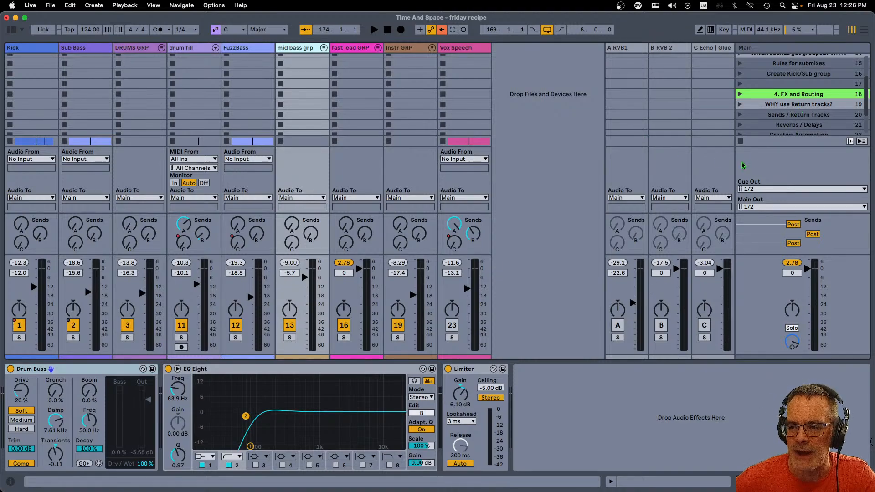
scroll(755, 110, "down", 2)
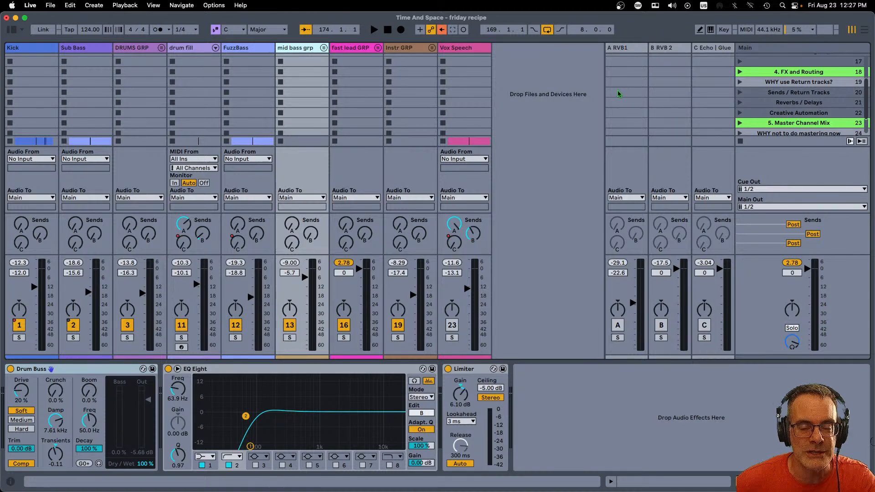
left_click(625, 48)
left_click(112, 370)
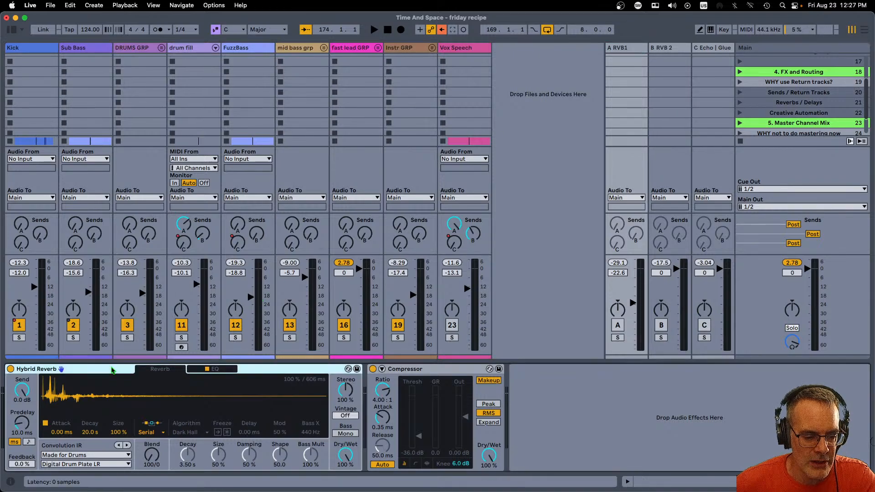
Unfold DRUMS GRP, look through toploop 1, toploop 2, Snare, crashhh and drum fill, and fold the group again
left_click(161, 48)
left_click(185, 53)
left_click(231, 51)
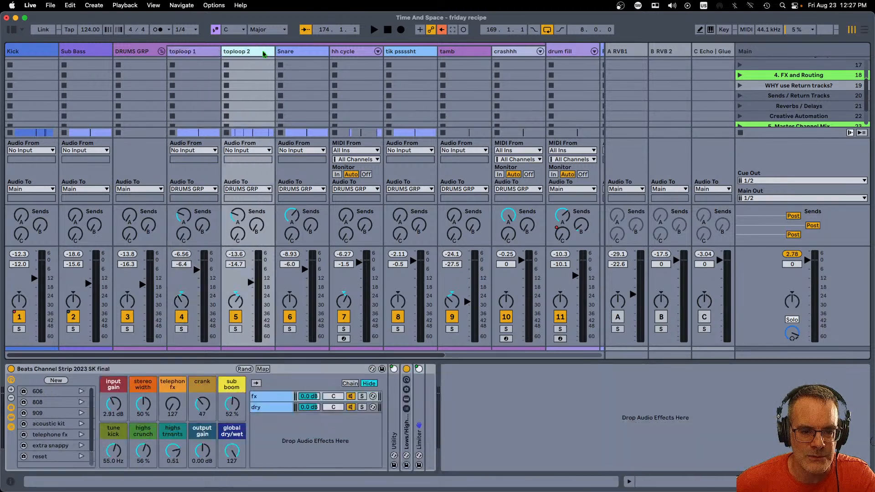
left_click(291, 51)
left_click(509, 53)
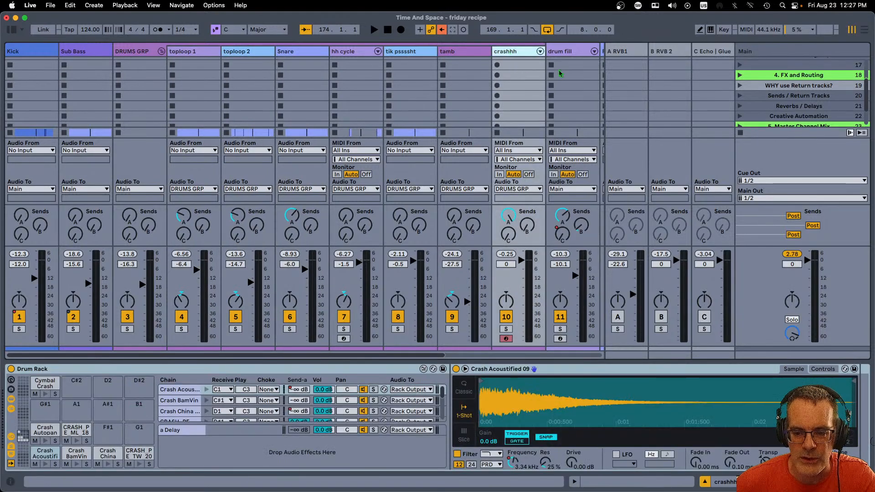
left_click(573, 49)
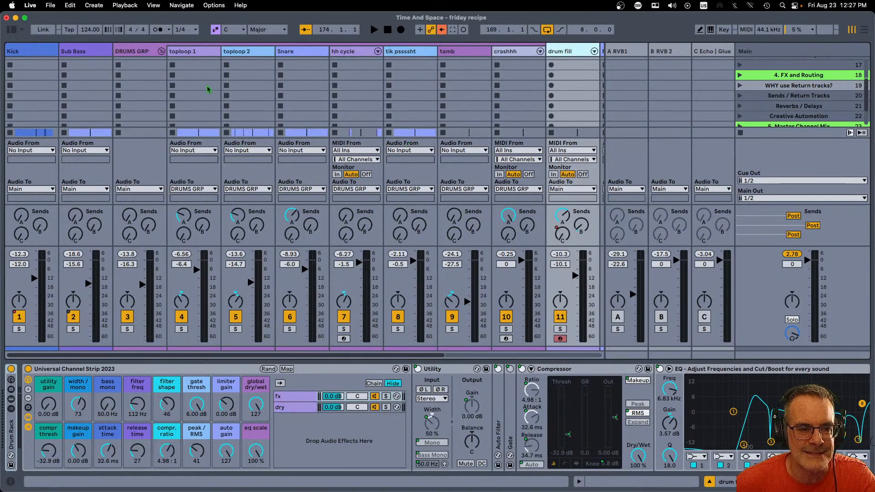
left_click(161, 51)
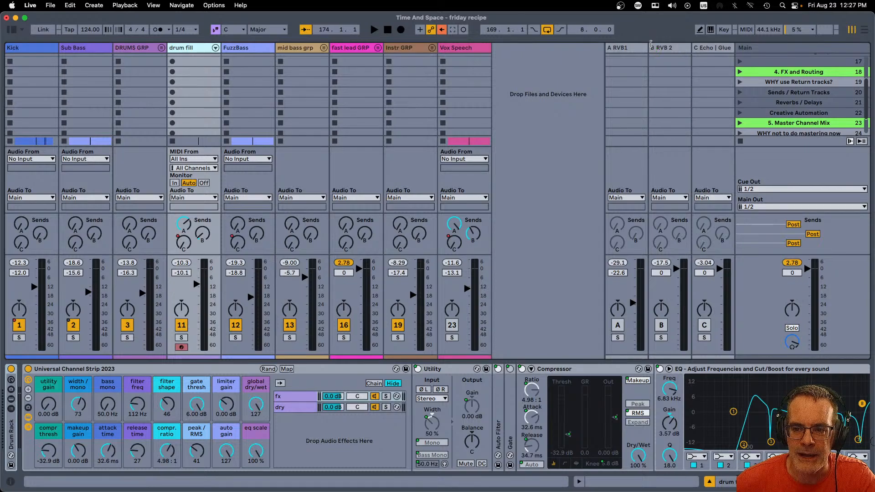
Show return A RVB1's devices, unfold DRUMS GRP and hide the mixer's In/Out section
left_click(630, 55)
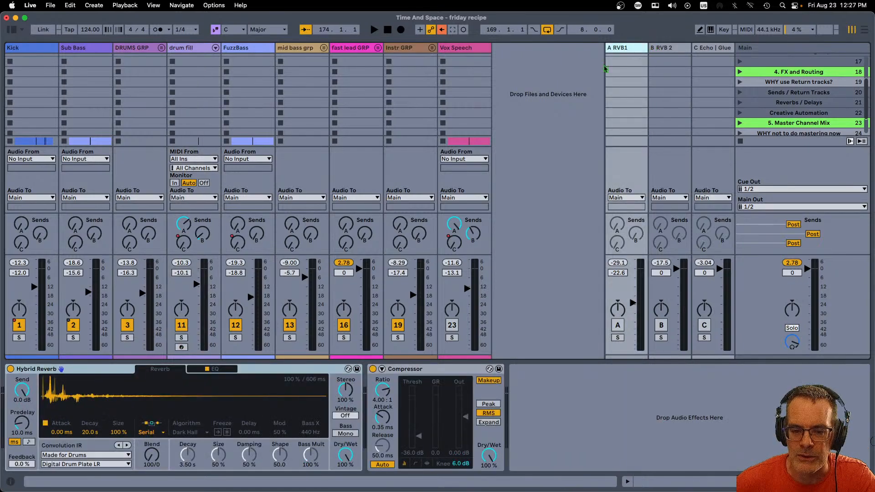
left_click(161, 48)
left_click(184, 221)
key("super+alt+i")
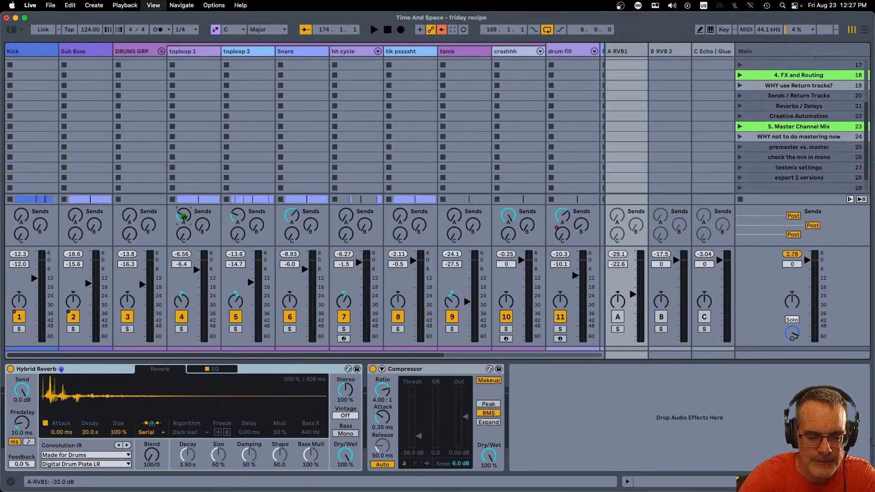
Play DRUMS GRP soloed, activate return A RVB1 and raise its volume to about -3.4 dB
left_click(128, 329)
key("space")
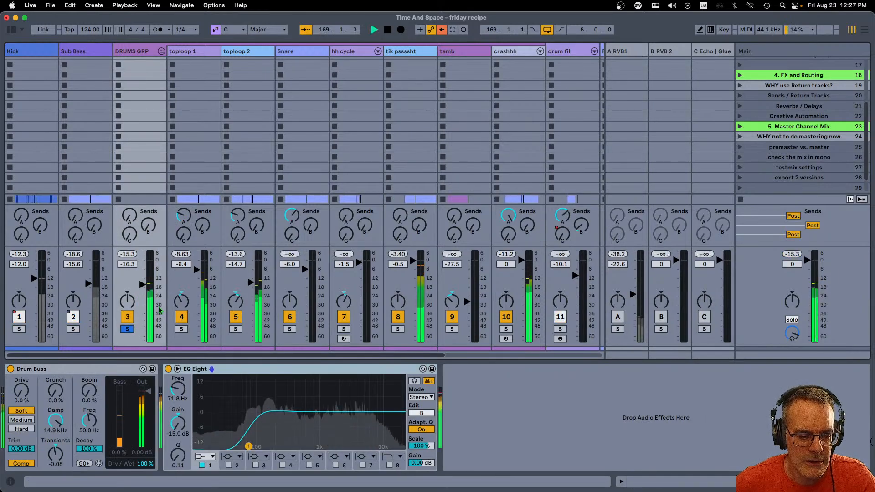
left_click(617, 317)
left_click_drag(632, 294, 632, 265)
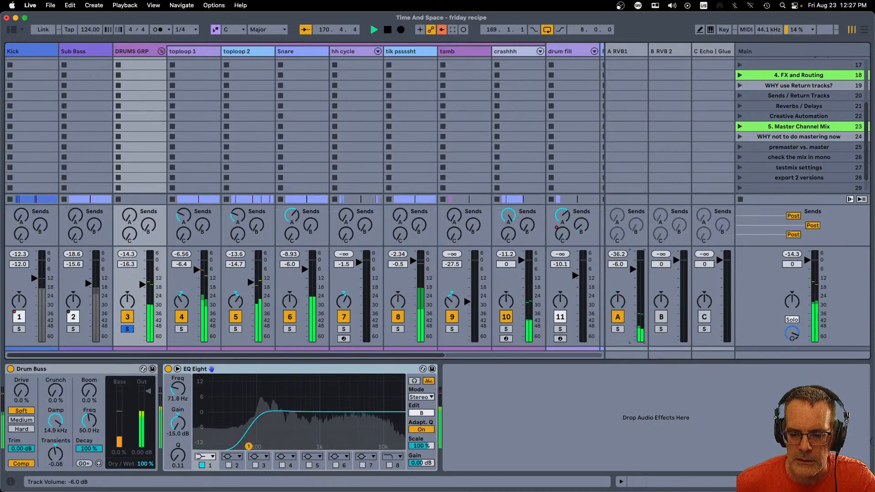
left_click(618, 329)
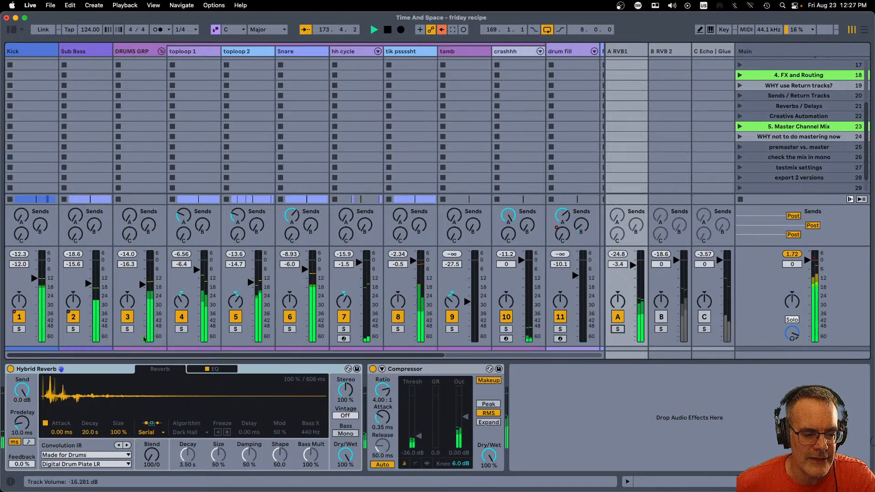
left_click(127, 329)
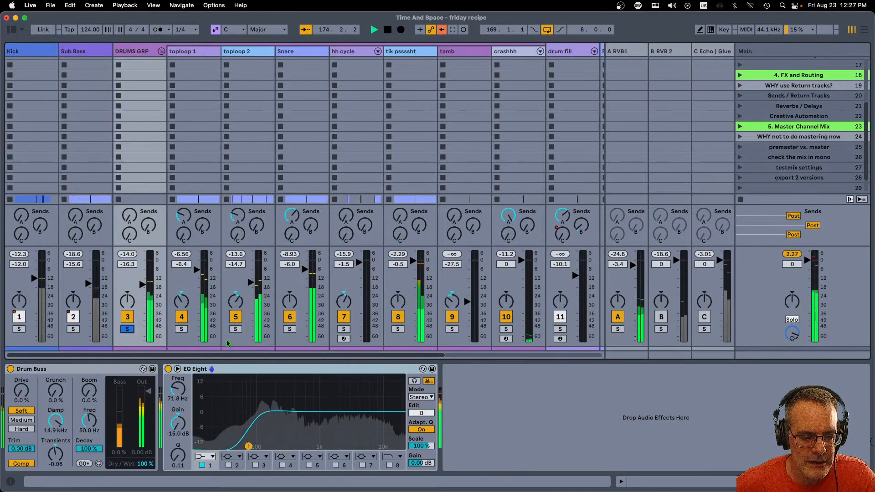
Lower A RVB1's volume to -11.4 dB while comparing the drums with the return off and on, and stop playback
left_click(619, 56)
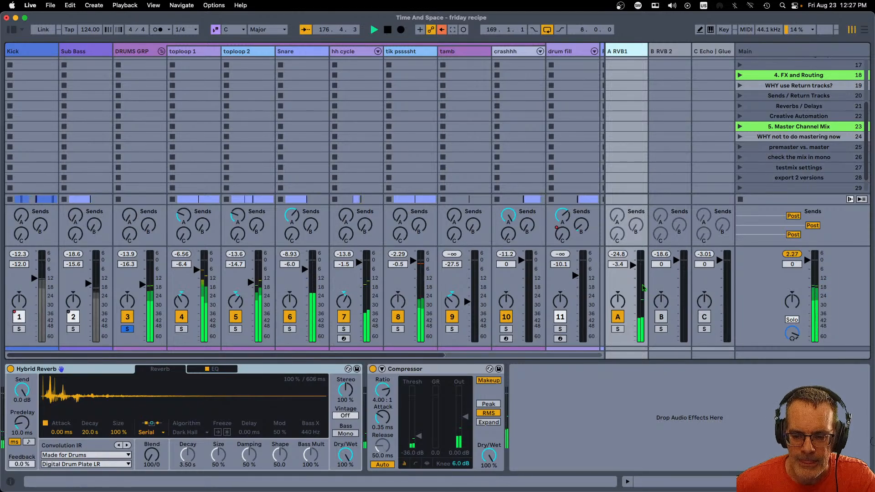
left_click_drag(643, 287, 643, 335)
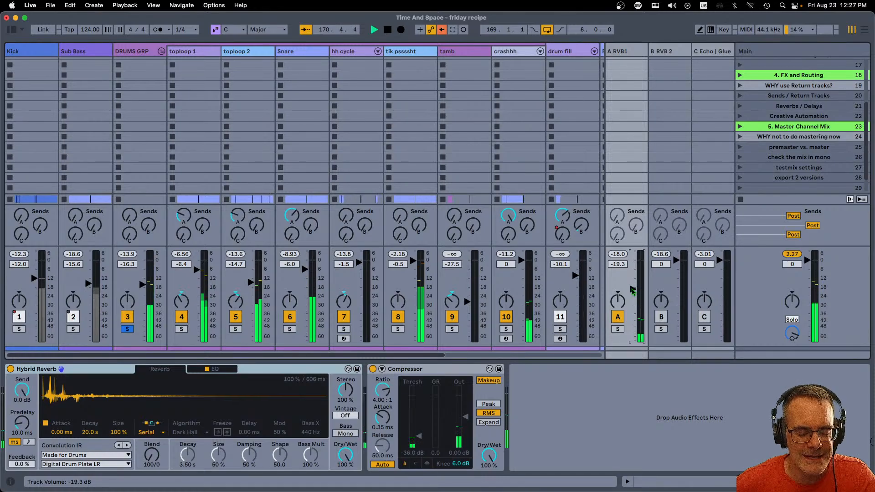
left_click_drag(632, 290, 632, 281)
left_click(618, 317)
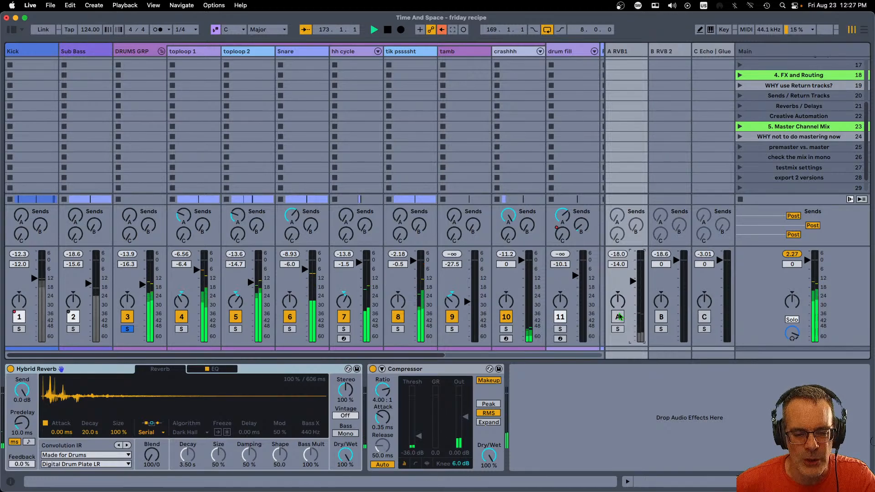
left_click(618, 317)
left_click_drag(632, 281, 633, 277)
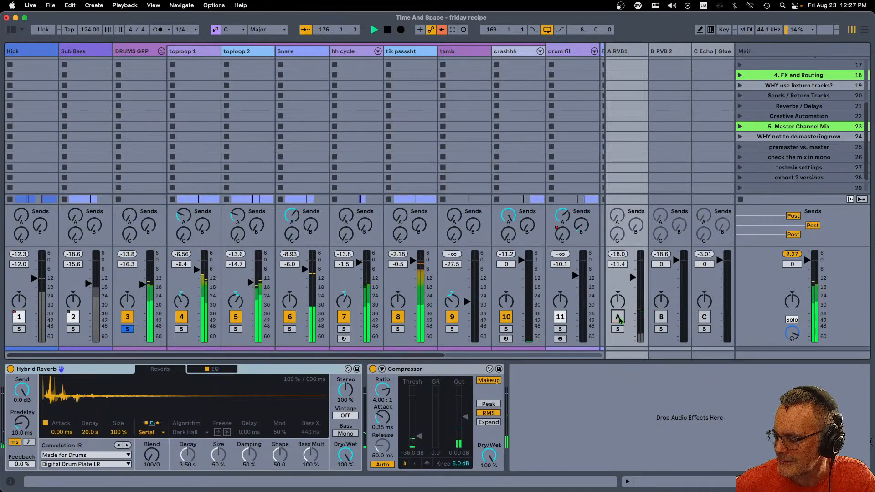
key("space")
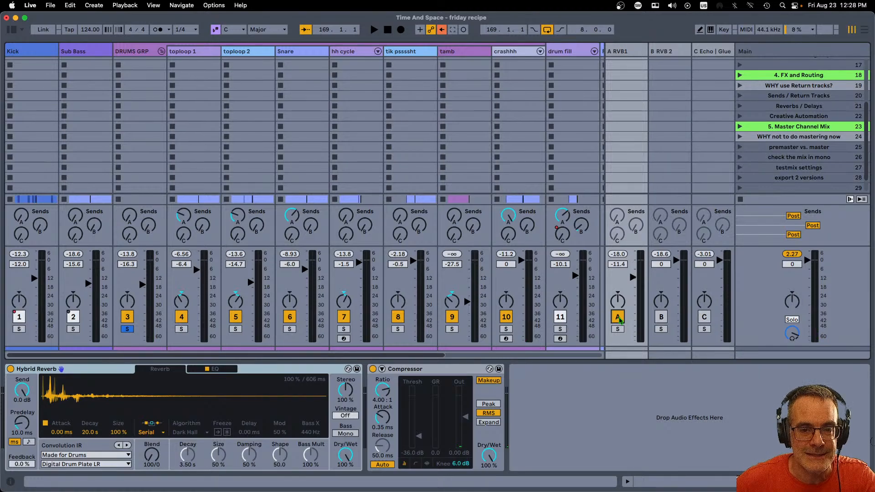
During playback, set A RVB1's volume to -11.7 dB and its Hybrid Reverb EQ high shelf to 3.36 kHz at -4.5 dB
key("space")
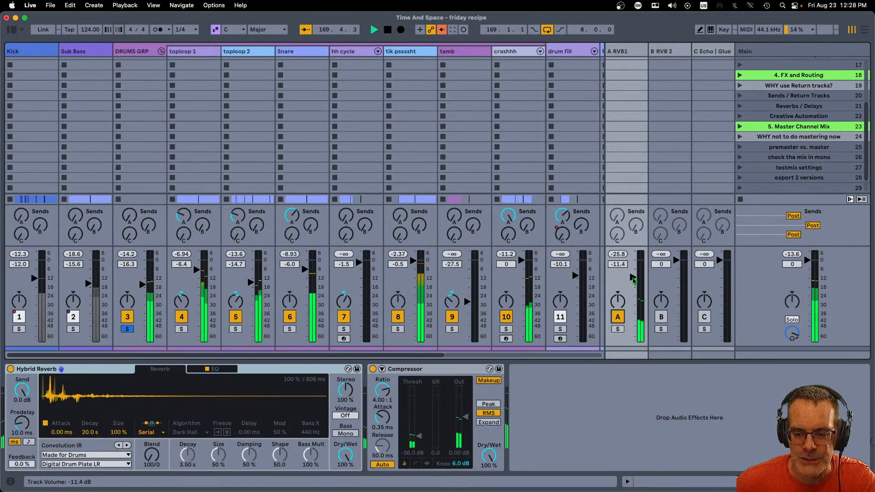
left_click(234, 372)
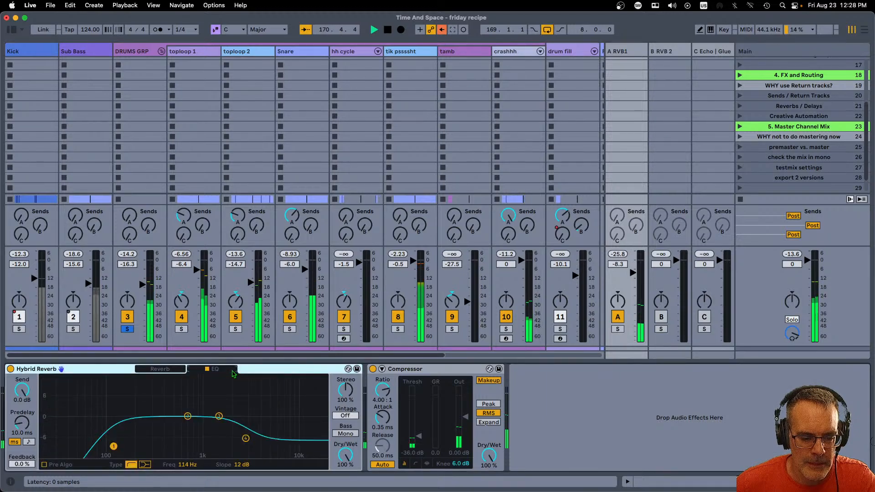
left_click_drag(633, 273, 633, 279)
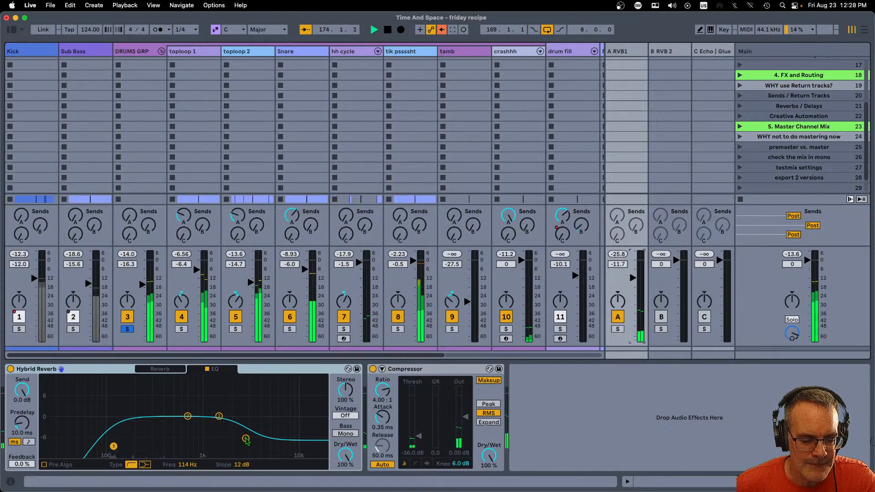
mouse_move(246, 440)
left_mouse_down()
mouse_move(251, 388)
mouse_move(238, 377)
mouse_move(250, 385)
mouse_move(252, 432)
left_mouse_up()
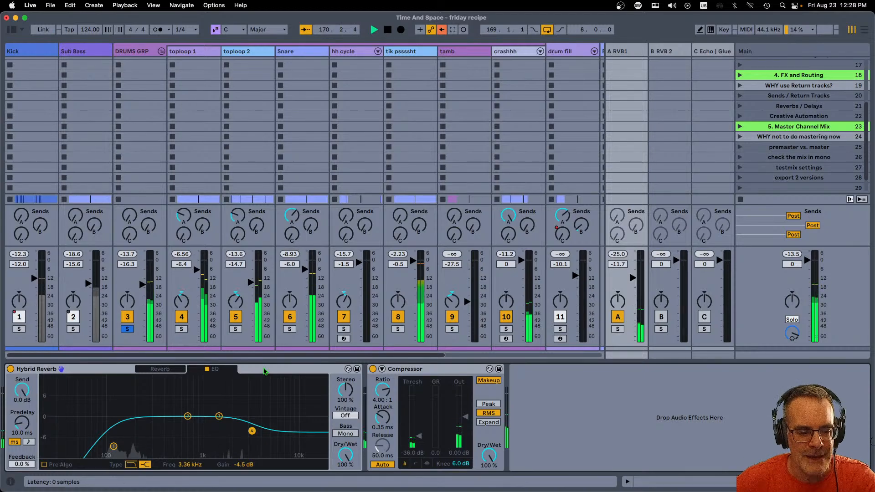
Unsolo DRUMS GRP and show the devices on return B RVB 2
left_click(127, 329)
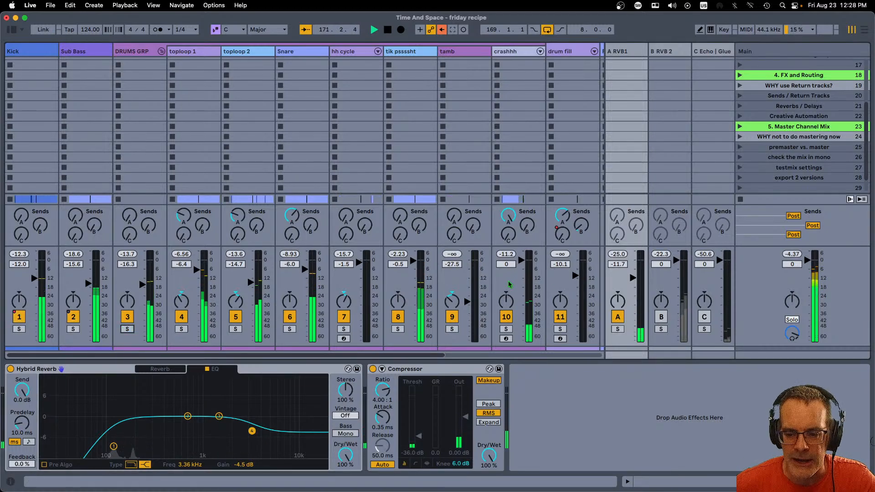
left_click(665, 51)
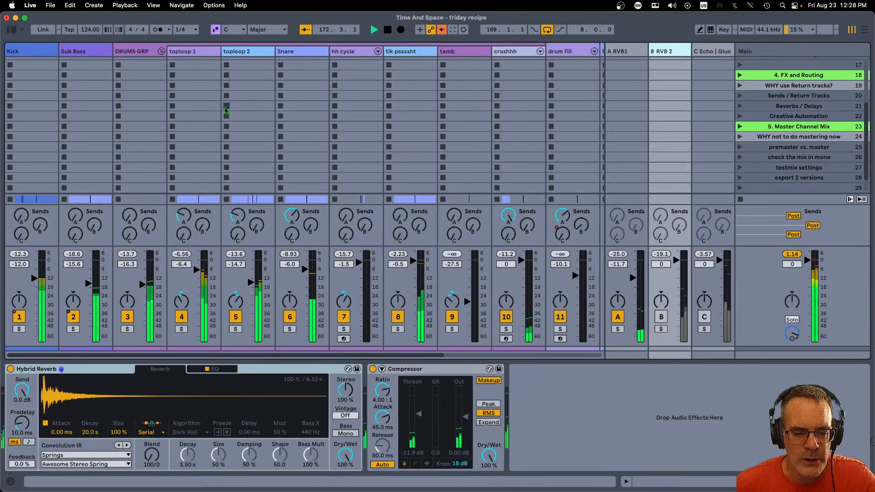
Collapse DRUMS GRP, expand mid bass grp, and play Plucks soloed with only reverb return B RVB 2 active
left_click(161, 51)
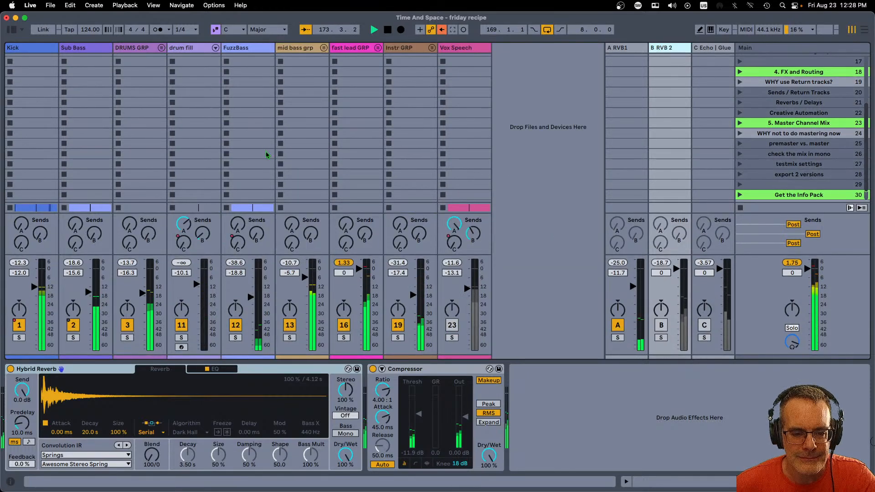
left_click(324, 47)
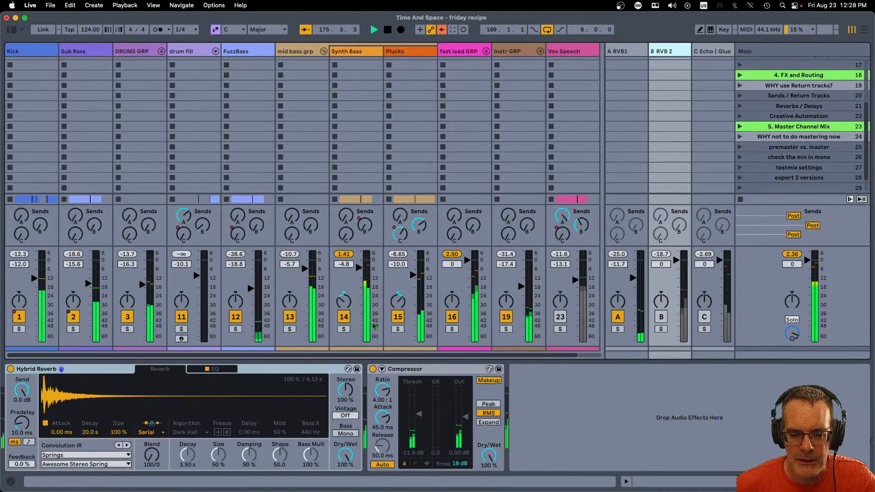
left_click(398, 329)
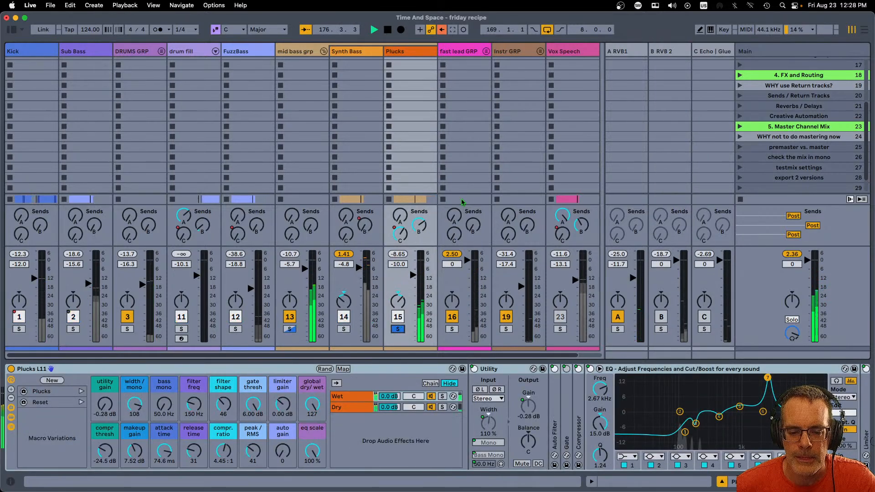
left_click(662, 316)
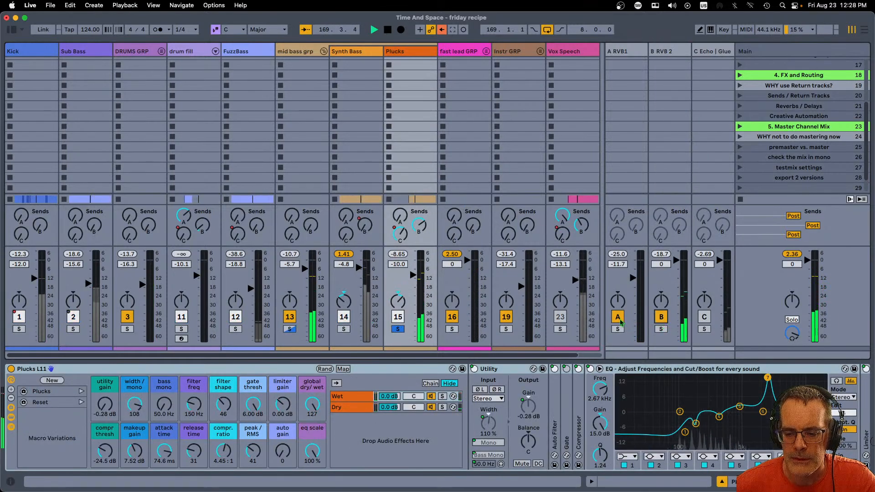
Set the high shelf in B RVB 2's Hybrid Reverb EQ to 3.71 kHz at -2.8 dB and unsolo Plucks
left_click(667, 54)
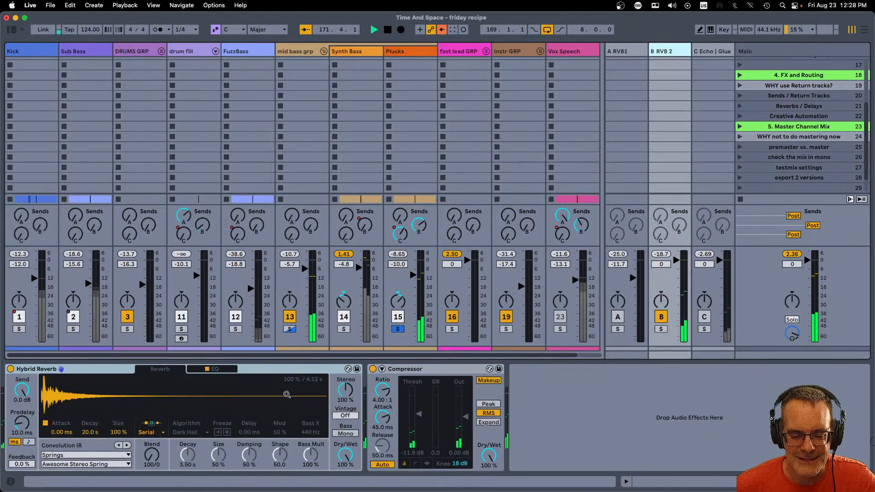
left_click(214, 369)
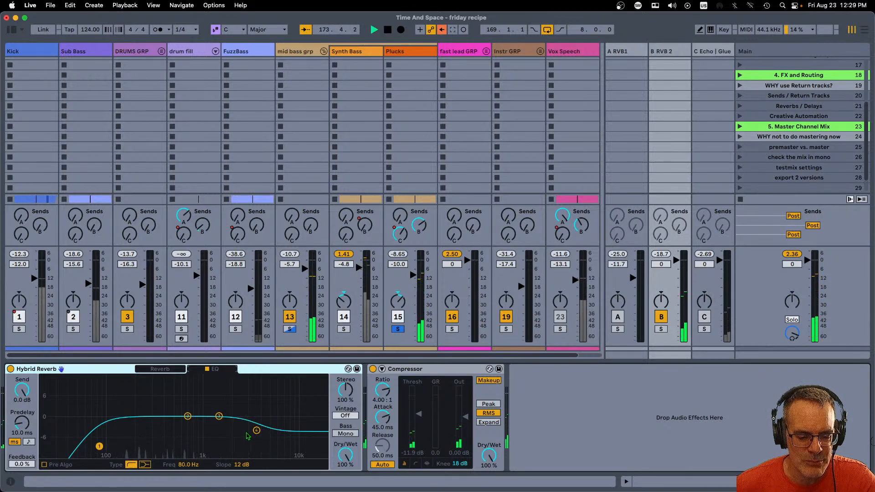
mouse_move(256, 431)
left_mouse_down()
mouse_move(254, 395)
mouse_move(255, 425)
left_mouse_up()
left_click(397, 329)
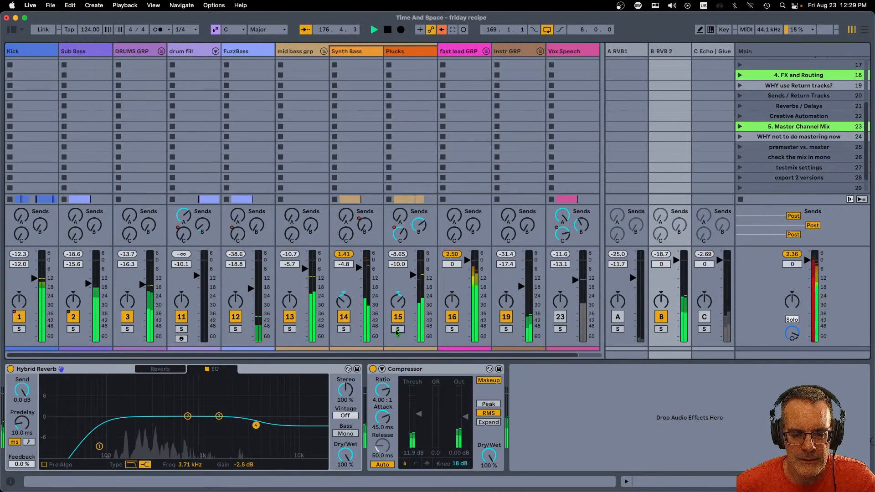
Audition Synth Bass soloed with its send to B RVB 2 raised, re-enable the overridden automation, and unsolo it
left_click(343, 329)
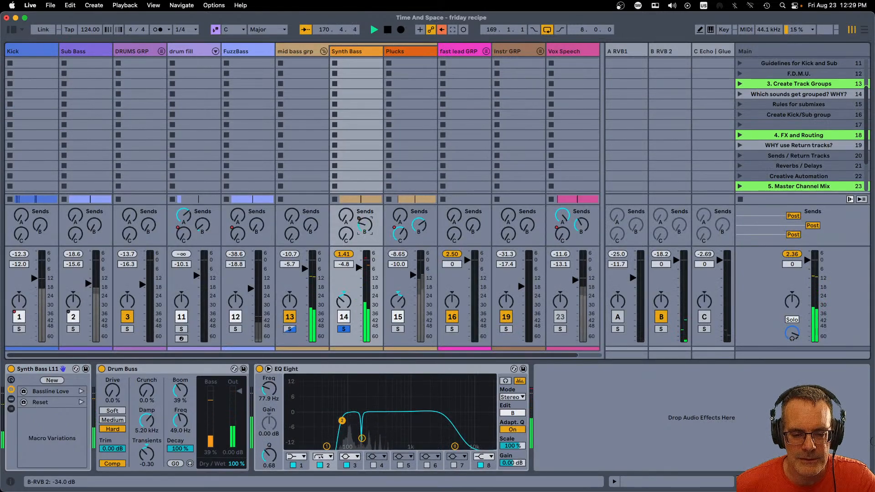
left_click_drag(365, 226, 365, 220)
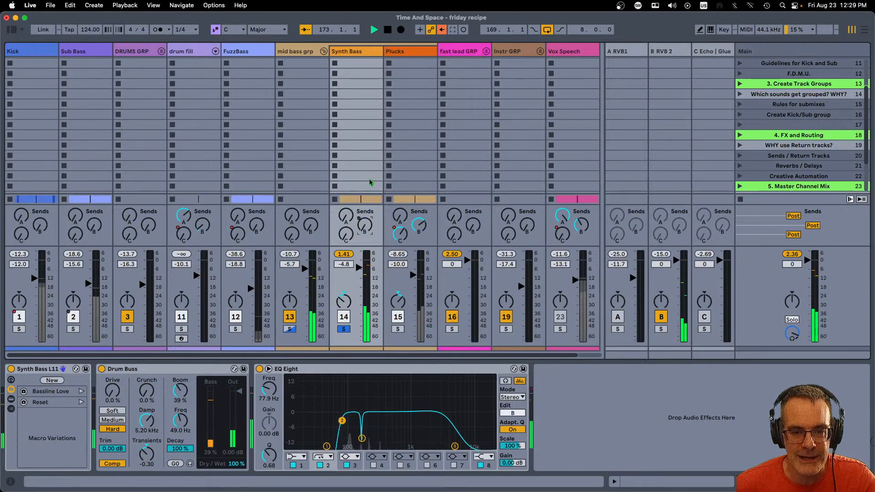
left_click(441, 30)
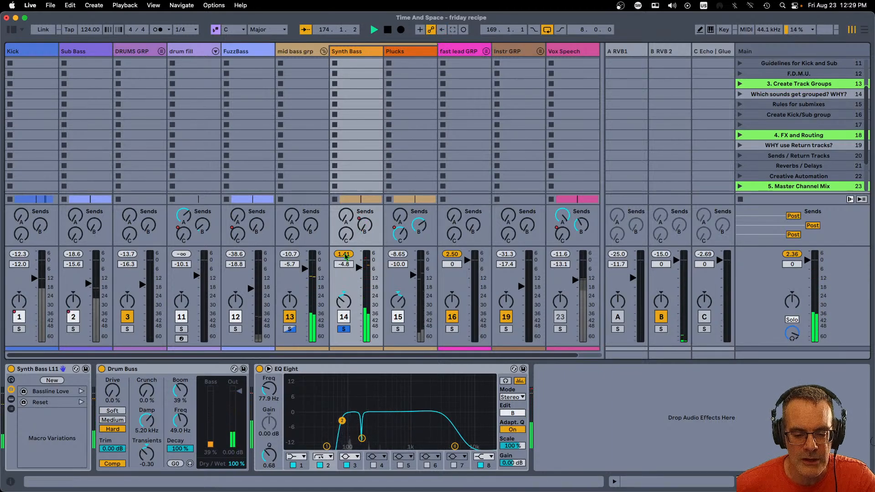
left_click(342, 328)
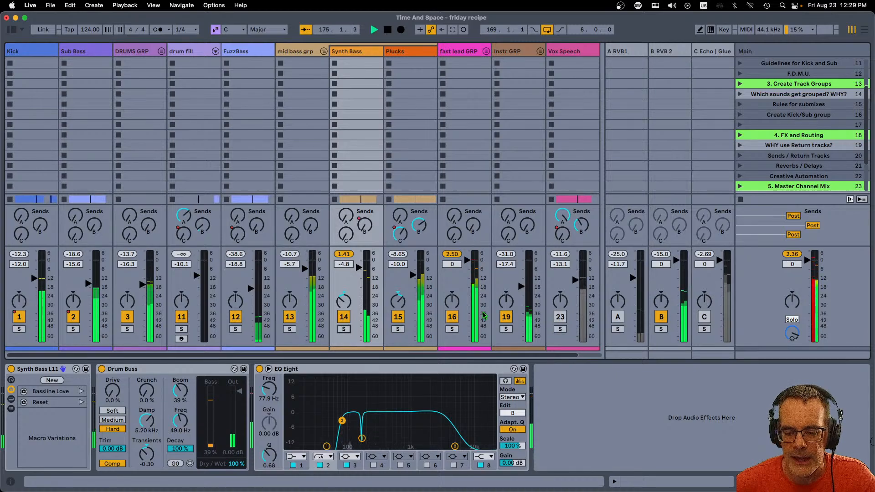
Play Vox Speech soloed, compare its sends to both reverbs, set send A to -15.0 dB, and unsolo it
scroll(476, 307, "right", 2)
left_click(524, 328)
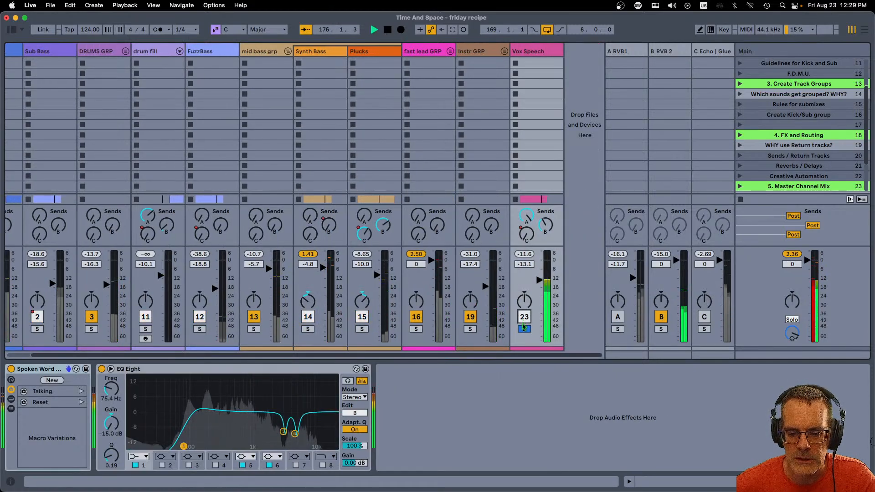
scroll(544, 226, "up", 5)
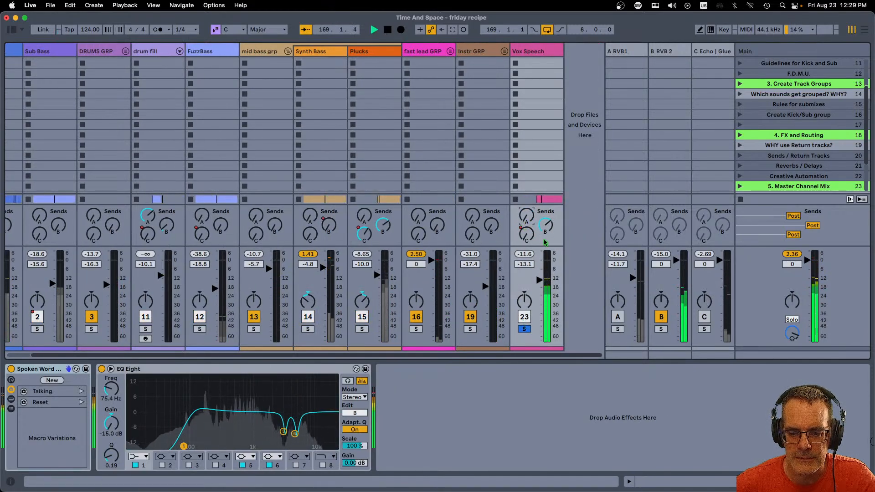
scroll(545, 230, "down", 10)
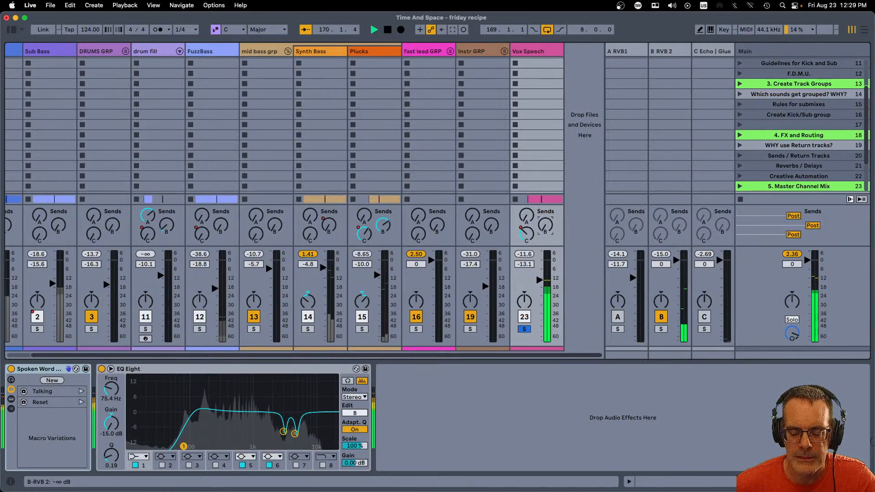
scroll(545, 230, "up", 6)
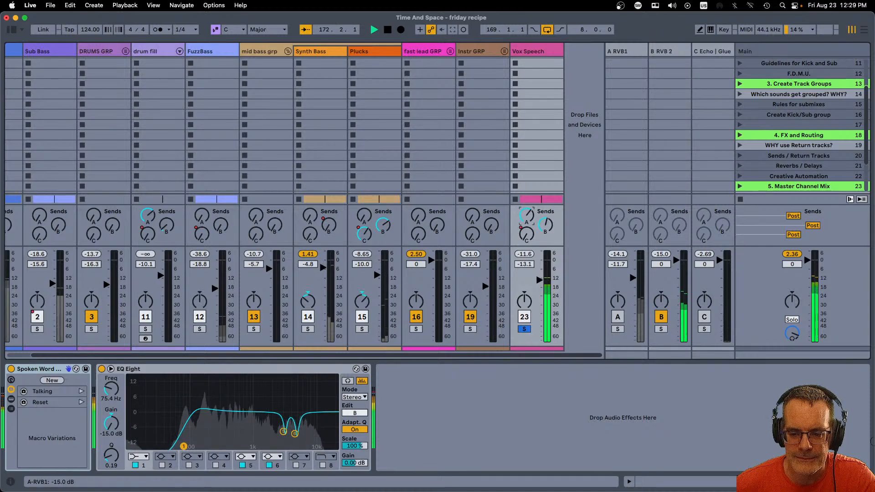
left_click(523, 329)
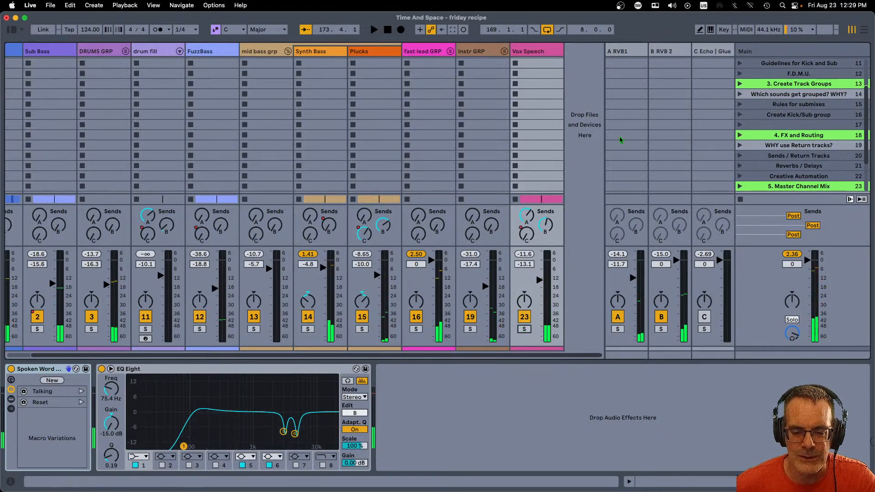
Play Vox Speech soloed with return C Echo | Glue activated, raise its send C to maximum, and stop playback
left_click(626, 53)
left_click(663, 53)
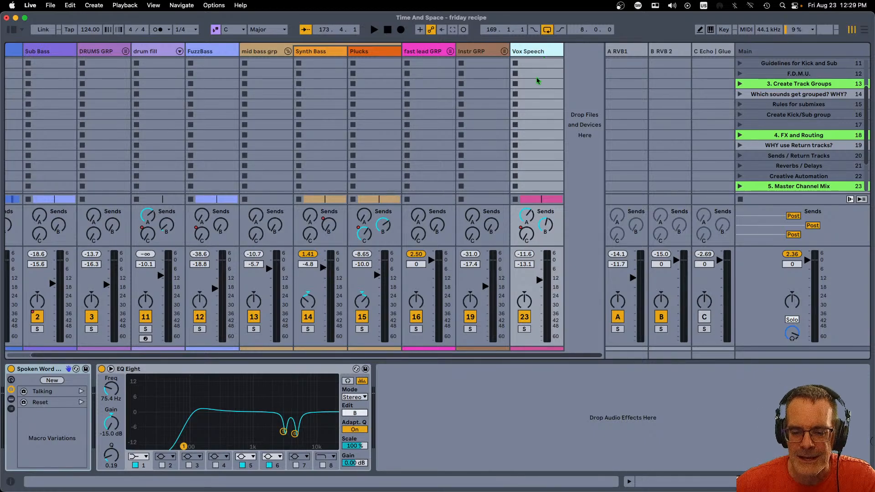
key("space")
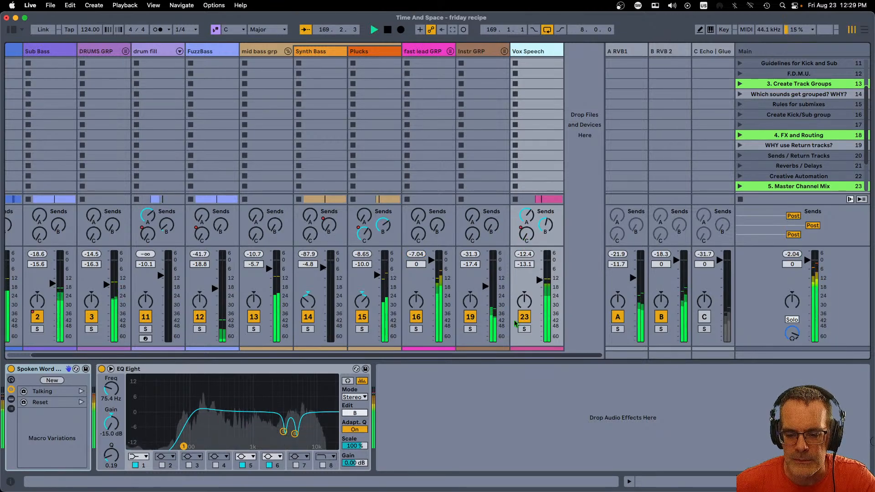
left_click_drag(526, 235, 525, 229)
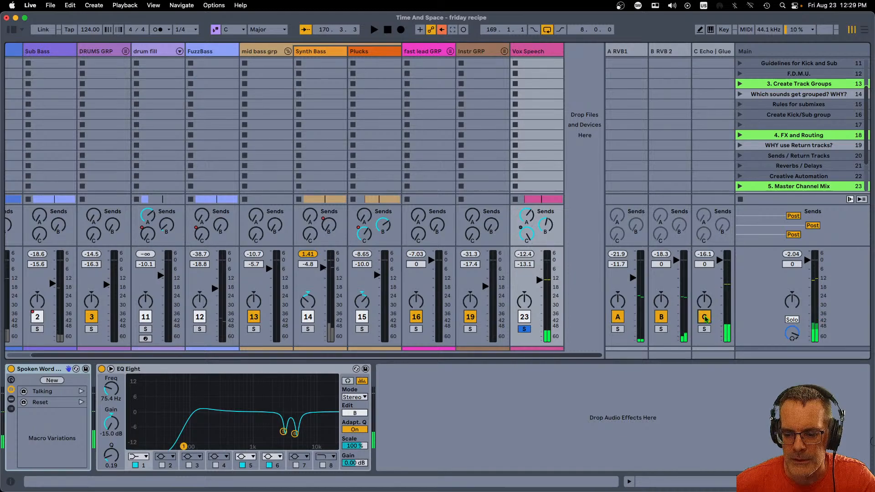
key("space")
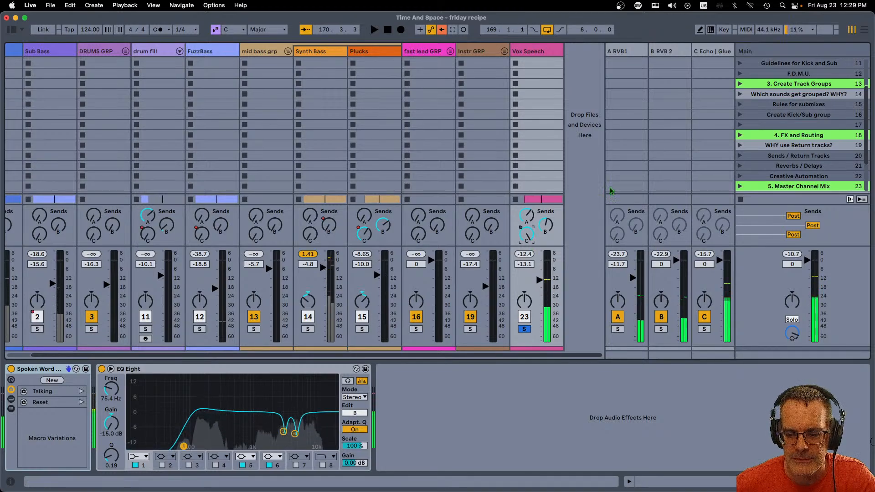
Show the devices on return C Echo | Glue, and unsolo and deactivate Vox Speech
left_click(709, 50)
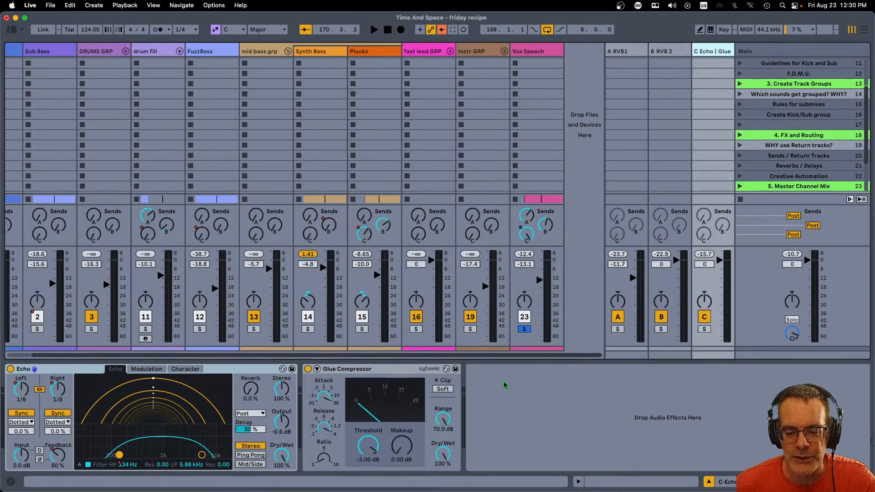
left_click(523, 328)
left_click(524, 317)
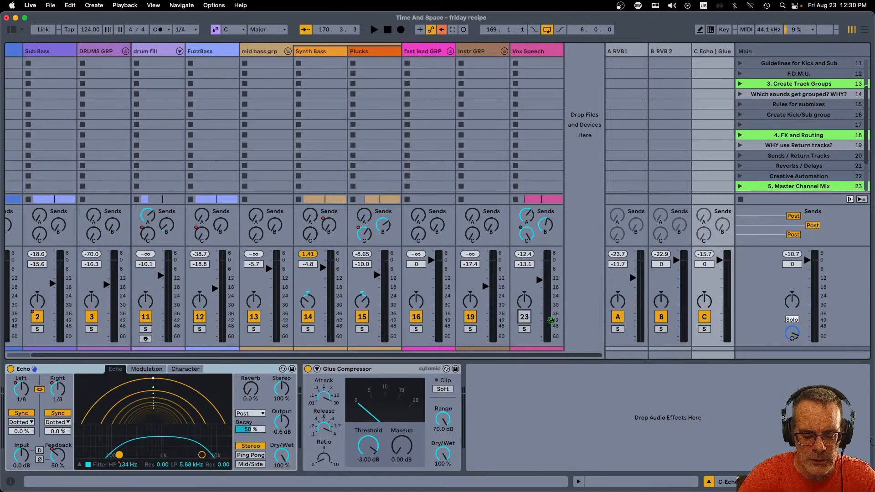
Hide the mixer and device view and highlight the scenes for Cleanup Individual Channels, Rough Mix Levels and Create Track Groups
key("super+alt+m")
key("super+alt+l")
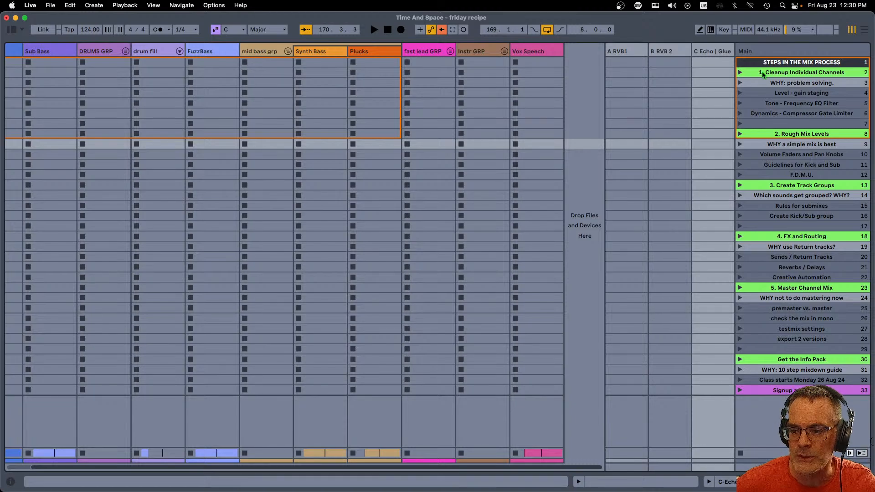
left_click(763, 73)
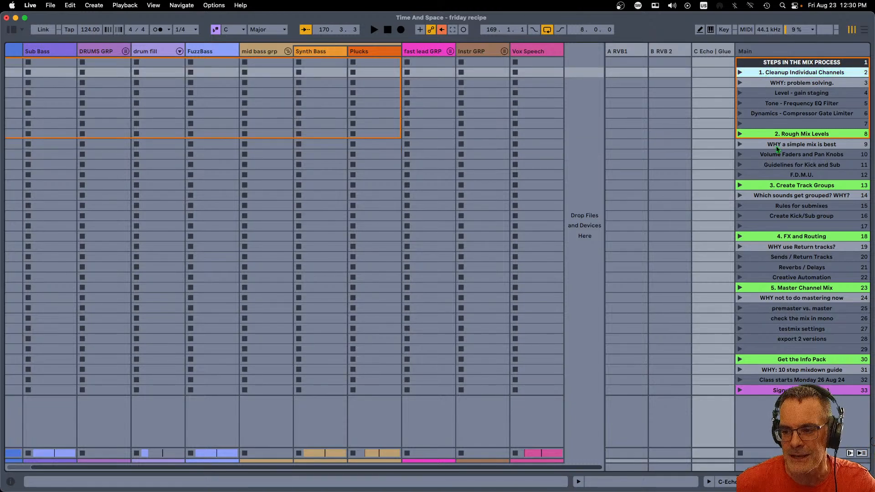
left_click(760, 134)
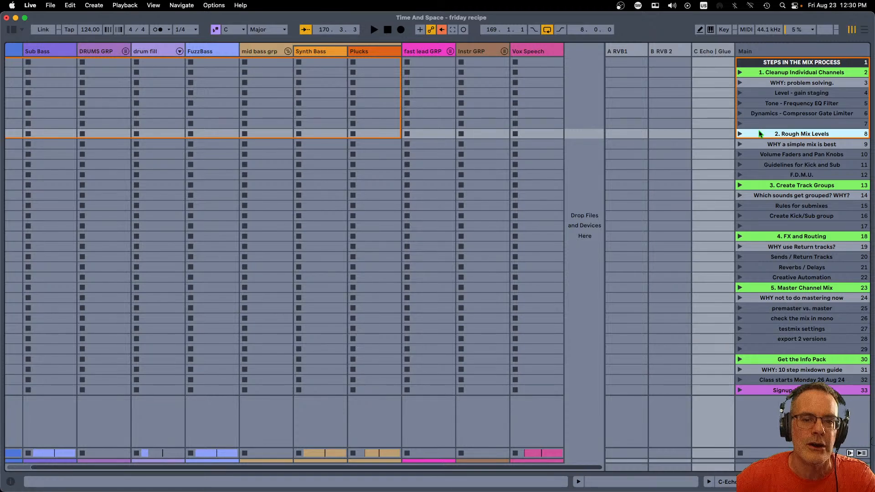
left_click(763, 186)
Bring back the mixer, collapse mid bass grp, and highlight the scenes 4. FX and Routing and Creative Automation
key("super+alt+m")
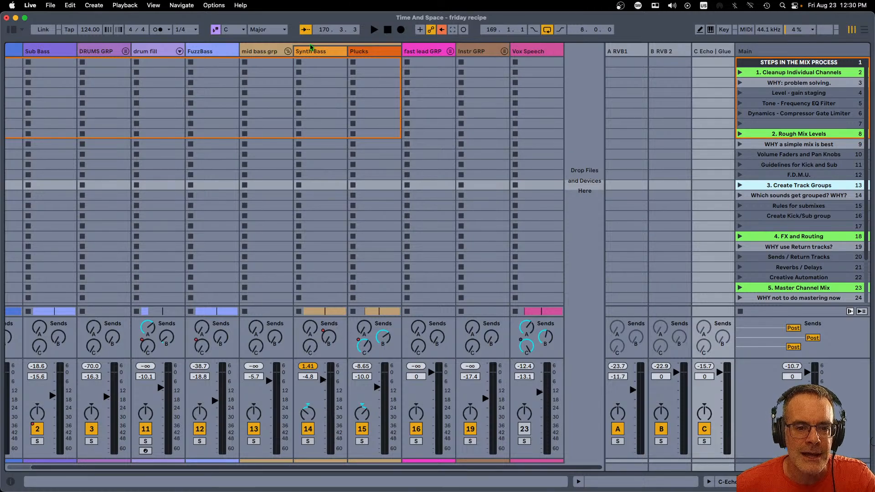
left_click(287, 51)
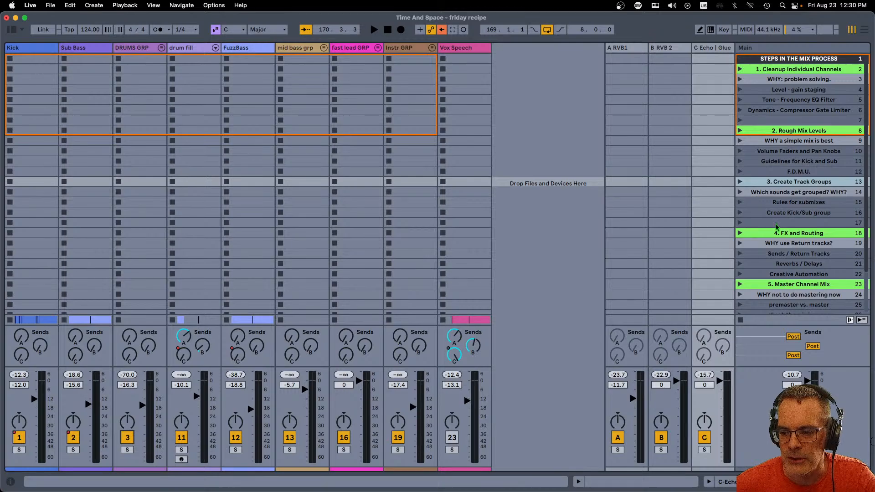
left_click(771, 234)
scroll(772, 227, "down", 5)
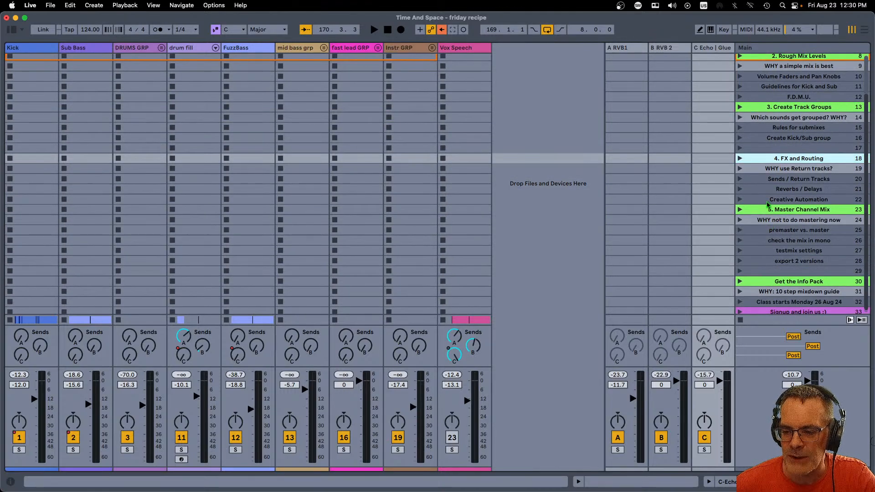
left_click(768, 202)
Highlight the reverb returns A RVB1 and B RVB 2 and send B on fast lead GRP
left_click(631, 50)
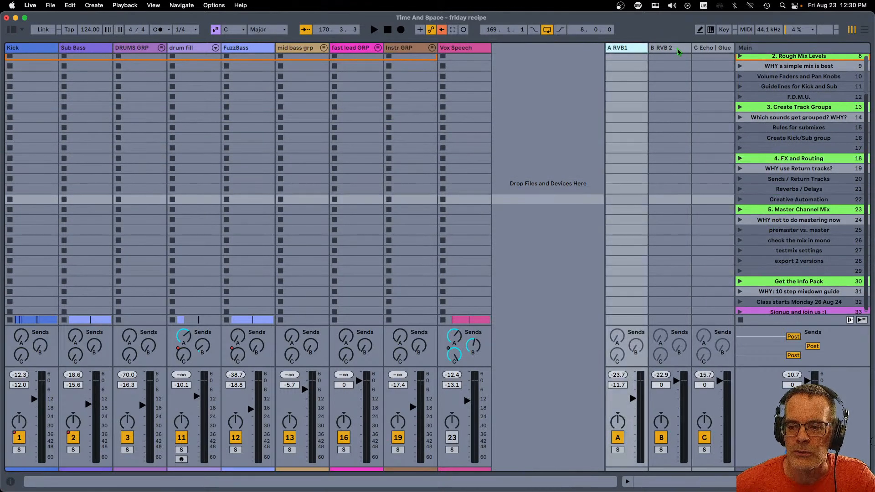
left_click(679, 51)
left_click(363, 353)
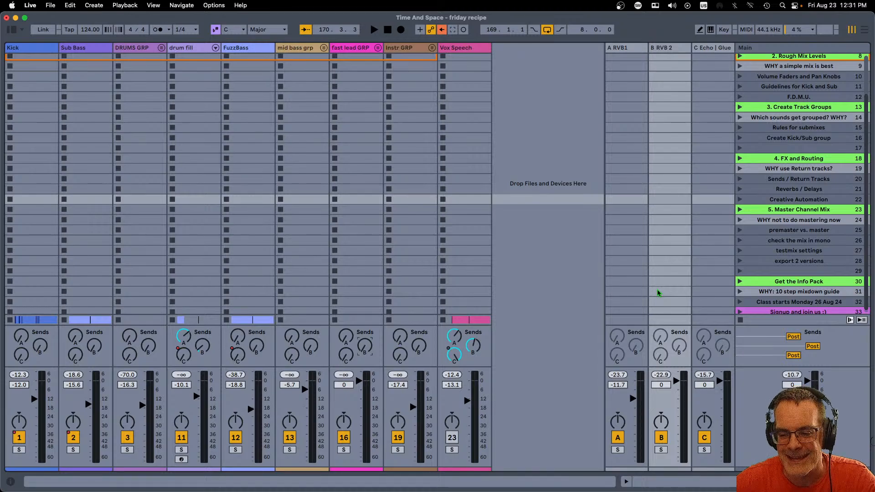
Highlight the scene 5. Master Channel Mix, show the Main track's devices, and play the full mix
left_click(789, 210)
key("super+alt+l")
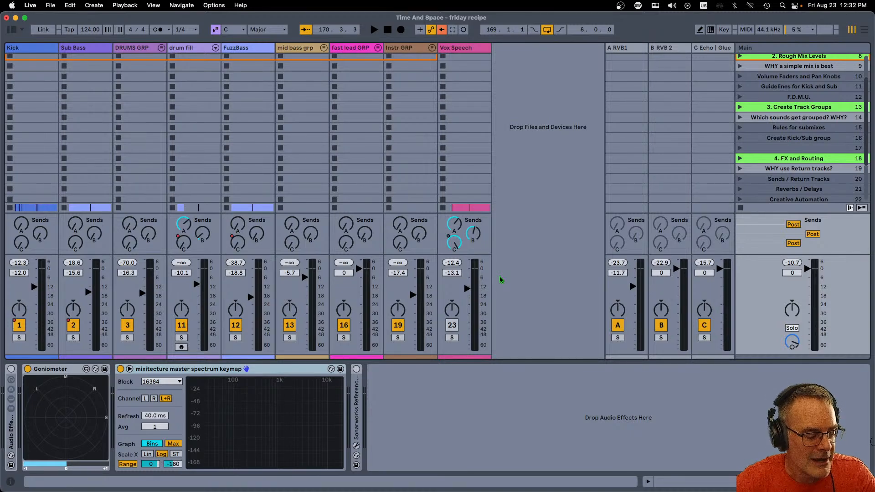
key("space")
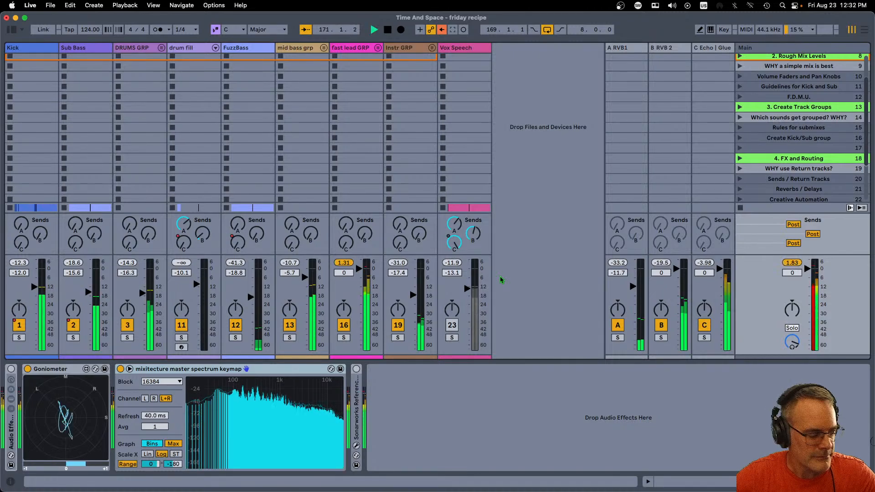
In the Arrangement View, extend the loop back to bar 17 for a length of 160 bars and select the Main track
key("Tab")
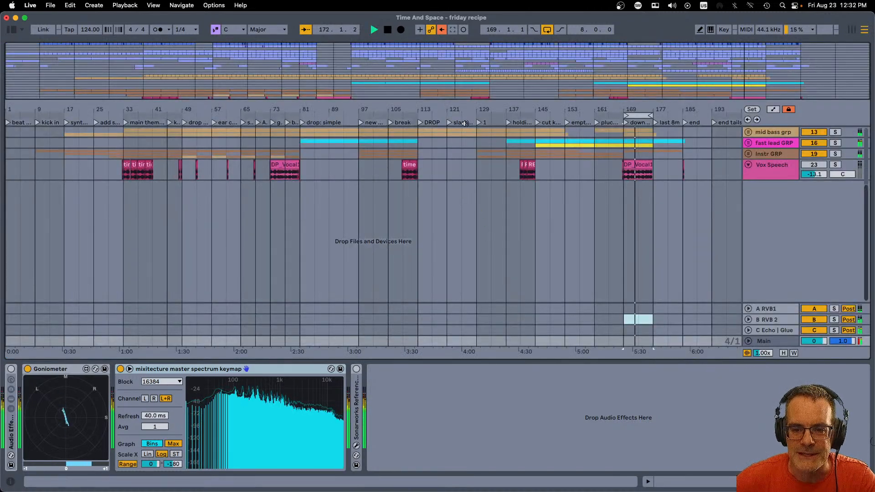
left_click_drag(625, 117, 64, 115)
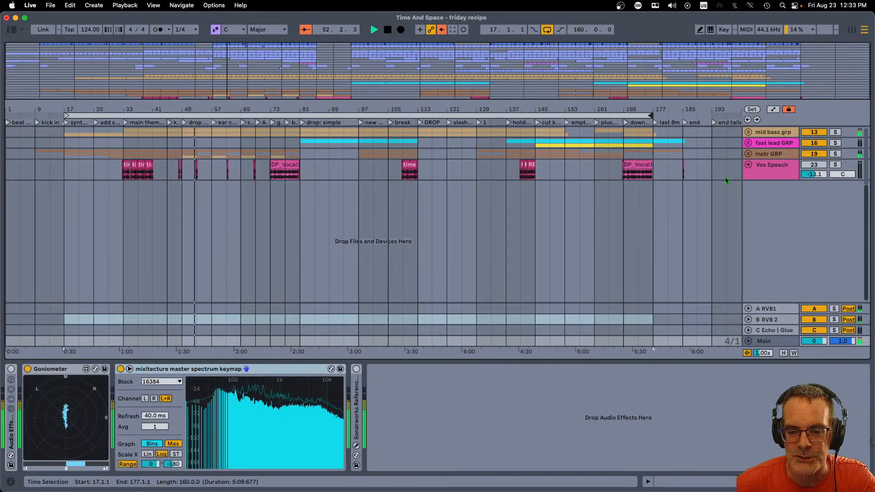
left_click(767, 343)
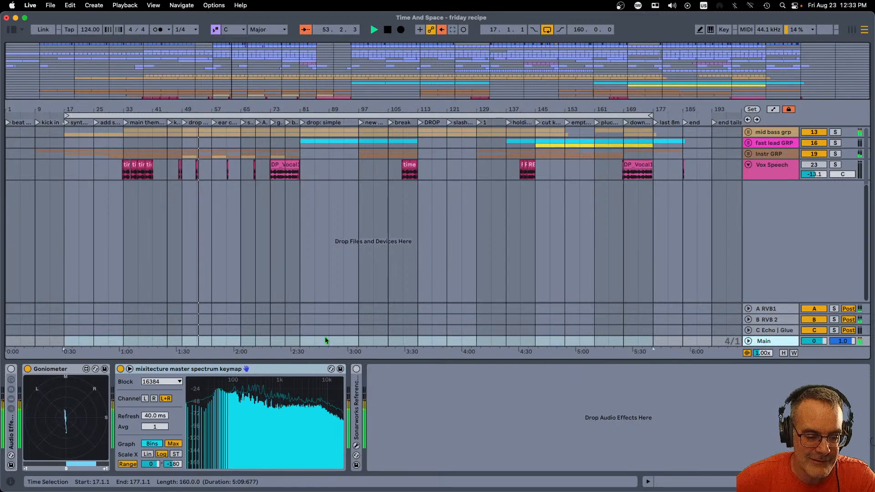
Unfold the Audio Effect Rack on the Main track, show the mixer, and reset the Main peak level
double_click(12, 426)
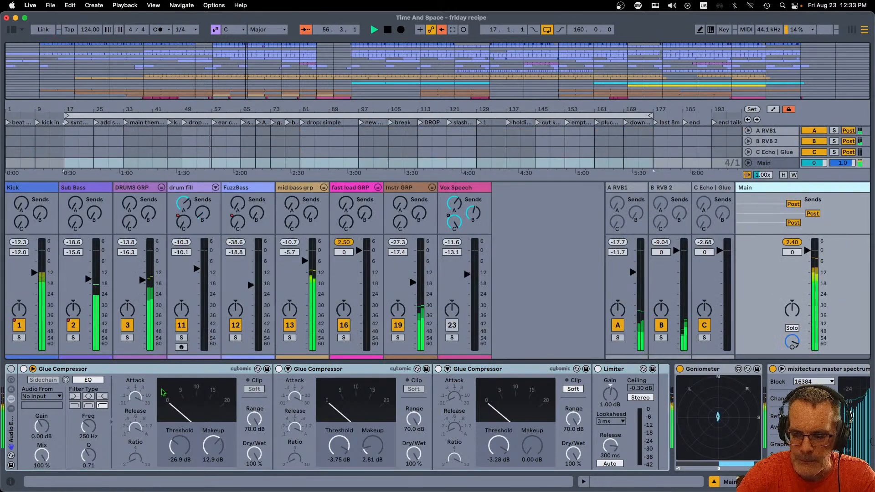
key("super+alt+m")
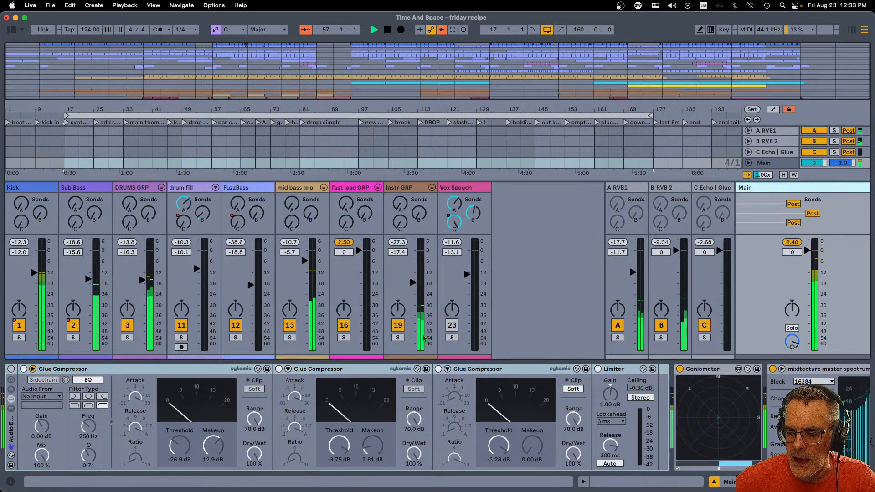
left_click(788, 242)
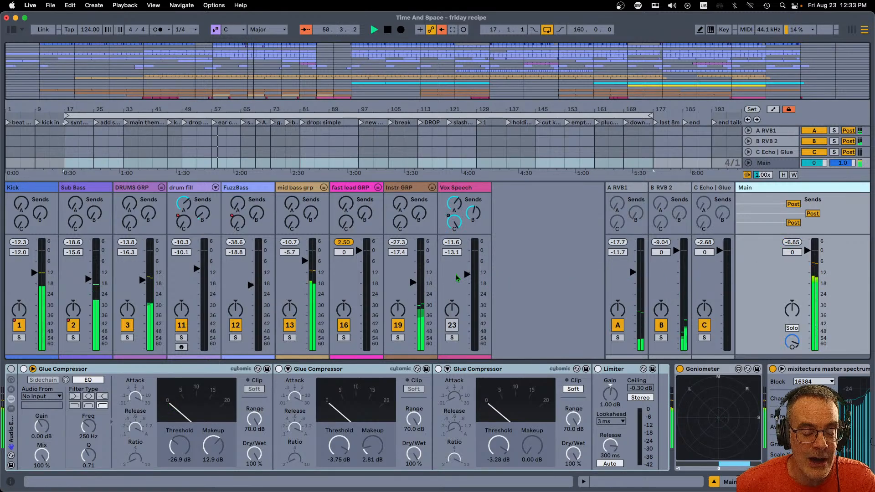
Turn on the Main track's Audio Effect Rack containing the three Glue Compressors and the Limiter
left_click(325, 458)
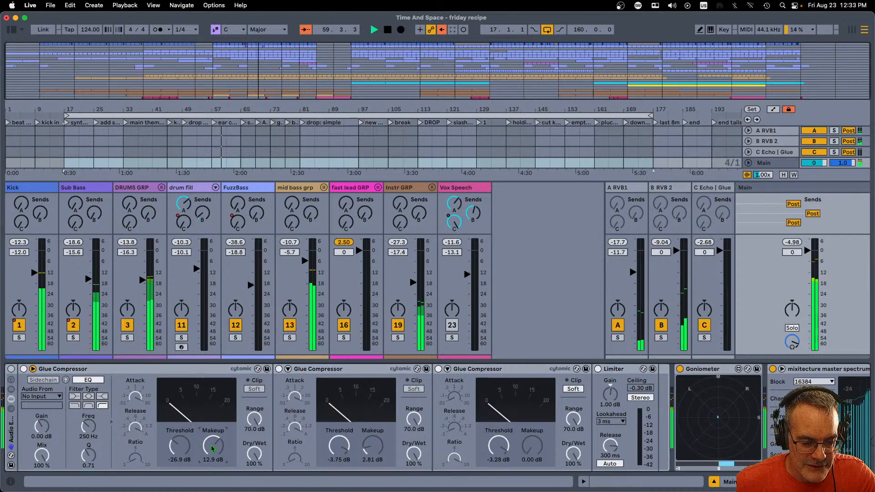
left_click(387, 451)
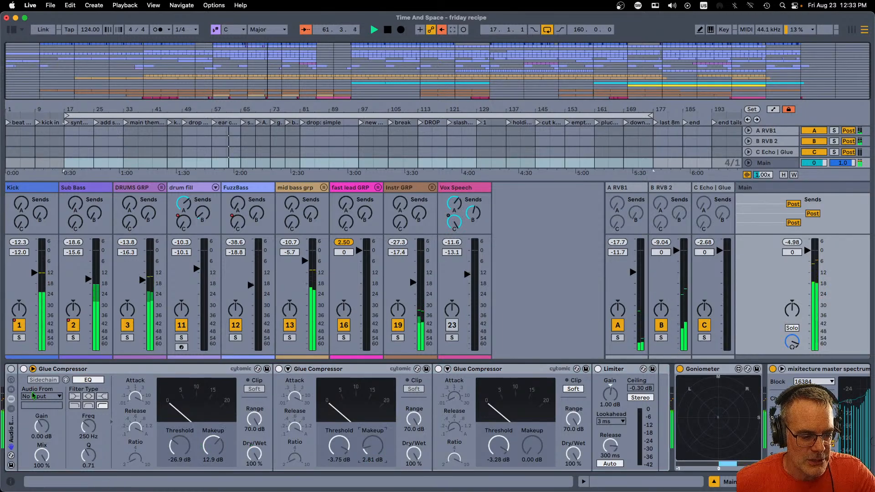
left_click(11, 370)
left_click(11, 370)
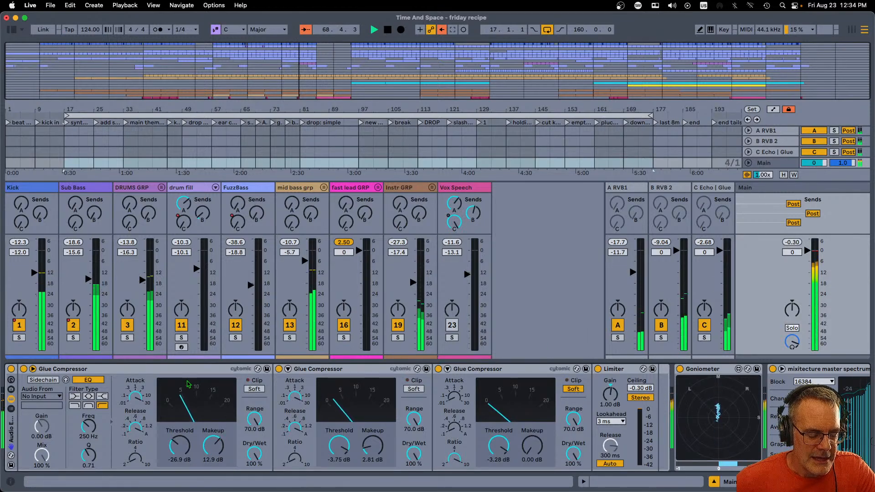
Set the first Glue Compressor's threshold to -1.59 dB and reset its makeup and the other two compressors' thresholds to 0.00 dB
left_click(118, 370)
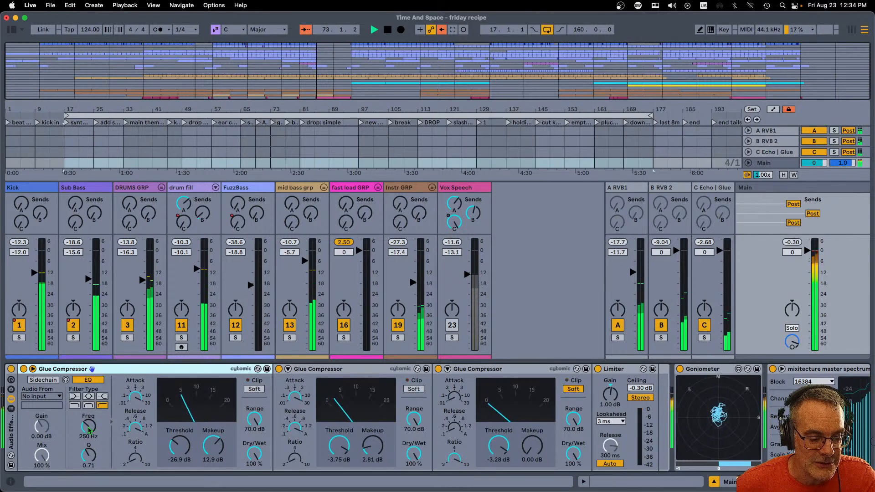
left_click_drag(176, 451, 176, 446)
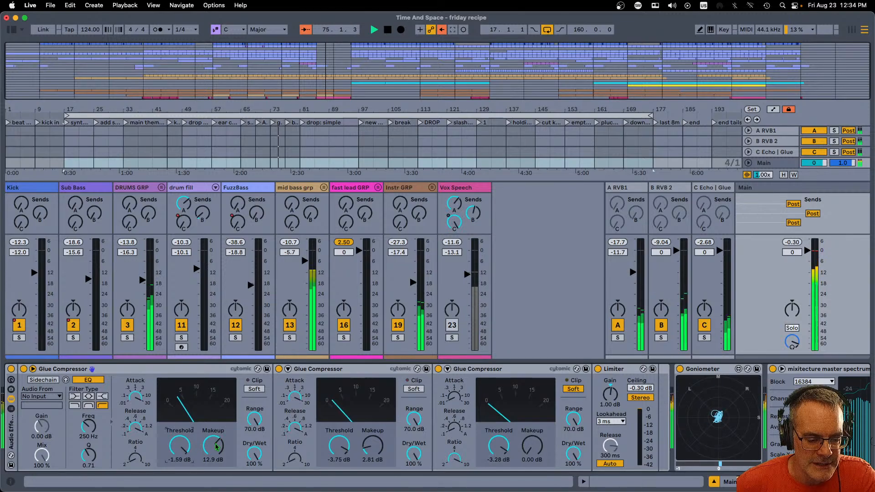
double_click(212, 445)
double_click(339, 446)
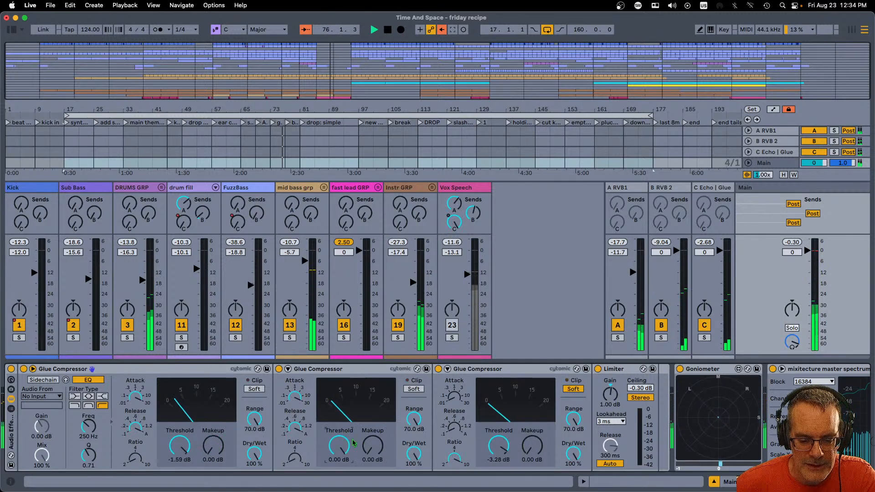
double_click(499, 446)
Turn off the Limiter and the third and second Glue Compressors on Main
left_click(598, 368)
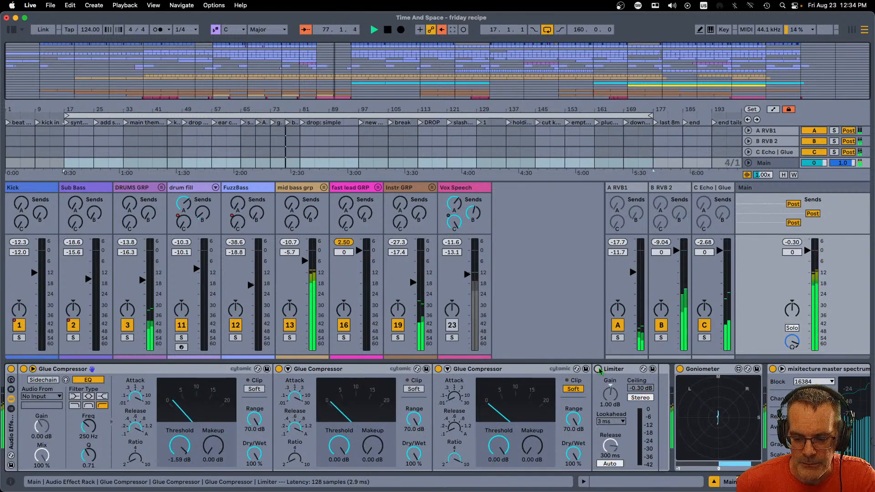
left_click(438, 369)
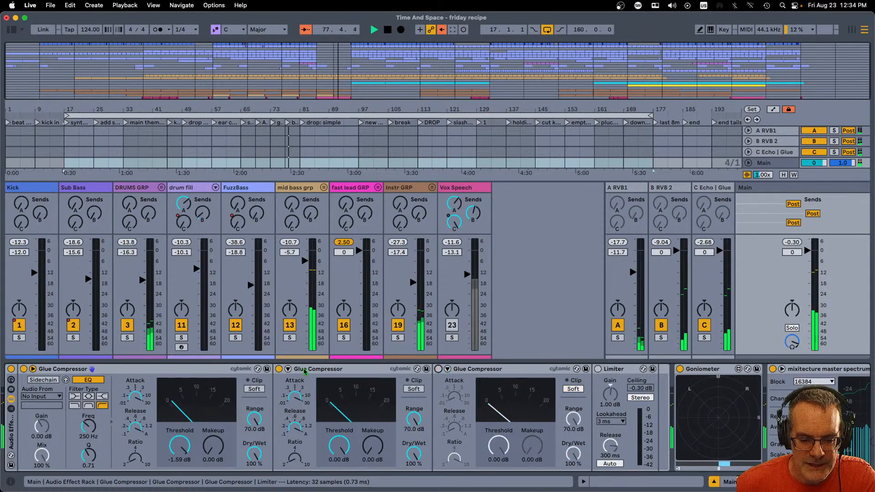
left_click(279, 368)
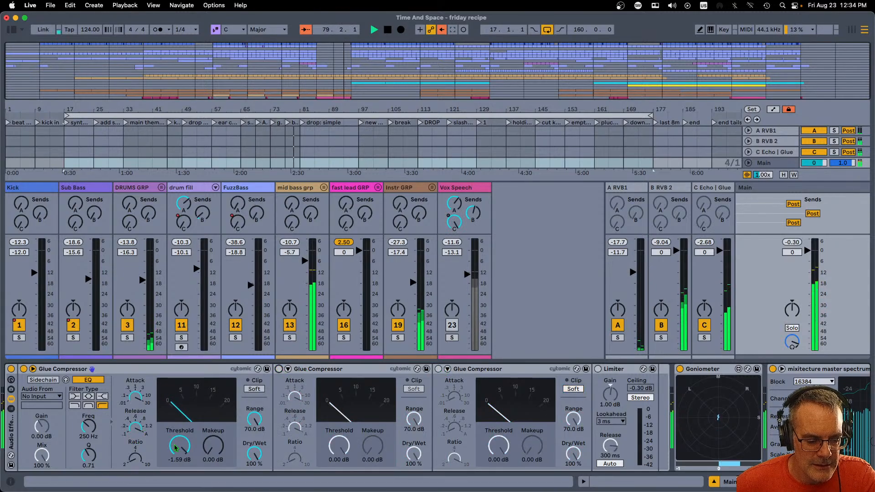
Loop the drop: simple section from bar 81 for 16 bars, keeping the Main devices in view
key("Tab")
key("Tab")
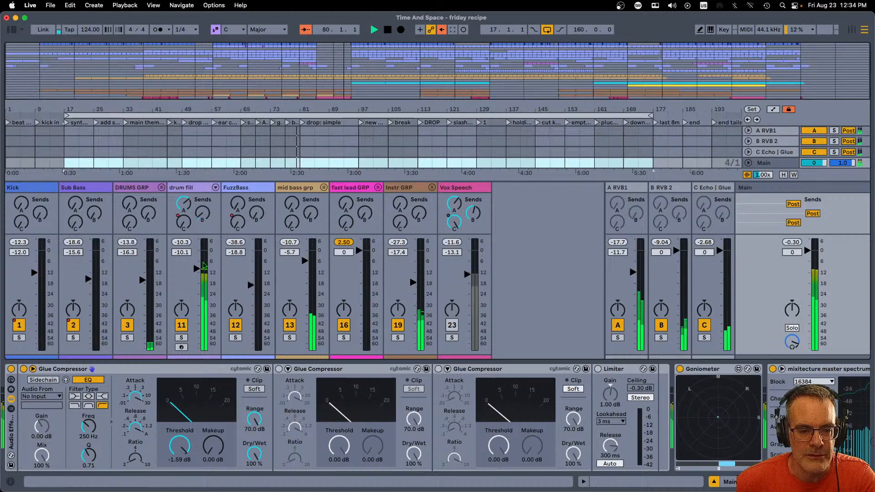
right_click(302, 123)
left_click(339, 159)
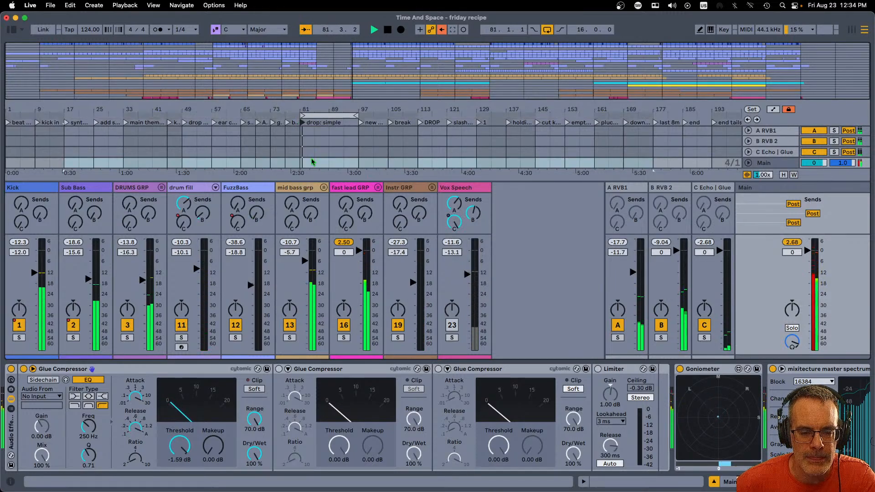
left_click(249, 280)
left_click(775, 274)
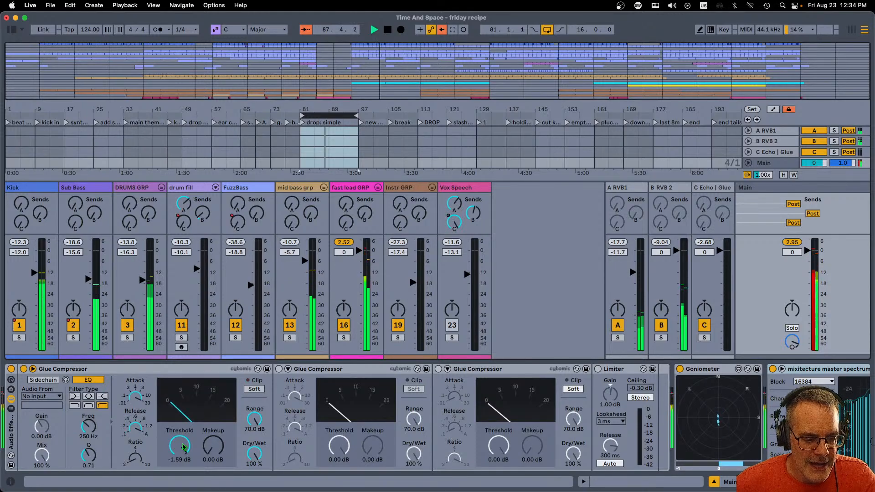
Set the first Glue Compressor's threshold to -9.02 dB and makeup to 1.56 dB, and lower fast lead GRP to -3.5 dB
left_click_drag(183, 447, 184, 448)
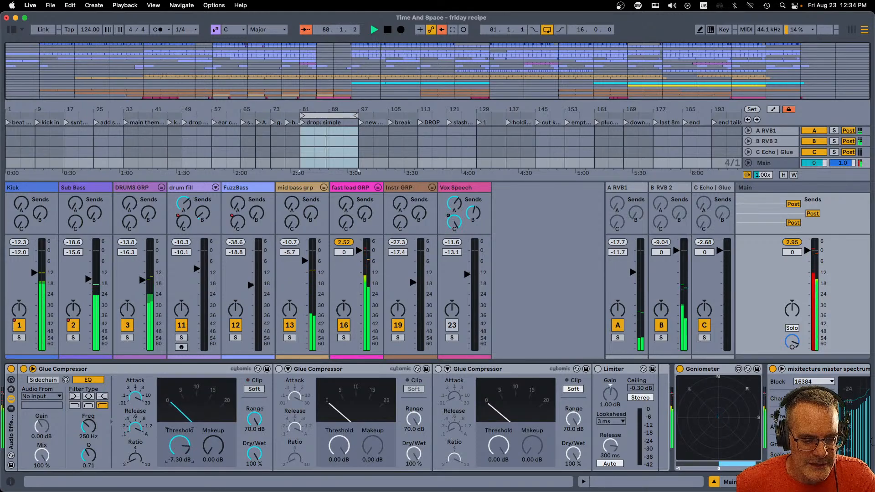
left_click(184, 448)
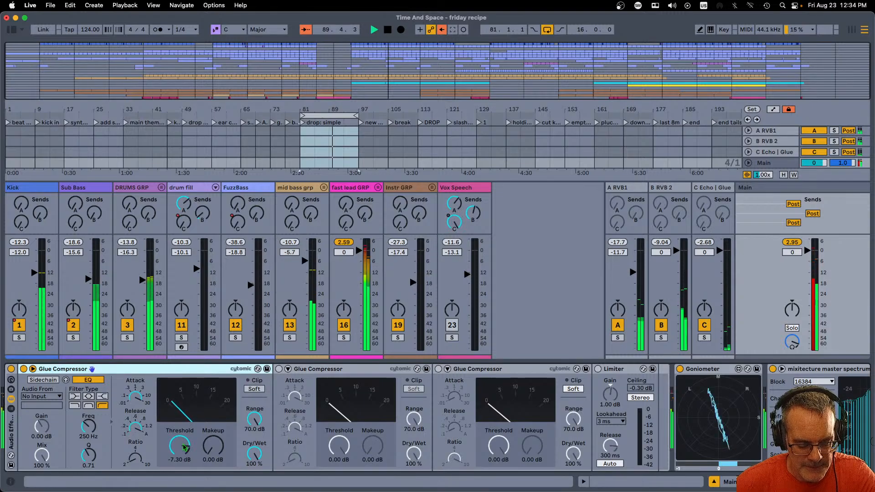
scroll(183, 447, "down", 3)
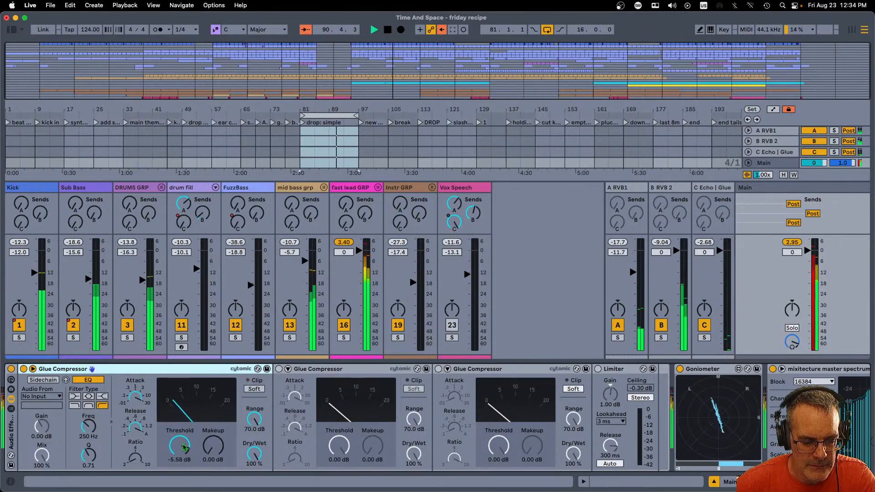
scroll(183, 448, "down", 5)
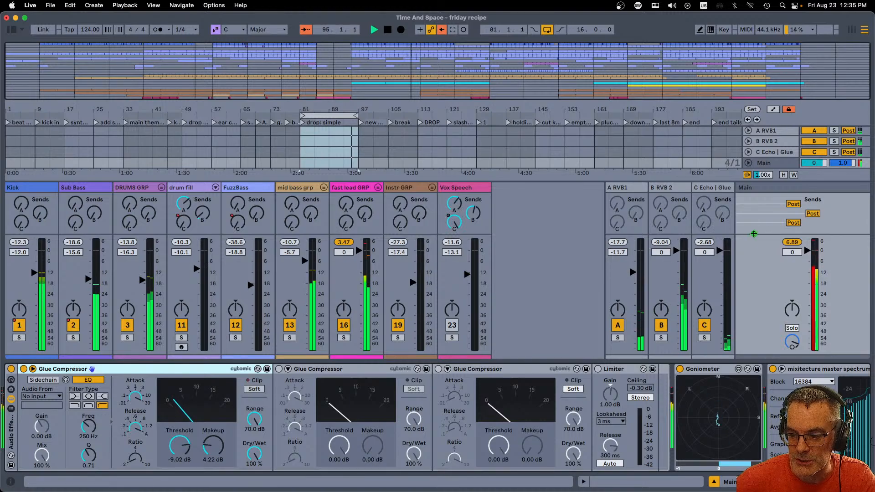
left_click(791, 242)
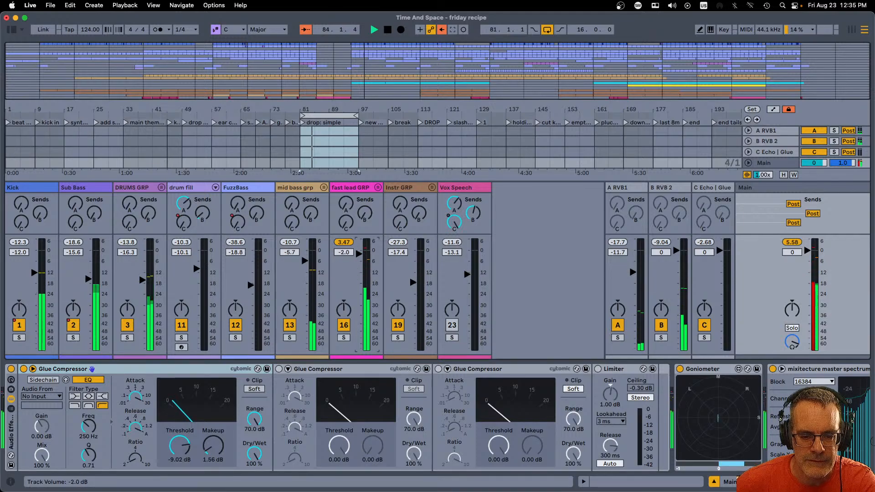
Turn on the second Glue Compressor and set its threshold to -6.56 dB and makeup to 2.66 dB
left_click(279, 369)
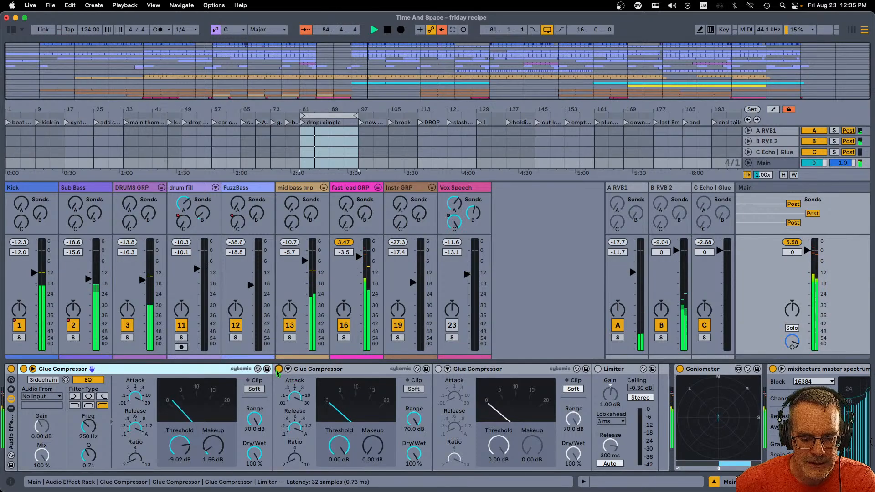
left_click(339, 446)
left_click_drag(339, 449, 339, 449)
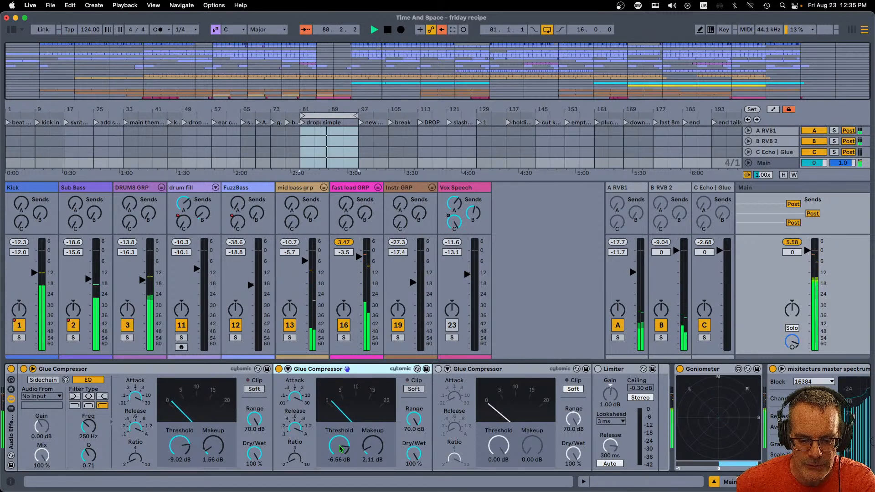
left_click_drag(373, 447, 373, 444)
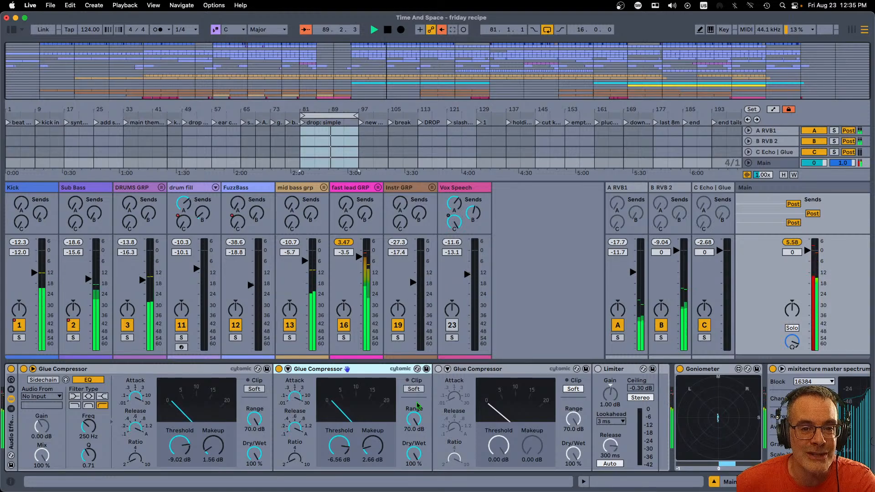
Turn on the third Glue Compressor and the Limiter, and reset the Main peak level
left_click(437, 369)
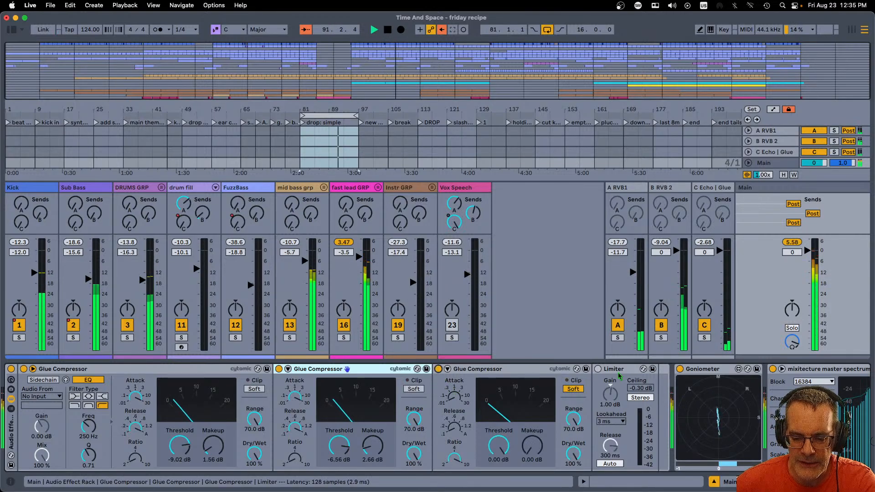
left_click(598, 368)
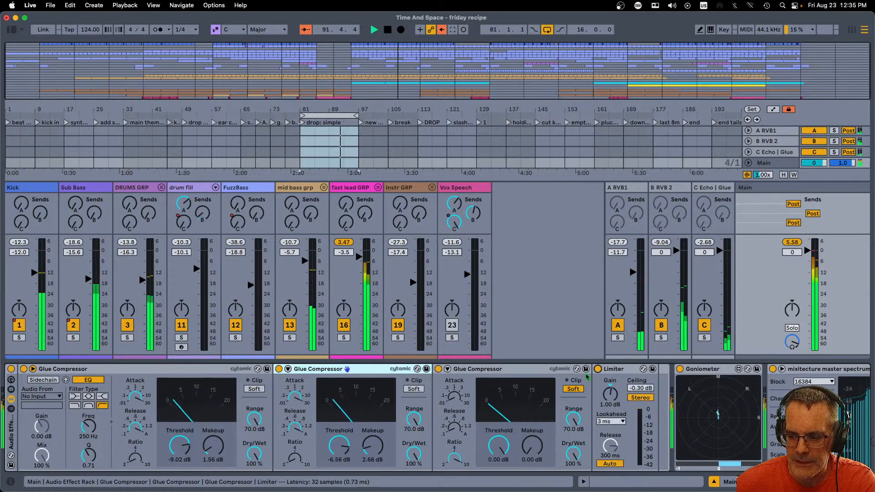
left_click(789, 243)
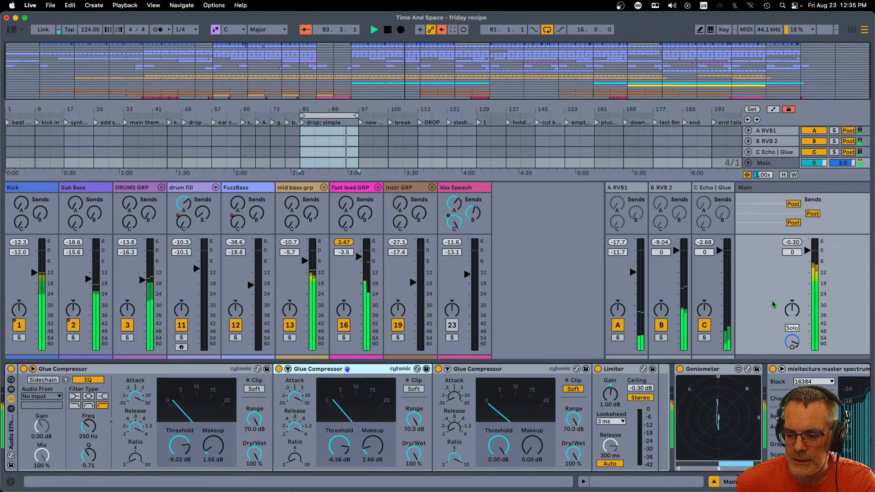
Restart playback, unfold fast lead GRP to show string instr and stutter synth, and lower the group's volume to -6.3 dB
key("space")
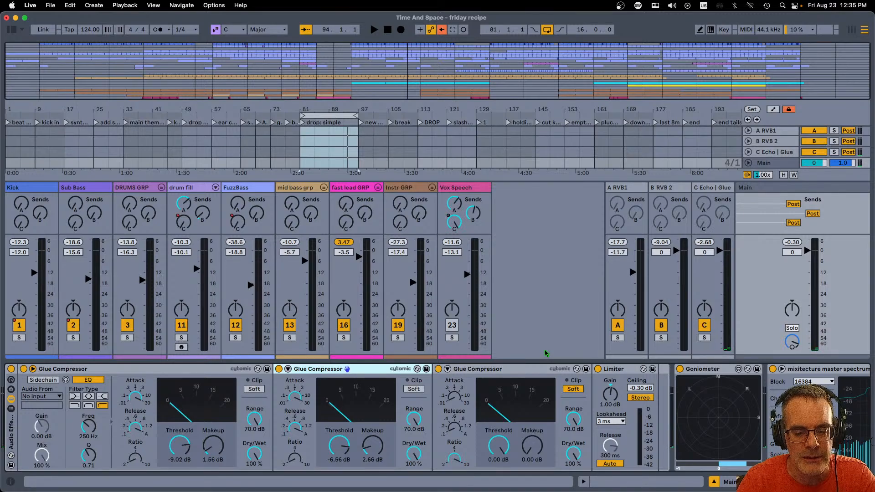
key("space")
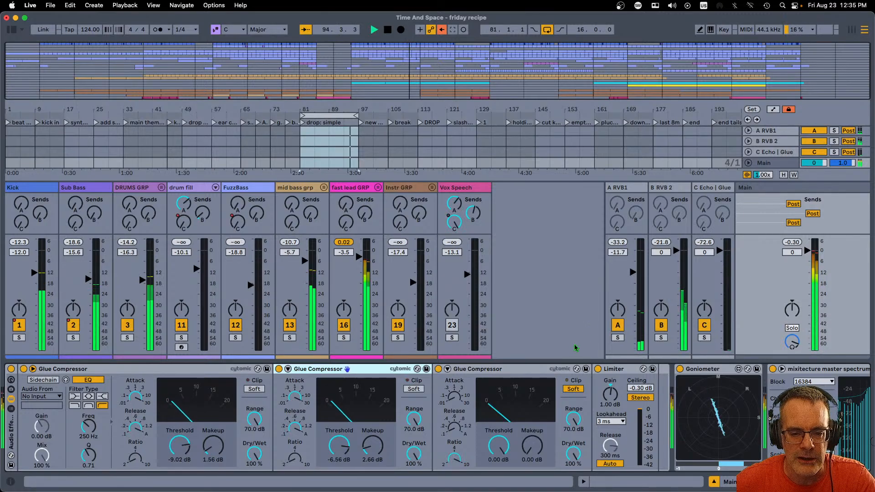
left_click(416, 286)
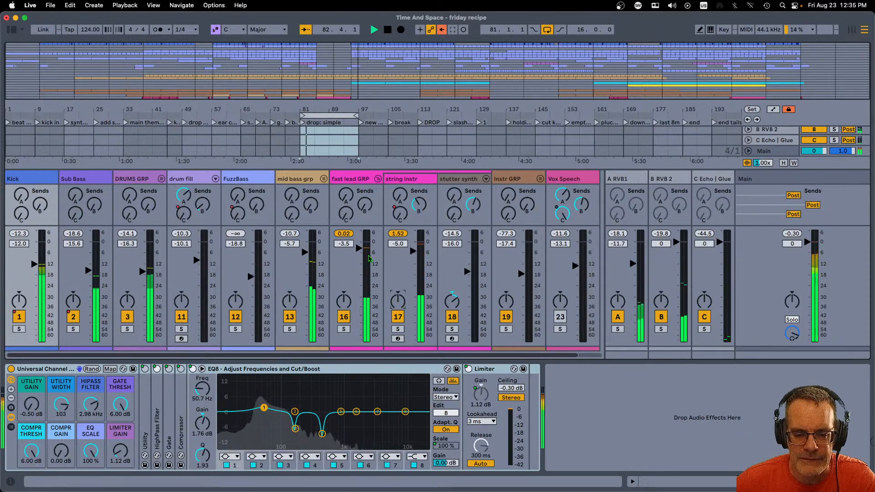
left_click_drag(358, 252, 359, 257)
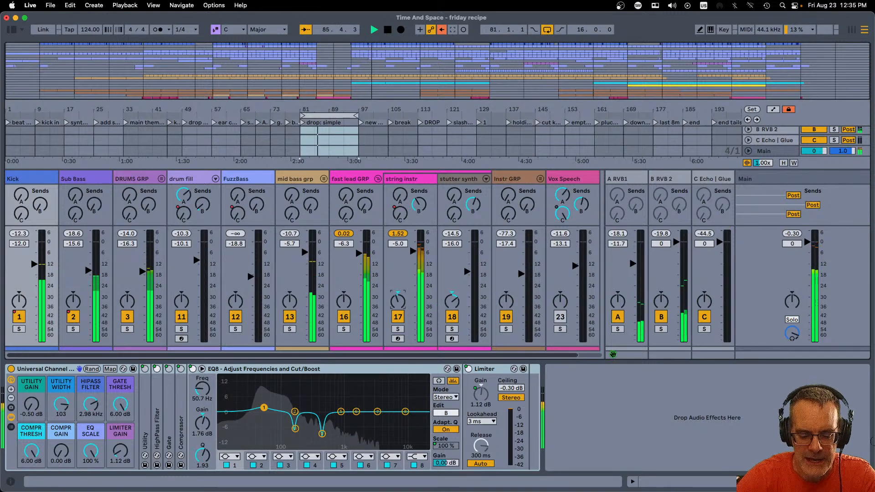
Stop playback, switch to the Session View with the first Glue Compressor on Main selected, and hide the mixer to show the scene list
key("super+alt+m")
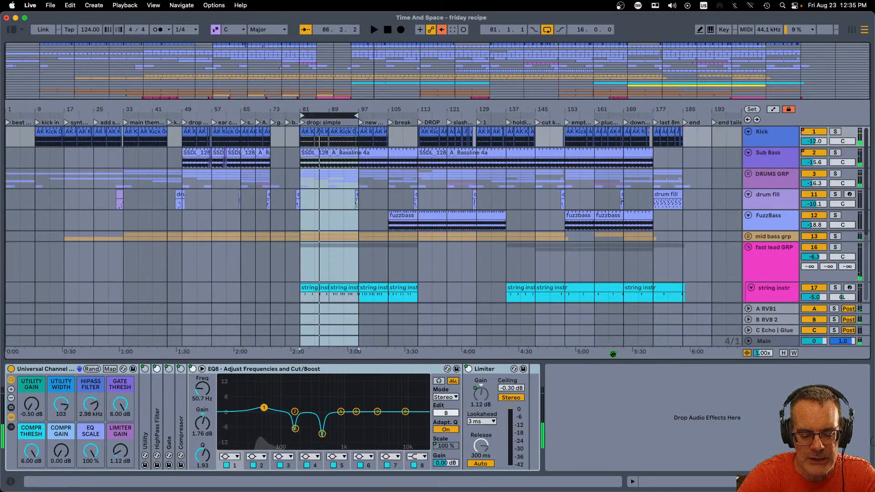
key("Tab")
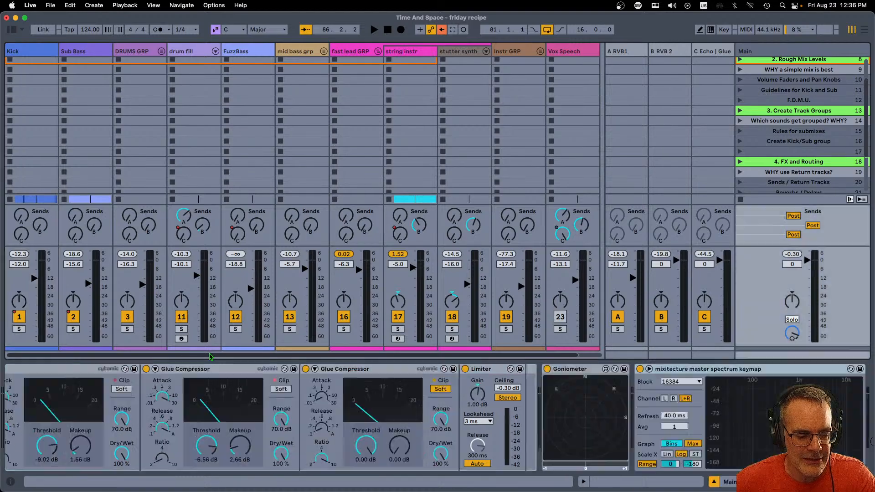
scroll(114, 383, "left", 3)
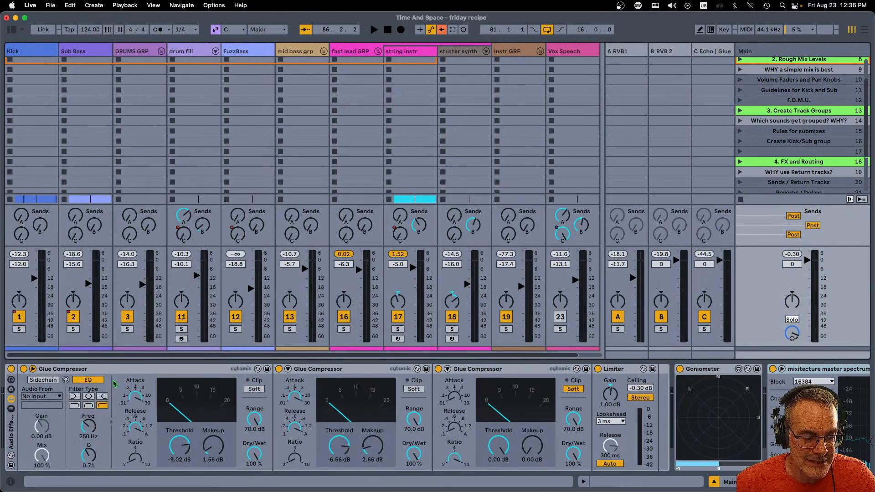
left_click(112, 372)
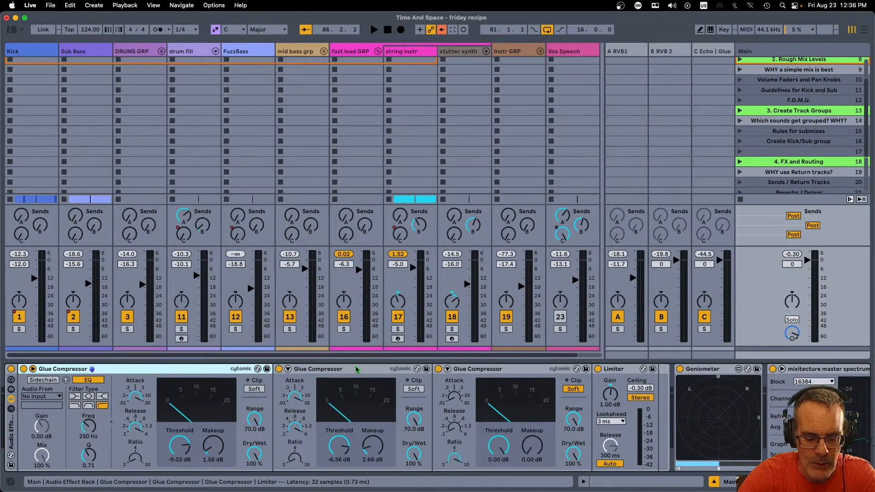
key("super+alt+m")
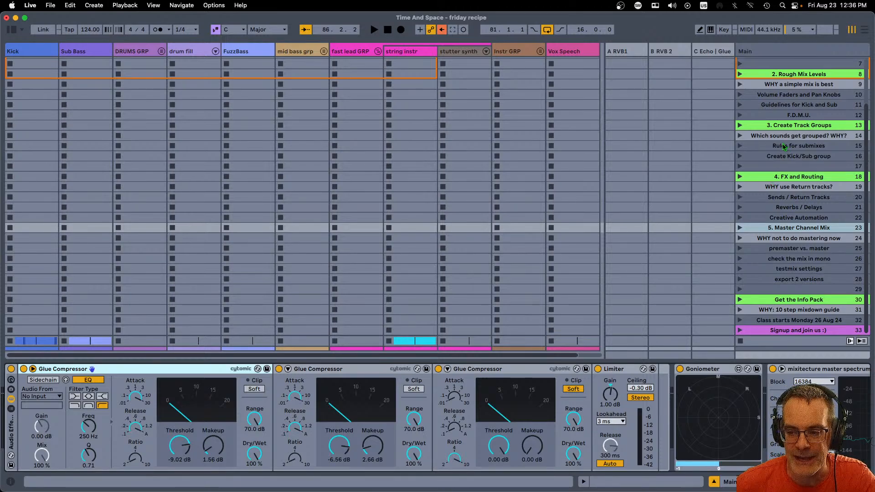
Review the mix-process scenes from Cleanup Individual Channels to Rough Mix Levels, show the mixer, and select the Volume Faders and Pan Knobs scene
scroll(784, 147, "up", 4)
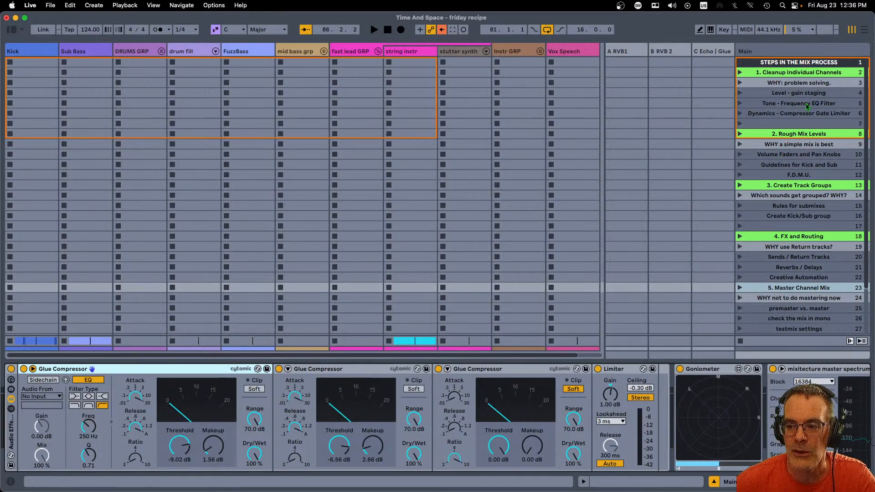
left_click(848, 74)
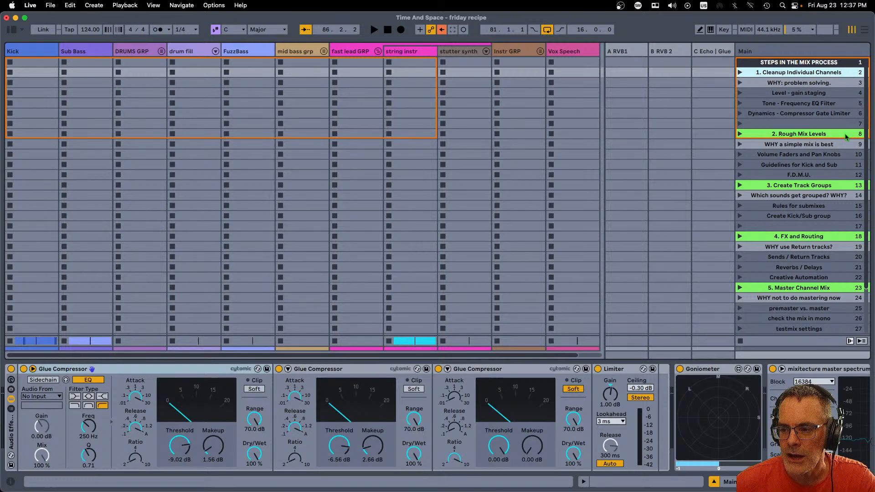
left_click(846, 135)
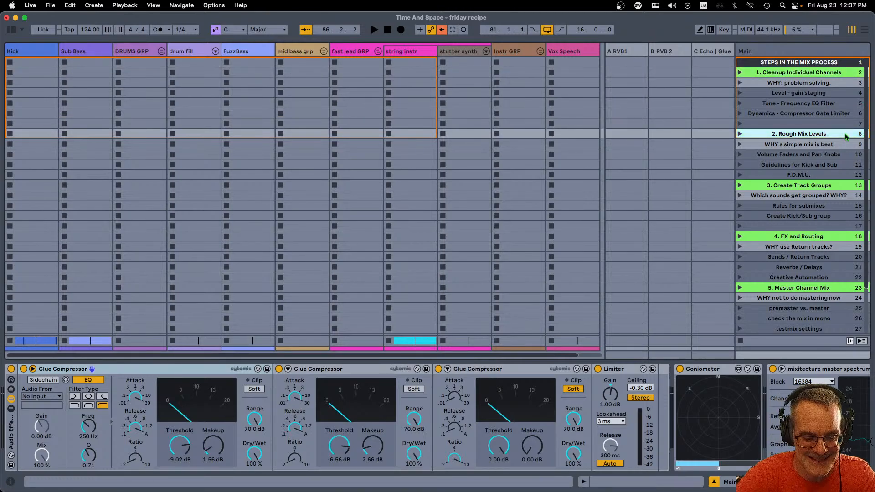
key("super+alt+m")
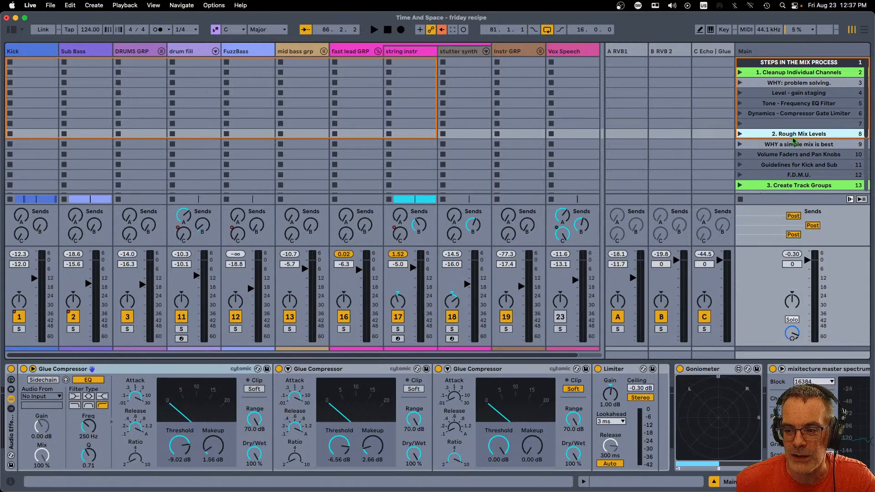
scroll(793, 140, "down", 3)
left_click(785, 118)
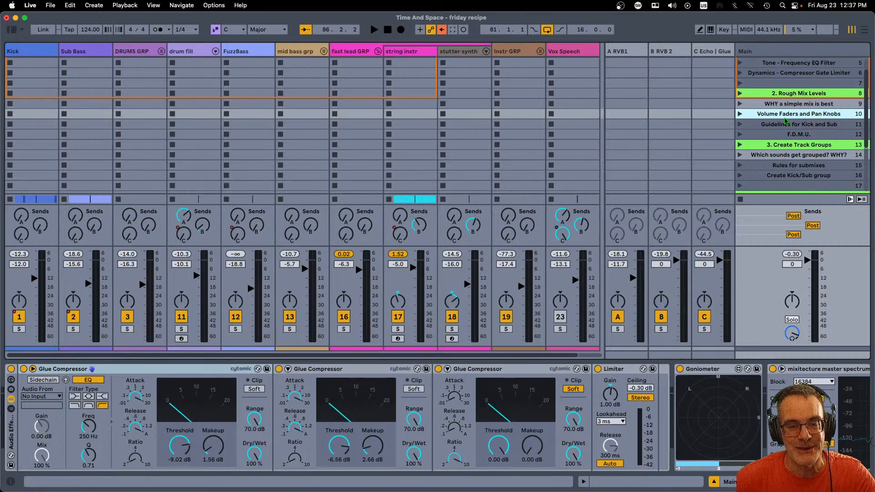
Select the Create Track Groups scene, inspect the DRUMS GRP and fast lead GRP devices, and fold fast lead GRP
scroll(785, 121, "down", 1)
scroll(785, 120, "down", 3)
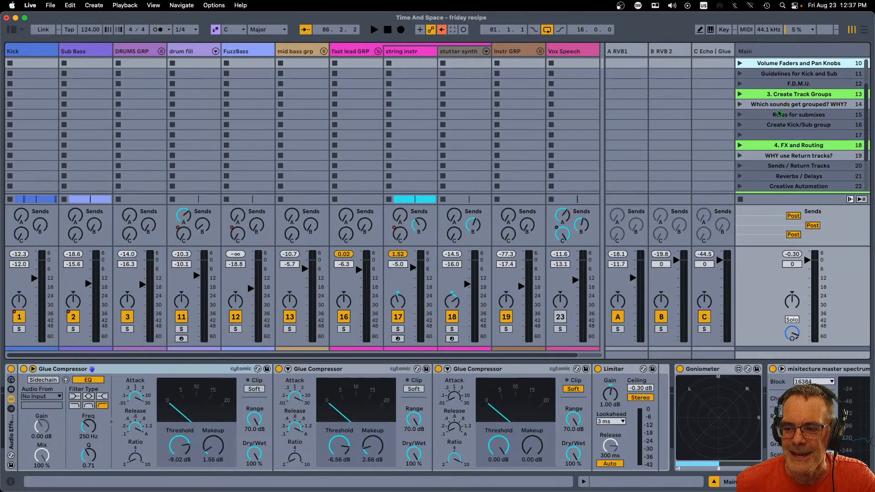
left_click(763, 95)
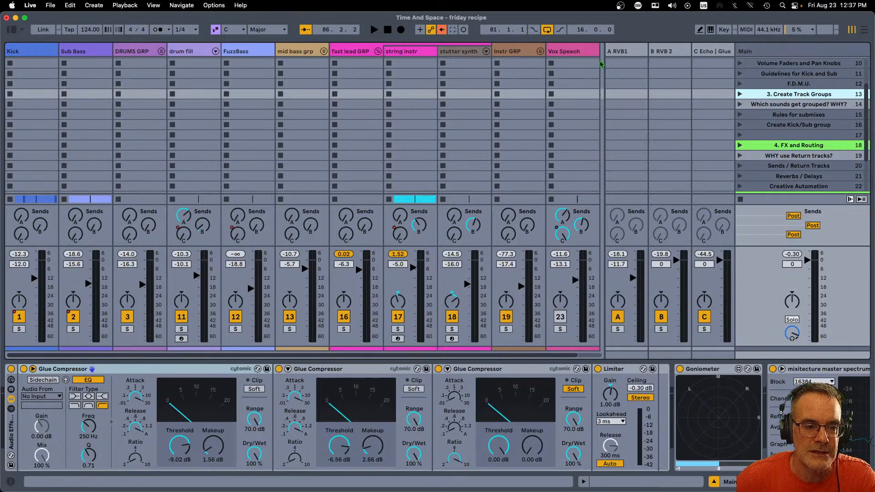
left_click(127, 53)
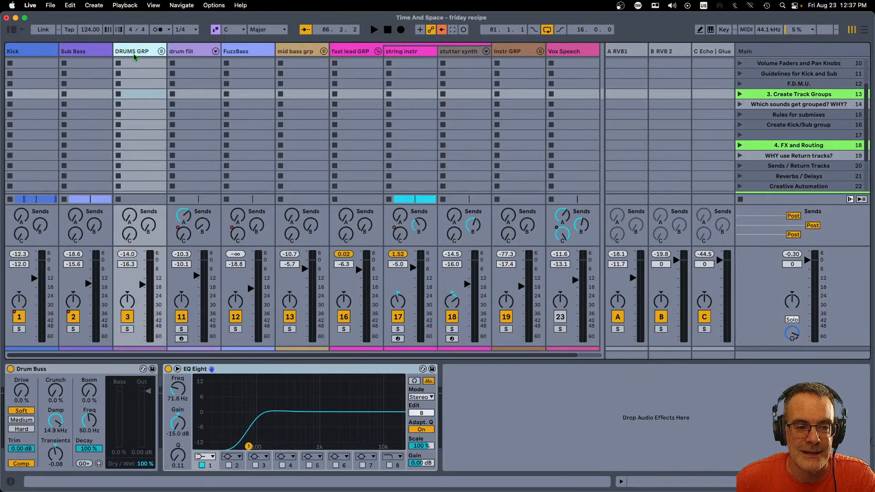
left_click(367, 52)
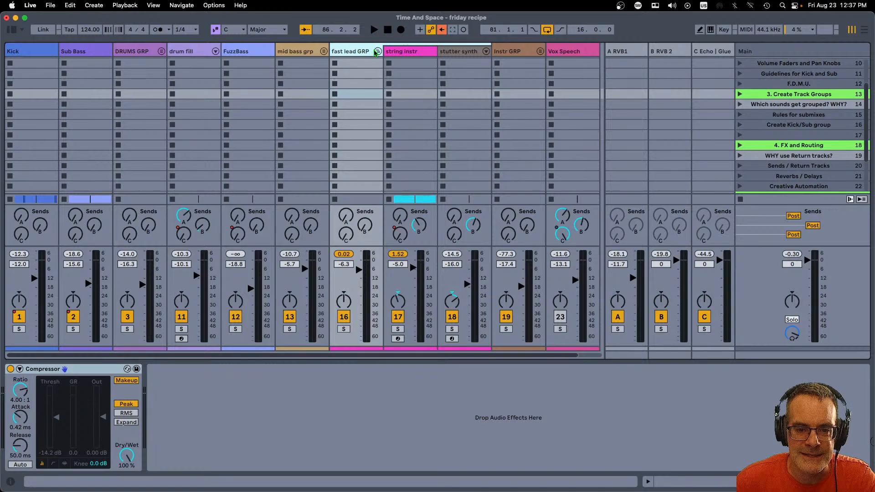
left_click(377, 51)
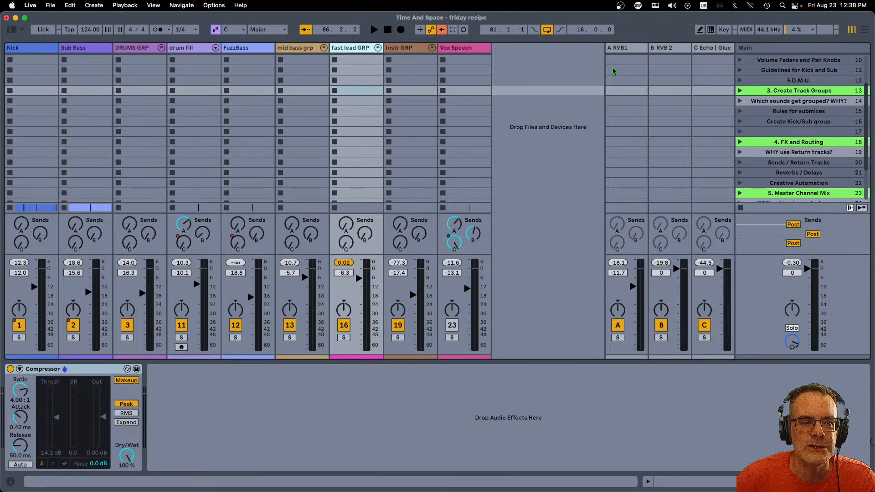
Select the FX and Routing scene, and switch to the Arrangement View with automation shown and the mixer and overview hidden
left_click(771, 143)
key("Tab")
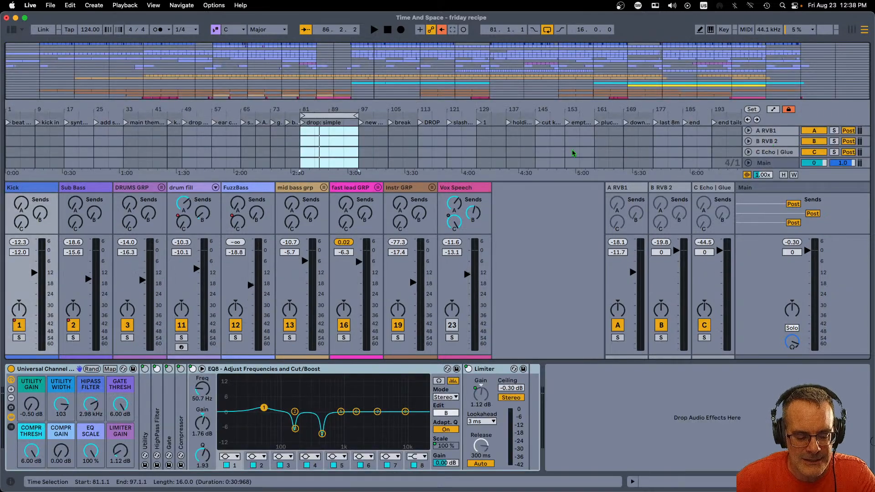
key("super+alt+m")
key("a")
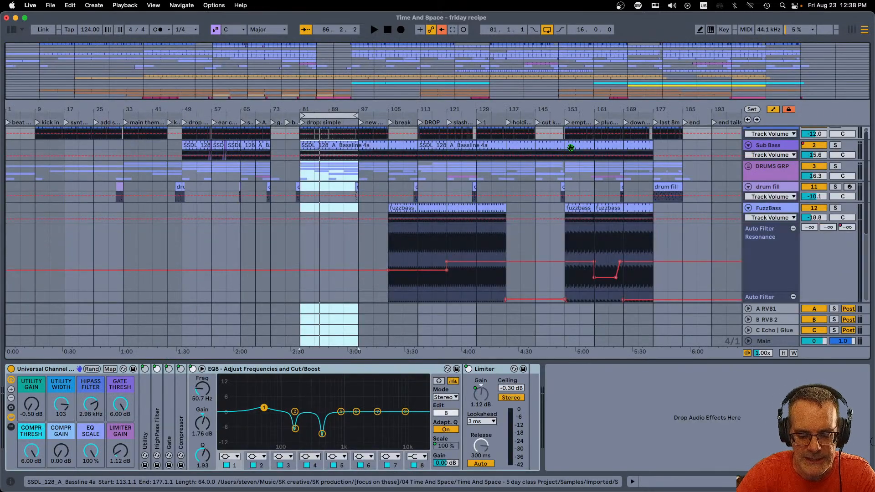
key("super+alt+o")
Solo FuzzBass and play it from bar 121 and again from the break at bar 105, with its Auto Filter selected
left_click(451, 260)
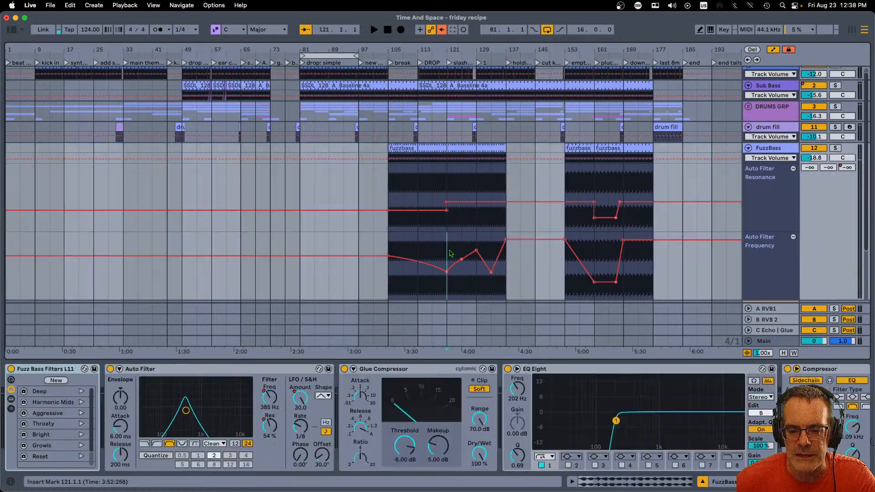
key("space")
left_click(835, 147)
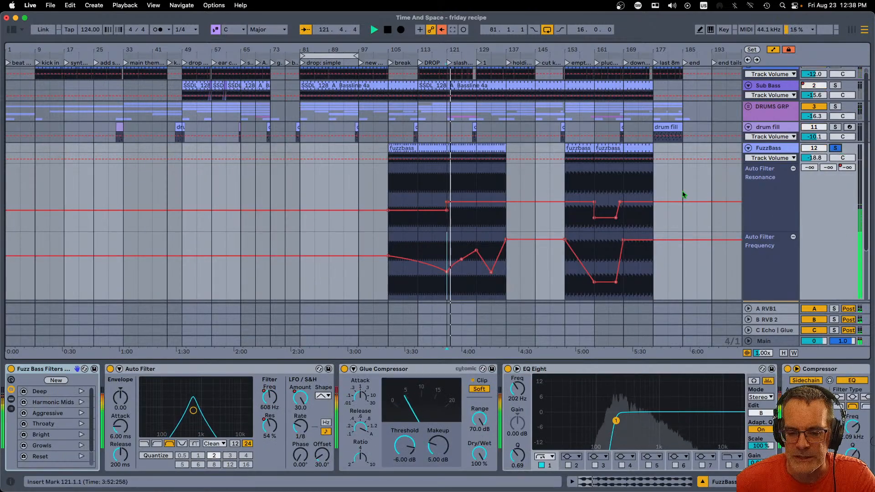
left_click(390, 191)
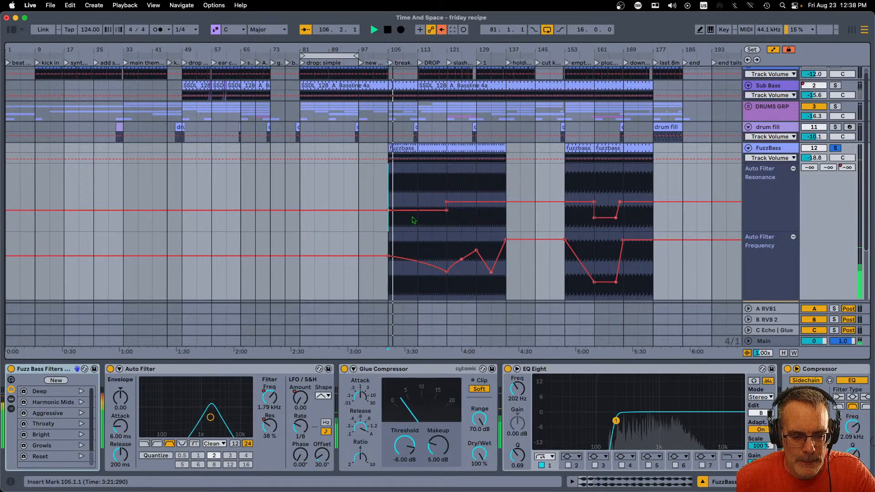
left_click(235, 370)
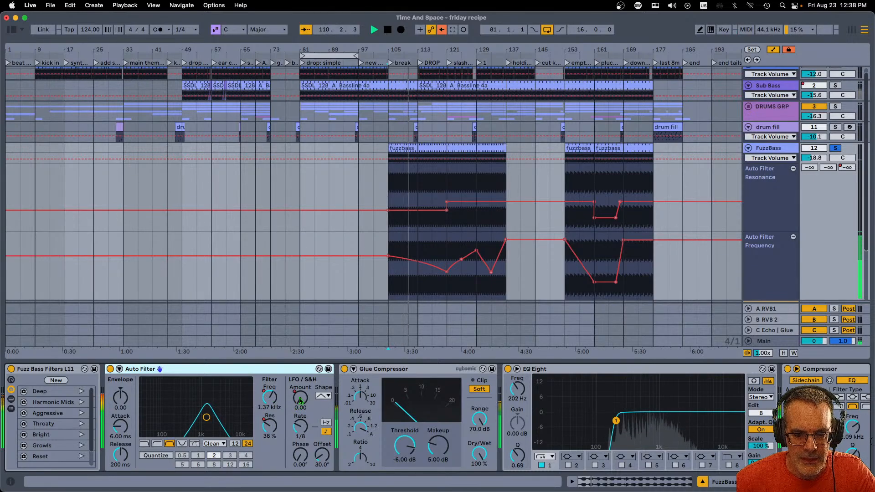
Display the Auto Filter's LFO Amount automation on FuzzBass and examine the curves from the break through the drop
scroll(328, 301, "down", 3)
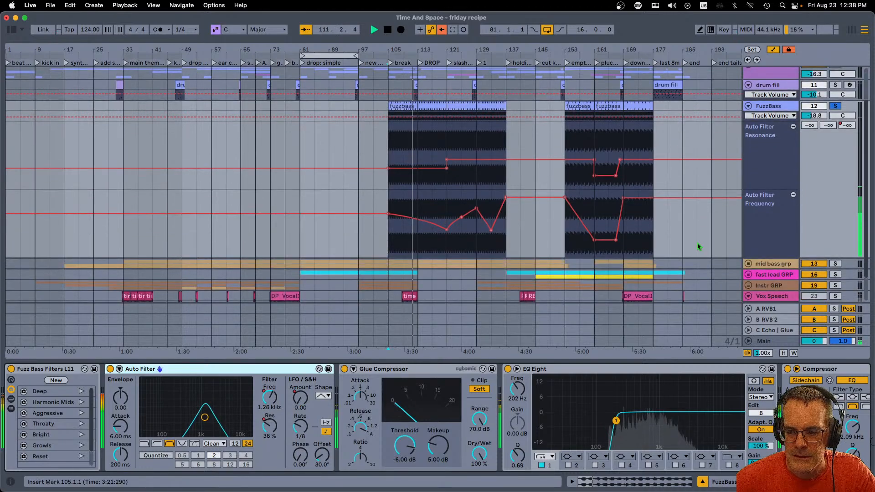
left_click(300, 398)
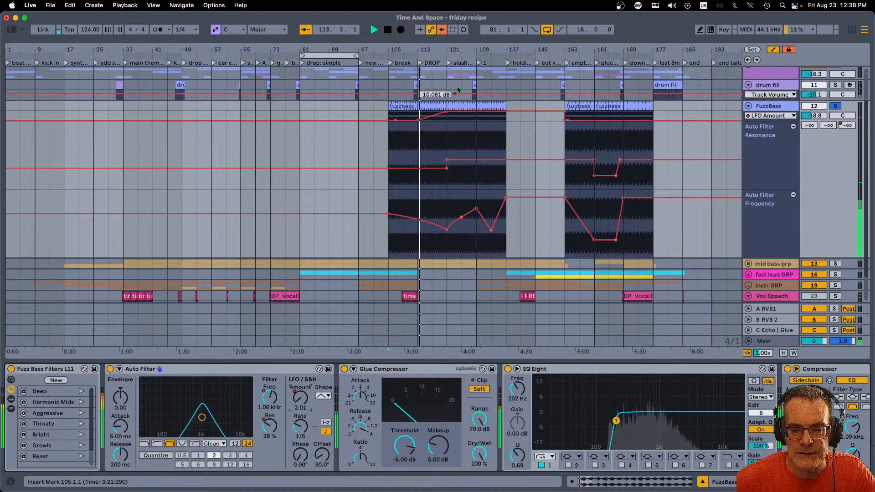
key("plus")
key("plus")
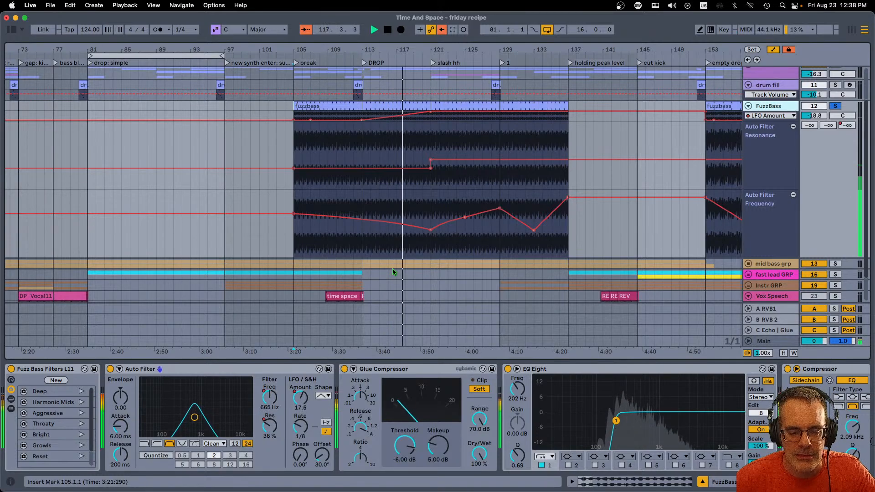
left_click(464, 218)
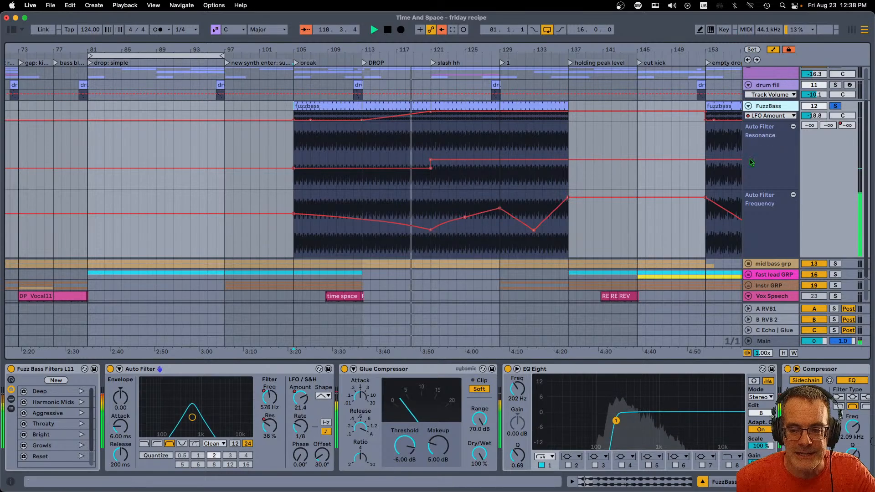
Unsolo FuzzBass, stop playback, and hide the automation lanes to look over the fuzzbass clips in the whole arrangement
left_click(834, 105)
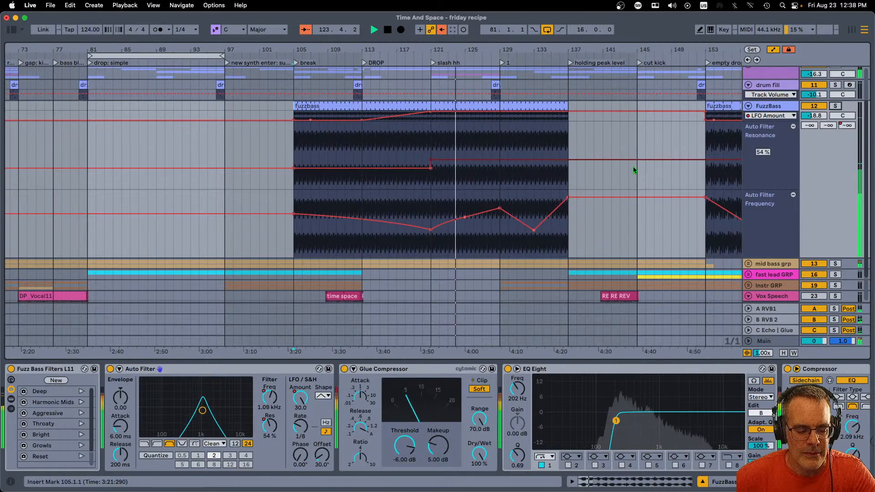
key("a")
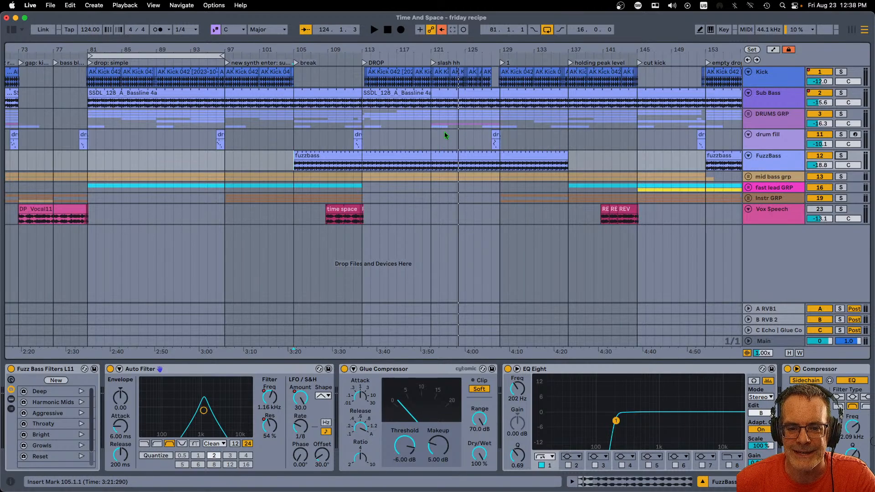
left_click(473, 159)
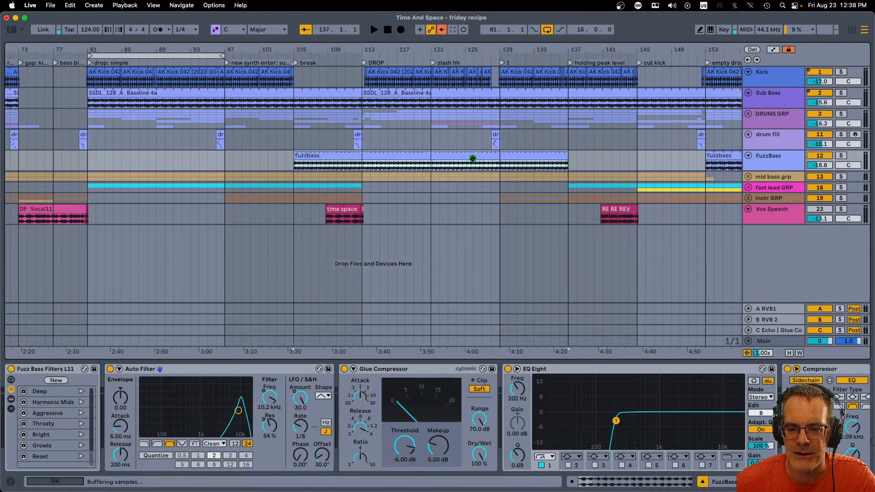
scroll(459, 52, "down", 5)
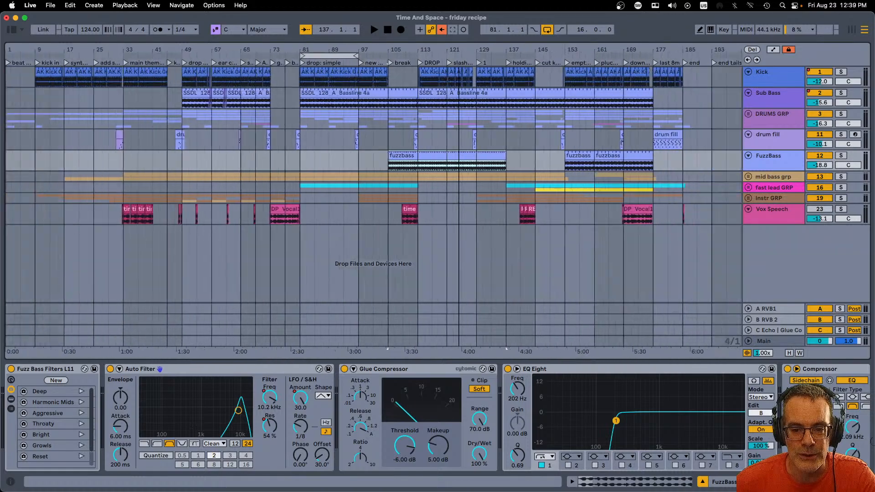
Place the insert marker at bar 117 on fast lead GRP and return to the Session View
left_click_drag(6, 162, 441, 158)
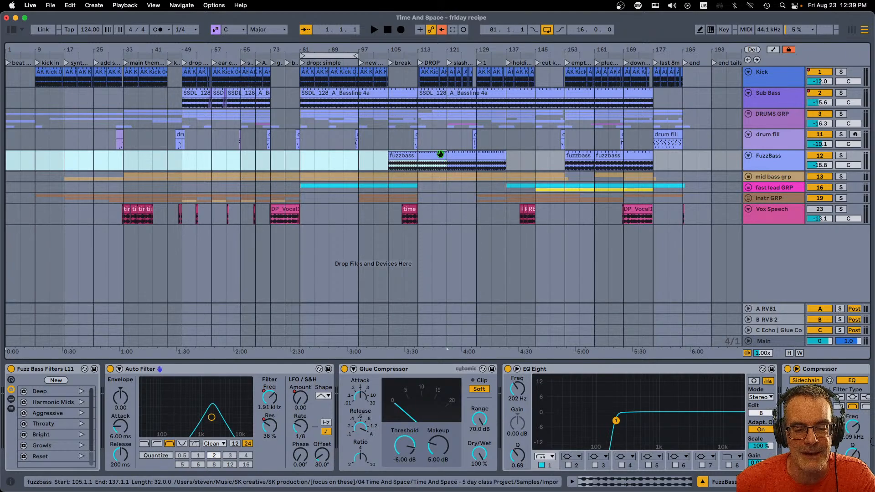
left_click(436, 187)
key("Tab")
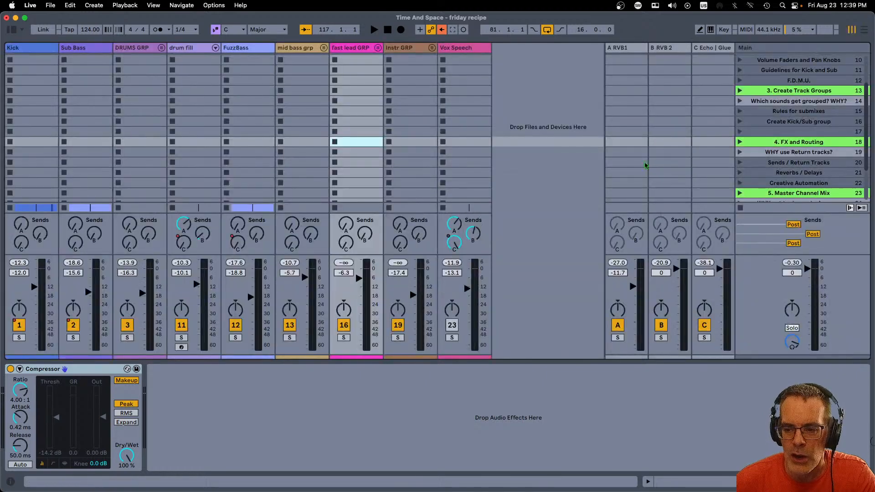
scroll(777, 136, "down", 5)
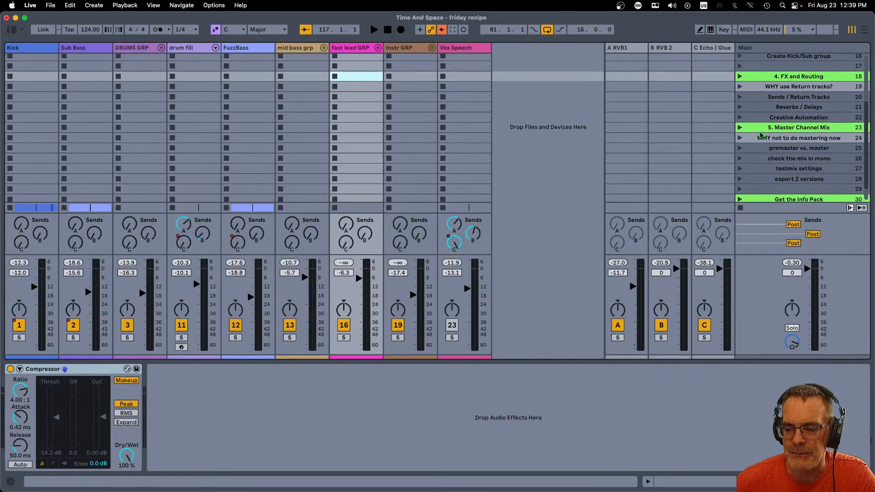
left_click(759, 150)
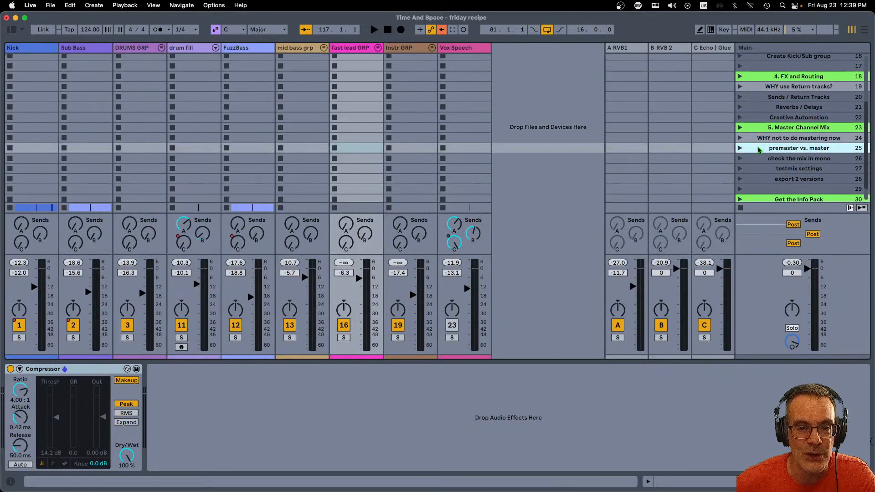
left_click(759, 149)
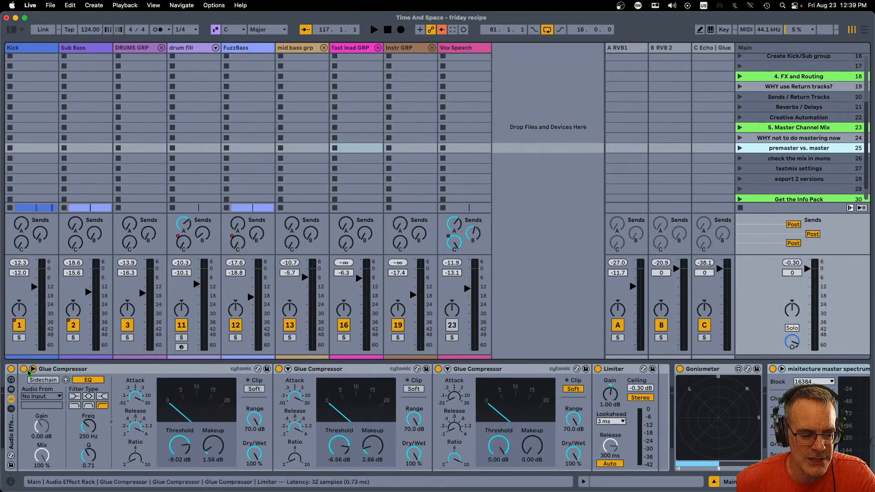
scroll(137, 419, "right", 10)
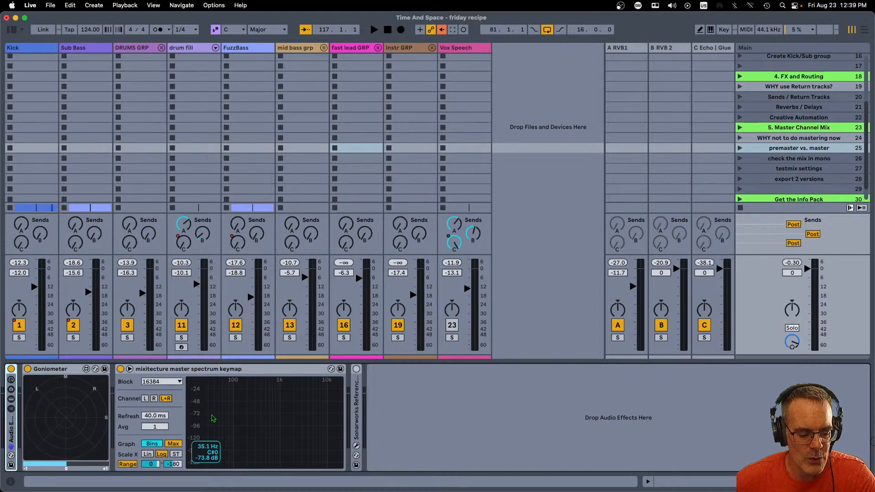
Play the song, examine the master spectrum in its expanded display, and collapse it back into the device chain
key("space")
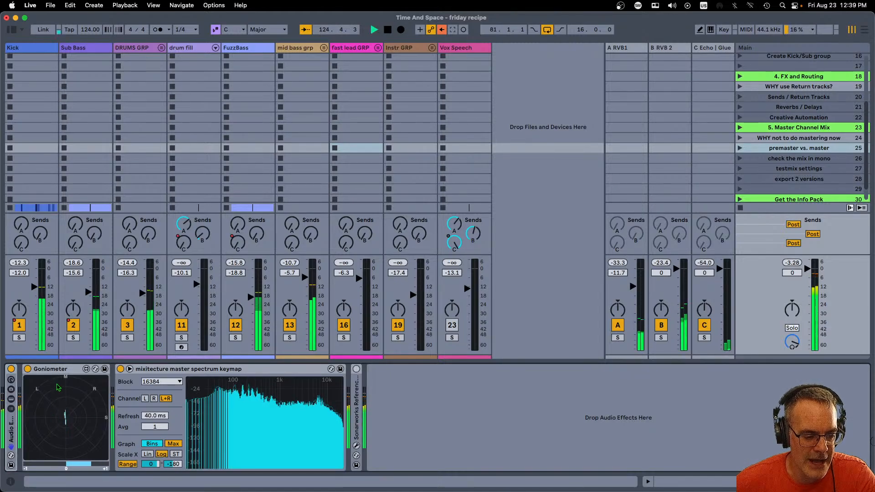
double_click(238, 412)
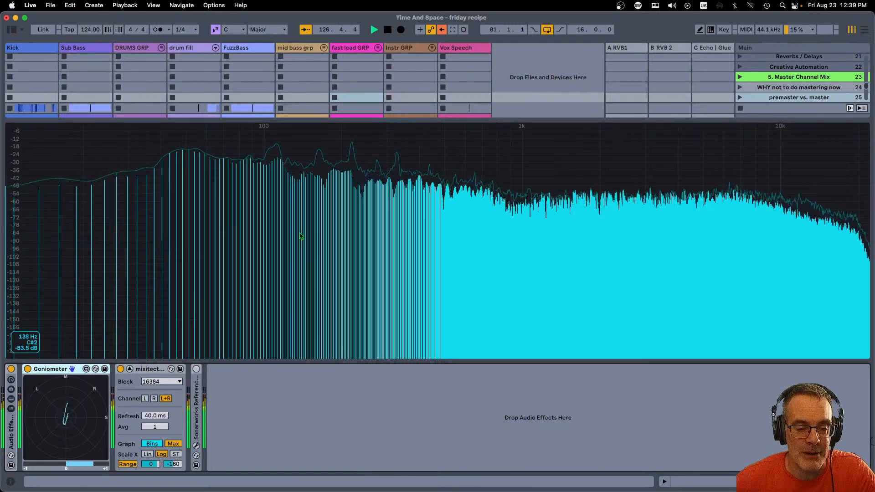
double_click(380, 209)
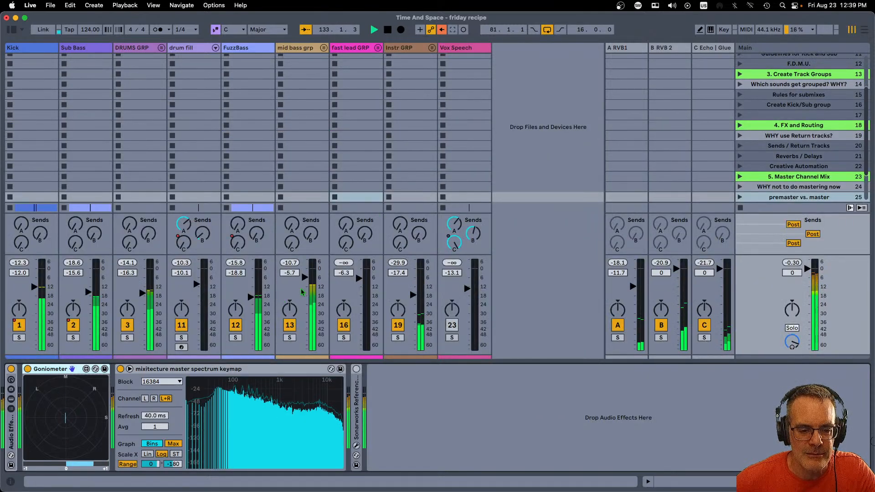
Lower the mid bass grp volume to -11.7 dB
left_click_drag(303, 279, 304, 286)
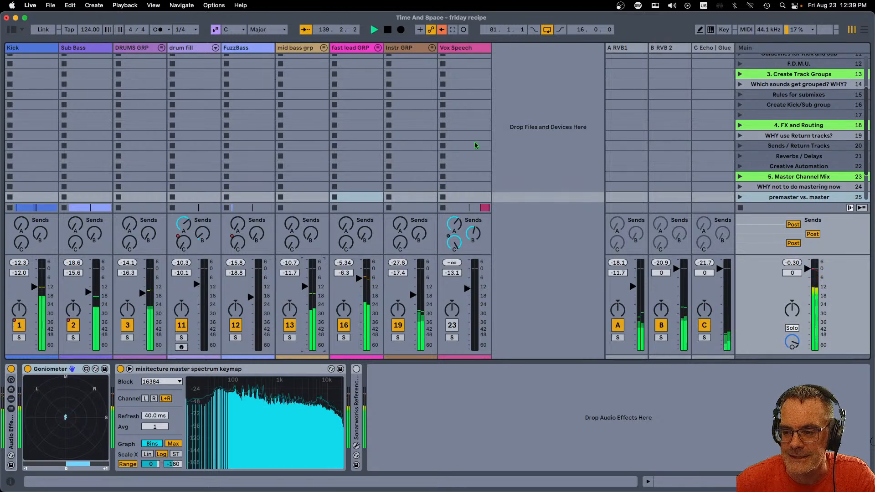
scroll(747, 154, "down", 4)
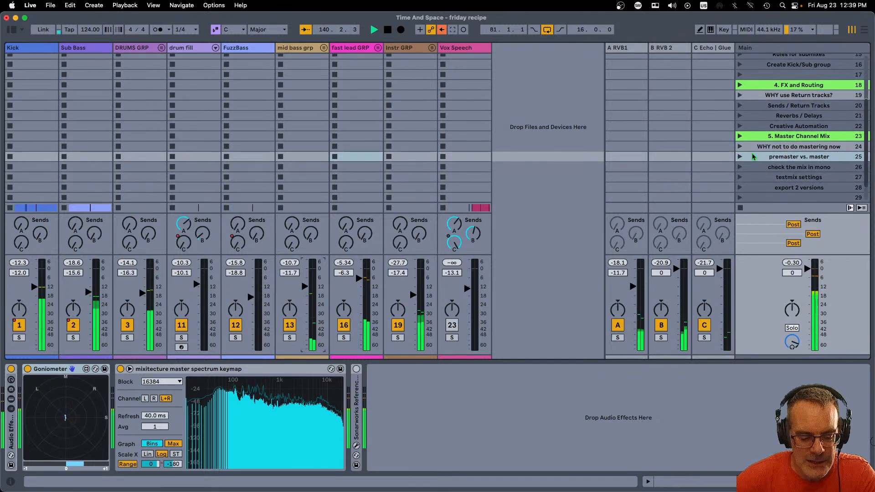
Hide the sends and the mixer in the Session View so the scene list has more room
key("super+alt+s")
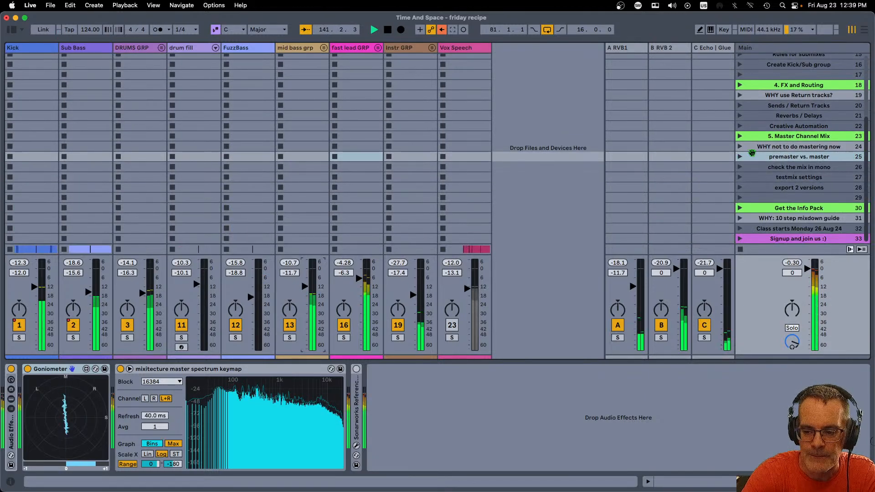
key("super+alt+i")
key("super+alt+i")
key("super+alt+m")
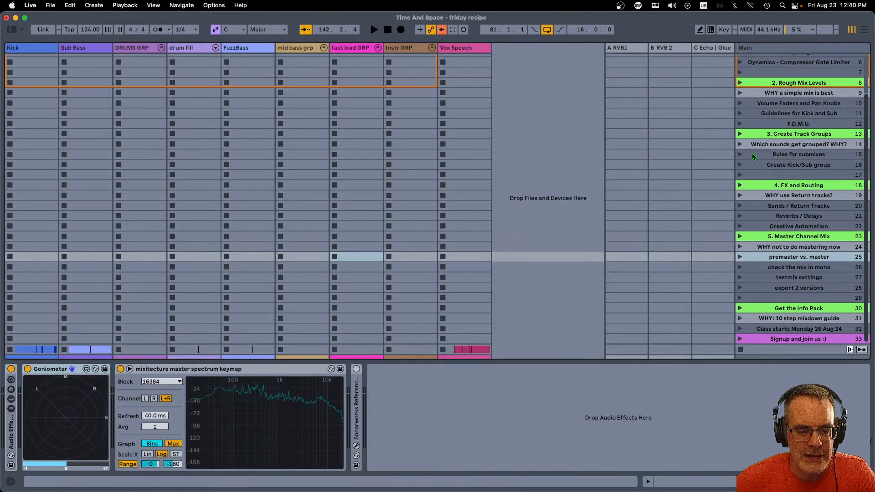
Switch to the 10-Step Mixdown Process PDF in Preview, then bring the Firefox live-stream window to the front
key("super+Tab")
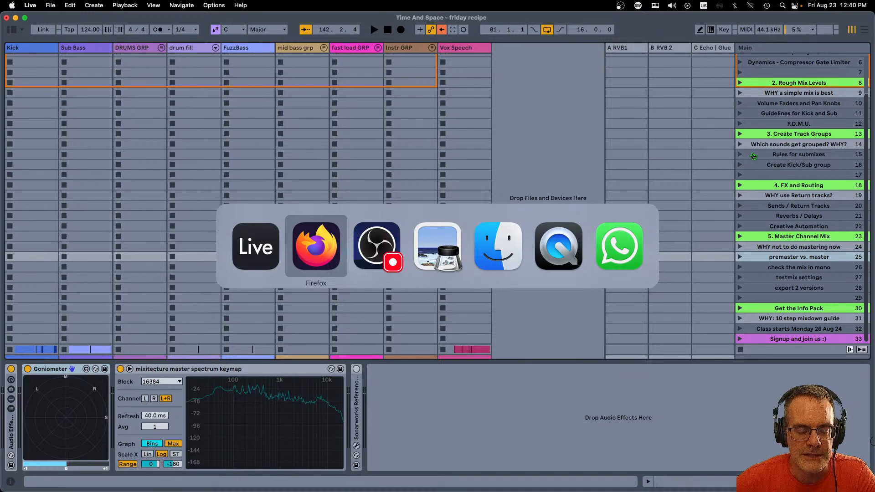
key("super+Tab")
key("super+Tab")
key("super+Tab")
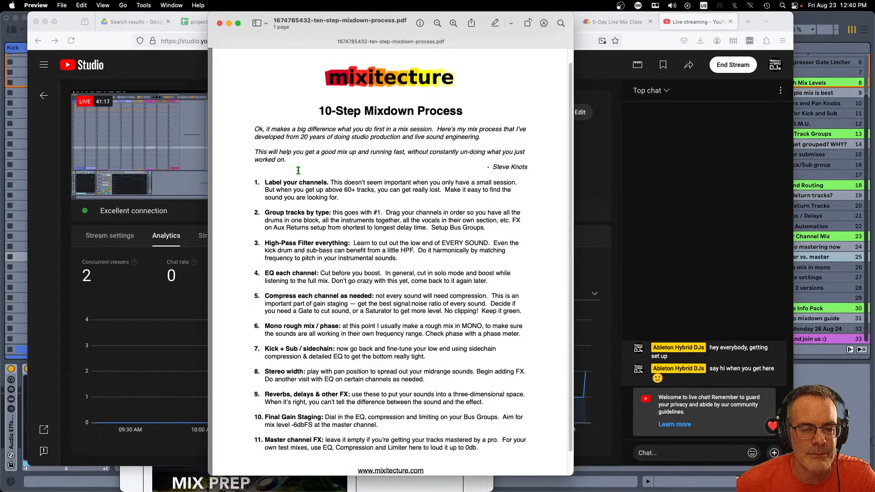
left_click(589, 79)
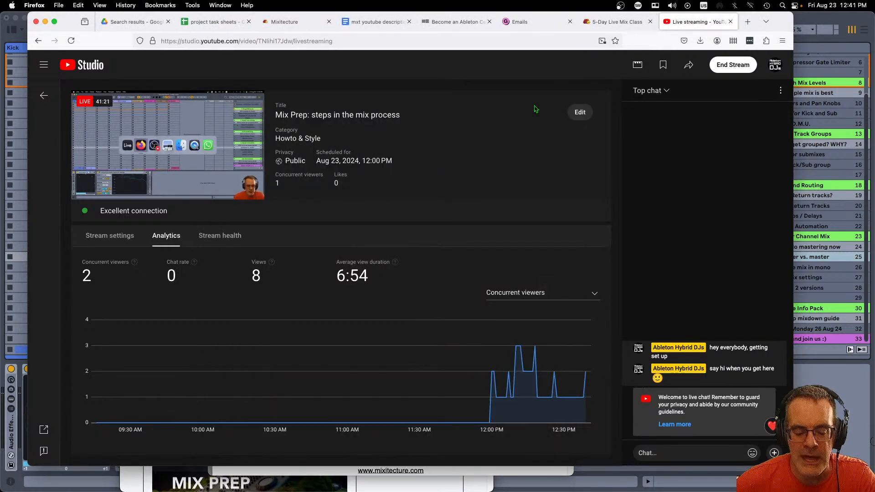
Open the Info Pack - Live Mix Class product page from store.mixitecture.com in a private Firefox window
key("super+shift+p")
type("st")
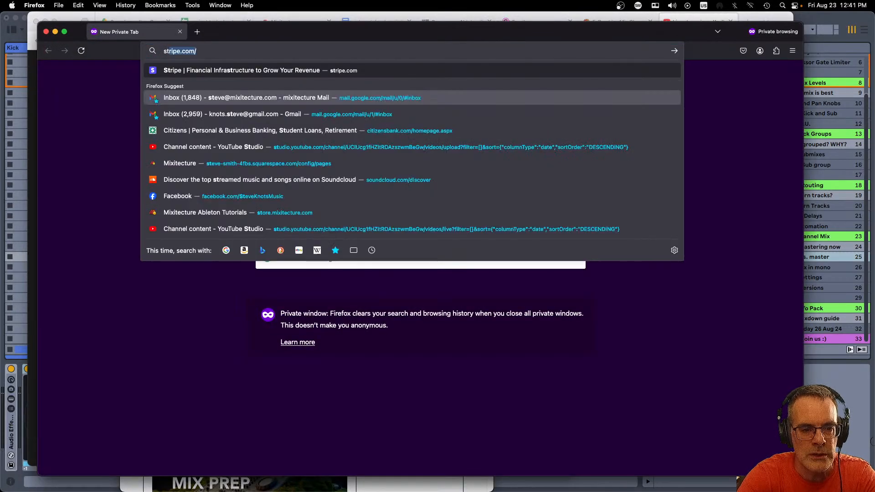
type("ore")
key("Return")
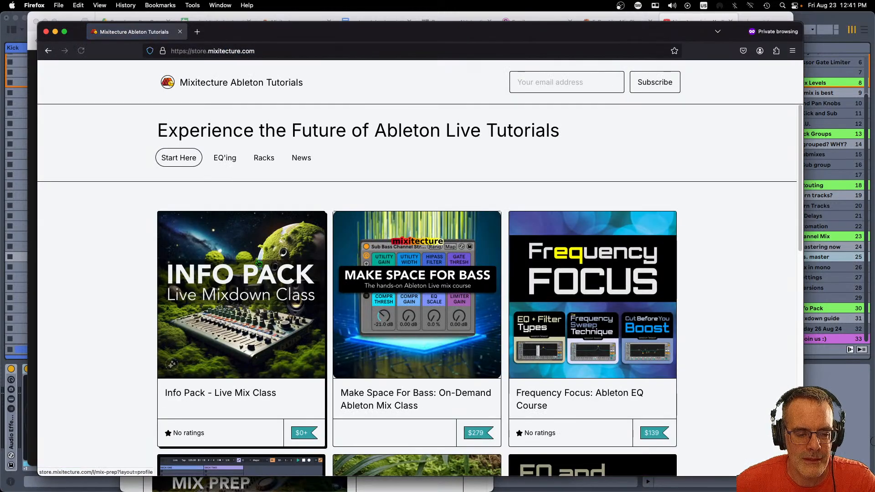
left_click(249, 295)
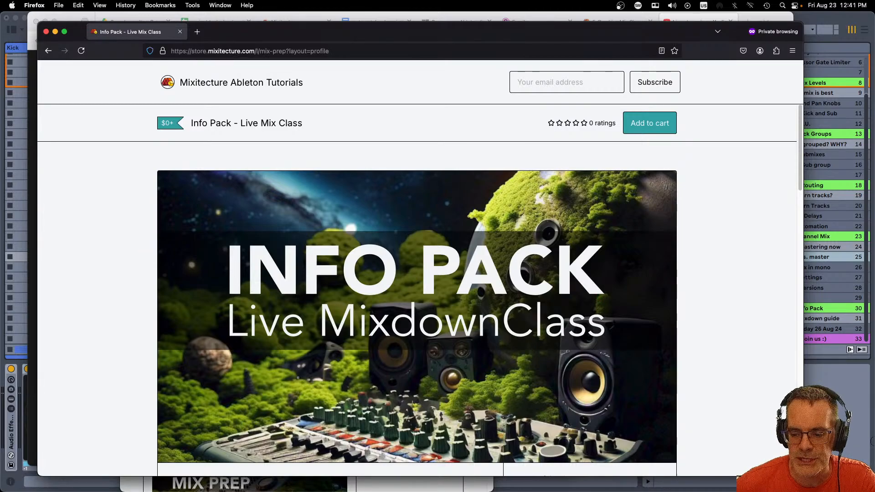
Shrink the private window and examine the Info Pack page's included PDFs, channel strip rack and livestream details, returning to its beginning
left_click_drag(803, 476, 578, 416)
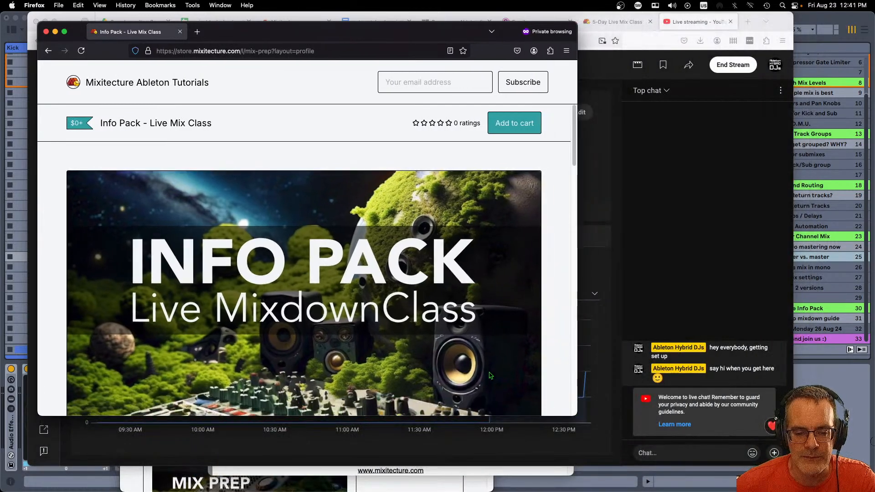
scroll(447, 347, "down", 7)
scroll(447, 347, "down", 3)
scroll(448, 348, "up", 1)
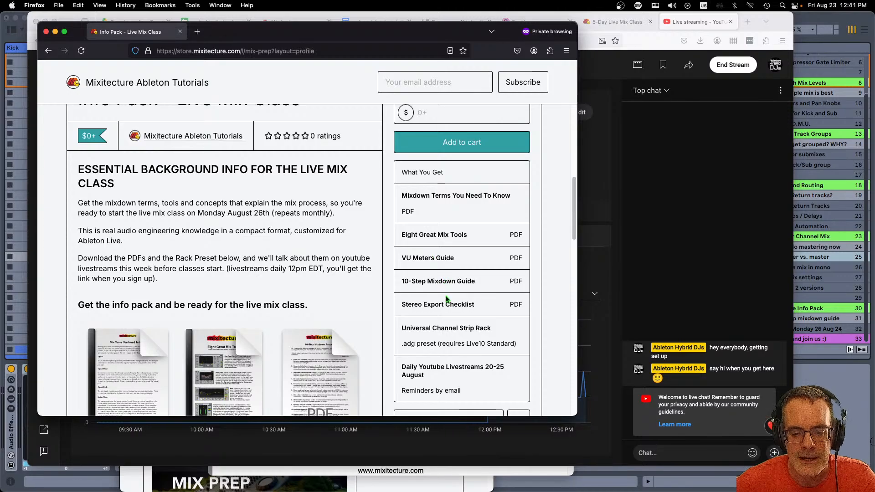
scroll(452, 302, "down", 3)
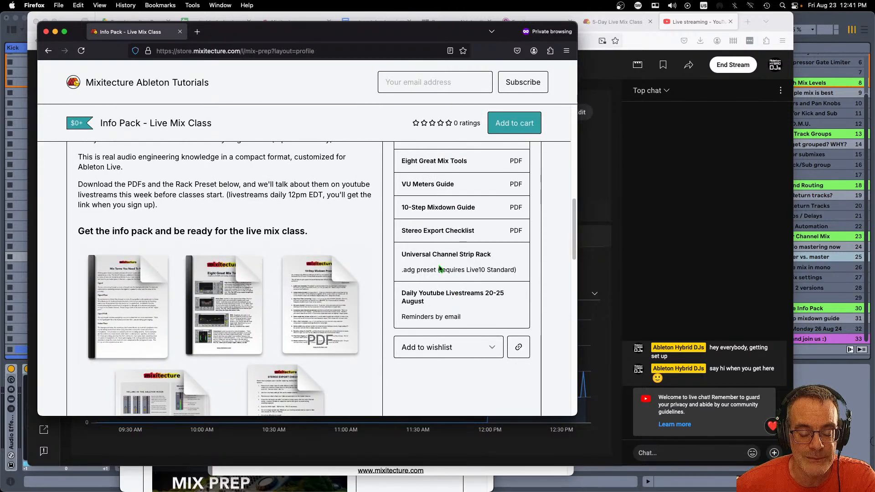
scroll(283, 263, "down", 5)
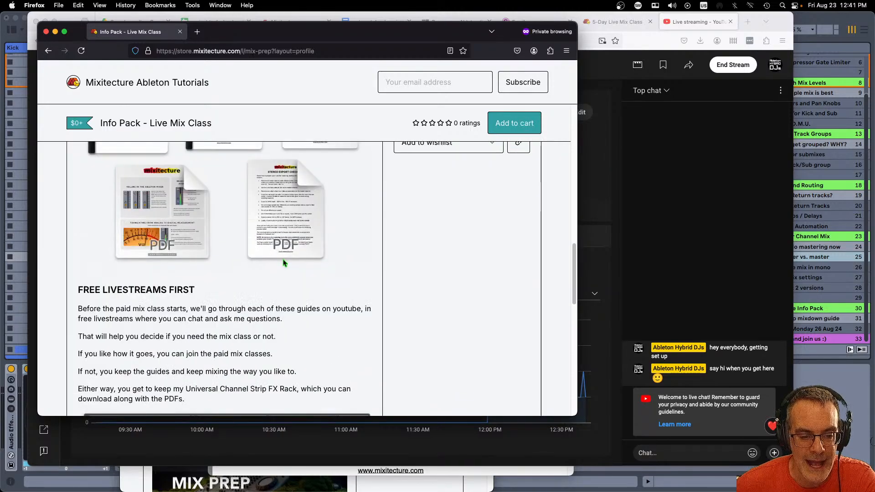
scroll(283, 263, "down", 5)
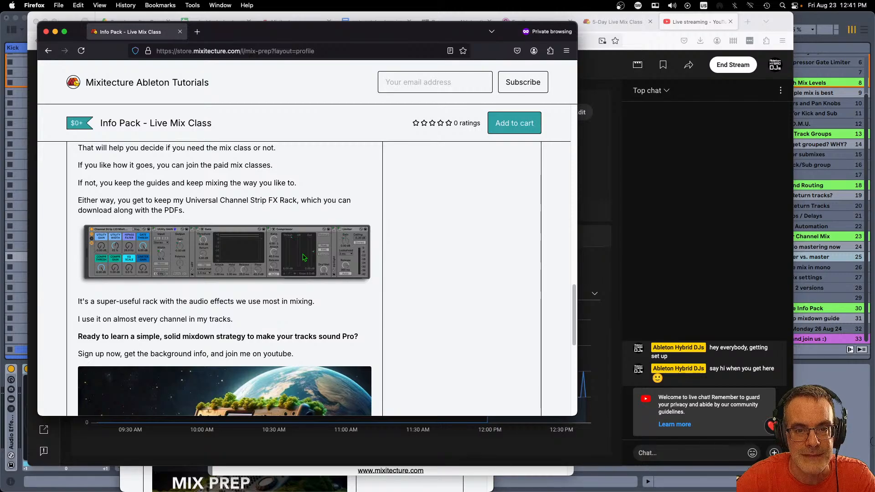
scroll(304, 257, "down", 3)
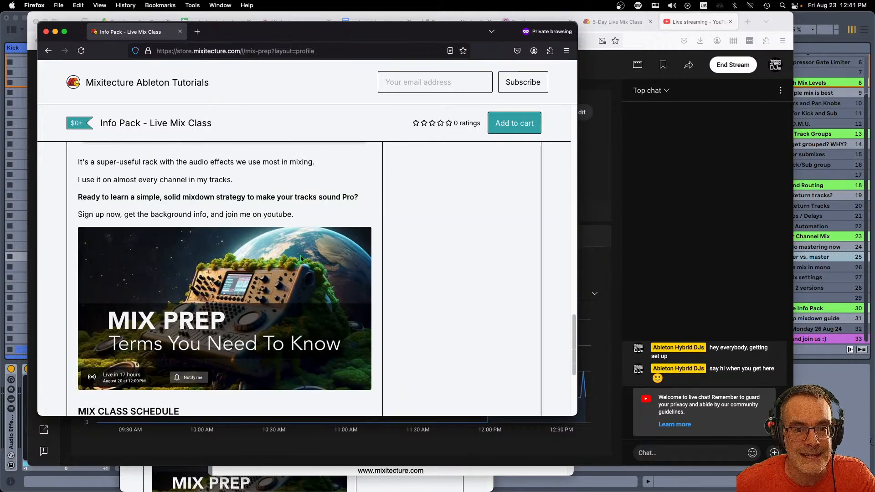
scroll(300, 258, "up", 10)
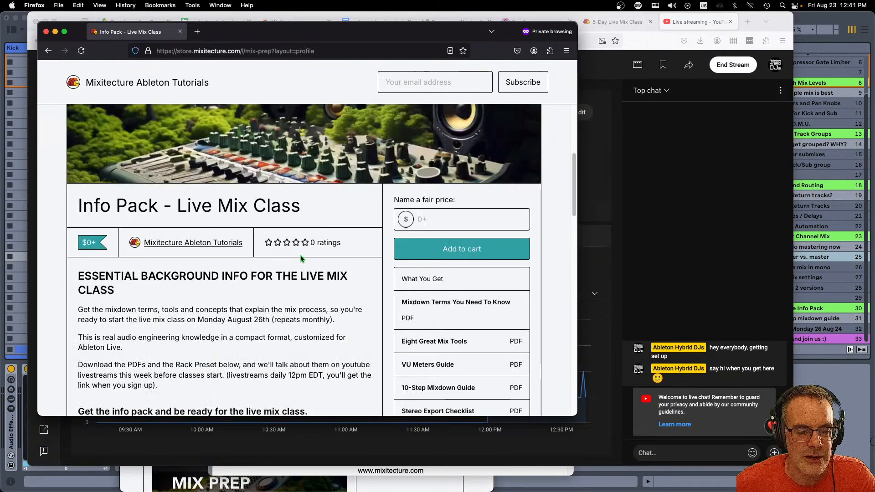
scroll(300, 258, "up", 5)
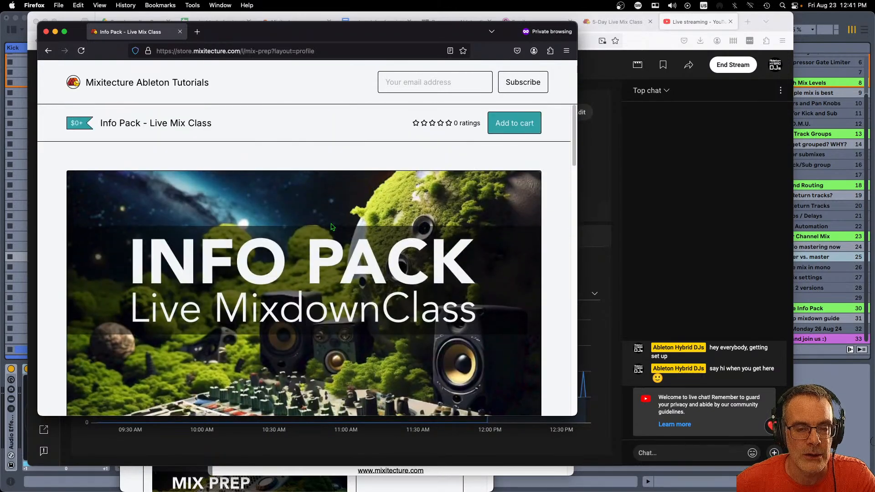